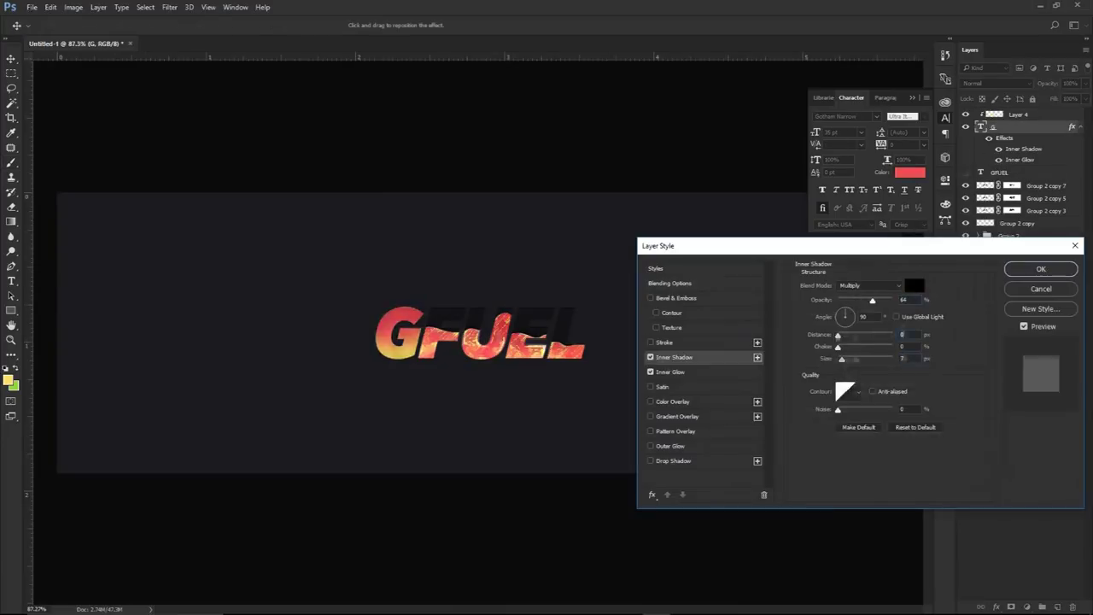
{"action": "left_click", "coordinate": [663, 386]}
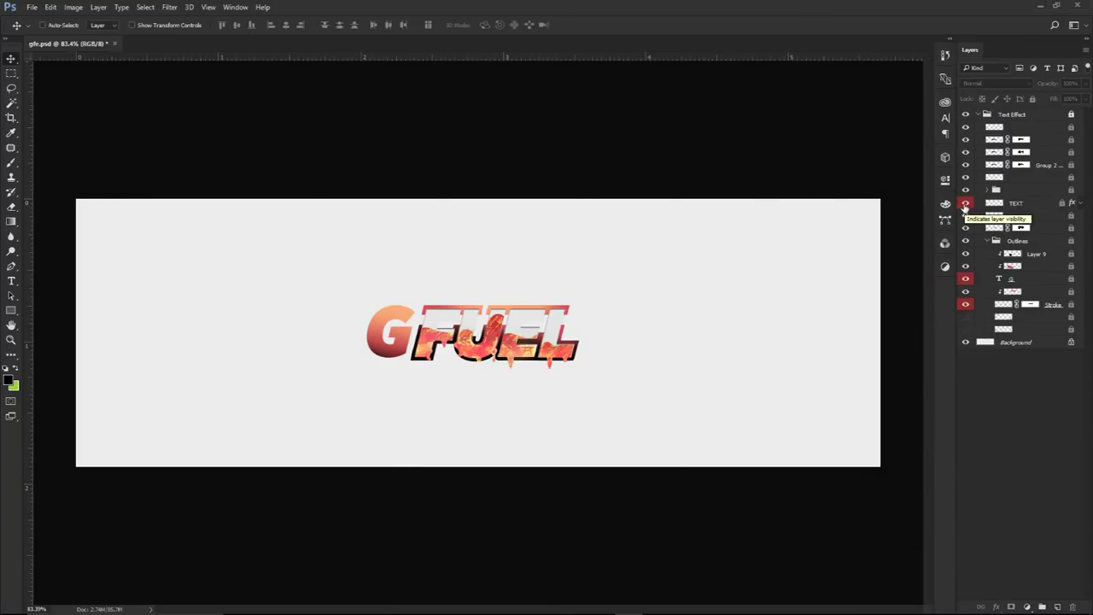
Examine how the finished GFUEL effect is built by toggling the Stroke, G, TEXT and hidden Outlines layers off and on
{"action": "left_click", "coordinate": [966, 304]}
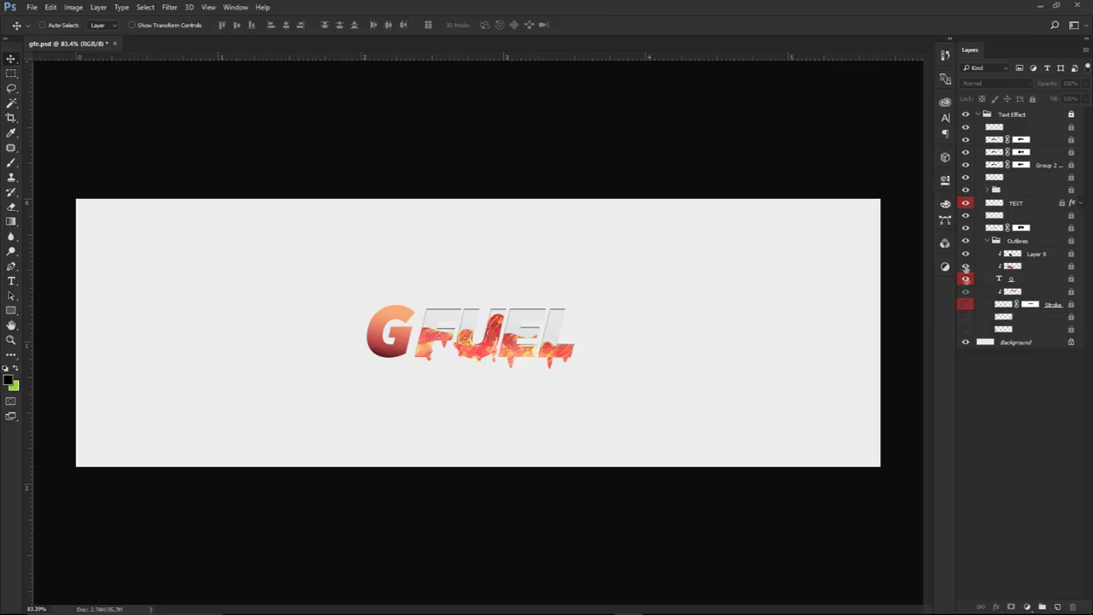
{"action": "left_click", "coordinate": [965, 279]}
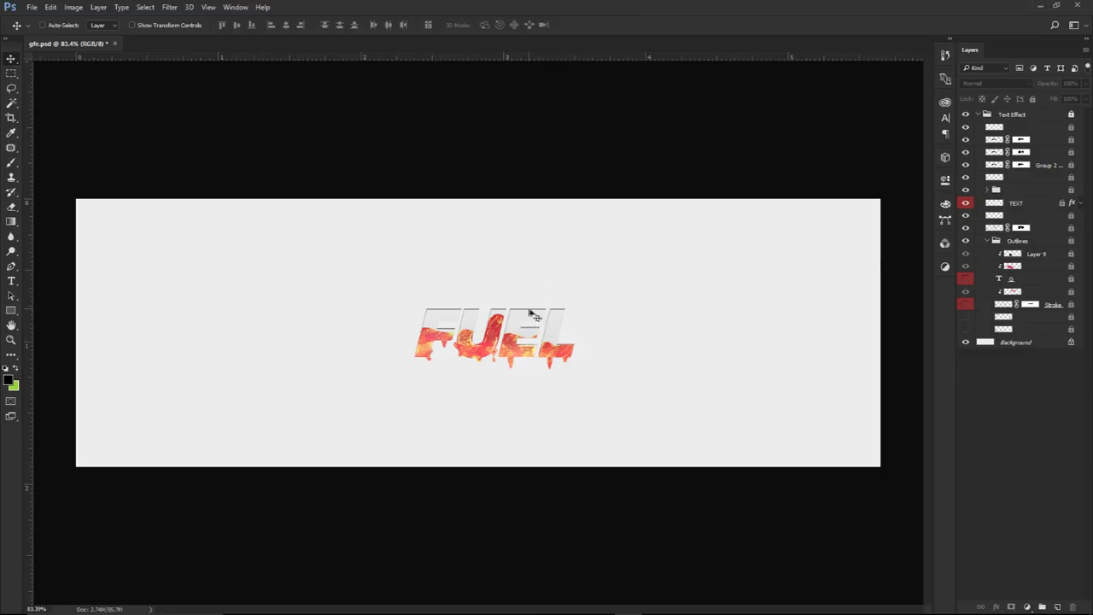
{"action": "left_click", "coordinate": [966, 203]}
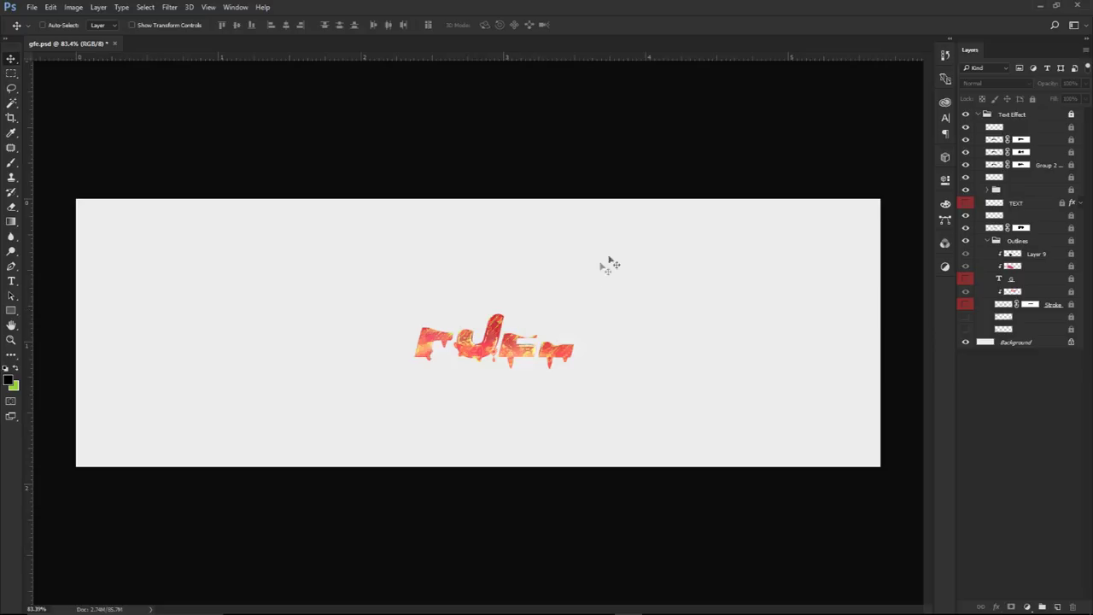
{"action": "left_click", "coordinate": [966, 204]}
{"action": "left_click", "coordinate": [966, 204]}
{"action": "left_click", "coordinate": [964, 205]}
{"action": "left_click", "coordinate": [965, 278]}
{"action": "left_click", "coordinate": [966, 305]}
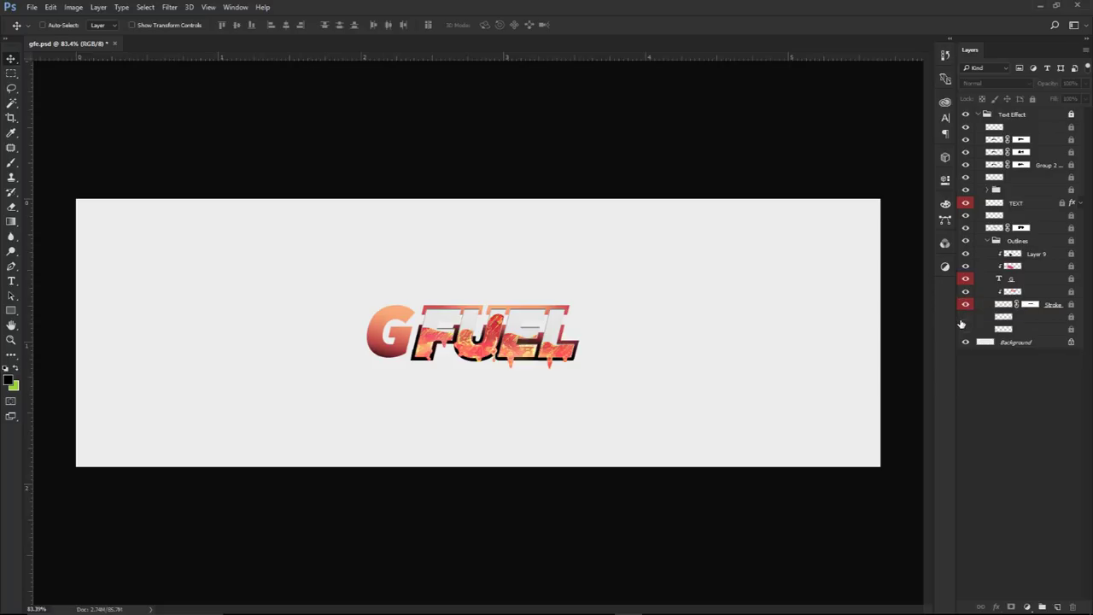
{"action": "left_click", "coordinate": [969, 322]}
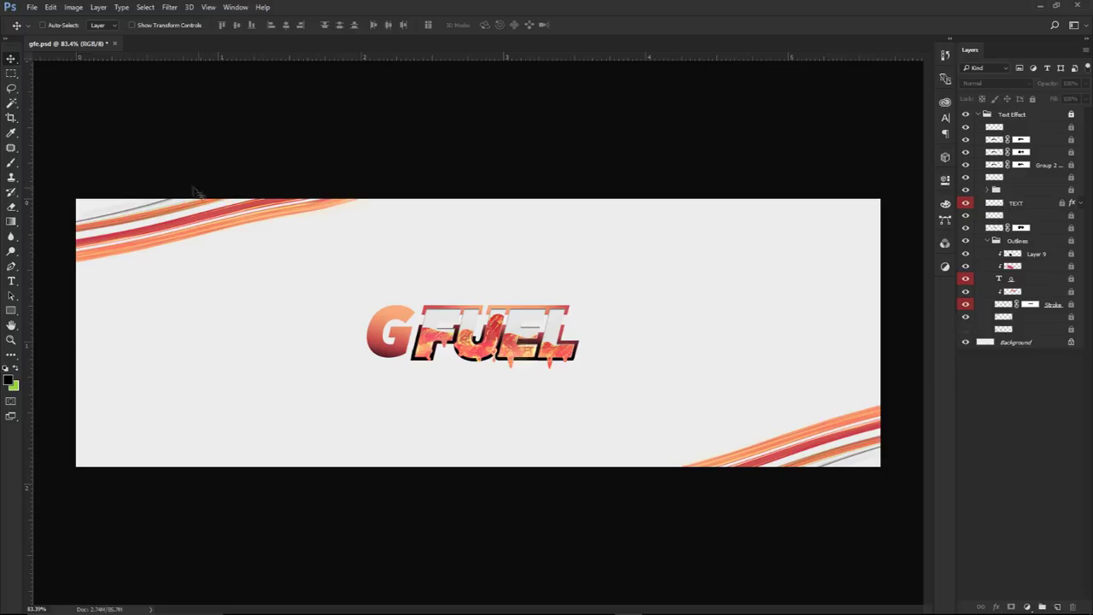
{"action": "left_click", "coordinate": [967, 321]}
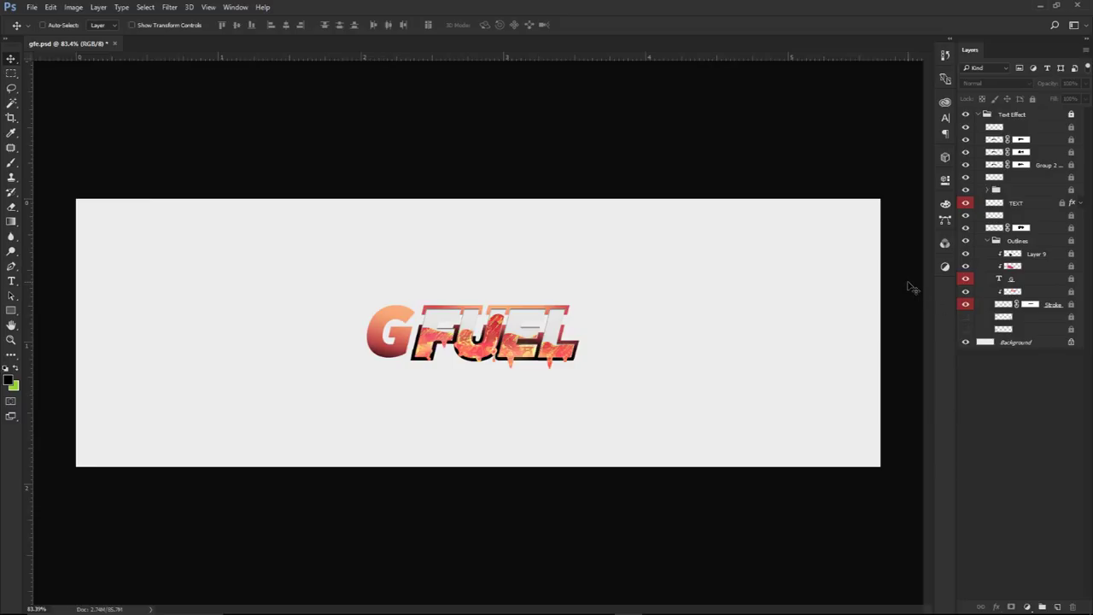
{"action": "left_click", "coordinate": [593, 290]}
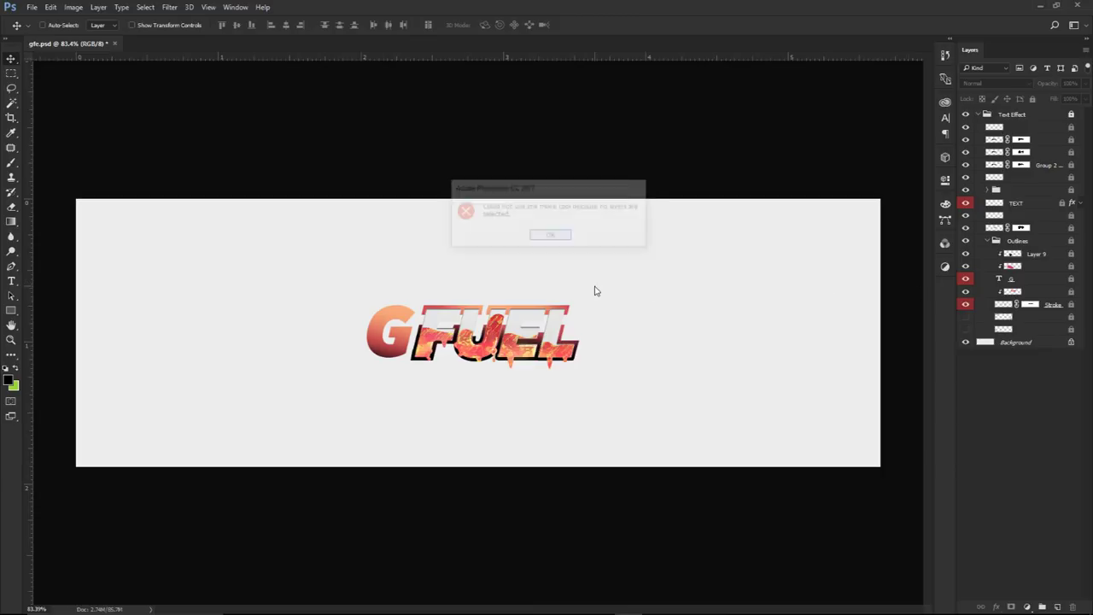
{"action": "left_click", "coordinate": [547, 234]}
{"action": "scroll", "coordinate": [424, 324], "scroll_direction": "up", "scroll_amount": 2}
{"action": "scroll", "coordinate": [424, 324], "scroll_direction": "up", "scroll_amount": 3}
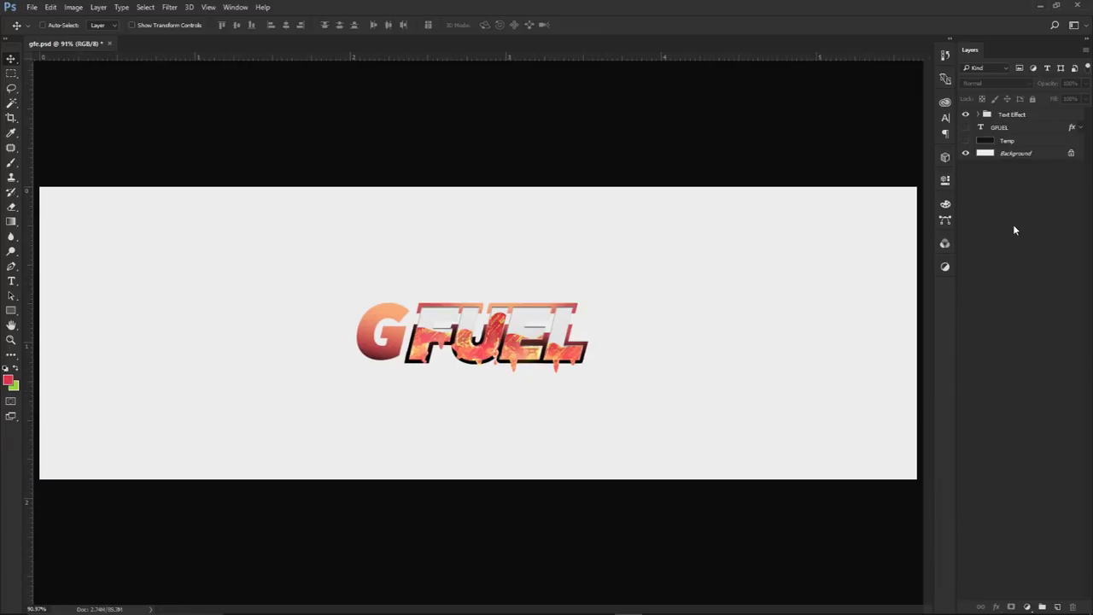
Lock and hide the finished Text Effect group, and show the plain GFUEL text layer
{"action": "left_click", "coordinate": [1018, 114]}
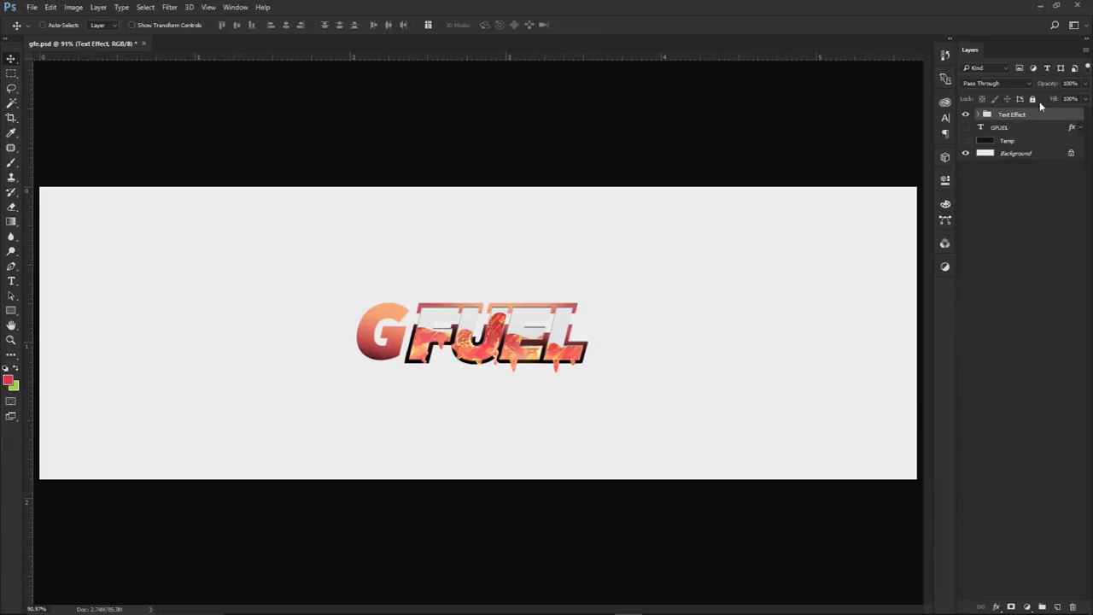
{"action": "left_click", "coordinate": [965, 115]}
{"action": "left_click", "coordinate": [965, 127]}
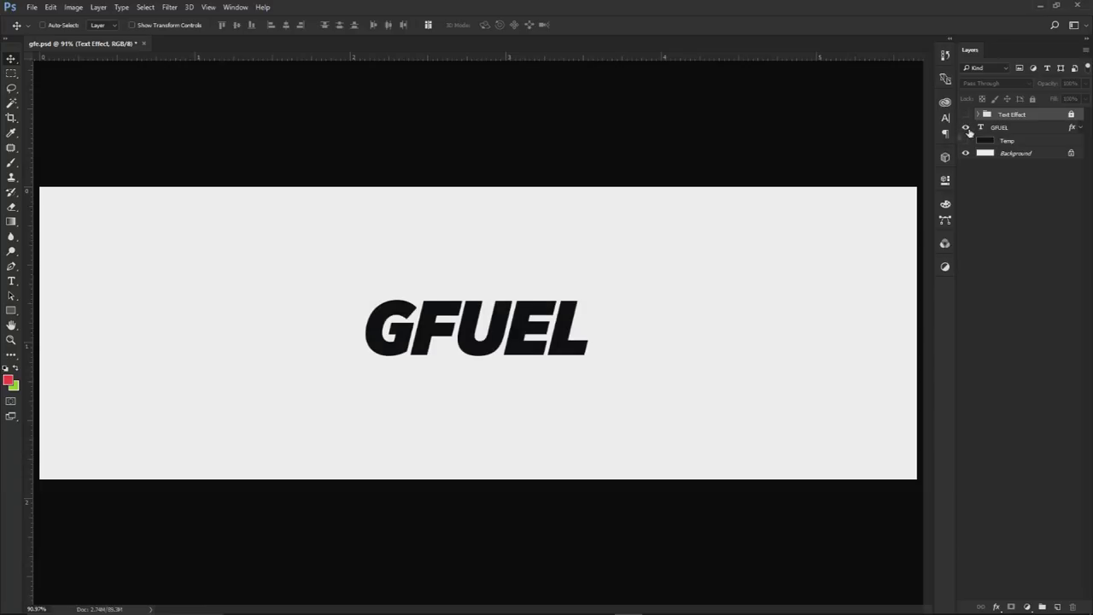
Position the GFUEL text at the centre of the canvas, aligned to the horizontal and vertical guides
{"action": "left_click_drag", "start_coordinate": [621, 267], "coordinate": [566, 293]}
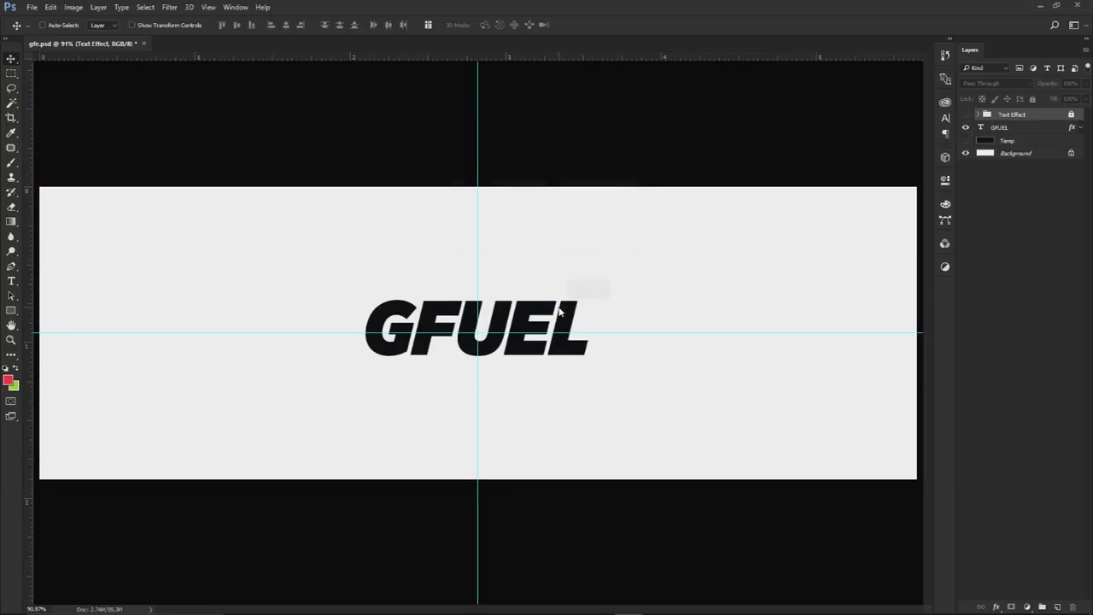
{"action": "key", "text": "Return"}
{"action": "left_click", "coordinate": [1017, 127]}
{"action": "key", "text": "ctrl+t"}
{"action": "left_click_drag", "start_coordinate": [509, 322], "coordinate": [510, 323]}
{"action": "key", "text": "Return"}
{"action": "key", "text": "Down"}
{"action": "key", "text": "Down"}
{"action": "key", "text": "Down"}
{"action": "key", "text": "Down"}
{"action": "key", "text": "Down"}
{"action": "key", "text": "Down"}
{"action": "key", "text": "Down"}
{"action": "key", "text": "Down"}
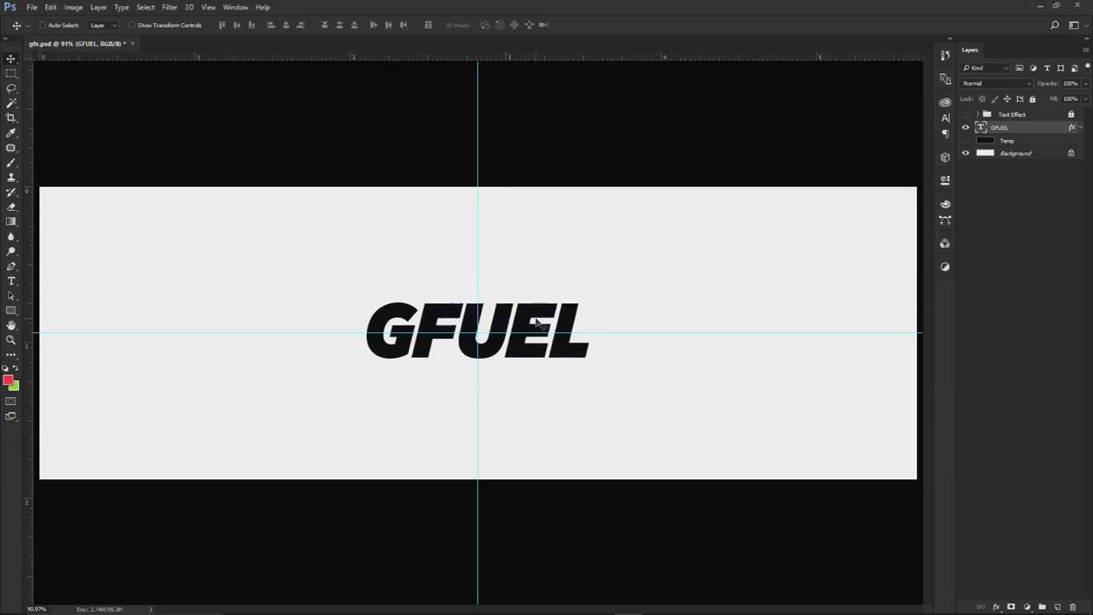
{"action": "left_click_drag", "start_coordinate": [538, 323], "coordinate": [538, 323]}
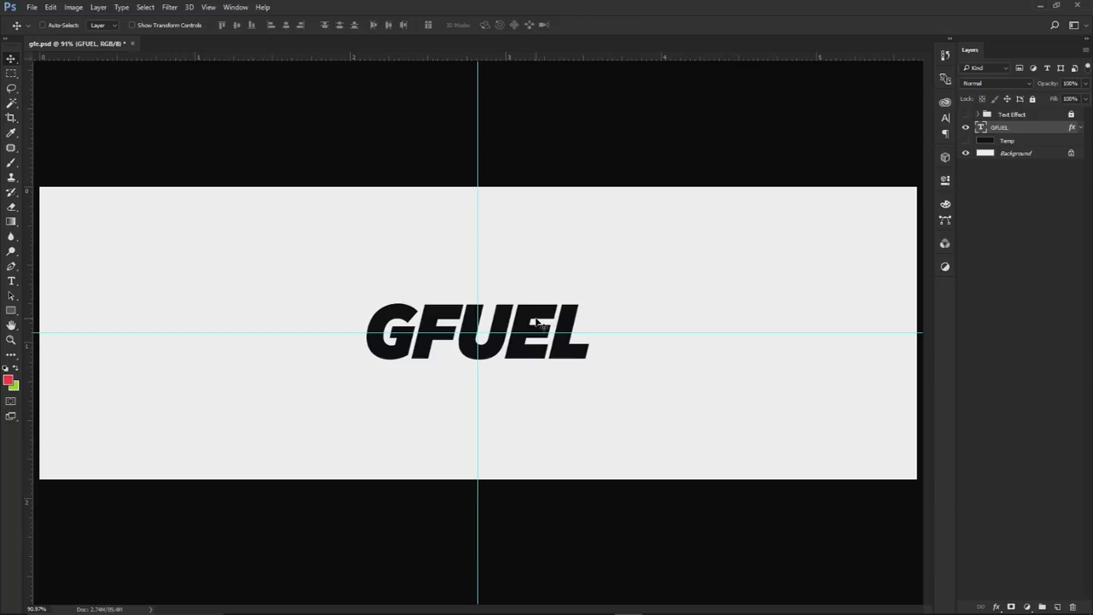
Open the character settings for the GFUEL text and hide the guides
{"action": "left_click", "coordinate": [944, 122]}
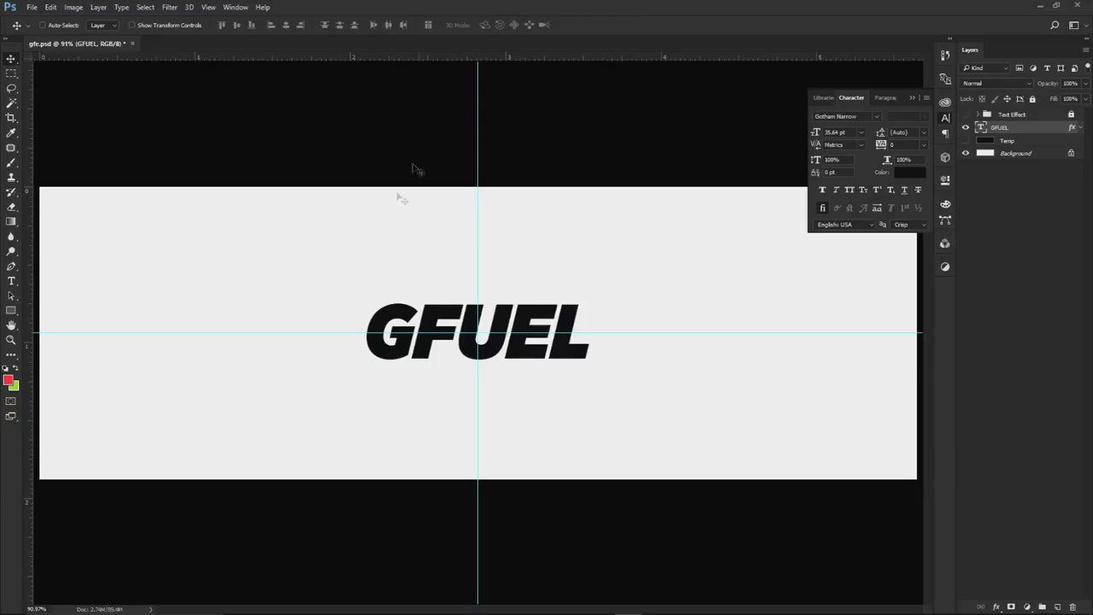
{"action": "key", "text": "ctrl"}
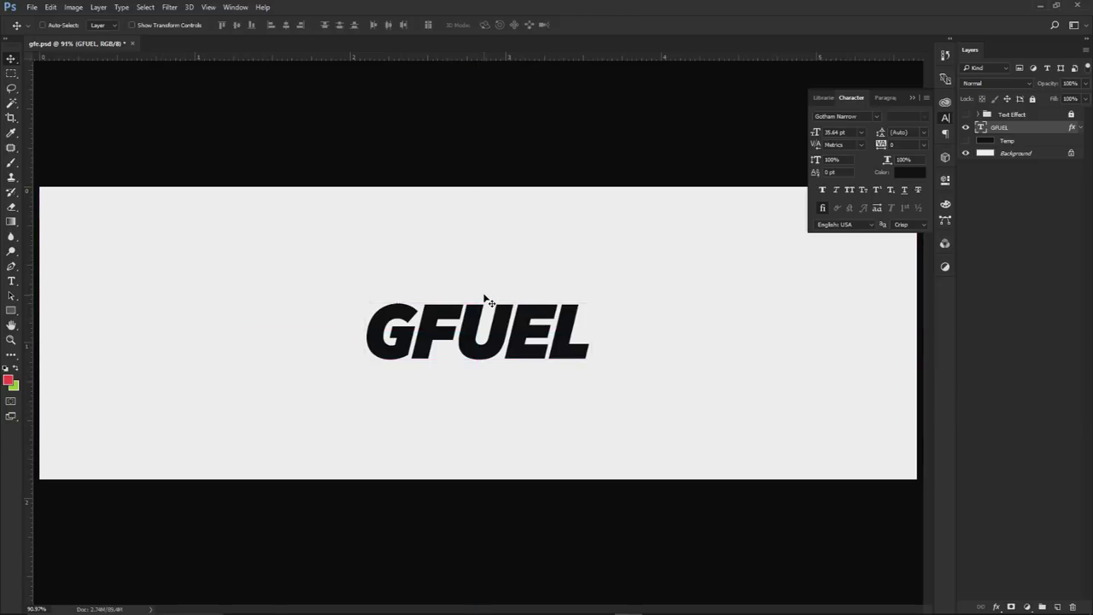
Show the dark Temp layer behind the GFUEL text and expand the text layer's list of effects
{"action": "left_click", "coordinate": [964, 140]}
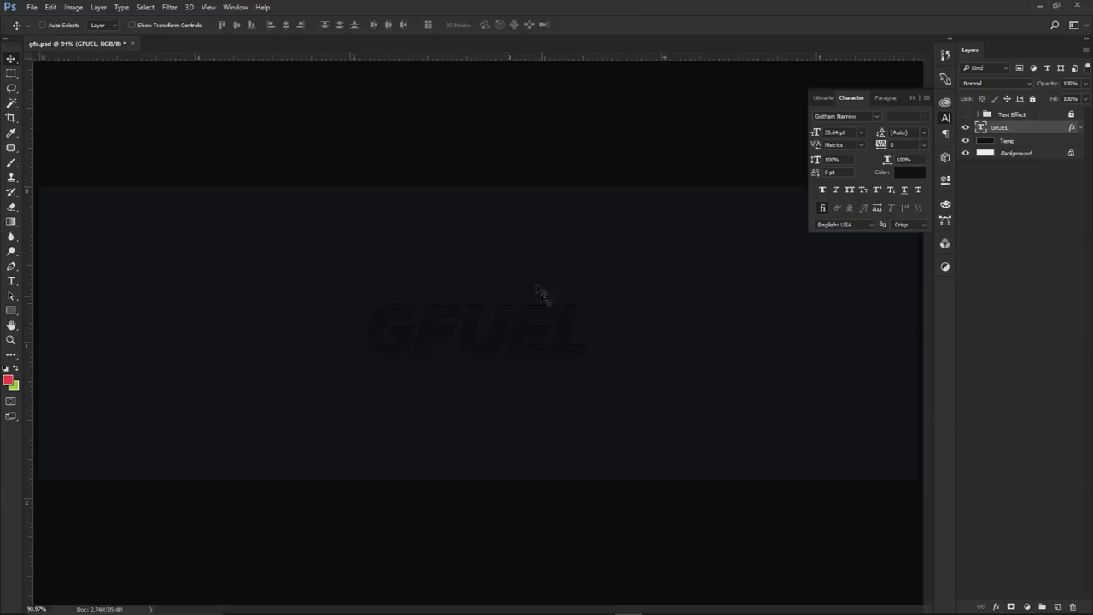
{"action": "left_click", "coordinate": [1080, 128]}
{"action": "right_click", "coordinate": [1033, 128]}
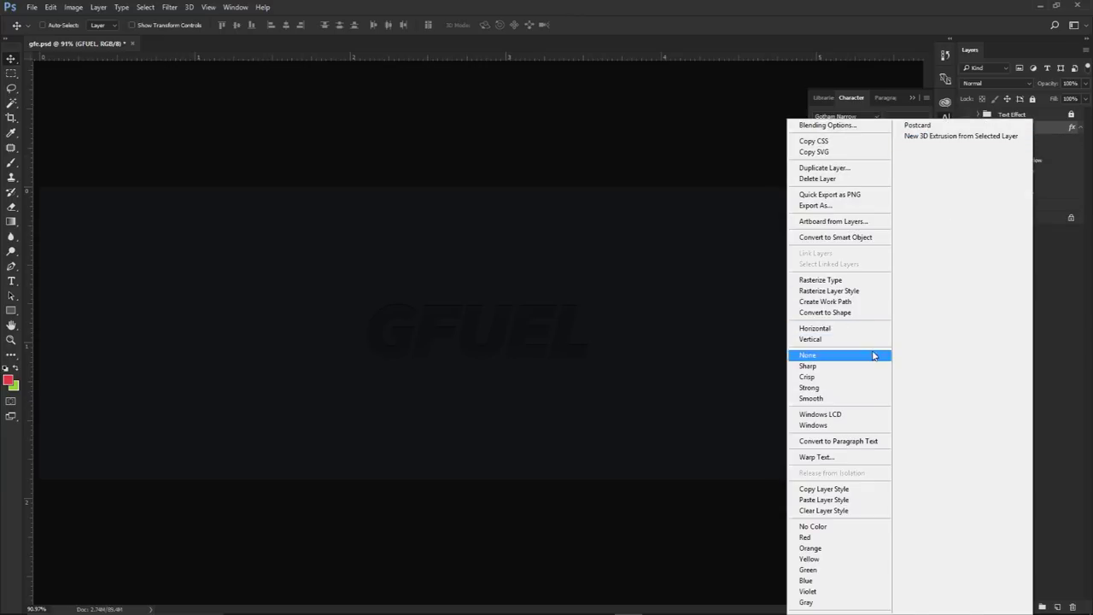
{"action": "left_click", "coordinate": [1051, 132]}
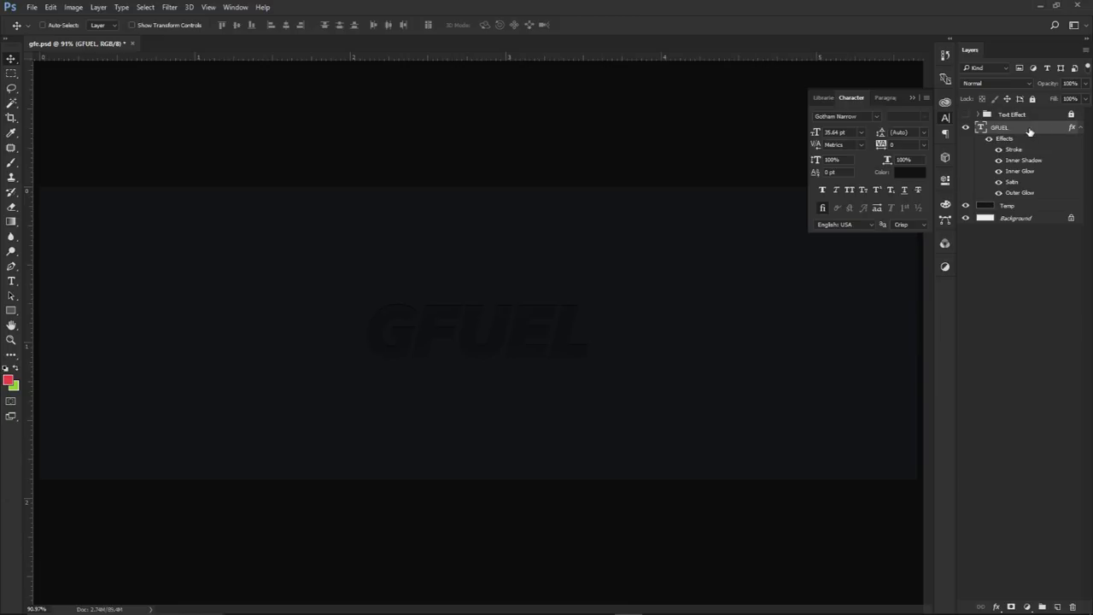
Try white (ffffff) as the GFUEL text colour, and settle on a near-black of about 131416
{"action": "left_click", "coordinate": [920, 175]}
{"action": "type", "text": "ffffff"}
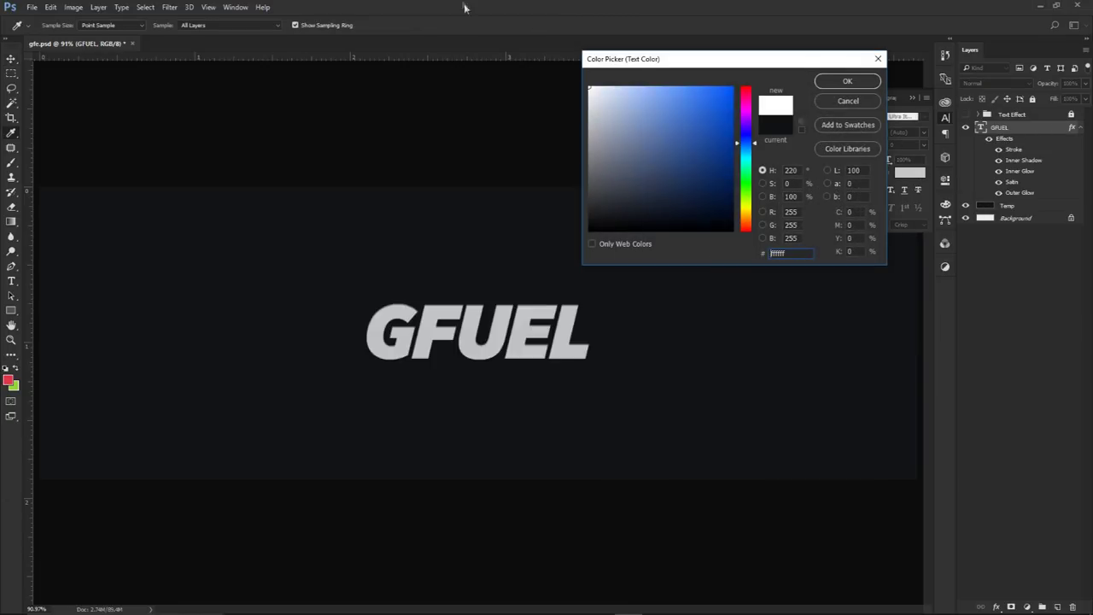
{"action": "left_click", "coordinate": [542, 234]}
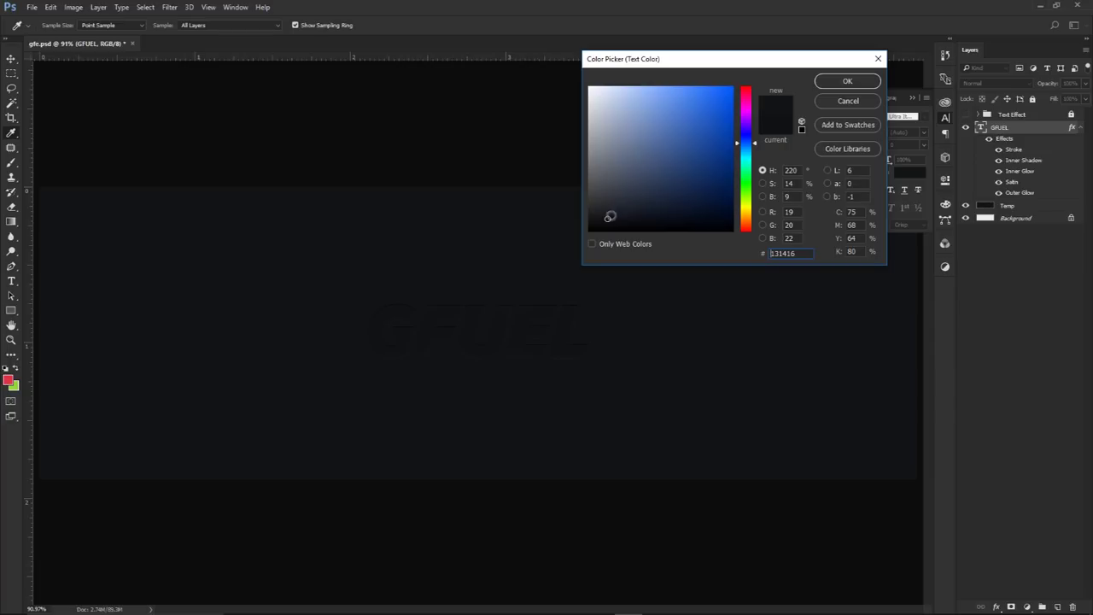
{"action": "left_click", "coordinate": [607, 220]}
{"action": "left_click", "coordinate": [844, 81]}
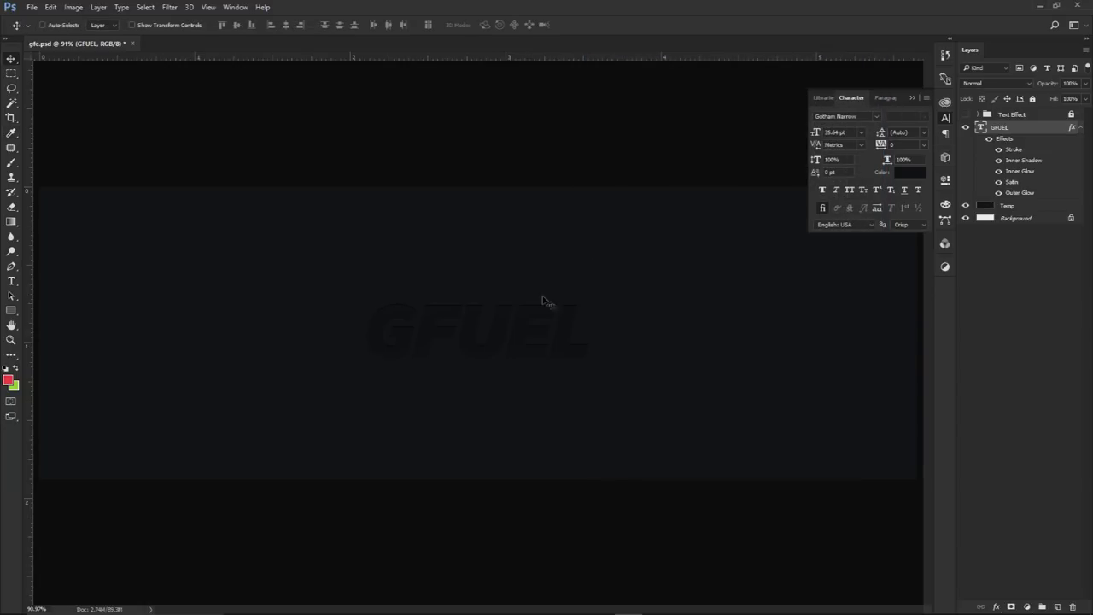
Open the GFUEL layer's style settings and examine the Stroke size, position, blend mode, opacity and colour
{"action": "double_click", "coordinate": [1038, 132]}
{"action": "mouse_move", "coordinate": [681, 333]}
{"action": "left_mouse_down"}
{"action": "mouse_move", "coordinate": [775, 235]}
{"action": "mouse_move", "coordinate": [736, 211]}
{"action": "mouse_move", "coordinate": [754, 213]}
{"action": "left_mouse_up"}
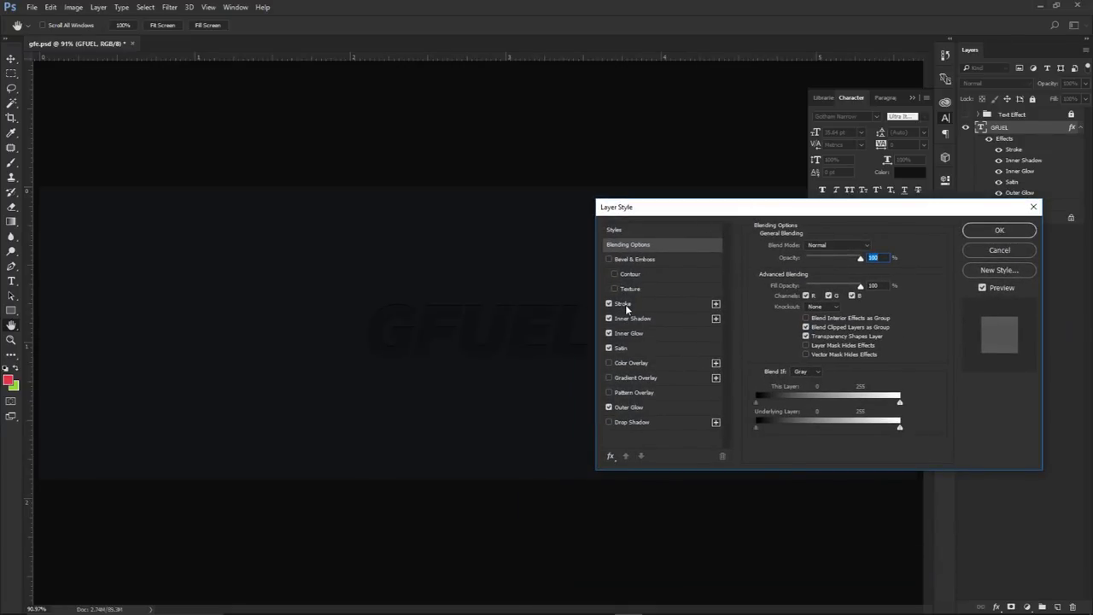
{"action": "left_click", "coordinate": [625, 304]}
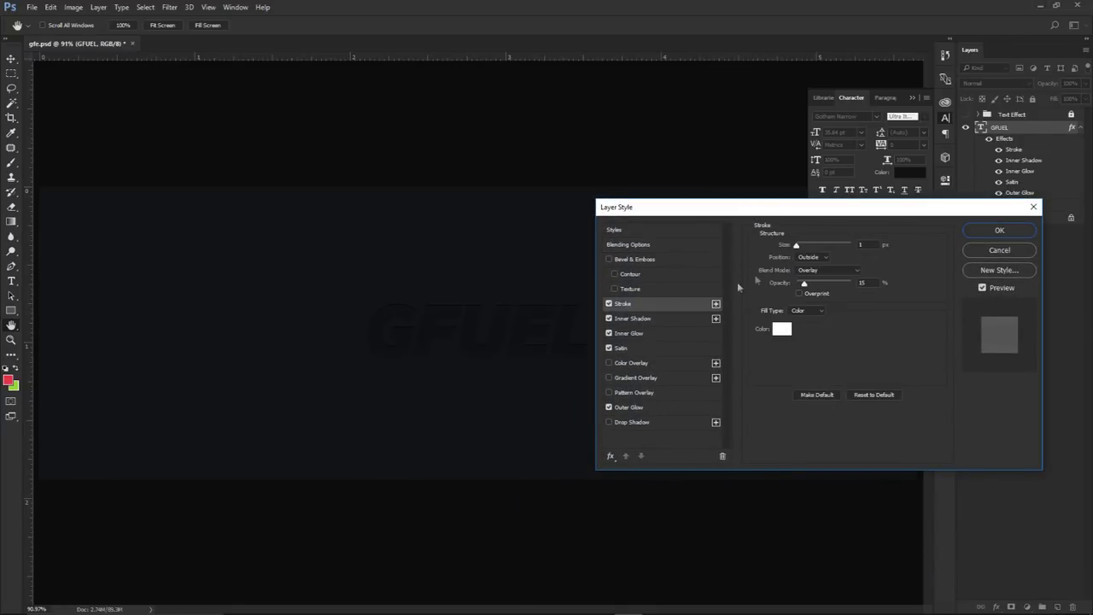
{"action": "double_click", "coordinate": [865, 282]}
Examine the Inner Shadow settings and compare the text with the effect off and on
{"action": "left_click", "coordinate": [641, 318]}
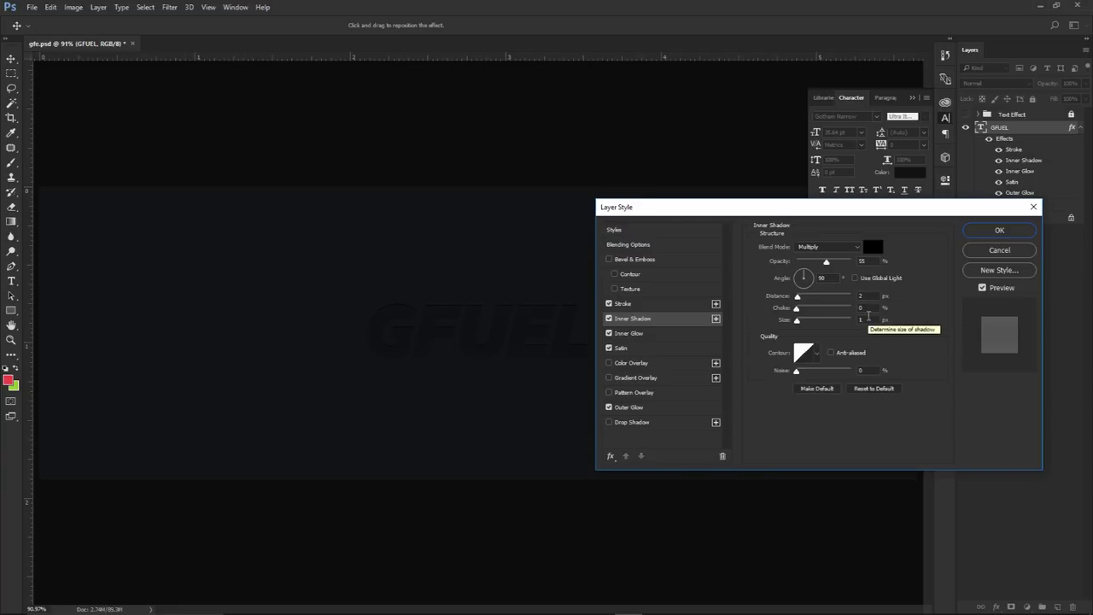
{"action": "left_click", "coordinate": [608, 320]}
{"action": "left_click", "coordinate": [609, 320]}
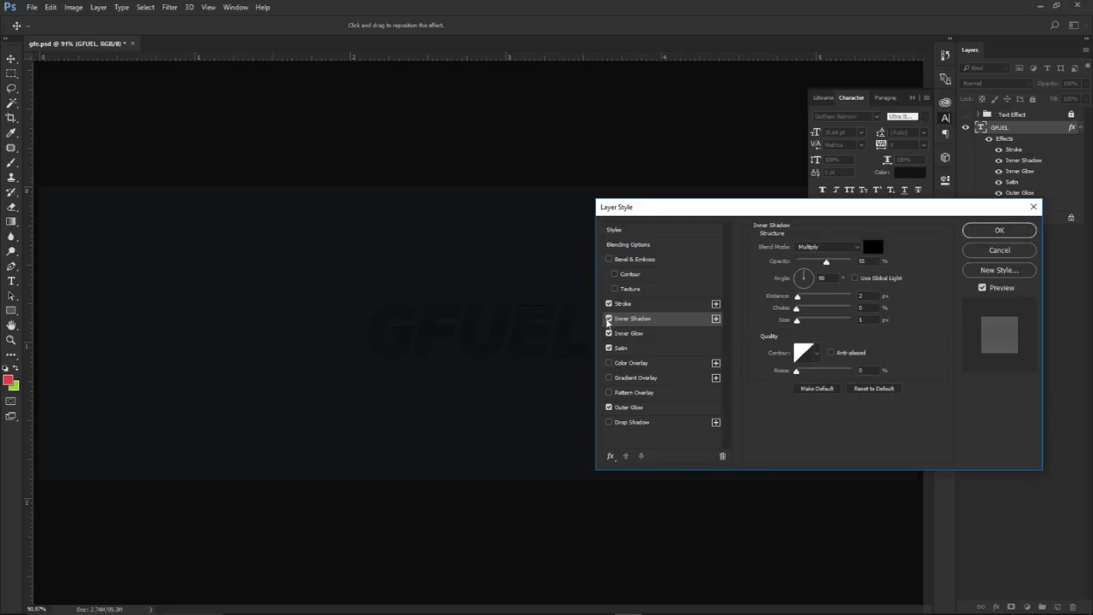
{"action": "left_click", "coordinate": [609, 318]}
{"action": "left_click", "coordinate": [608, 319]}
Examine the Inner Glow and Satin settings, and preview a Gradient Overlay on the text before turning it off
{"action": "left_click", "coordinate": [628, 333]}
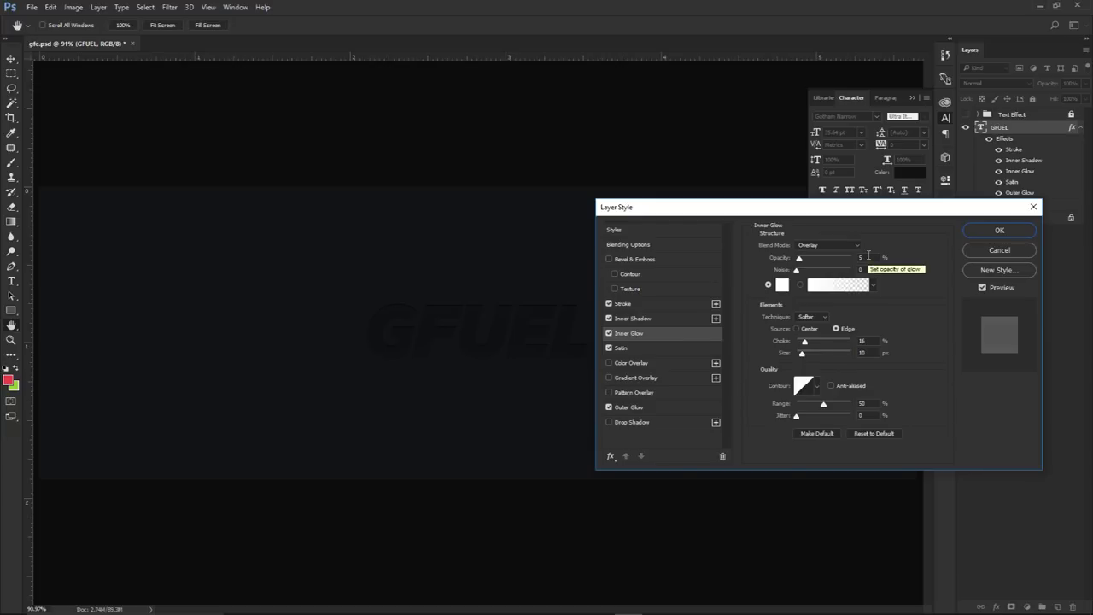
{"action": "left_click", "coordinate": [621, 348]}
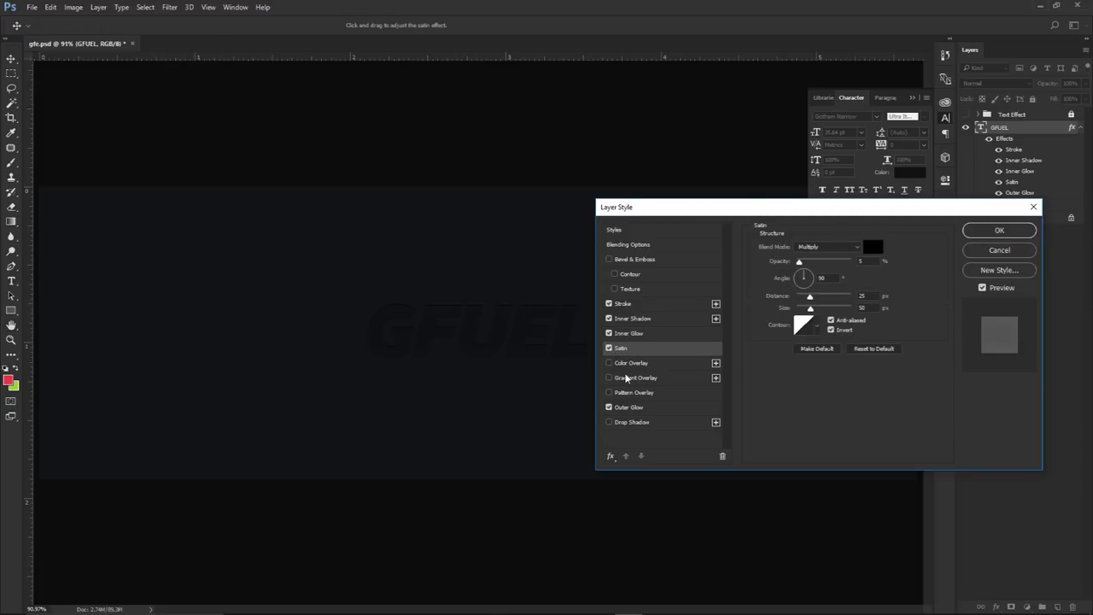
{"action": "left_click", "coordinate": [613, 378]}
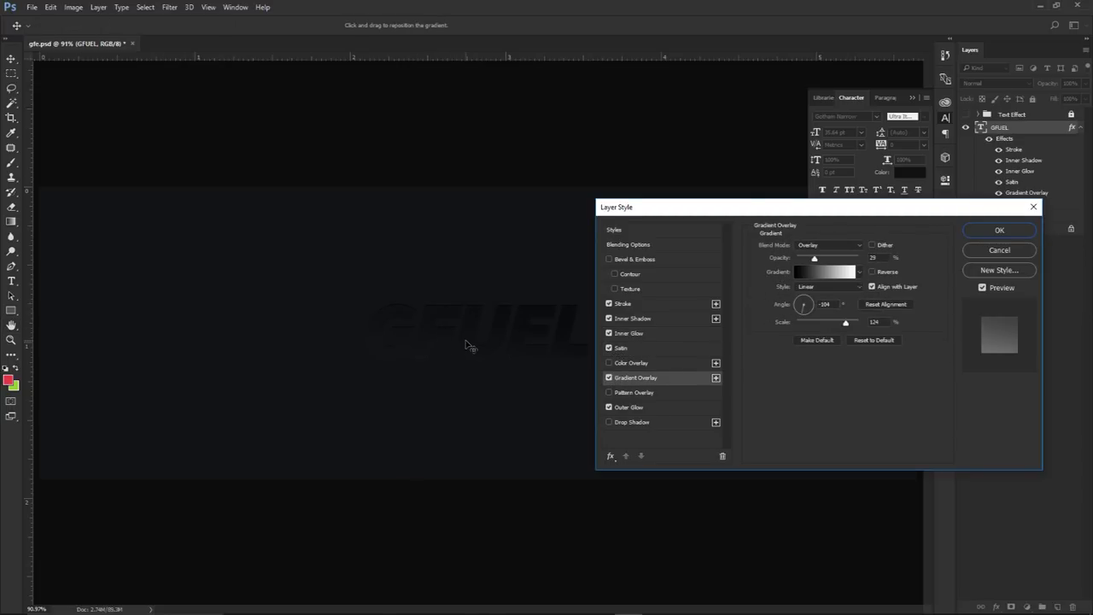
{"action": "left_click", "coordinate": [609, 378]}
Compare the GFUEL text with the Satin effect off and on
{"action": "left_click", "coordinate": [618, 349]}
{"action": "left_click", "coordinate": [609, 348]}
{"action": "left_click", "coordinate": [608, 348]}
{"action": "left_click", "coordinate": [608, 350]}
{"action": "left_click", "coordinate": [608, 350]}
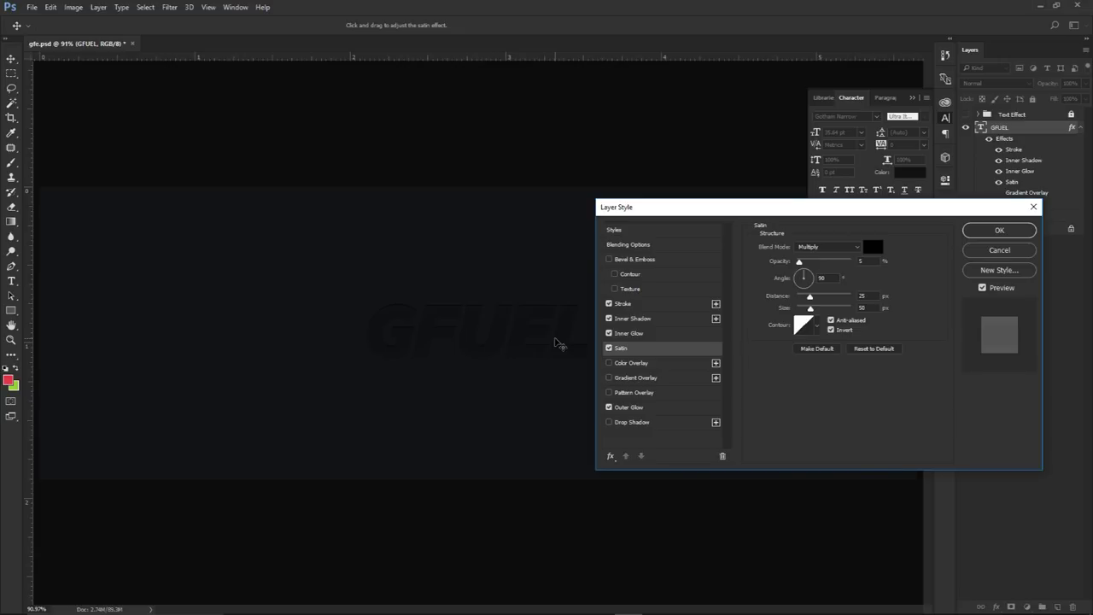
Examine the Outer Glow settings and accept the GFUEL layer style
{"action": "left_click", "coordinate": [630, 408]}
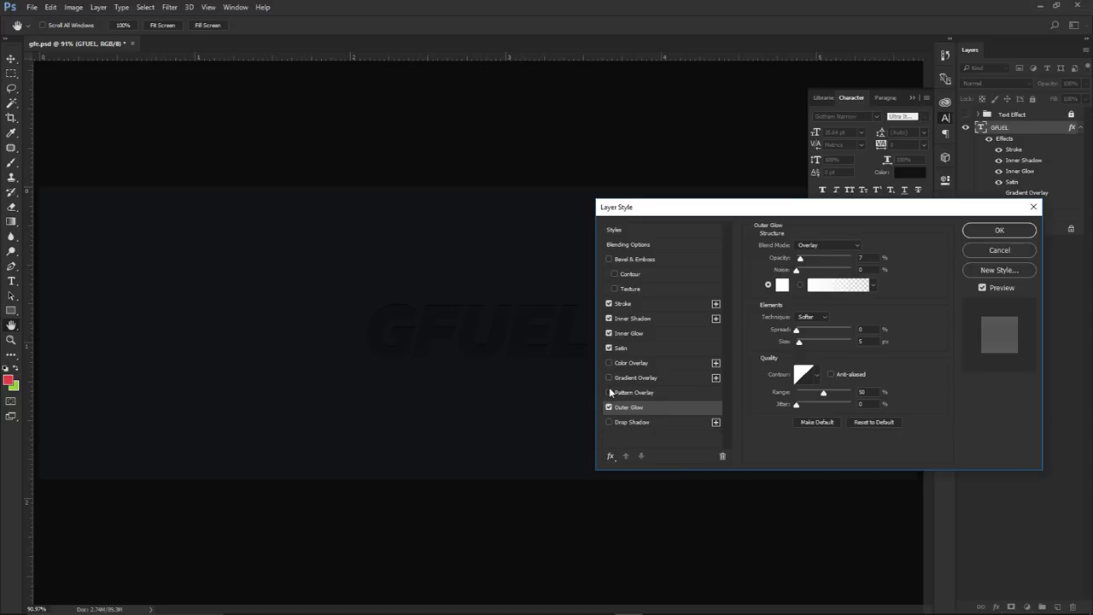
{"action": "left_click_drag", "start_coordinate": [866, 259], "coordinate": [852, 255]}
{"action": "left_click", "coordinate": [994, 231]}
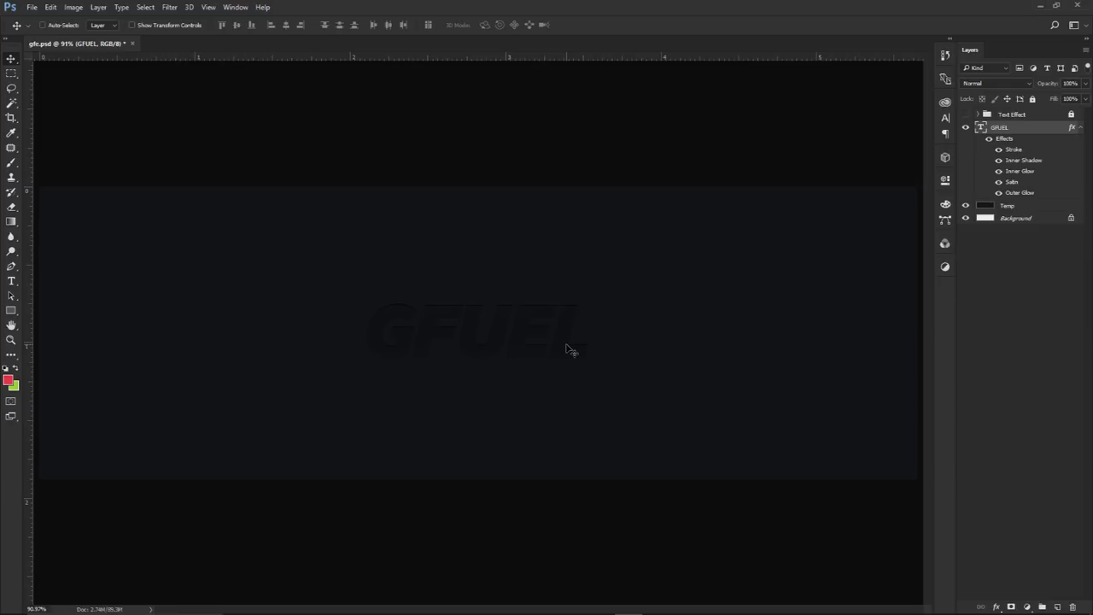
Check the hex code of the red foreground colour
{"action": "left_click", "coordinate": [8, 381]}
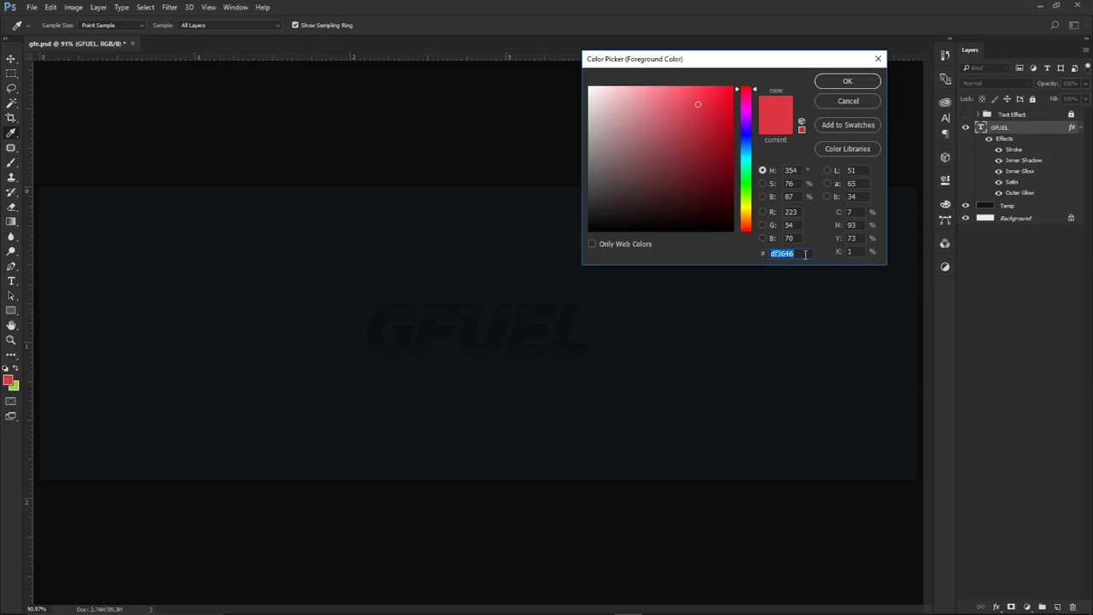
{"action": "left_click", "coordinate": [834, 82]}
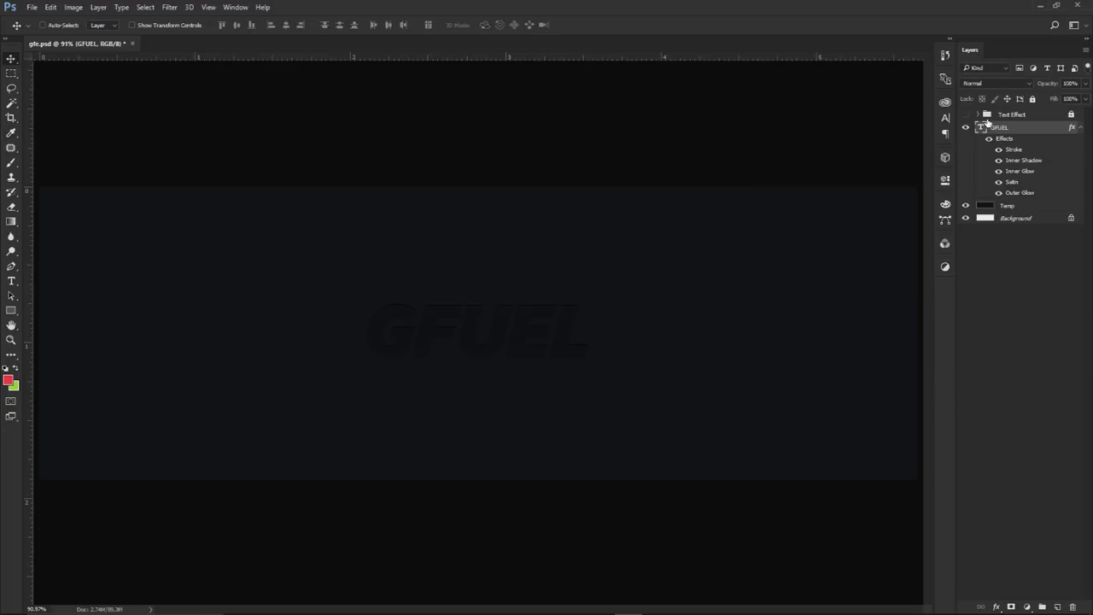
Show the Text Effect group and view the finished GFUEL lettering close up
{"action": "left_click", "coordinate": [966, 115]}
{"action": "scroll", "coordinate": [432, 375], "scroll_direction": "up", "scroll_amount": 5}
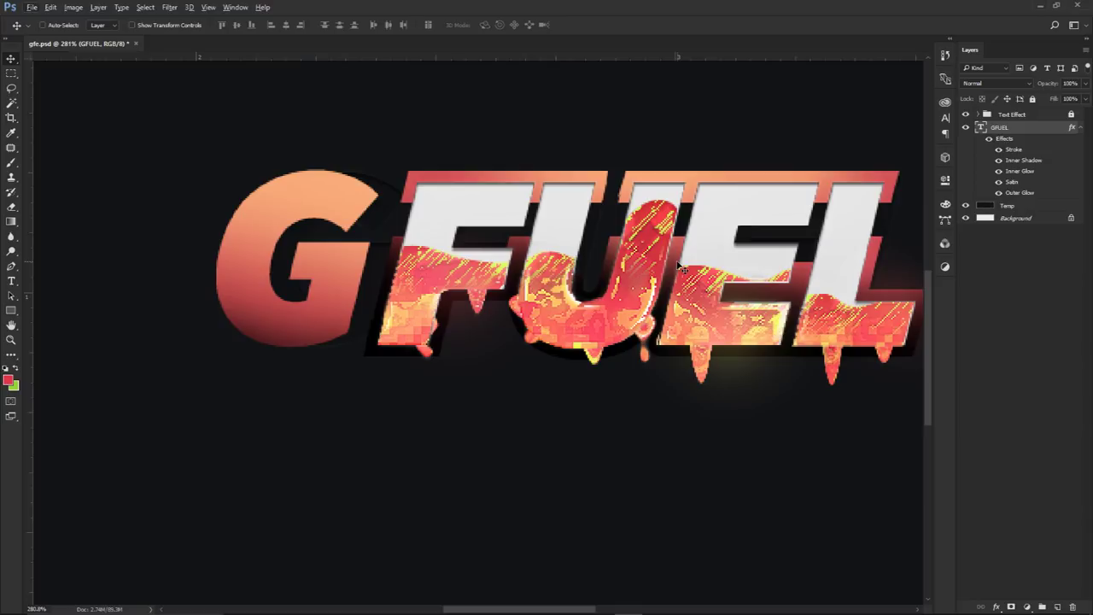
{"action": "key", "text": "m"}
{"action": "left_click_drag", "start_coordinate": [300, 242], "coordinate": [922, 421]}
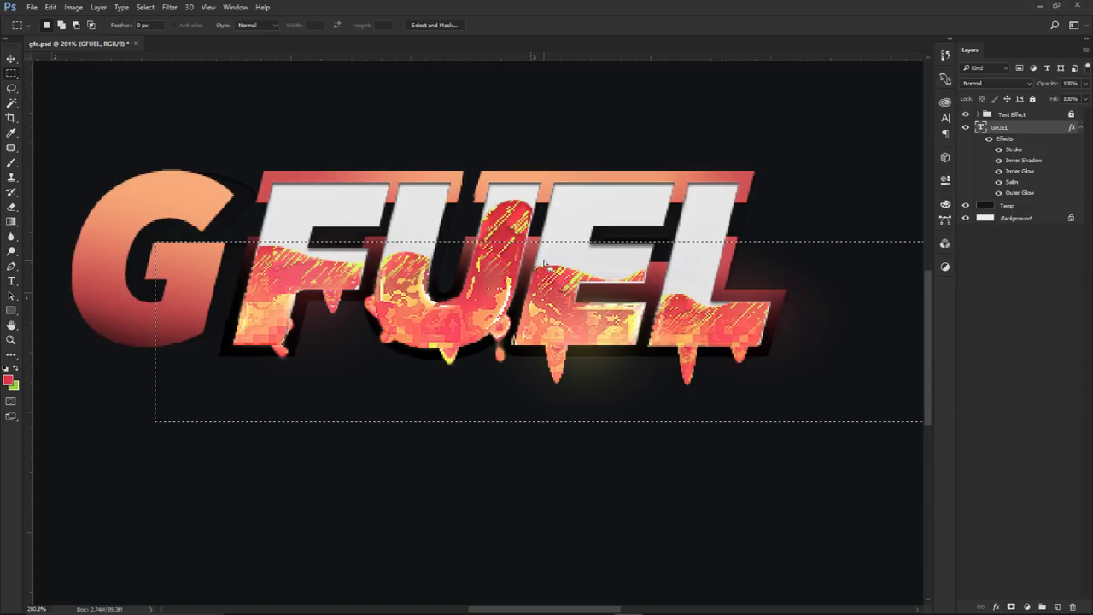
{"action": "key", "text": "ctrl+d"}
Hide the Text Effect group and add a new empty layer directly above the GFUEL text layer
{"action": "key", "text": "p"}
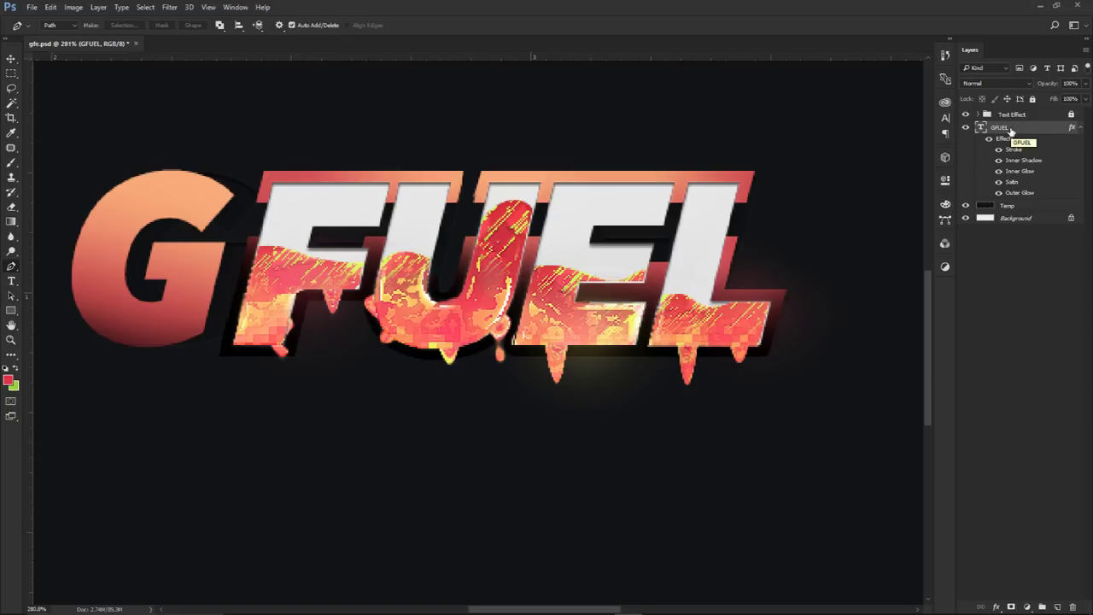
{"action": "left_click", "coordinate": [966, 115]}
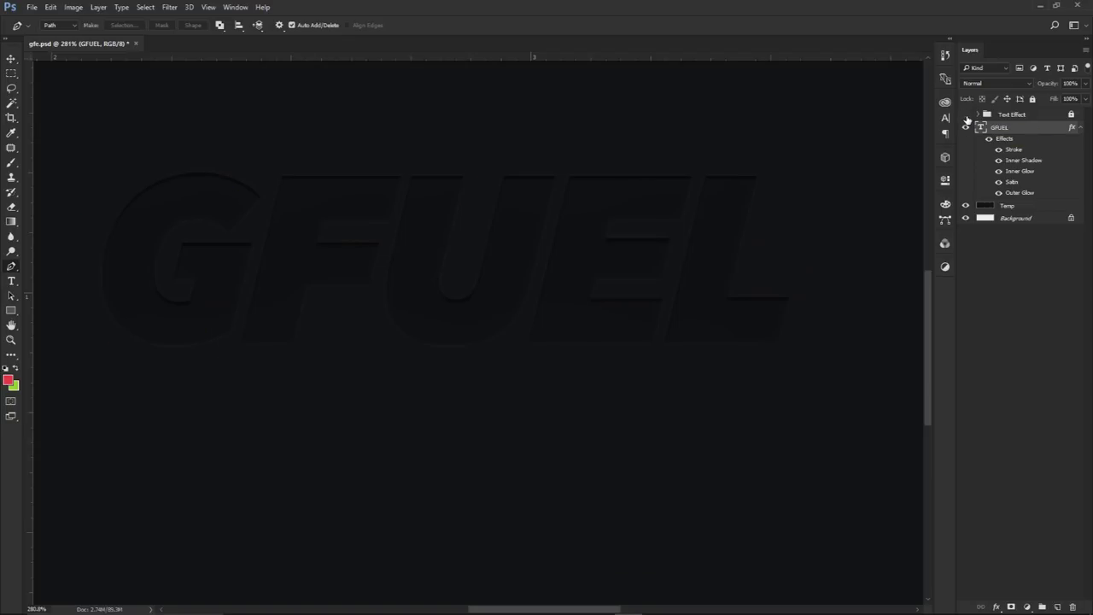
{"action": "left_click", "coordinate": [1080, 127]}
{"action": "left_click", "coordinate": [1057, 606]}
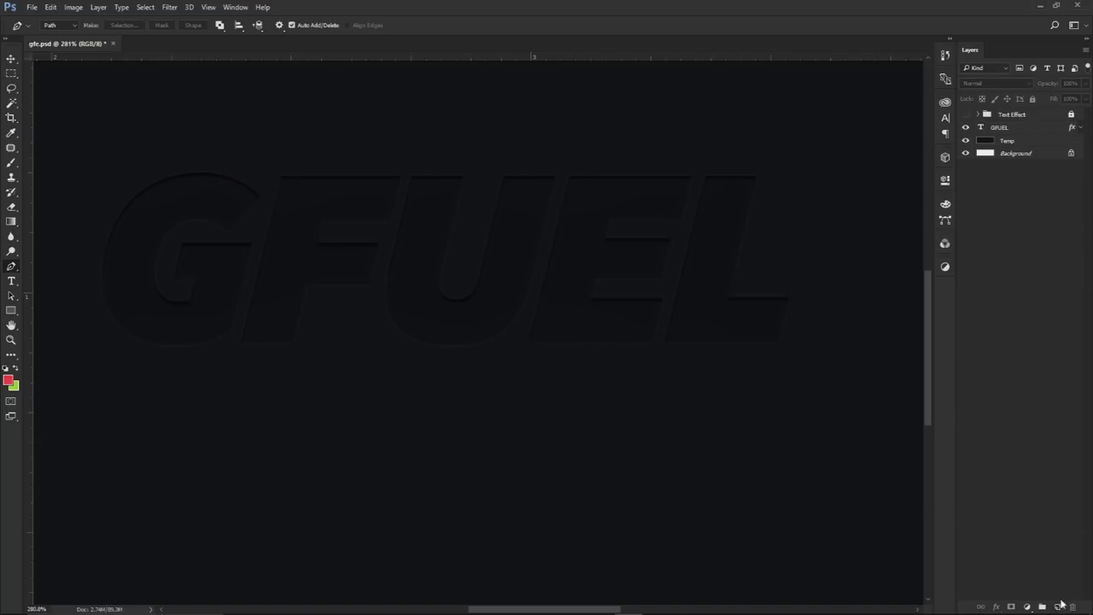
{"action": "left_click_drag", "start_coordinate": [1017, 114], "coordinate": [1013, 132]}
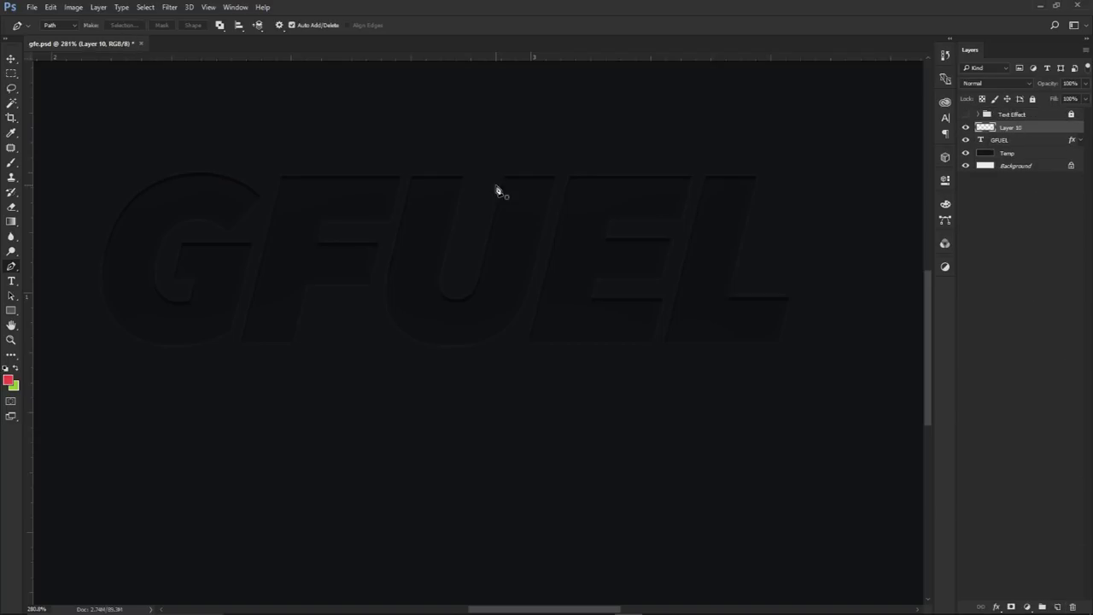
Start a wavy Pen path for the liquid surface across the middle of the F and into the left stem of the U
{"action": "scroll", "coordinate": [248, 224], "scroll_direction": "up", "scroll_amount": 2}
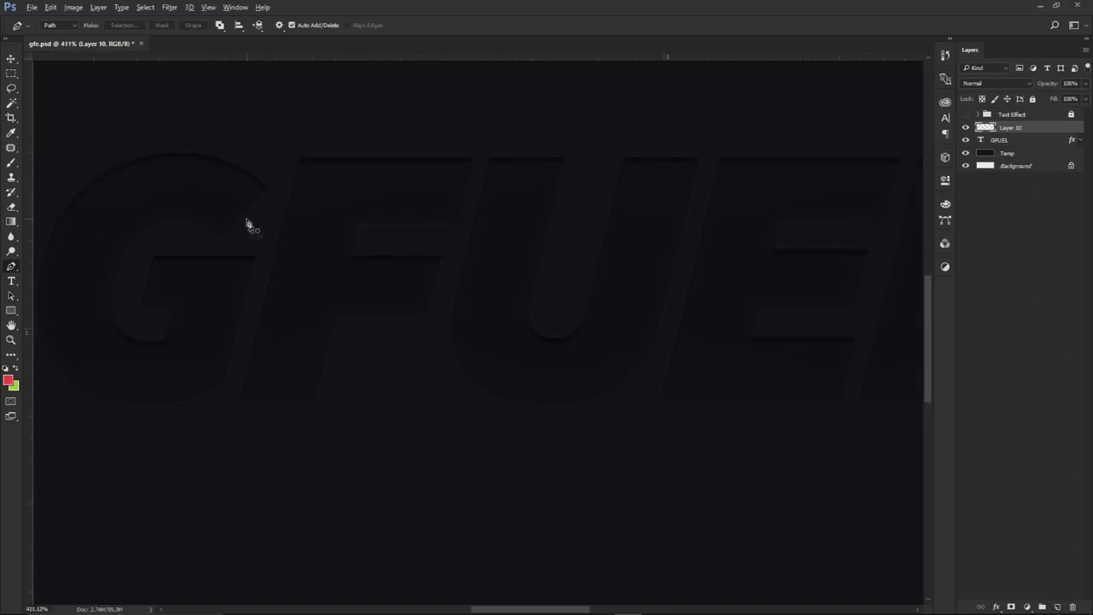
{"action": "left_click", "coordinate": [292, 254]}
{"action": "left_click_drag", "start_coordinate": [335, 257], "coordinate": [355, 246]}
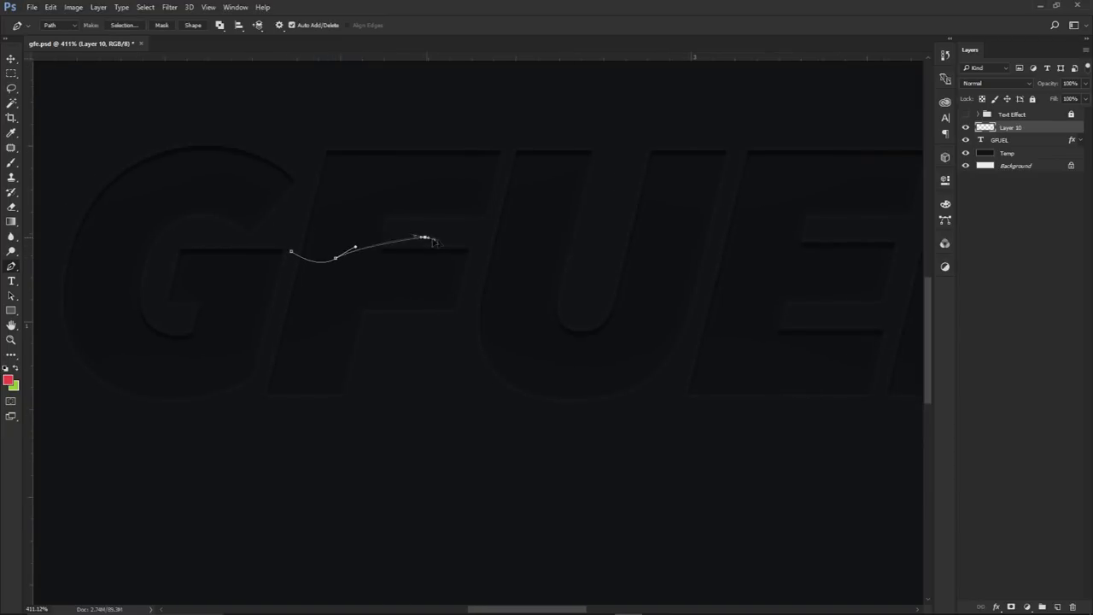
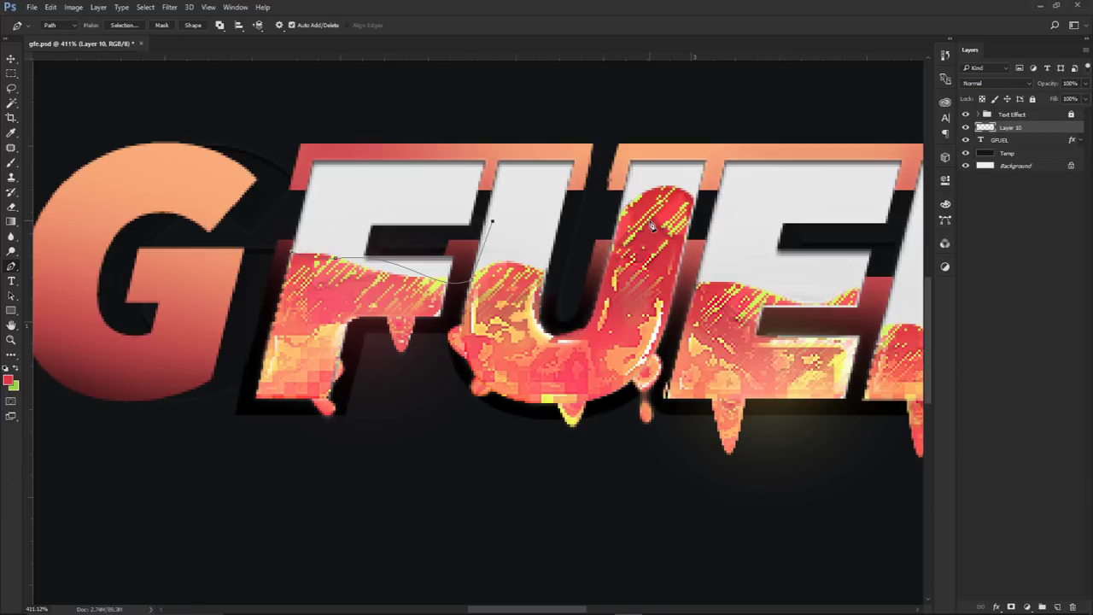
{"action": "left_click_drag", "start_coordinate": [705, 254], "coordinate": [633, 236]}
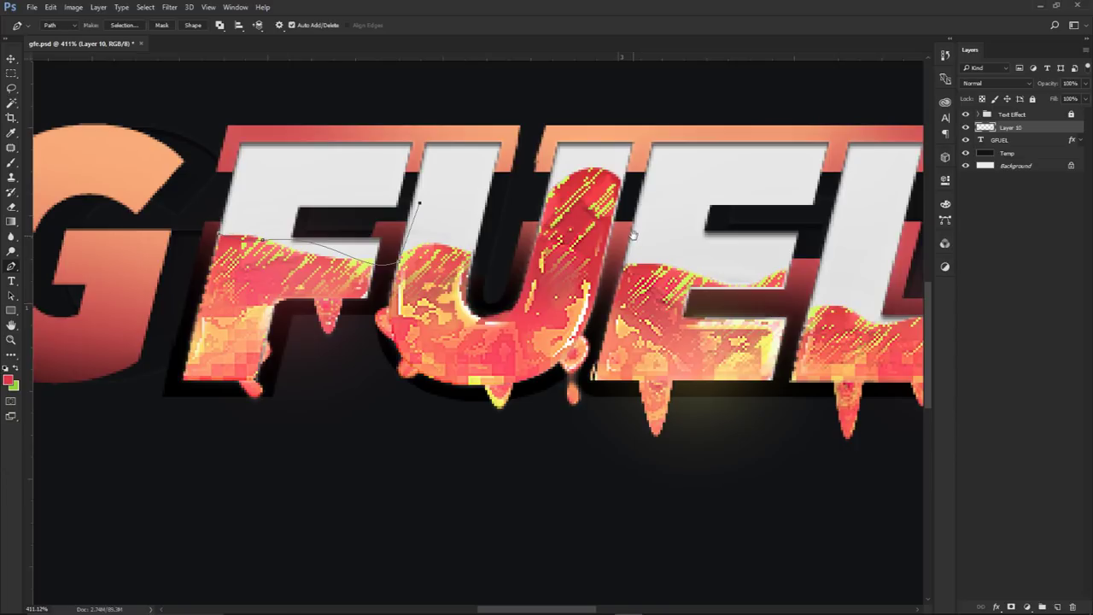
{"action": "left_click_drag", "start_coordinate": [632, 235], "coordinate": [539, 234]}
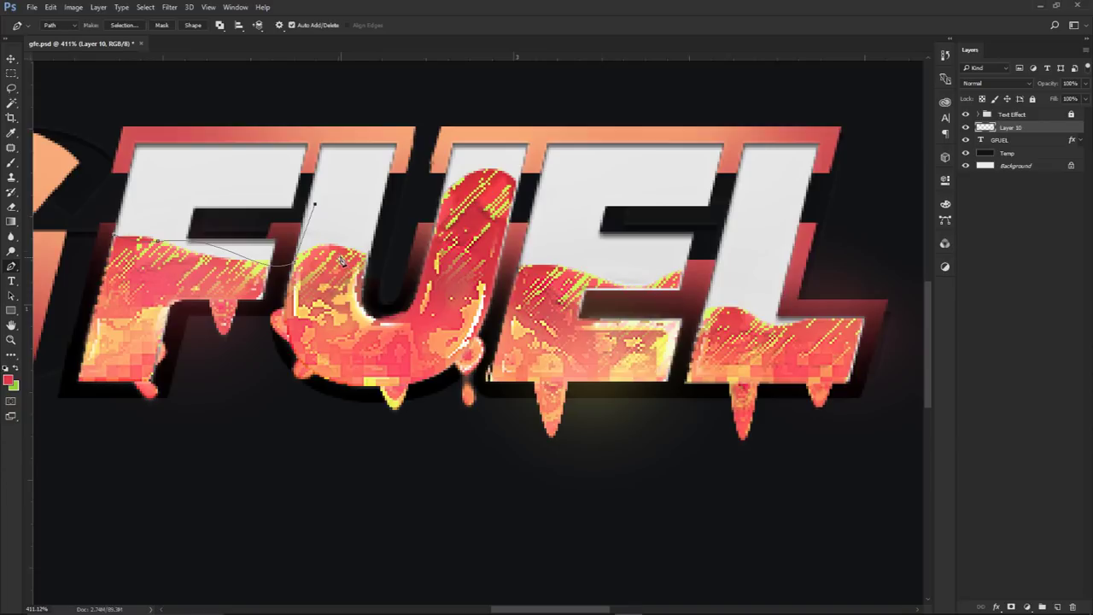
{"action": "left_click", "coordinate": [966, 114]}
{"action": "key", "text": "ctrl+z"}
{"action": "left_click_drag", "start_coordinate": [378, 276], "coordinate": [415, 249]}
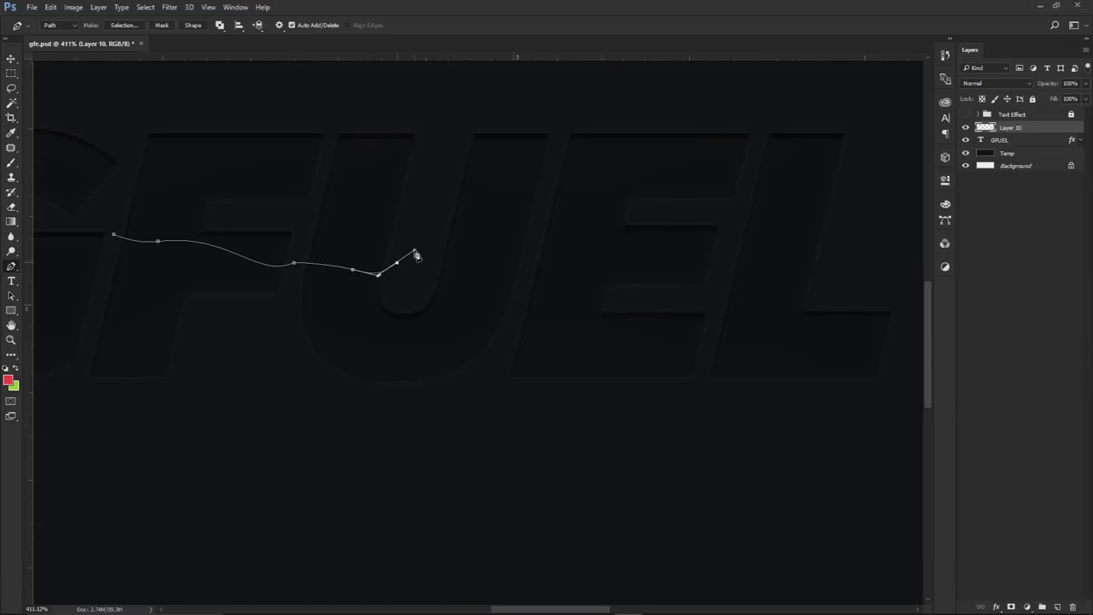
Curve the path over the U's left stem, dip it between the stems and raise it into a rounded crest over the right stem
{"action": "left_click", "coordinate": [965, 115]}
{"action": "left_click", "coordinate": [351, 269]}
{"action": "left_click_drag", "start_coordinate": [351, 269], "coordinate": [351, 252]}
{"action": "left_click_drag", "start_coordinate": [423, 198], "coordinate": [430, 181]}
{"action": "left_click_drag", "start_coordinate": [518, 193], "coordinate": [524, 249]}
{"action": "left_click", "coordinate": [519, 194], "text": "alt"}
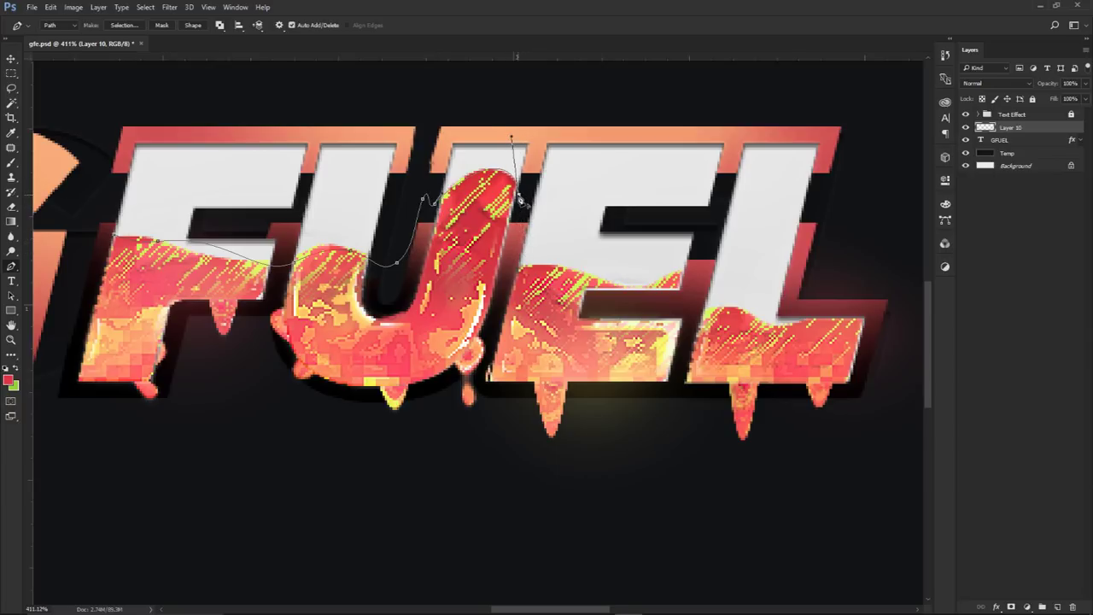
{"action": "left_click", "coordinate": [966, 114]}
{"action": "left_click_drag", "start_coordinate": [519, 195], "coordinate": [544, 204]}
{"action": "left_click_drag", "start_coordinate": [436, 203], "coordinate": [450, 194]}
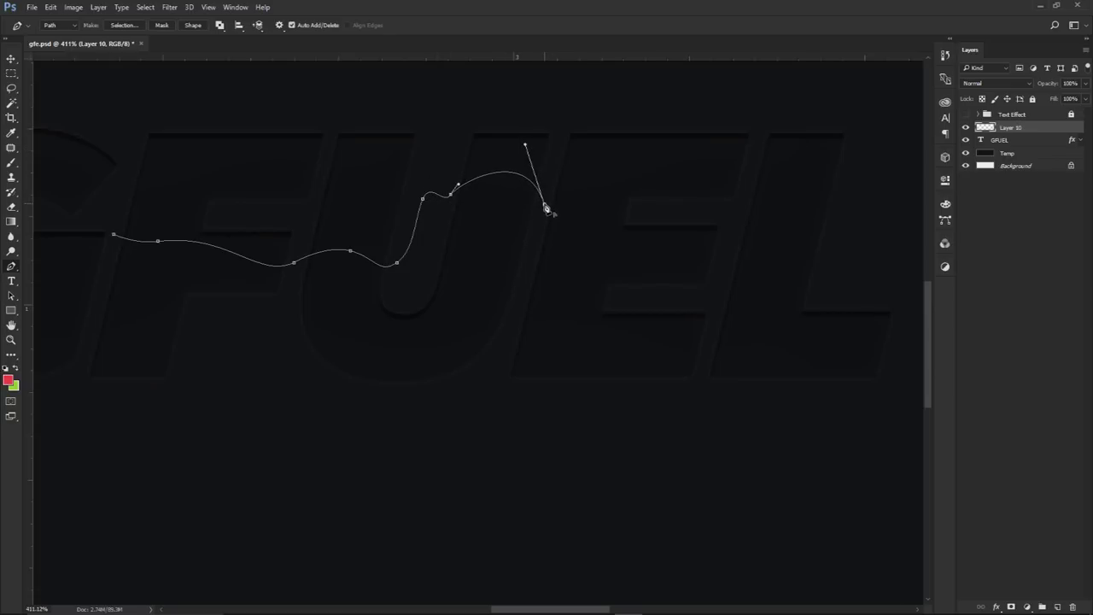
Bring the path down from the U's crest and continue it in gentle waves across the E
{"action": "left_click", "coordinate": [525, 286]}
{"action": "left_click", "coordinate": [966, 114]}
{"action": "left_click", "coordinate": [966, 114]}
{"action": "left_click_drag", "start_coordinate": [595, 270], "coordinate": [629, 288]}
{"action": "left_click_drag", "start_coordinate": [527, 288], "coordinate": [525, 271]}
{"action": "left_click_drag", "start_coordinate": [687, 275], "coordinate": [722, 285]}
{"action": "left_click", "coordinate": [723, 302]}
Extend the path in a wave over the L, around the letter's outer end and back underneath it
{"action": "left_click_drag", "start_coordinate": [786, 320], "coordinate": [907, 368]}
{"action": "key", "text": "ctrl+z"}
{"action": "left_click", "coordinate": [966, 114]}
{"action": "left_click", "coordinate": [966, 114]}
{"action": "key", "text": "ctrl+z"}
{"action": "left_click_drag", "start_coordinate": [877, 285], "coordinate": [906, 283]}
{"action": "left_click_drag", "start_coordinate": [904, 333], "coordinate": [908, 344]}
{"action": "left_click_drag", "start_coordinate": [904, 368], "coordinate": [875, 409]}
{"action": "left_click_drag", "start_coordinate": [837, 412], "coordinate": [824, 413]}
{"action": "left_click_drag", "start_coordinate": [794, 410], "coordinate": [789, 410]}
{"action": "left_click_drag", "start_coordinate": [766, 413], "coordinate": [762, 412]}
{"action": "left_click_drag", "start_coordinate": [816, 328], "coordinate": [815, 322]}
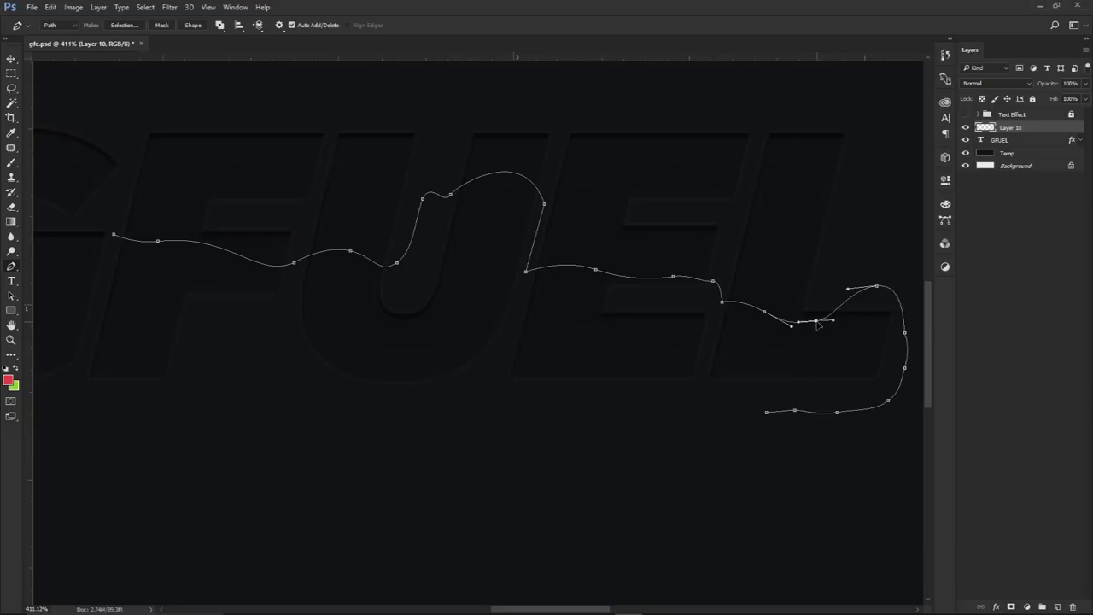
Run the path back beneath the letters and close it at its starting point beside the F
{"action": "left_click", "coordinate": [465, 435]}
{"action": "left_click_drag", "start_coordinate": [390, 426], "coordinate": [340, 422]}
{"action": "left_click_drag", "start_coordinate": [259, 417], "coordinate": [210, 411]}
{"action": "left_click", "coordinate": [198, 408]}
{"action": "left_click", "coordinate": [137, 400]}
{"action": "left_click", "coordinate": [74, 382]}
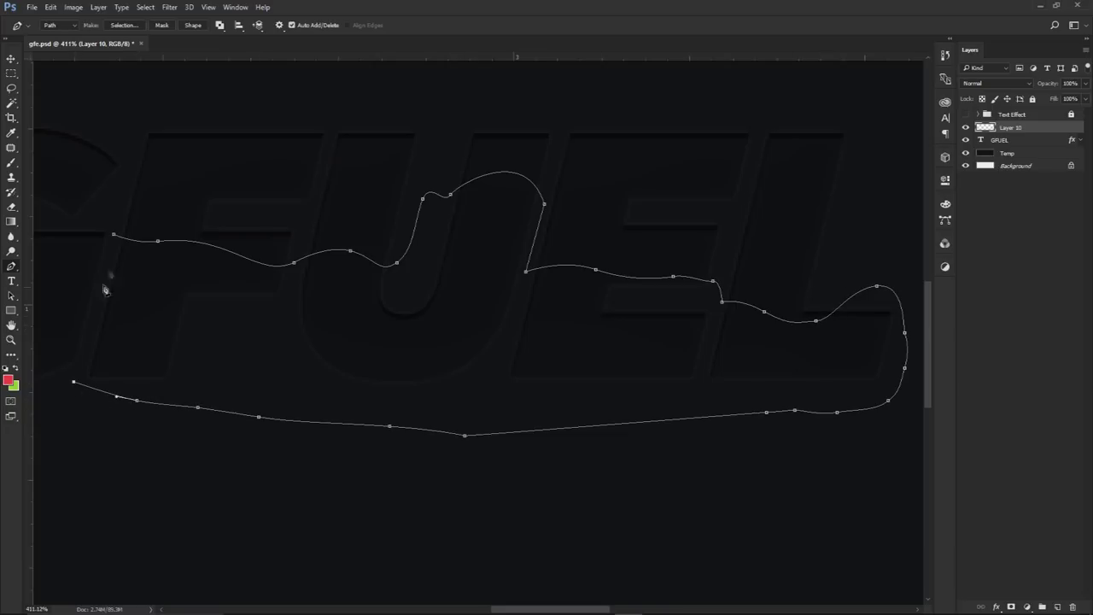
{"action": "left_click", "coordinate": [113, 234]}
{"action": "left_click_drag", "start_coordinate": [74, 381], "coordinate": [81, 388]}
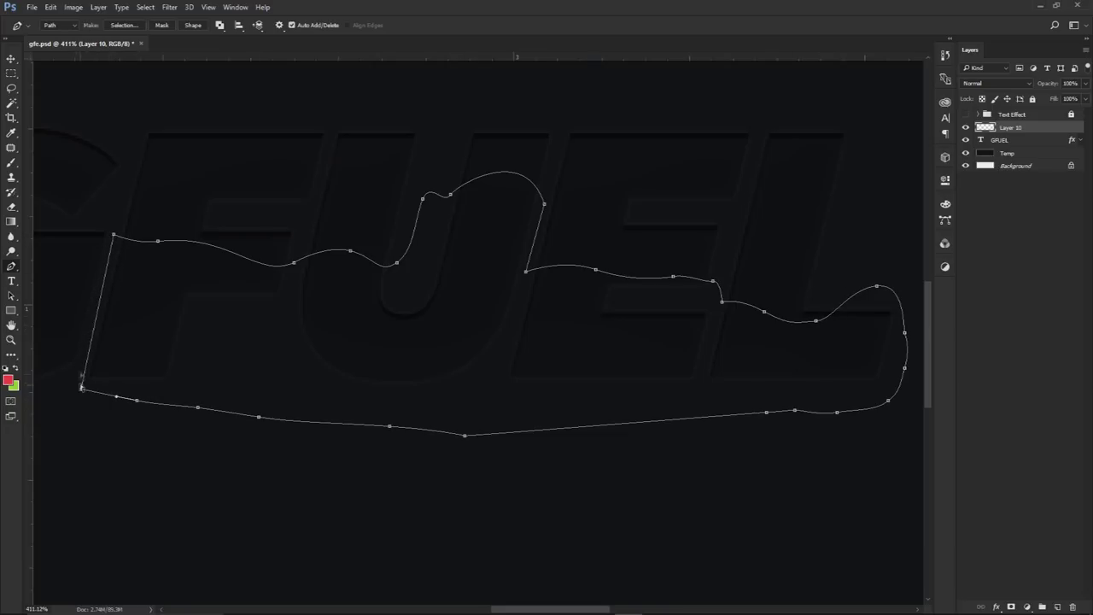
Try filling the closed liquid path with the preset pink colour, and undo the fill
{"action": "left_click", "coordinate": [213, 212], "text": "ctrl"}
{"action": "scroll", "coordinate": [213, 214], "scroll_direction": "down", "scroll_amount": 3}
{"action": "left_click_drag", "start_coordinate": [220, 215], "coordinate": [363, 234]}
{"action": "right_click", "coordinate": [437, 188]}
{"action": "left_click", "coordinate": [470, 267]}
{"action": "left_click", "coordinate": [636, 176]}
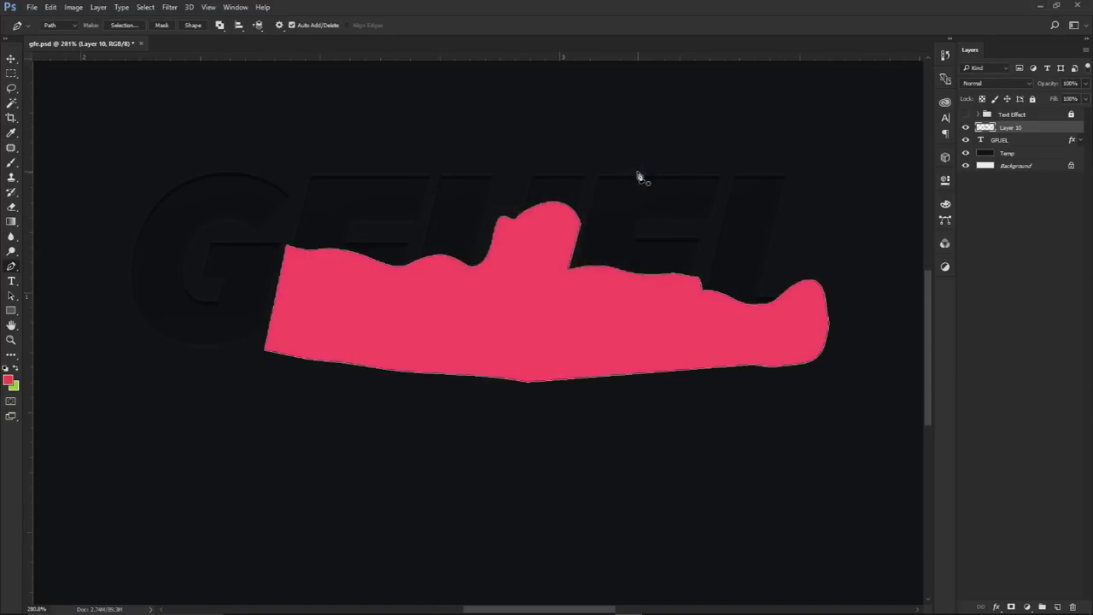
{"action": "key", "text": "ctrl+z"}
Fill the liquid path with the colour df3646 and delete the path
{"action": "right_click", "coordinate": [636, 174]}
{"action": "left_click", "coordinate": [671, 250]}
{"action": "left_click", "coordinate": [546, 168]}
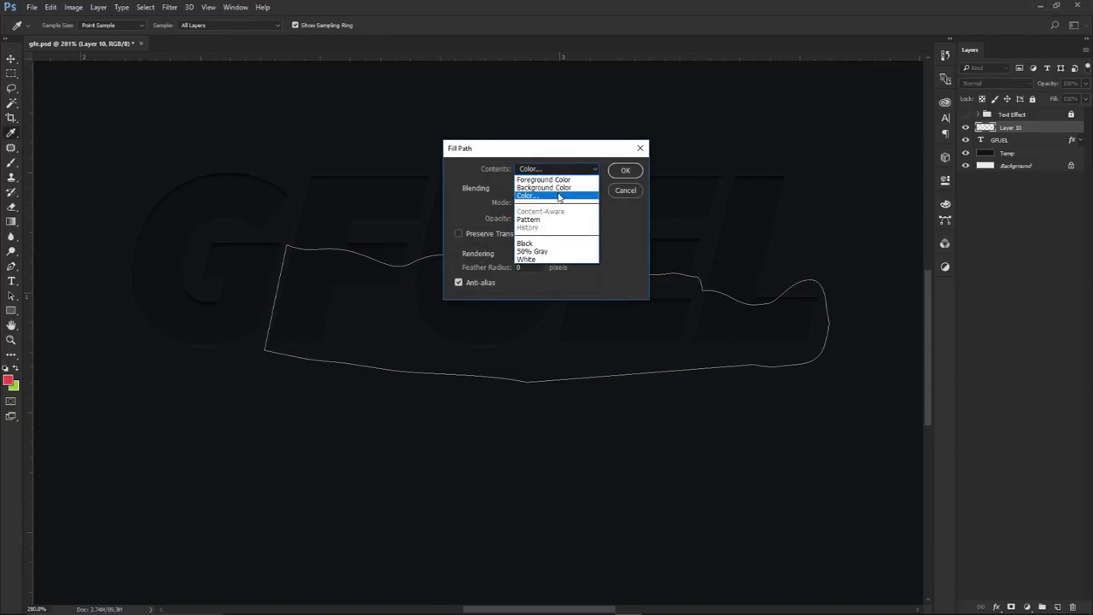
{"action": "left_click", "coordinate": [529, 198]}
{"action": "type", "text": "df3646"}
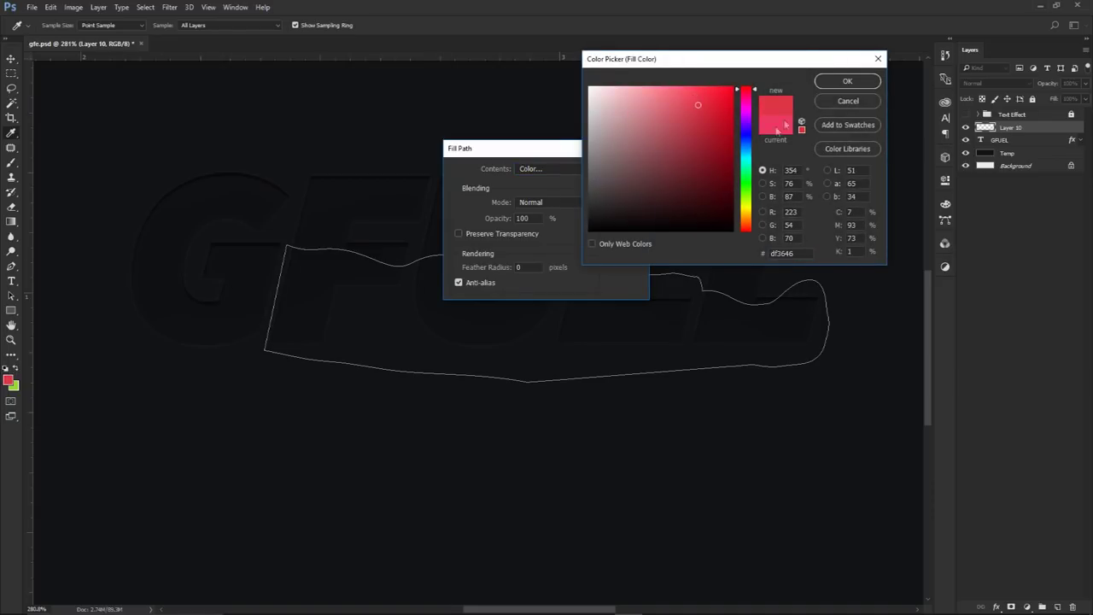
{"action": "left_click", "coordinate": [820, 86]}
{"action": "left_click", "coordinate": [624, 171]}
{"action": "right_click", "coordinate": [653, 152]}
{"action": "left_click", "coordinate": [683, 173]}
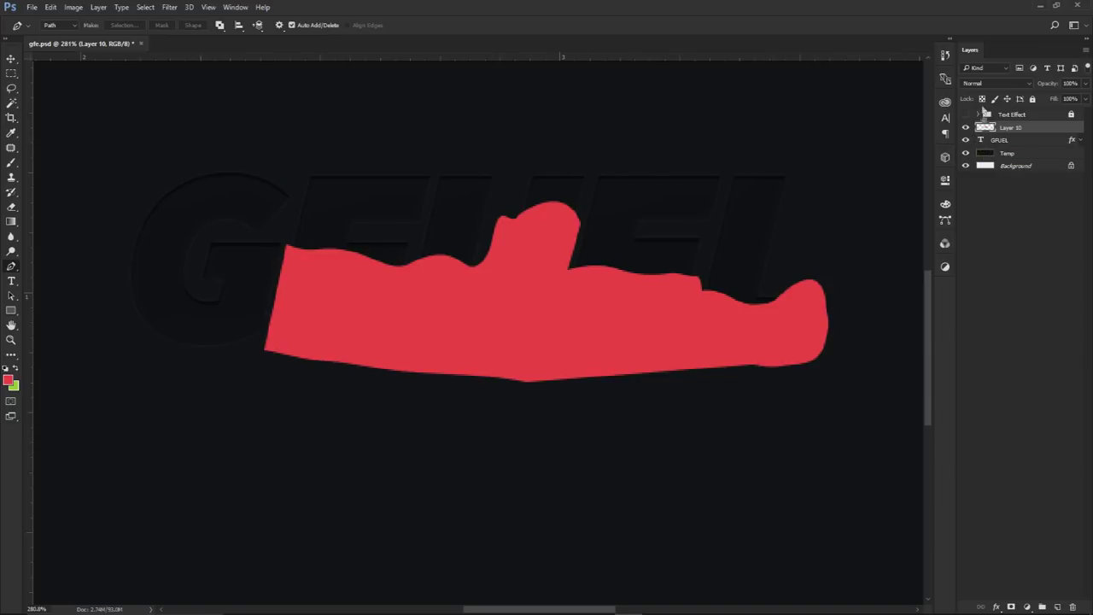
Load the GFUEL letters as a selection and cut the red liquid inside them onto a new layer
{"action": "left_click", "coordinate": [982, 141], "text": "ctrl"}
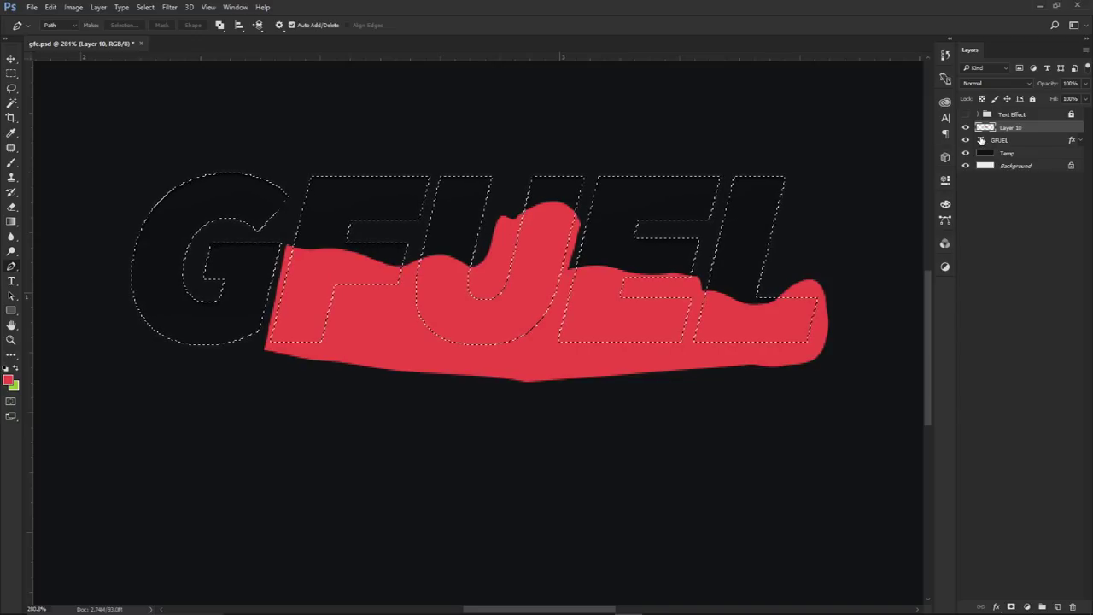
{"action": "right_click", "coordinate": [11, 73]}
{"action": "left_click", "coordinate": [47, 76]}
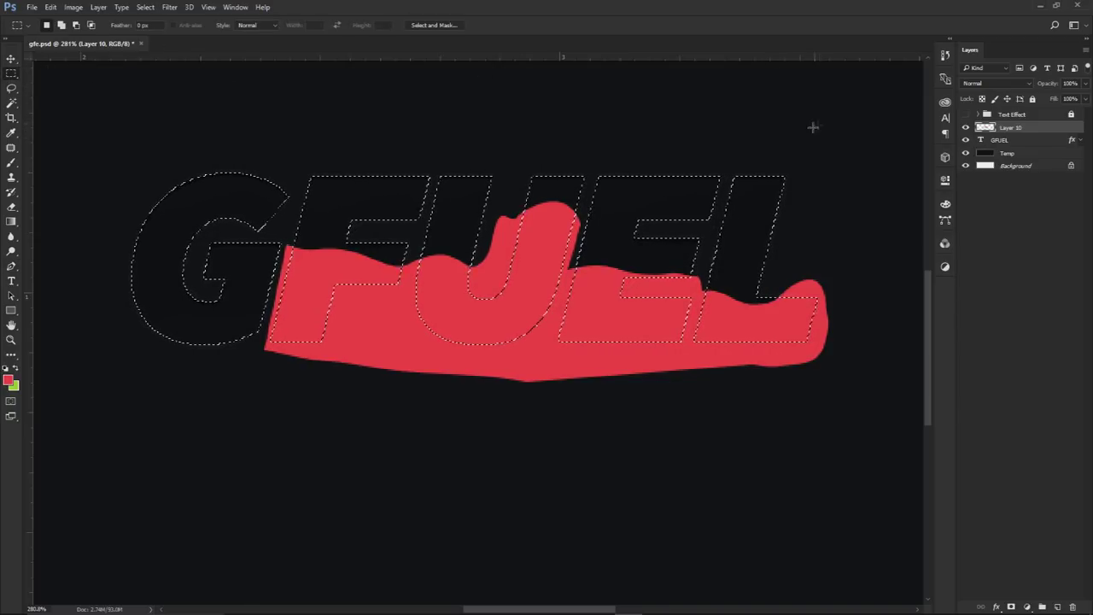
{"action": "right_click", "coordinate": [787, 130]}
{"action": "left_click", "coordinate": [826, 231]}
{"action": "left_click", "coordinate": [966, 128]}
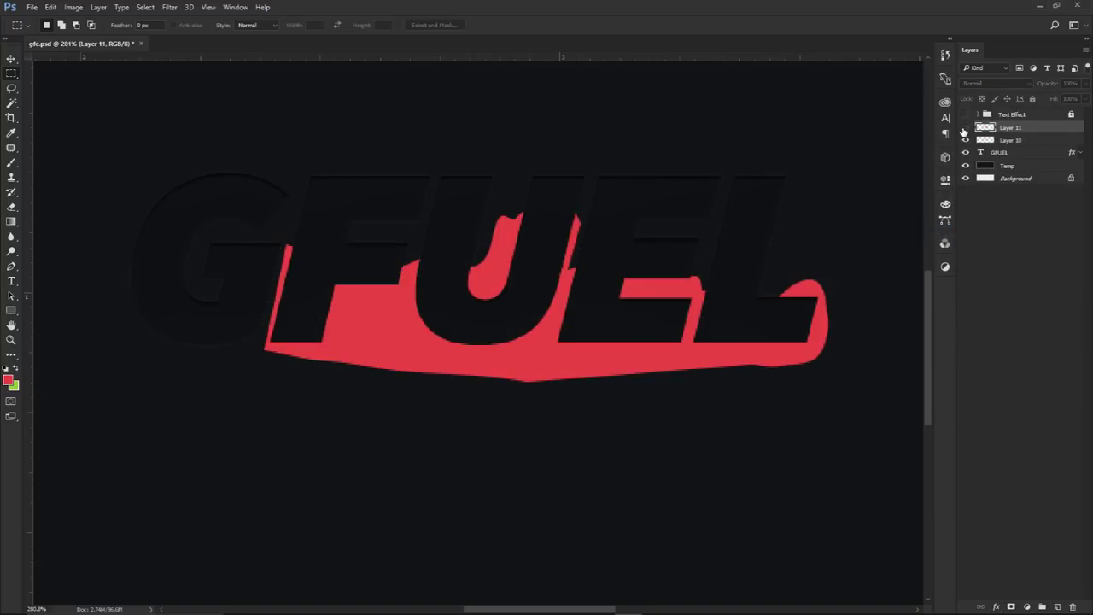
{"action": "left_click", "coordinate": [968, 128]}
Rename the cut-out liquid layer as 1 and delete the layer holding the leftover red shape
{"action": "double_click", "coordinate": [1010, 127]}
{"action": "type", "text": "1"}
{"action": "left_click", "coordinate": [965, 140]}
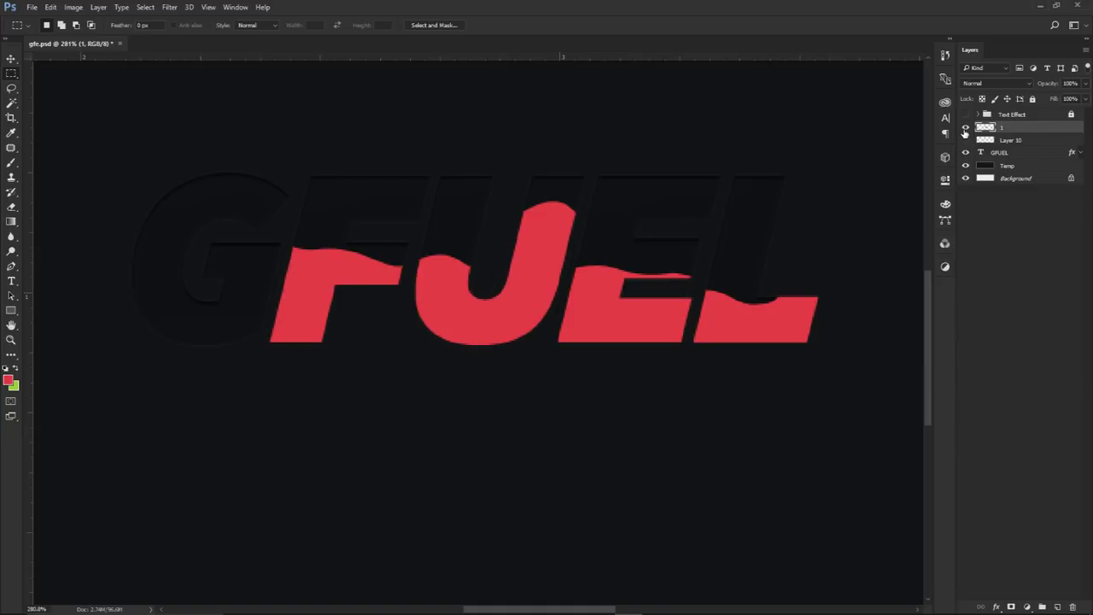
{"action": "left_click", "coordinate": [1012, 139]}
{"action": "key", "text": "Delete"}
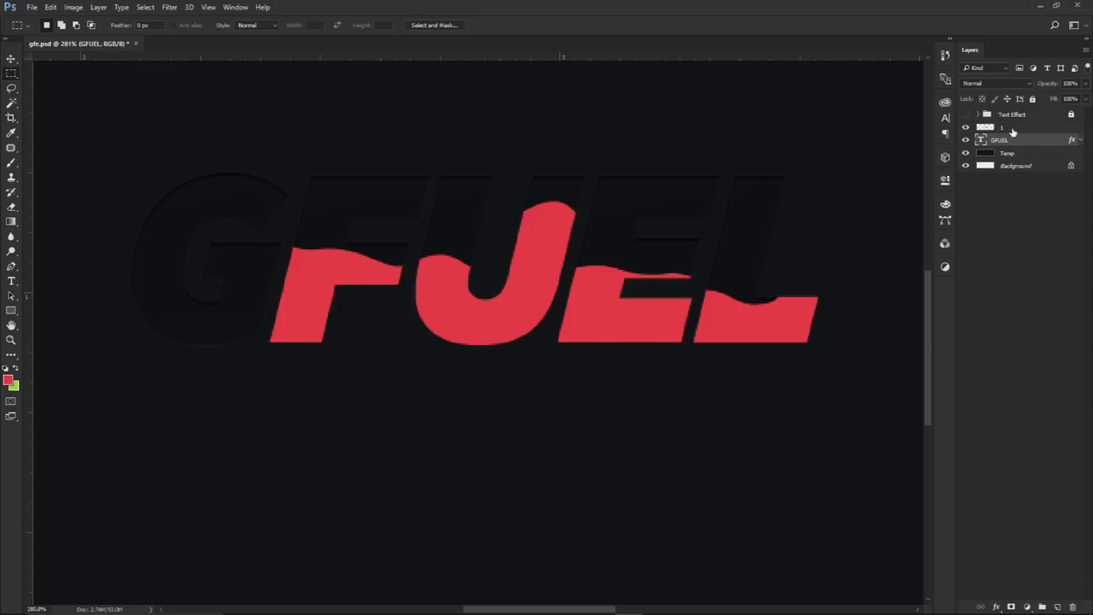
{"action": "left_click", "coordinate": [1013, 129]}
Add a very faint white Inner Glow in Overlay mode with 16% choke to layer 1
{"action": "key", "text": "v"}
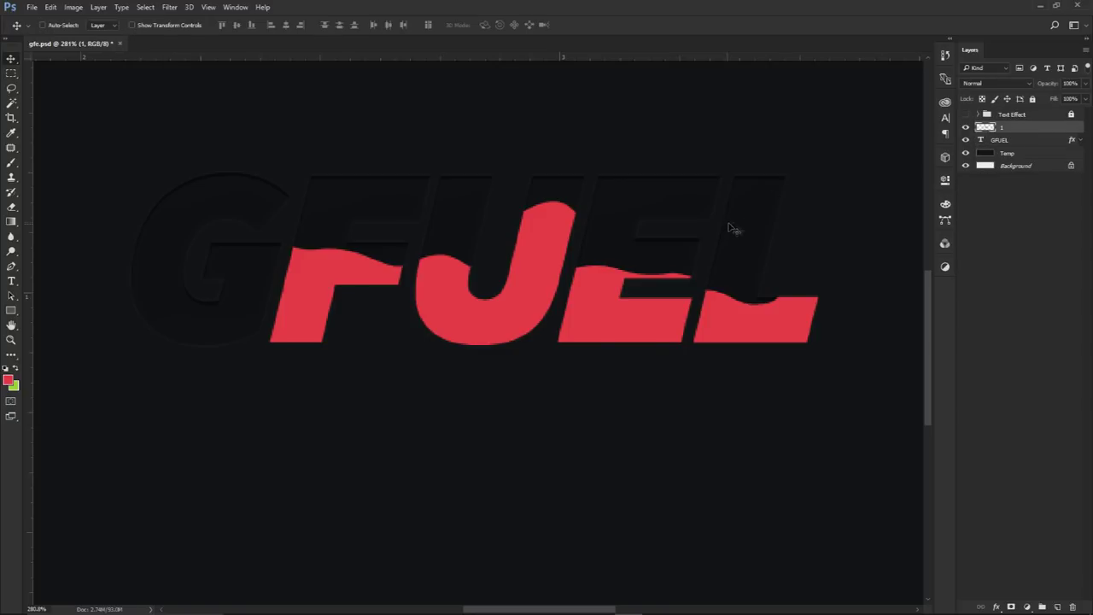
{"action": "scroll", "coordinate": [735, 239], "scroll_direction": "down", "scroll_amount": 2}
{"action": "left_click_drag", "start_coordinate": [708, 241], "coordinate": [696, 324]}
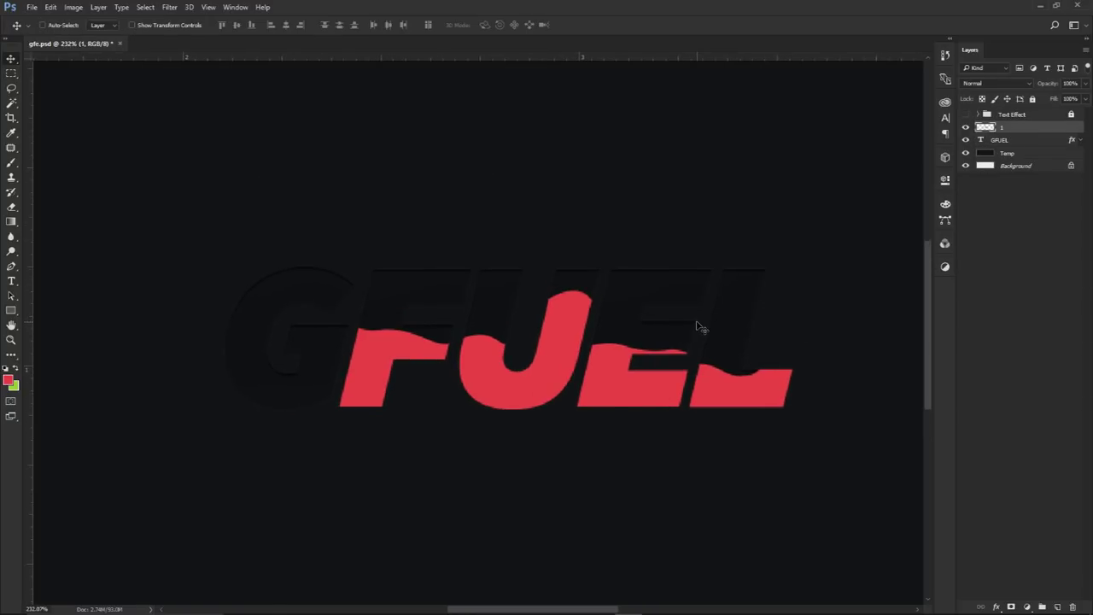
{"action": "double_click", "coordinate": [1011, 130]}
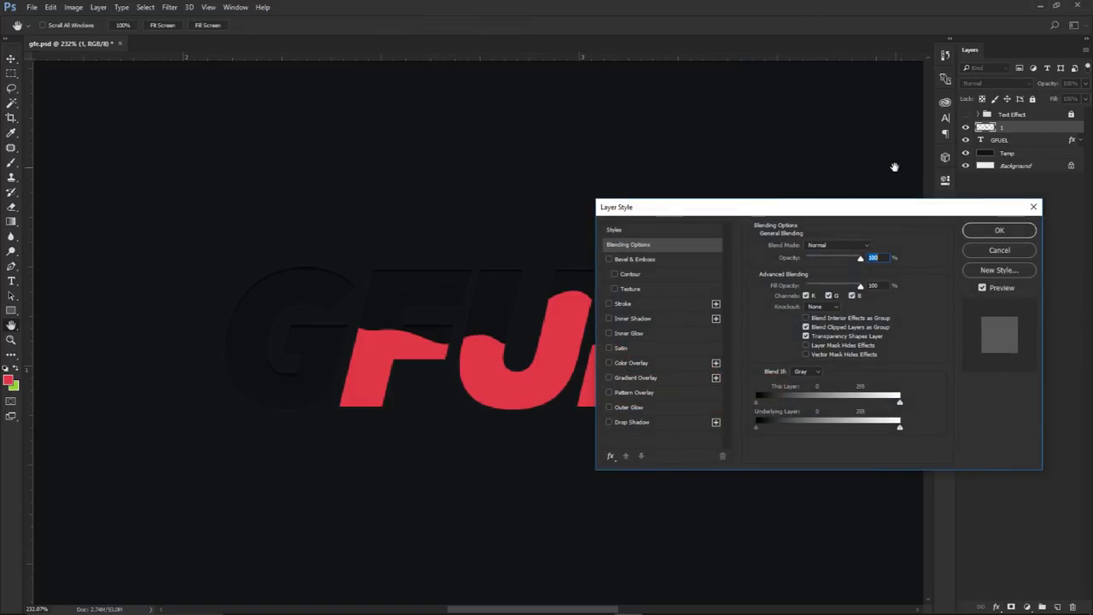
{"action": "left_click_drag", "start_coordinate": [823, 211], "coordinate": [910, 158]}
{"action": "left_click", "coordinate": [715, 281]}
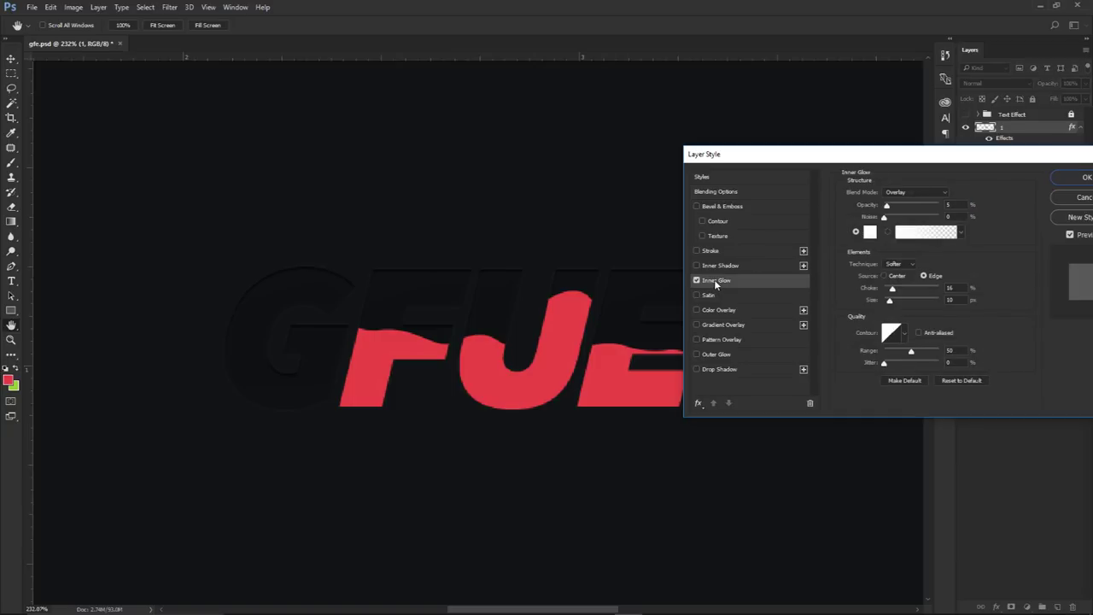
{"action": "left_click_drag", "start_coordinate": [888, 208], "coordinate": [886, 209]}
{"action": "left_click", "coordinate": [950, 299]}
Add a linear black-to-white Gradient Overlay in Overlay mode at about 10% opacity, angle -104° and scale 124%
{"action": "left_click", "coordinate": [720, 265]}
{"action": "left_click", "coordinate": [696, 266]}
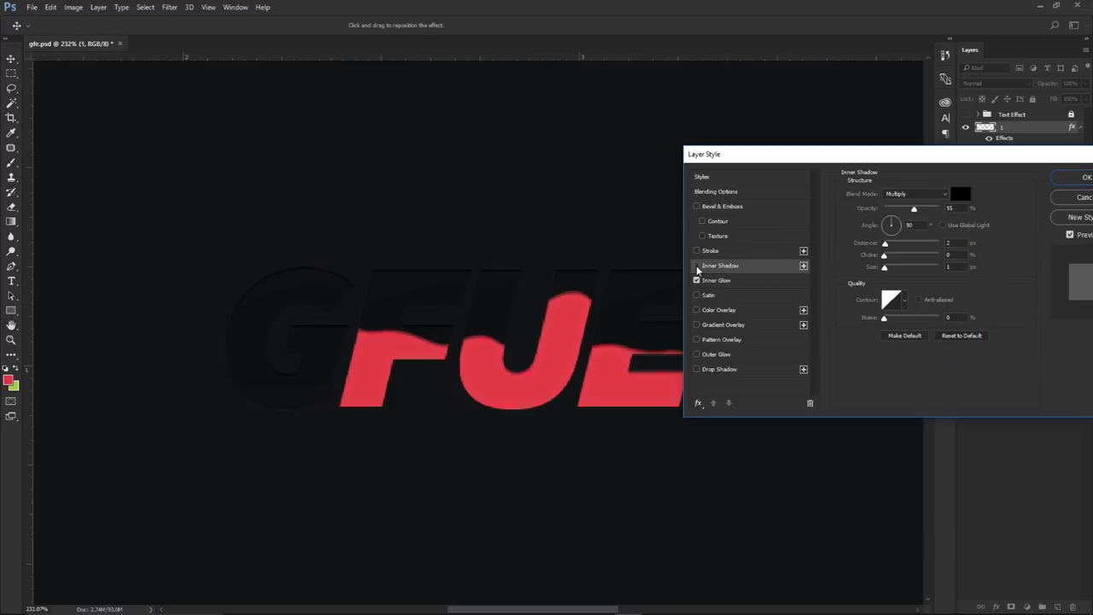
{"action": "left_click", "coordinate": [716, 328]}
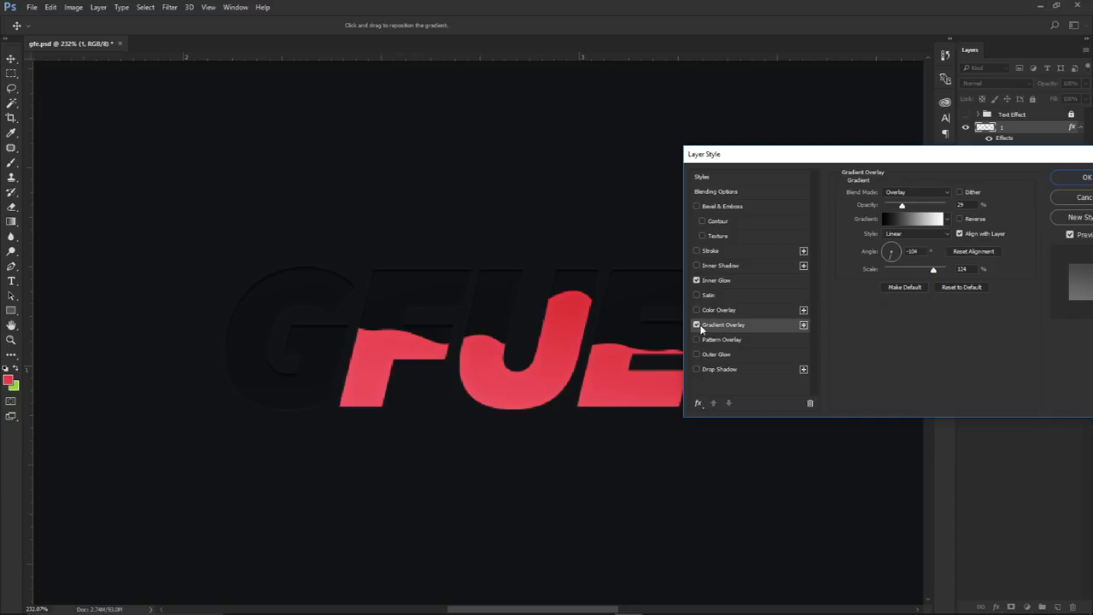
{"action": "left_click", "coordinate": [895, 208]}
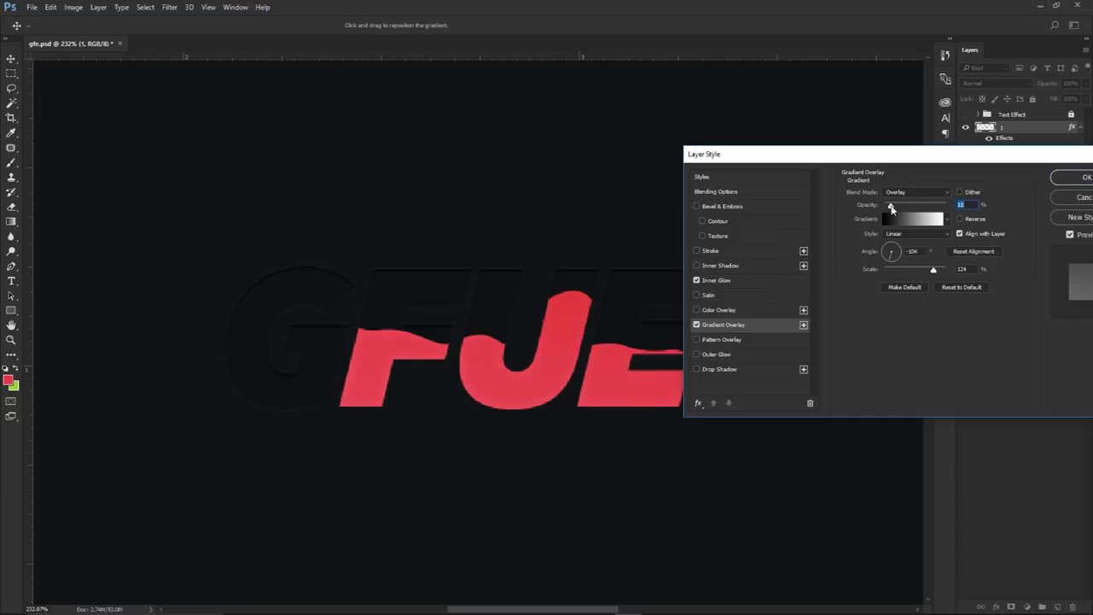
{"action": "left_click", "coordinate": [697, 326]}
{"action": "left_click", "coordinate": [697, 325]}
Add a black Multiply Inner Shadow at 90° with 0 px distance and slightly reduced opacity, and accept the layer style
{"action": "left_click", "coordinate": [720, 266]}
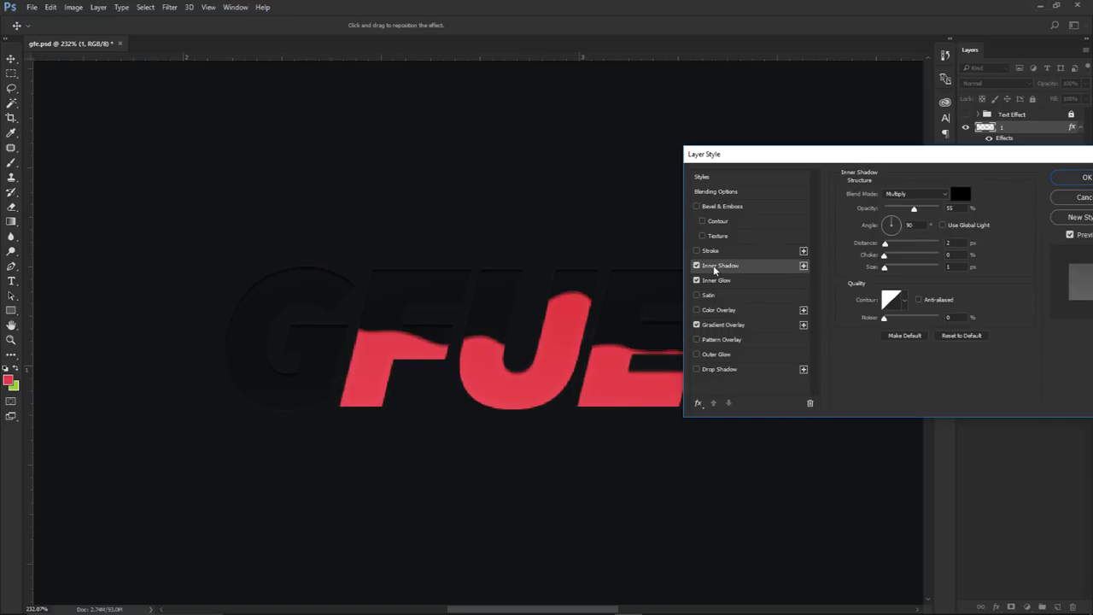
{"action": "double_click", "coordinate": [950, 243]}
{"action": "type", "text": "0"}
{"action": "mouse_move", "coordinate": [912, 211]}
{"action": "left_mouse_down"}
{"action": "mouse_move", "coordinate": [892, 211]}
{"action": "mouse_move", "coordinate": [912, 211]}
{"action": "left_mouse_up"}
{"action": "left_click", "coordinate": [696, 266]}
{"action": "left_click", "coordinate": [696, 265]}
{"action": "left_click", "coordinate": [696, 265]}
{"action": "left_click", "coordinate": [696, 266]}
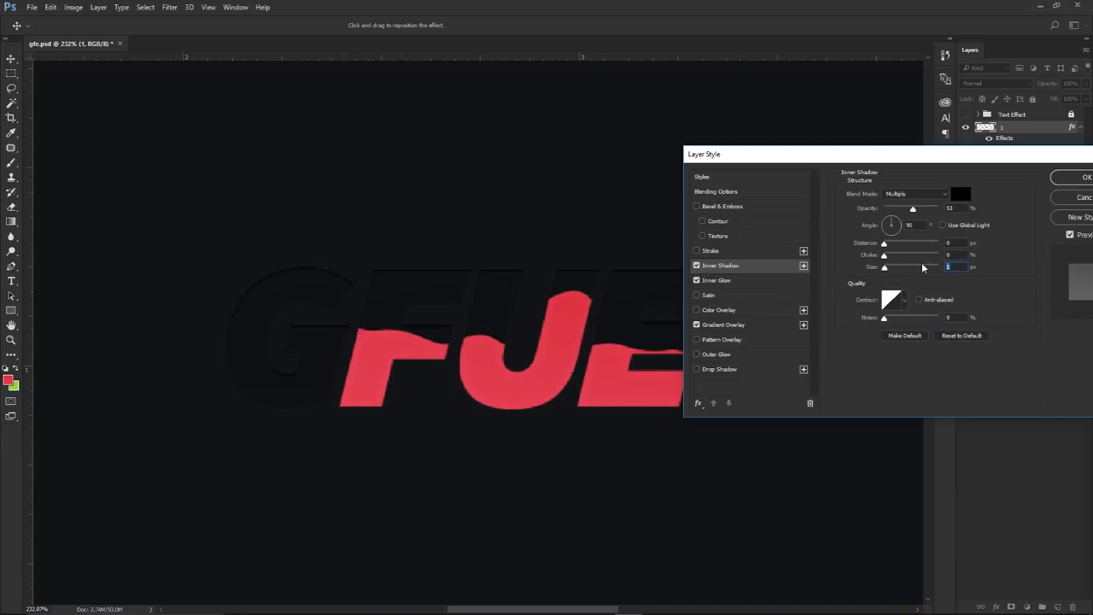
{"action": "left_click", "coordinate": [907, 212]}
{"action": "left_click", "coordinate": [1063, 178]}
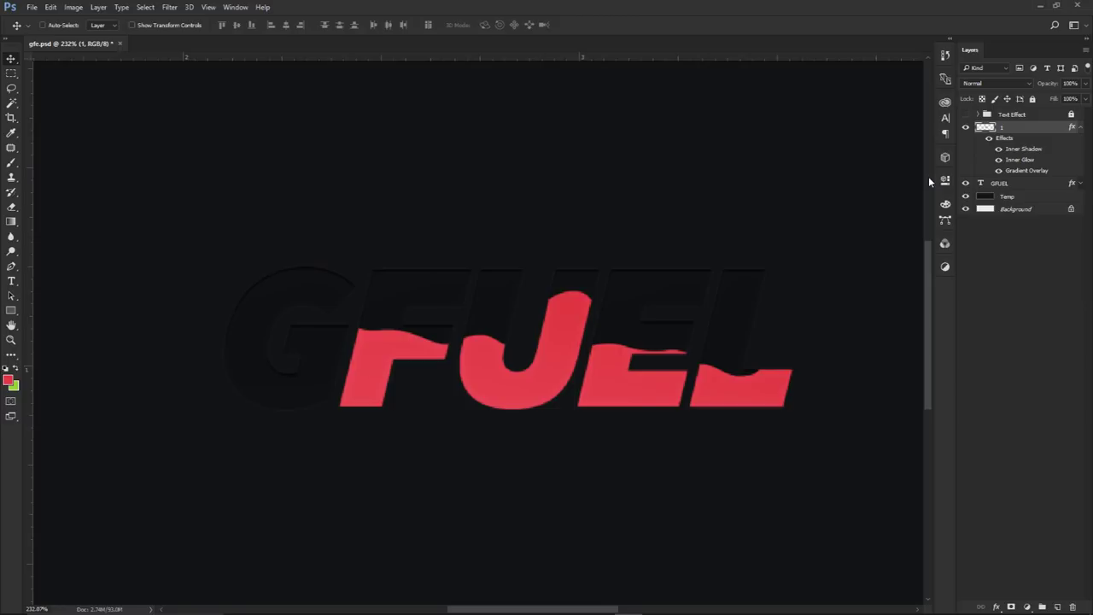
Collapse the effects list of layer 1 and duplicate the layer
{"action": "left_click", "coordinate": [1078, 127]}
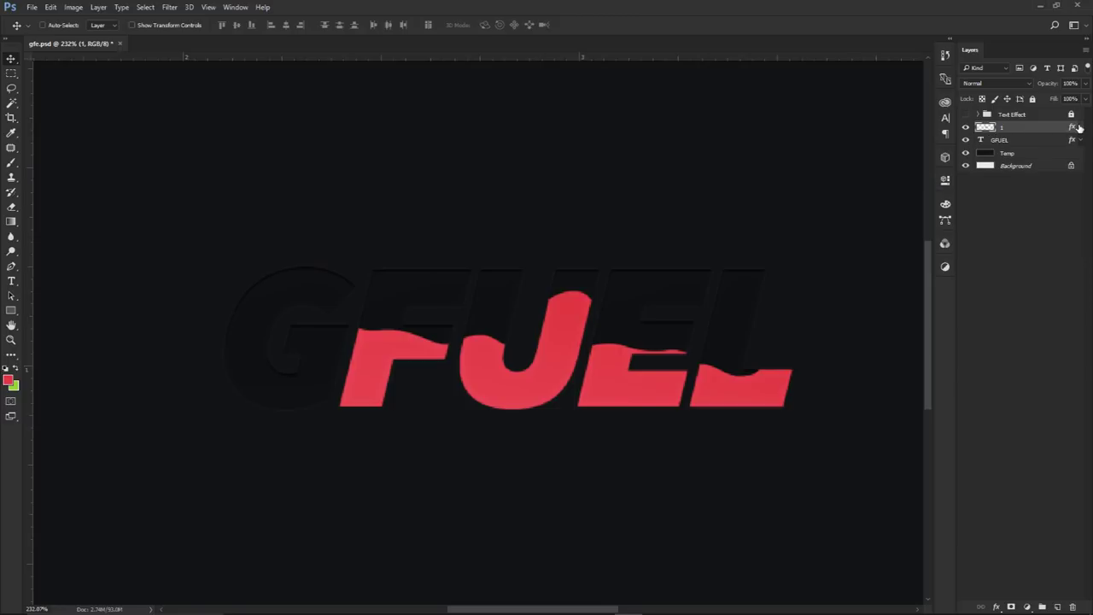
{"action": "scroll", "coordinate": [655, 247], "scroll_direction": "down", "scroll_amount": 3}
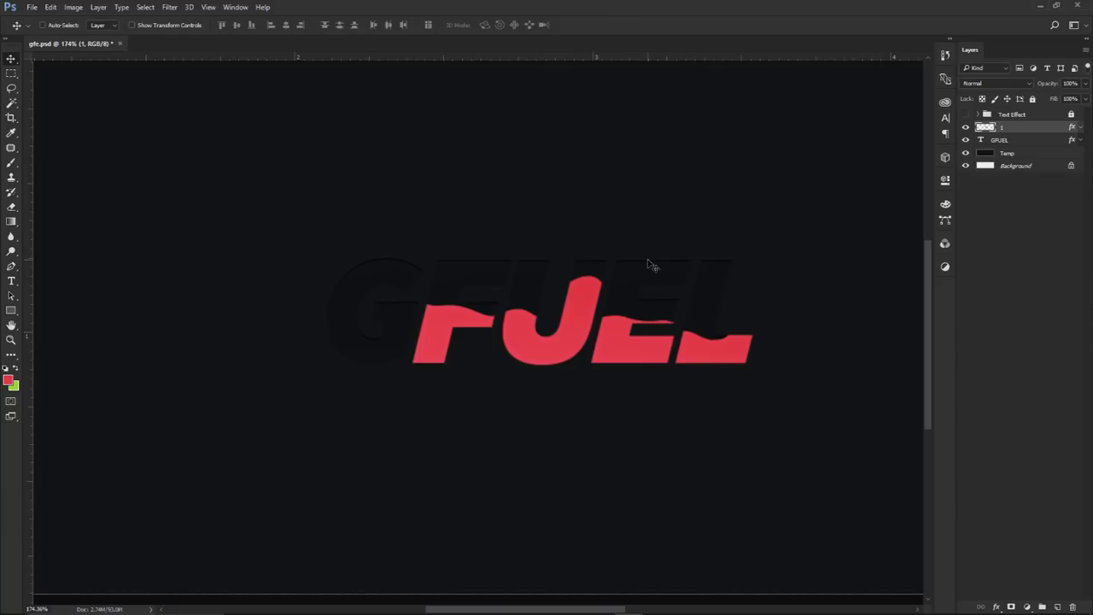
{"action": "key", "text": "ctrl+j"}
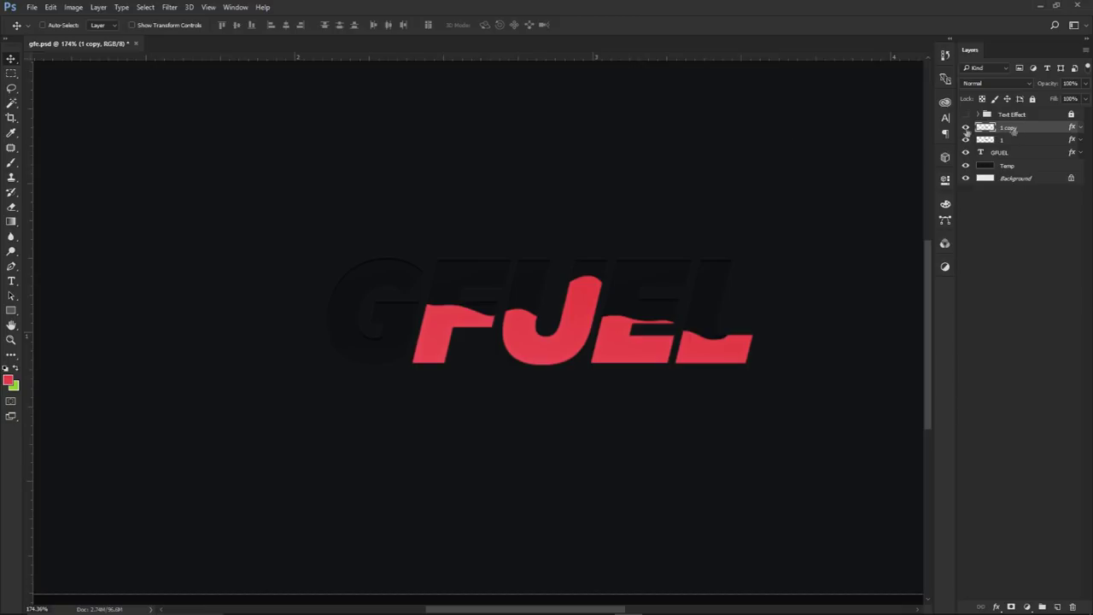
Open the Filter Gallery for the layer copy, expand its filter categories and choose the artistic Sponge filter
{"action": "left_click", "coordinate": [166, 8]}
{"action": "left_click", "coordinate": [190, 51]}
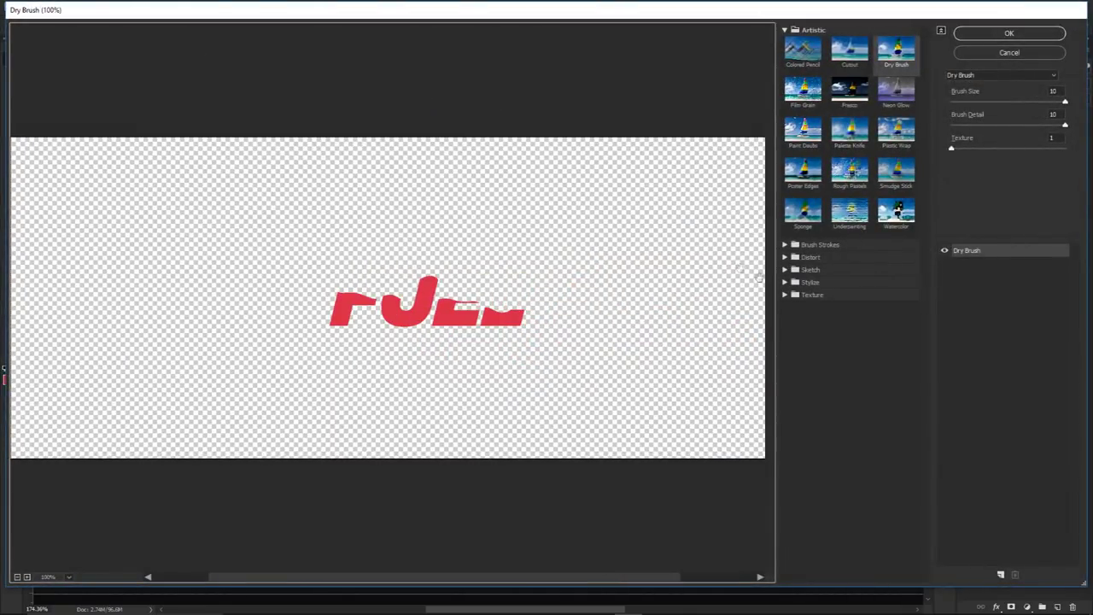
{"action": "left_click", "coordinate": [812, 294]}
{"action": "left_click", "coordinate": [811, 282]}
{"action": "left_click", "coordinate": [812, 269]}
{"action": "left_click", "coordinate": [811, 256]}
{"action": "left_click", "coordinate": [818, 244]}
{"action": "scroll", "coordinate": [833, 286], "scroll_direction": "down", "scroll_amount": 1}
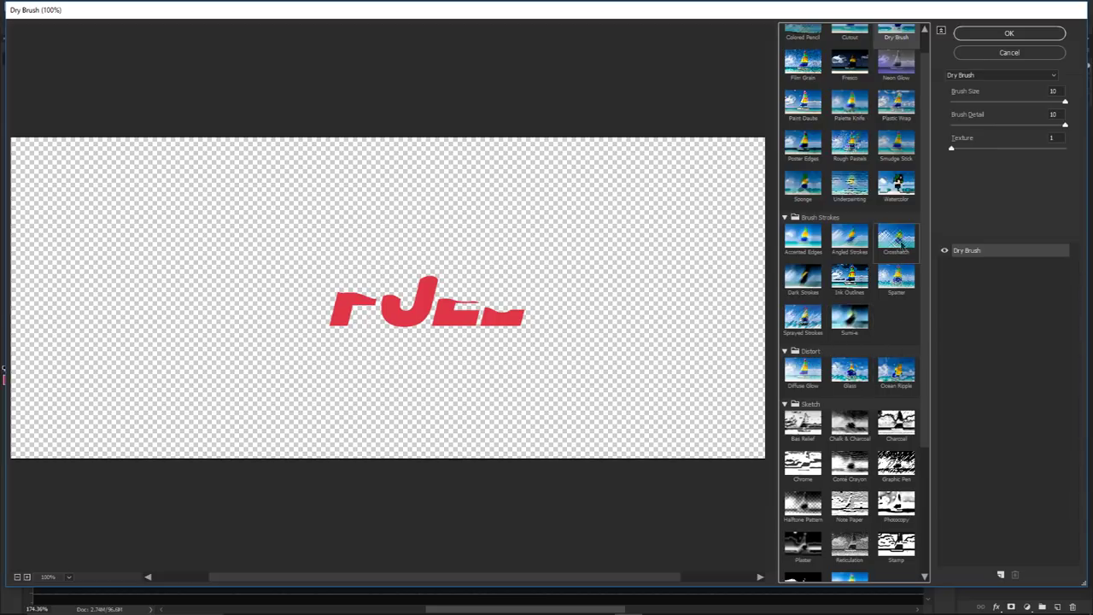
{"action": "scroll", "coordinate": [896, 249], "scroll_direction": "up", "scroll_amount": 1}
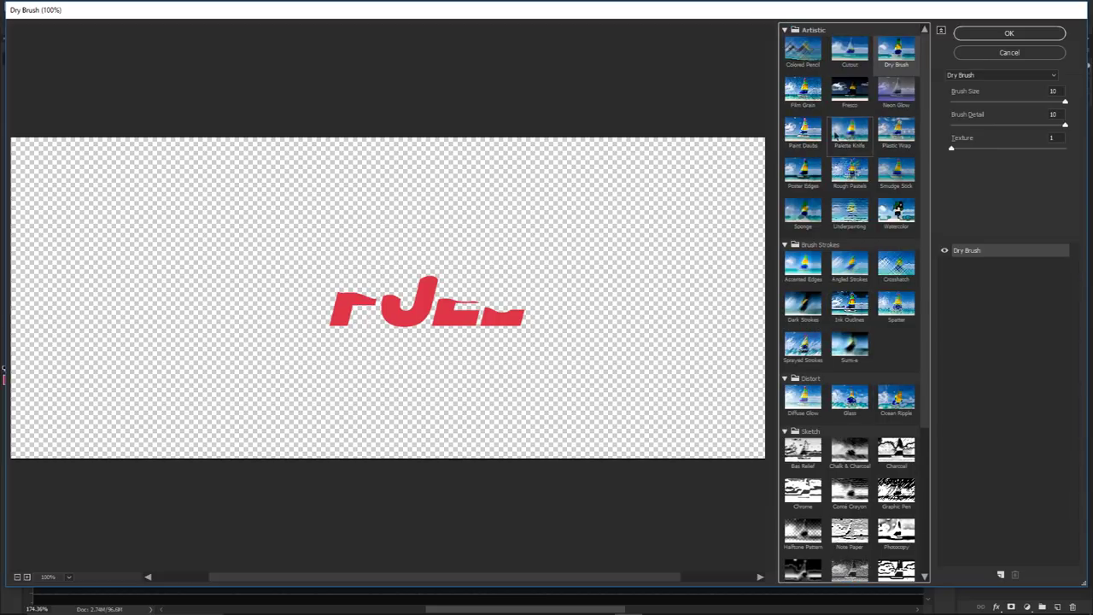
{"action": "left_click", "coordinate": [802, 212]}
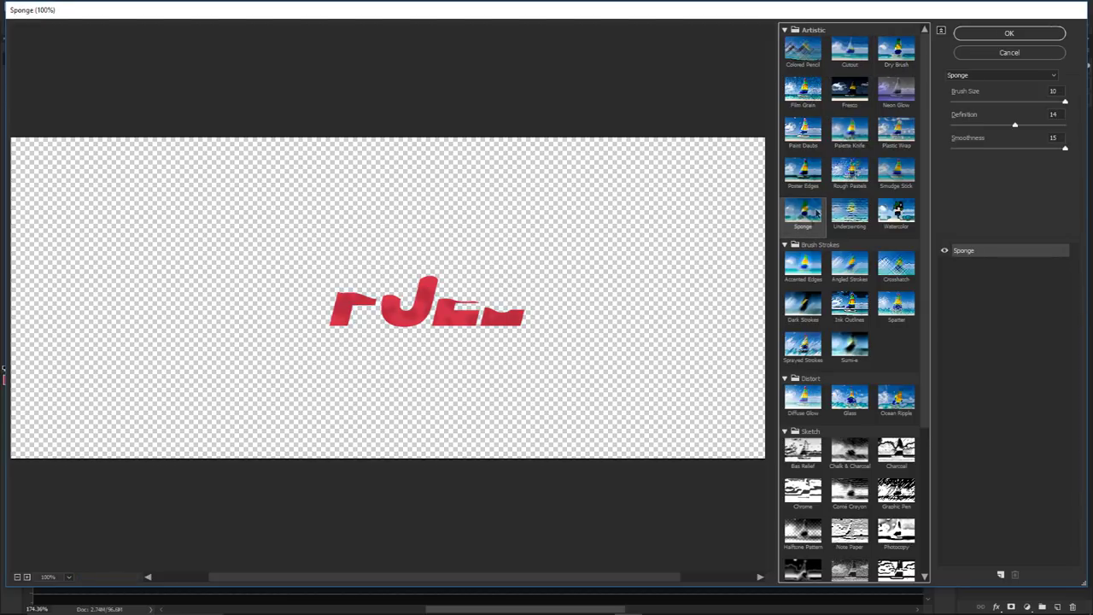
Set the Sponge filter's Definition to 24 after trying lower and higher values, and apply the filter
{"action": "left_click_drag", "start_coordinate": [415, 276], "coordinate": [458, 269]}
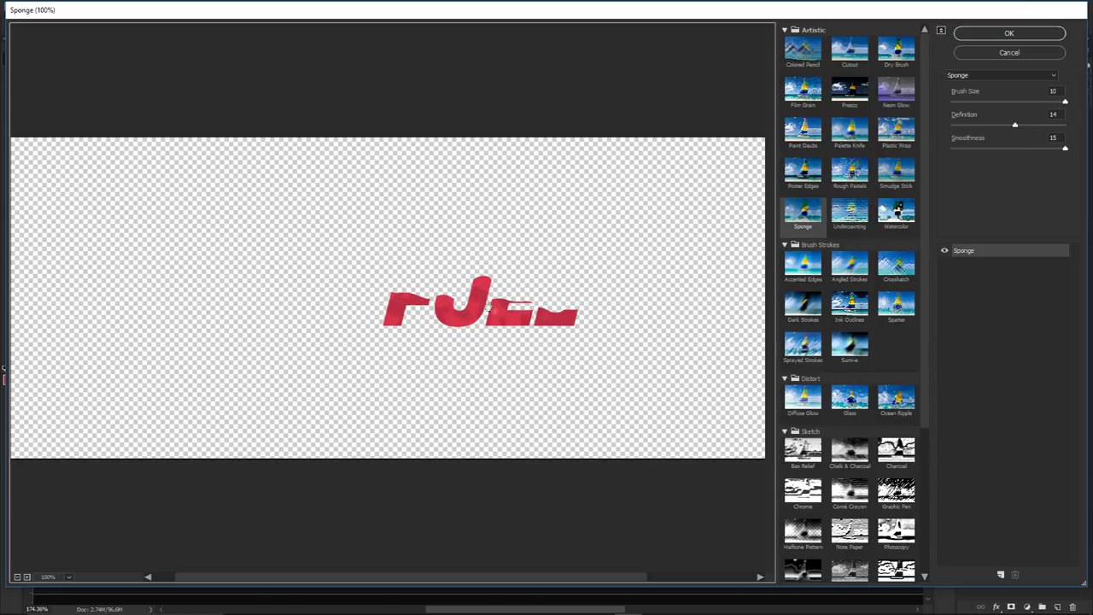
{"action": "left_click_drag", "start_coordinate": [1015, 128], "coordinate": [1068, 127]}
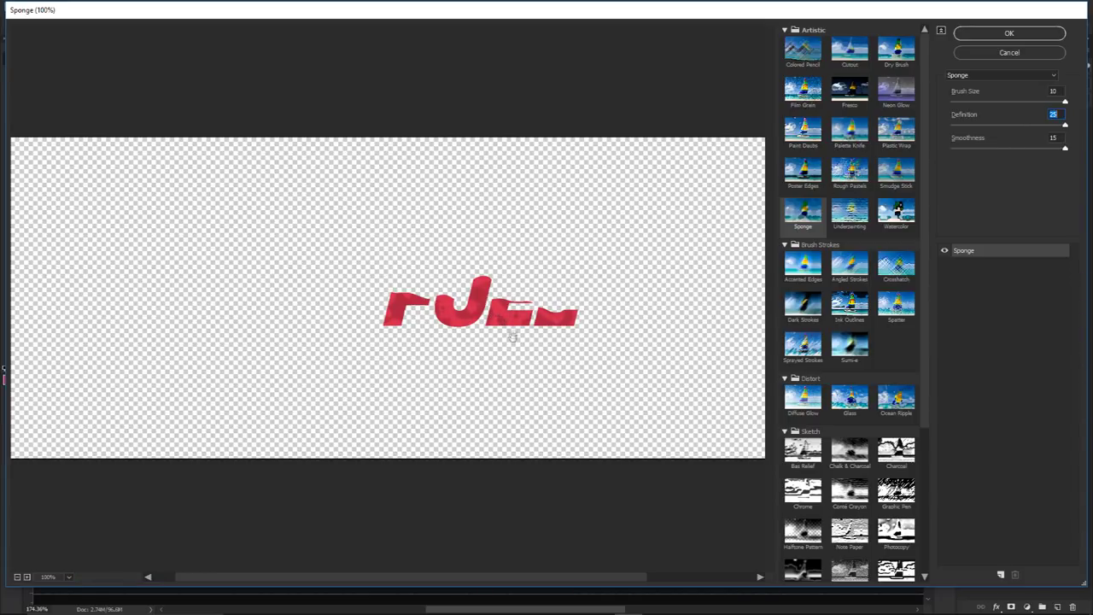
{"action": "left_click_drag", "start_coordinate": [1019, 124], "coordinate": [963, 126]}
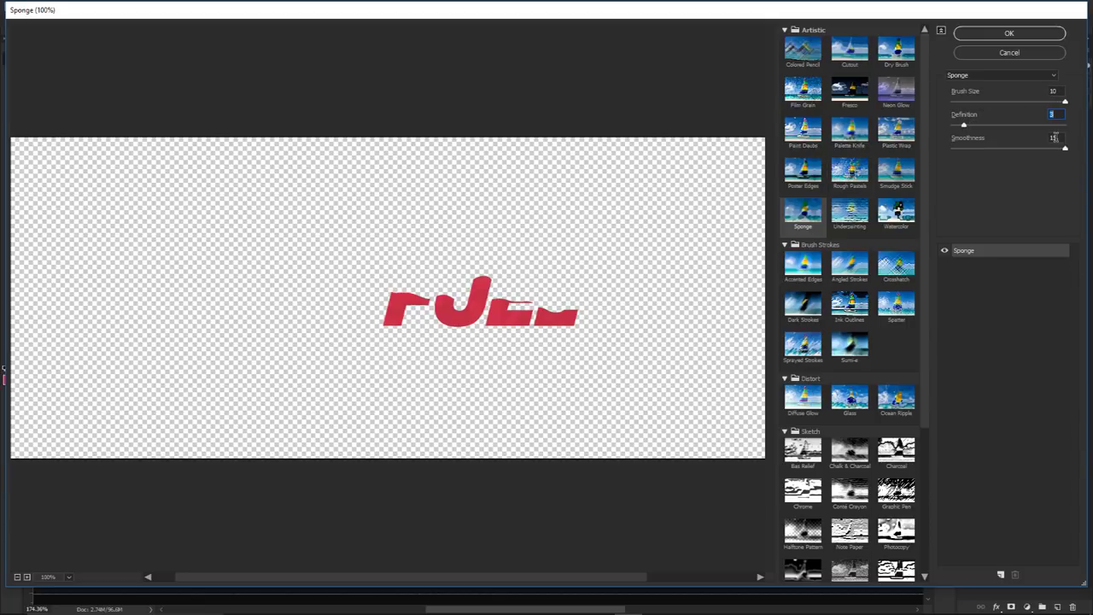
{"action": "left_click_drag", "start_coordinate": [966, 126], "coordinate": [1038, 126]}
{"action": "left_click", "coordinate": [1022, 126]}
{"action": "left_click_drag", "start_coordinate": [1022, 127], "coordinate": [1073, 126]}
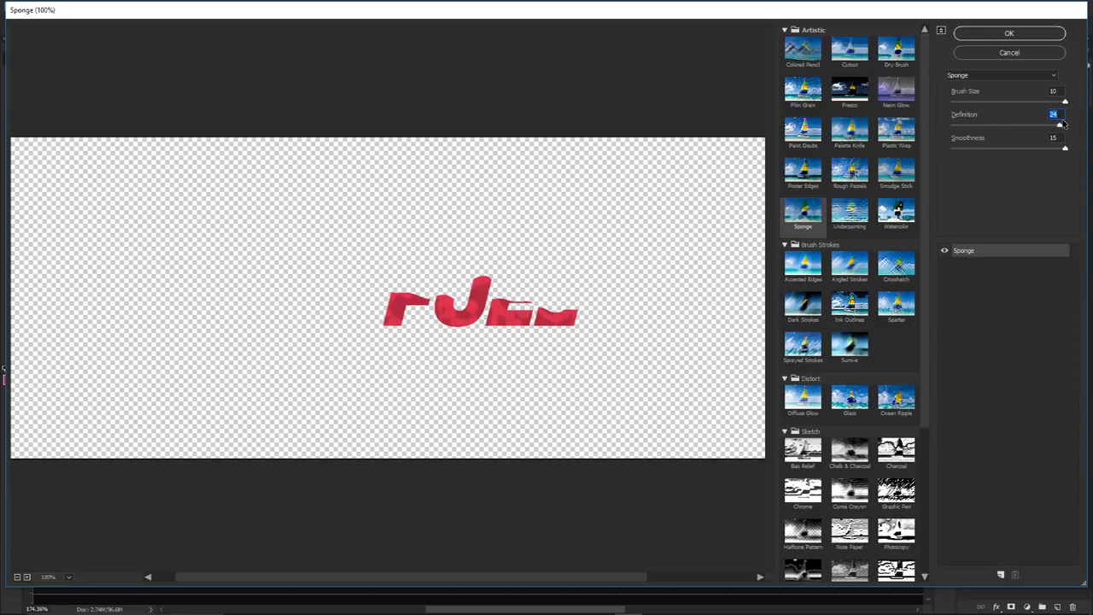
{"action": "left_click", "coordinate": [1010, 34]}
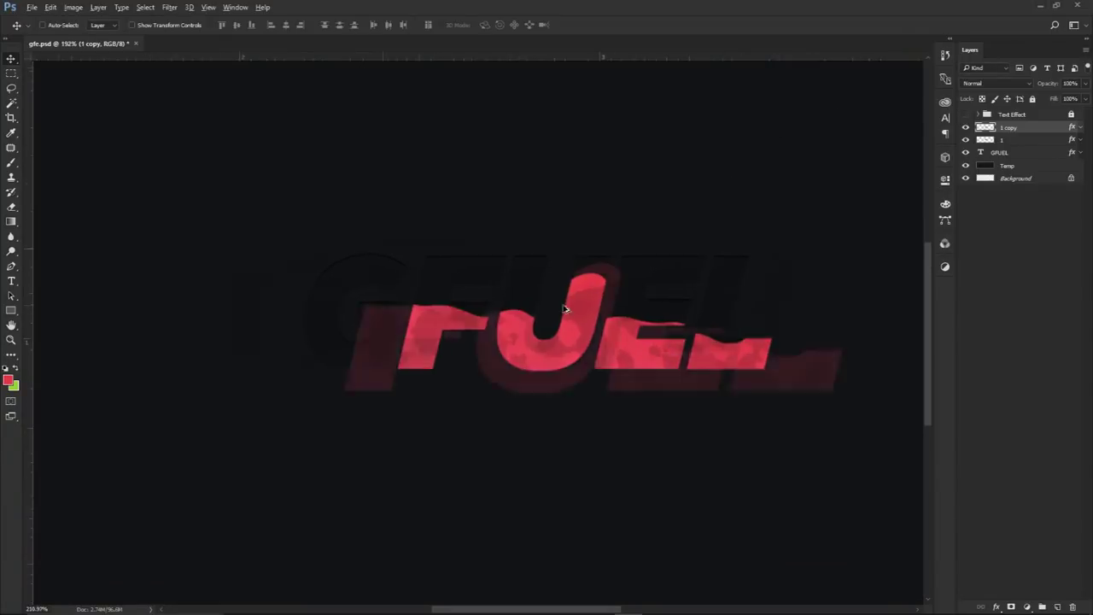
Clear the layer style from the sponge-textured layer 1 copy
{"action": "scroll", "coordinate": [564, 309], "scroll_direction": "up", "scroll_amount": 2}
{"action": "left_click_drag", "start_coordinate": [675, 300], "coordinate": [617, 253]}
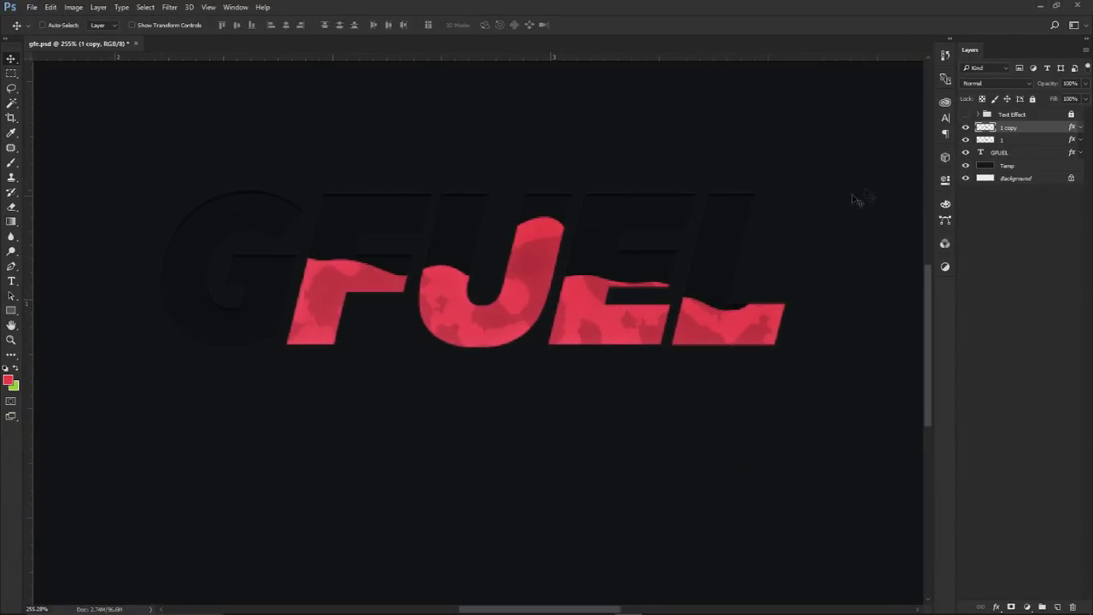
{"action": "right_click", "coordinate": [1029, 128]}
{"action": "left_click", "coordinate": [915, 261]}
Try to select the darker patches inside the U with the Magic Wand at a tolerance of 30
{"action": "left_click", "coordinate": [11, 103]}
{"action": "right_click", "coordinate": [9, 108]}
{"action": "left_click", "coordinate": [71, 112]}
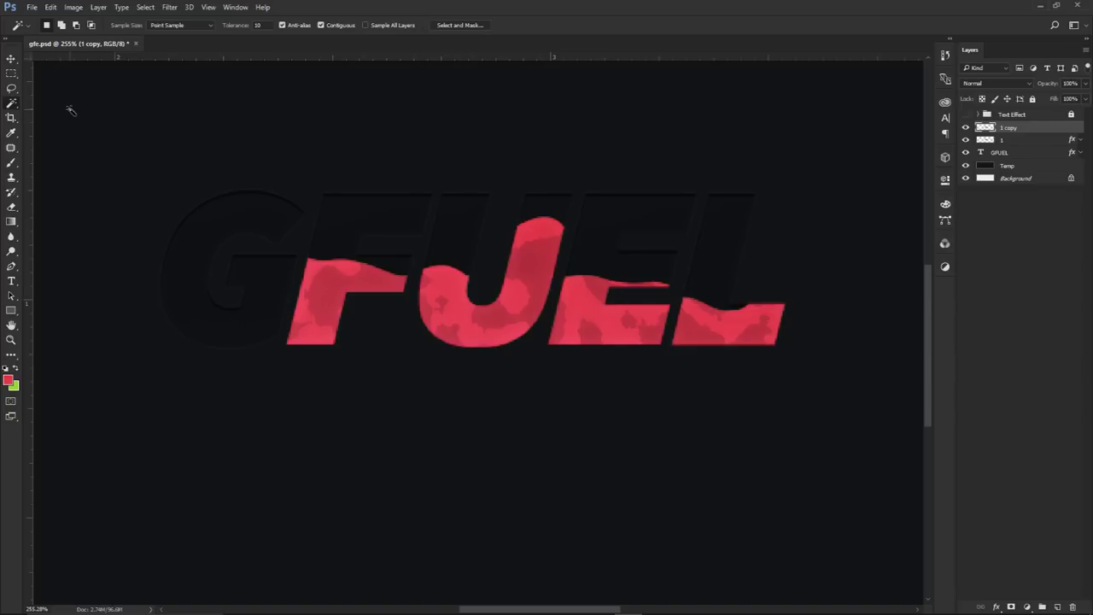
{"action": "right_click", "coordinate": [11, 107]}
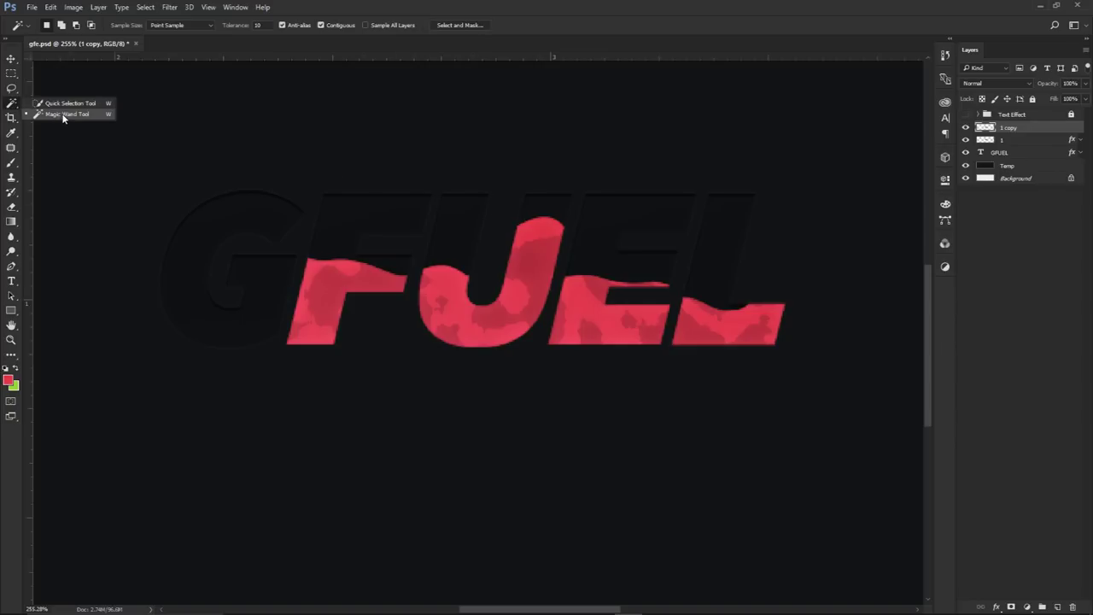
{"action": "left_click", "coordinate": [67, 114]}
{"action": "left_click_drag", "start_coordinate": [509, 191], "coordinate": [548, 177]}
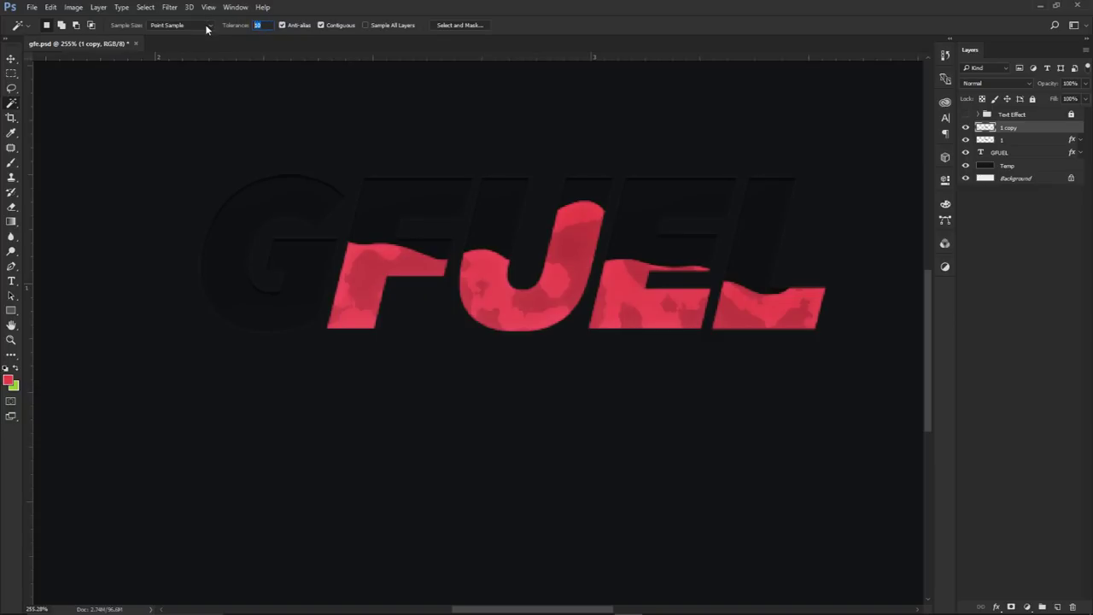
{"action": "type", "text": "30"}
{"action": "left_click", "coordinate": [575, 251]}
{"action": "left_click", "coordinate": [482, 290], "text": "shift"}
{"action": "scroll", "coordinate": [482, 292], "scroll_direction": "up", "scroll_amount": 2}
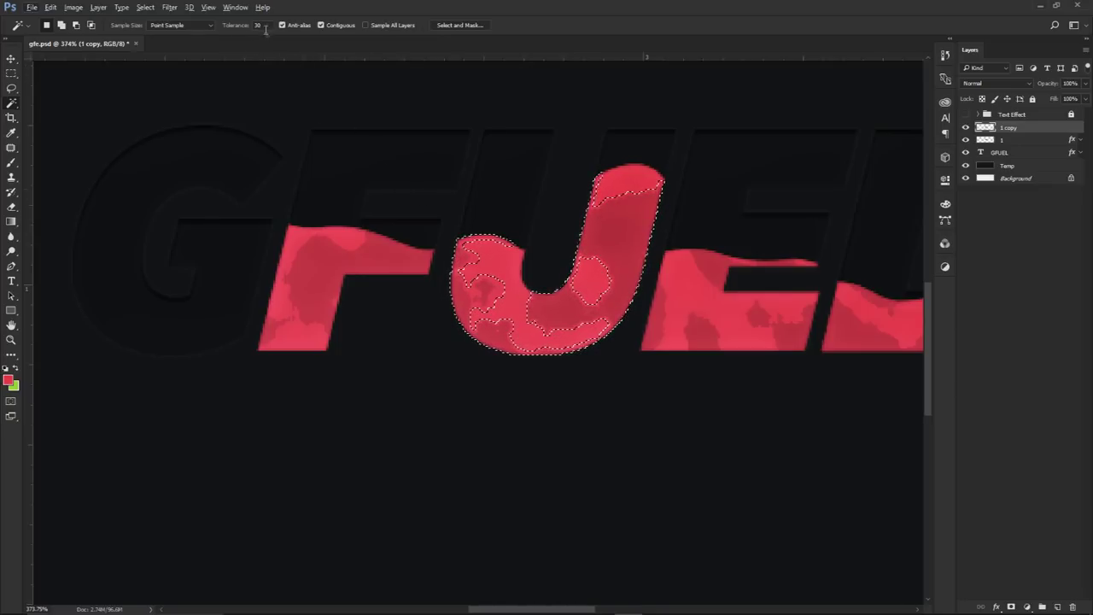
Set the Magic Wand tolerance to 10 and select the darker patches in the U and the E together
{"action": "left_click_drag", "start_coordinate": [265, 26], "coordinate": [246, 30]}
{"action": "type", "text": "10"}
{"action": "left_click", "coordinate": [485, 293]}
{"action": "key", "text": "shift"}
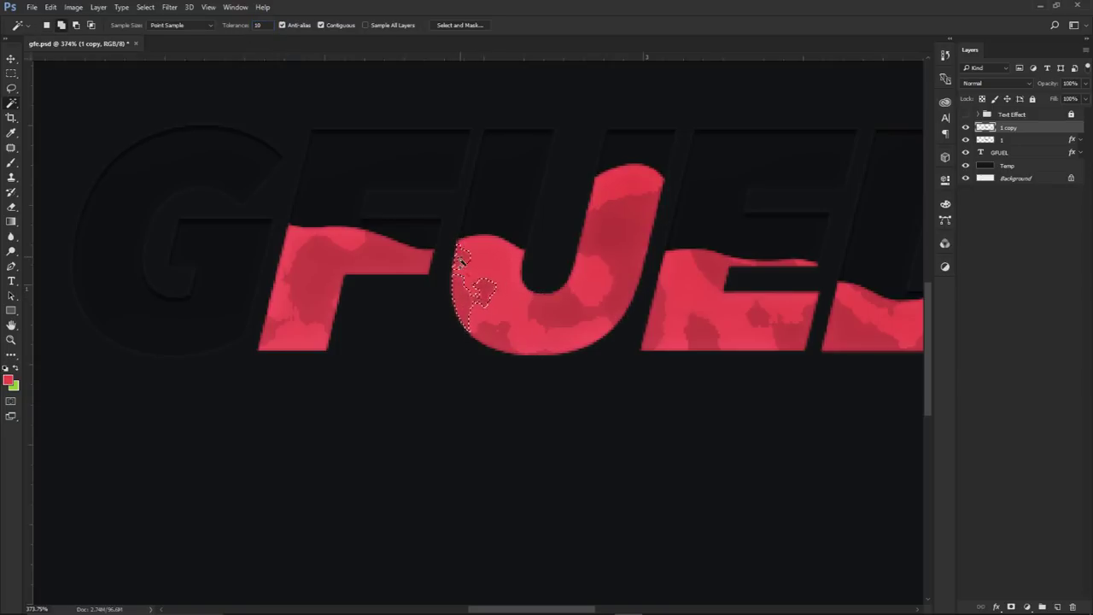
{"action": "left_click", "coordinate": [488, 334], "text": "shift"}
{"action": "left_click", "coordinate": [554, 311], "text": "shift"}
{"action": "left_click_drag", "start_coordinate": [652, 278], "coordinate": [573, 253]}
{"action": "left_click", "coordinate": [614, 304], "text": "shift"}
{"action": "left_click", "coordinate": [577, 300], "text": "shift"}
{"action": "left_click", "coordinate": [680, 295], "text": "shift"}
{"action": "left_click", "coordinate": [719, 309], "text": "shift"}
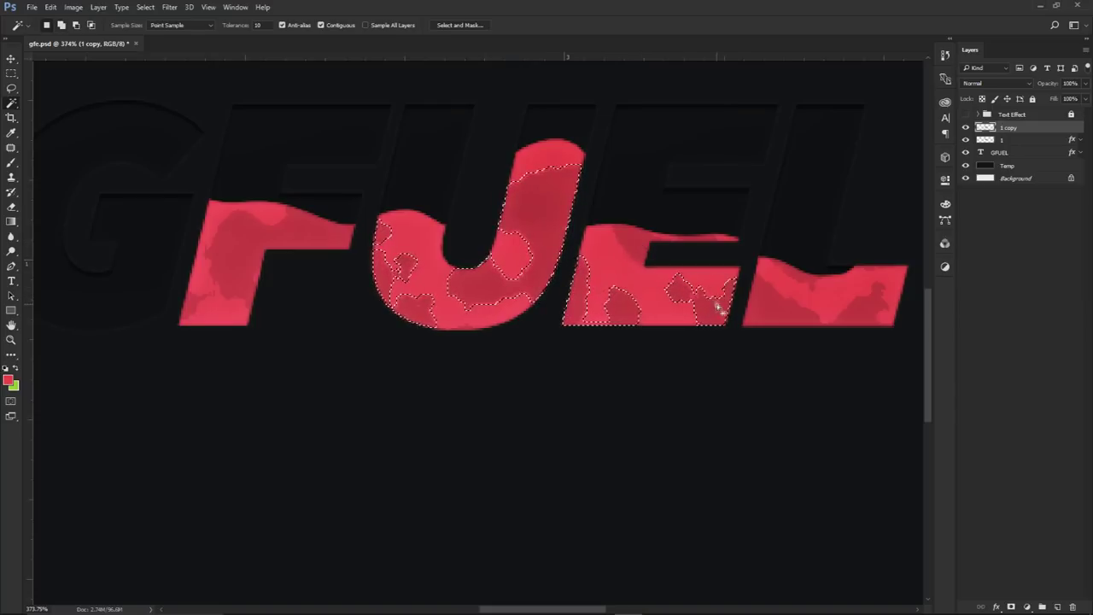
Add the darker patches of the L and the F to the selection
{"action": "left_click_drag", "start_coordinate": [690, 278], "coordinate": [561, 285]}
{"action": "left_click", "coordinate": [647, 317], "text": "shift"}
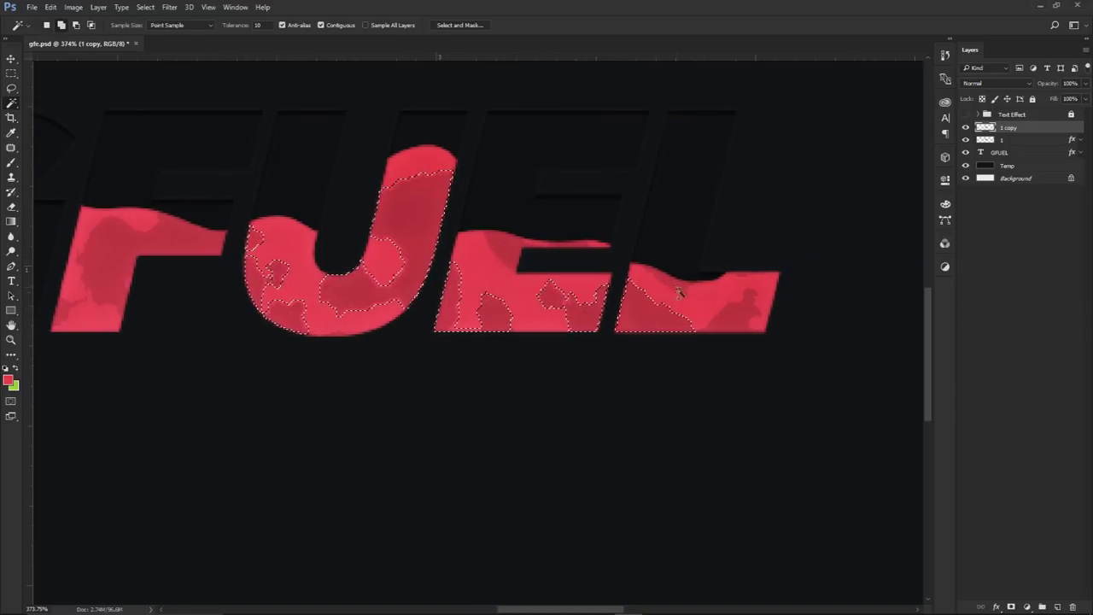
{"action": "left_click_drag", "start_coordinate": [384, 292], "coordinate": [648, 307]}
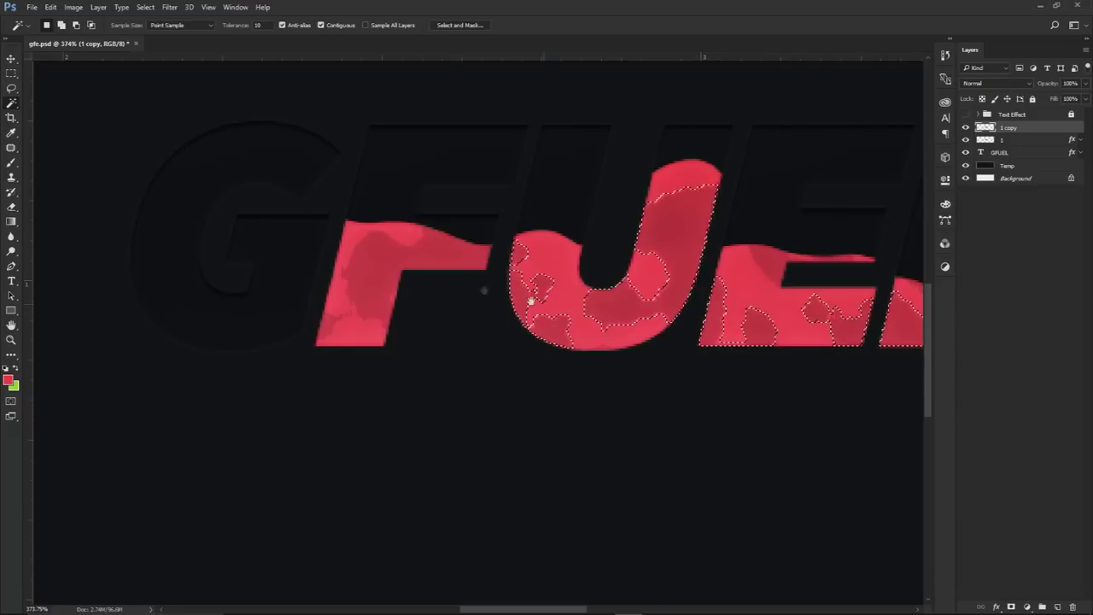
{"action": "scroll", "coordinate": [431, 296], "scroll_direction": "down", "scroll_amount": 5}
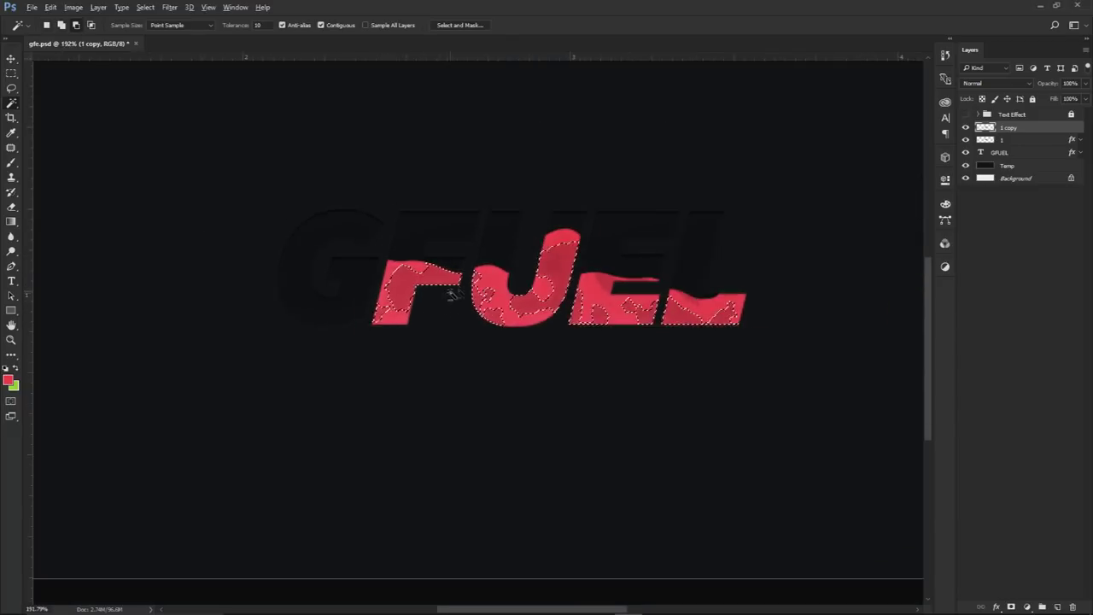
{"action": "scroll", "coordinate": [468, 293], "scroll_direction": "down", "scroll_amount": 1}
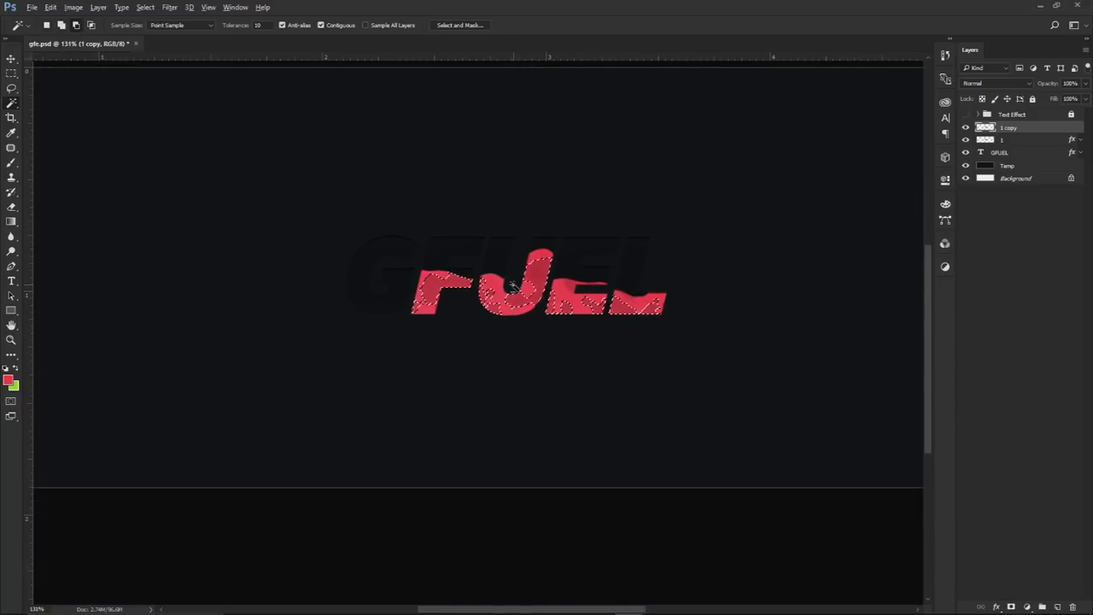
Copy the selected dark patches to a new layer and delete the layer 1 copy
{"action": "right_click", "coordinate": [649, 186]}
{"action": "left_click", "coordinate": [688, 447]}
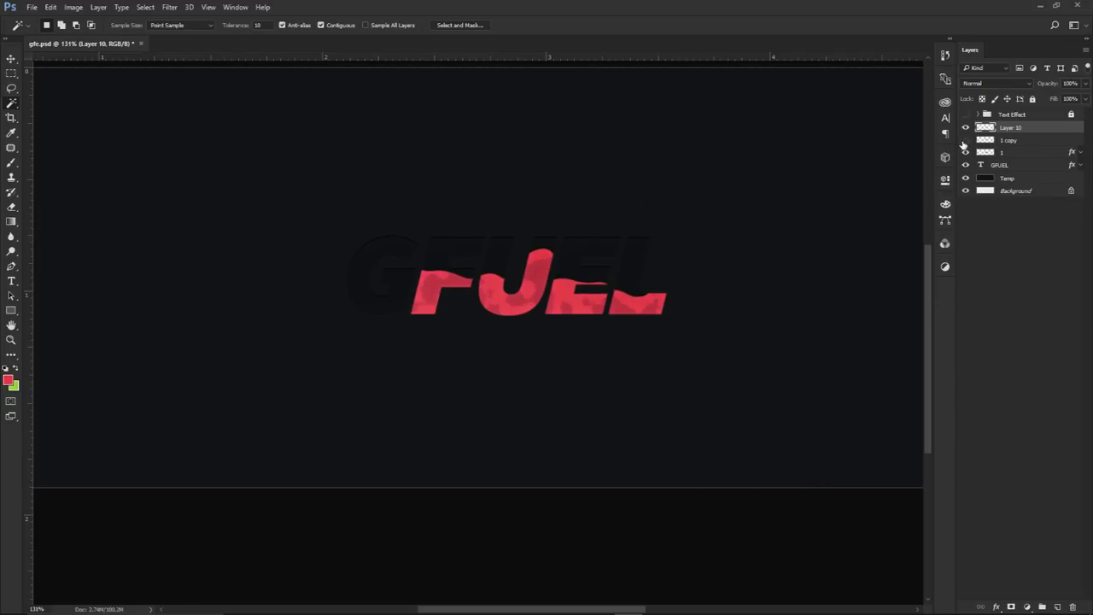
{"action": "left_click", "coordinate": [1004, 140]}
{"action": "key", "text": "Delete"}
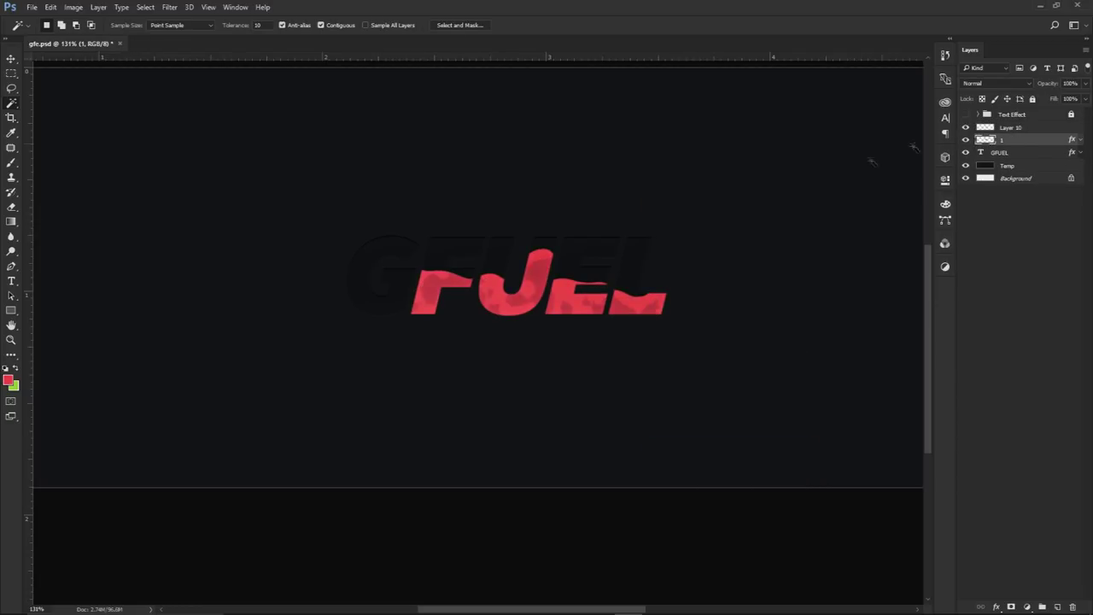
Try moving layer 1 and the dark patch layer separately downward, undoing each move
{"action": "key", "text": "v"}
{"action": "left_click_drag", "start_coordinate": [588, 255], "coordinate": [566, 386]}
{"action": "key", "text": "ctrl+z"}
{"action": "left_click", "coordinate": [1014, 127]}
{"action": "left_click_drag", "start_coordinate": [565, 250], "coordinate": [551, 436]}
{"action": "key", "text": "ctrl+z"}
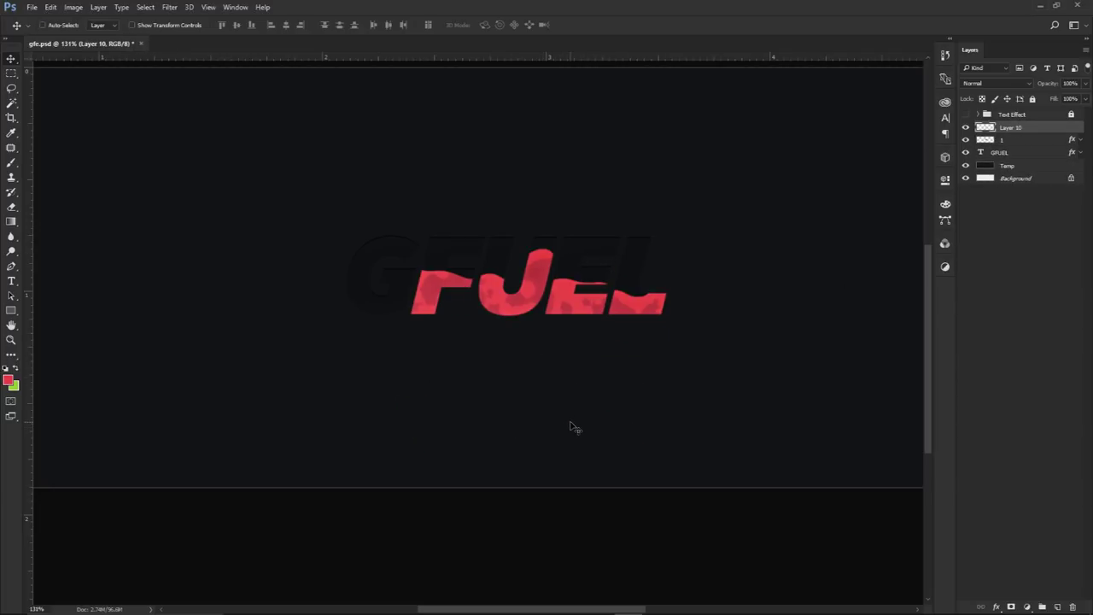
Add a black Multiply Inner Shadow to the dark patch layer at 90° with 0 px distance, 5 px size and slightly reduced opacity
{"action": "scroll", "coordinate": [527, 258], "scroll_direction": "up", "scroll_amount": 8}
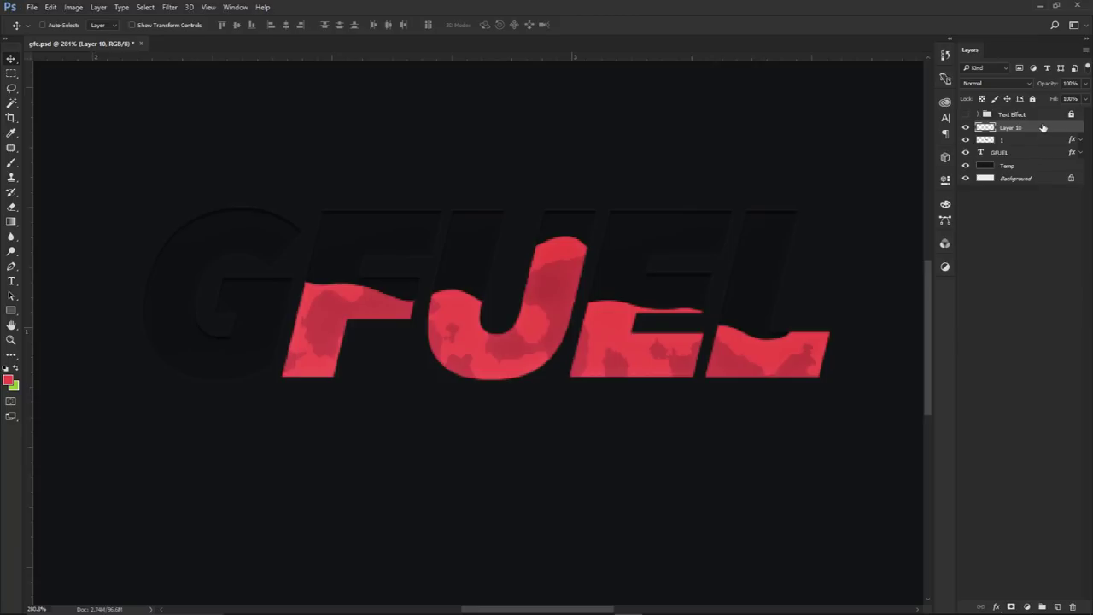
{"action": "double_click", "coordinate": [1043, 128]}
{"action": "left_click_drag", "start_coordinate": [438, 115], "coordinate": [770, 187]}
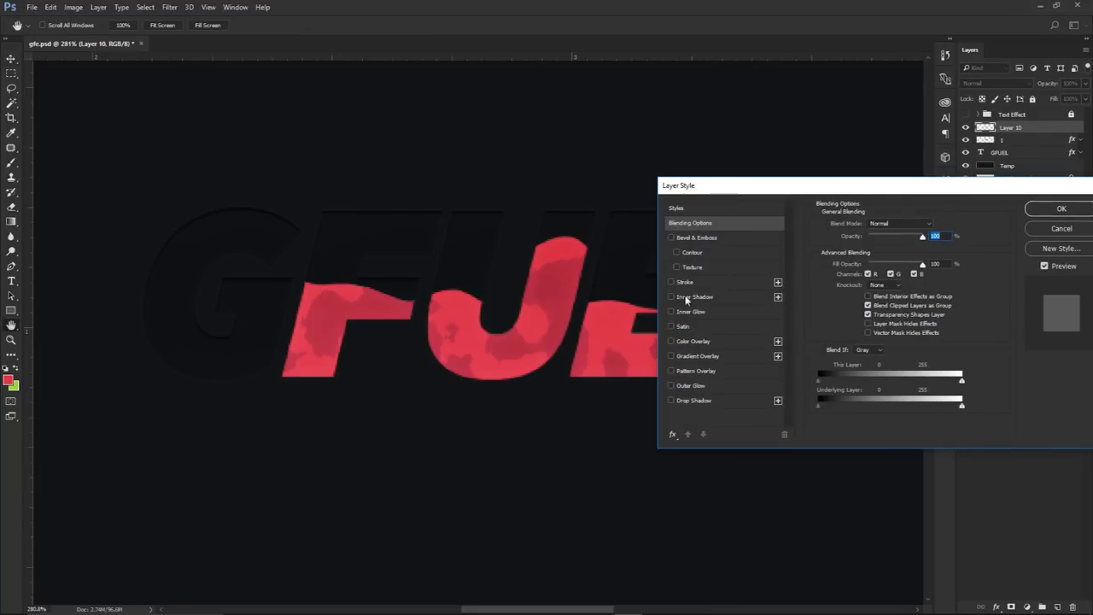
{"action": "left_click", "coordinate": [687, 297]}
{"action": "left_click_drag", "start_coordinate": [859, 301], "coordinate": [862, 299]}
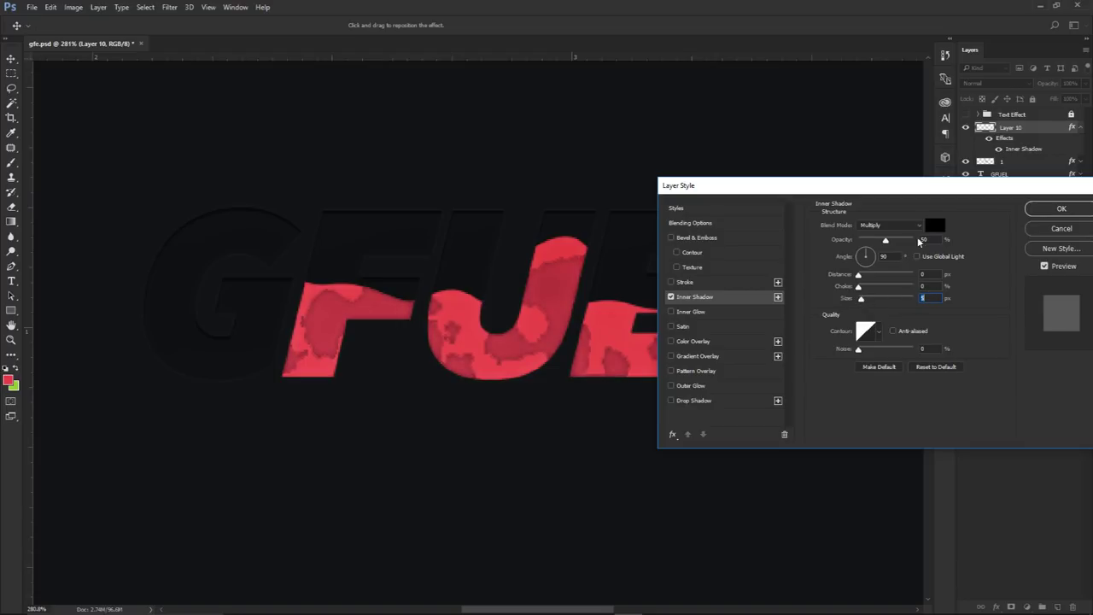
{"action": "left_click_drag", "start_coordinate": [886, 244], "coordinate": [882, 245]}
Add a 1 px outside white Overlay Stroke at about 15% opacity and a black Multiply Satin at 5% opacity, and accept the style
{"action": "left_click", "coordinate": [684, 281]}
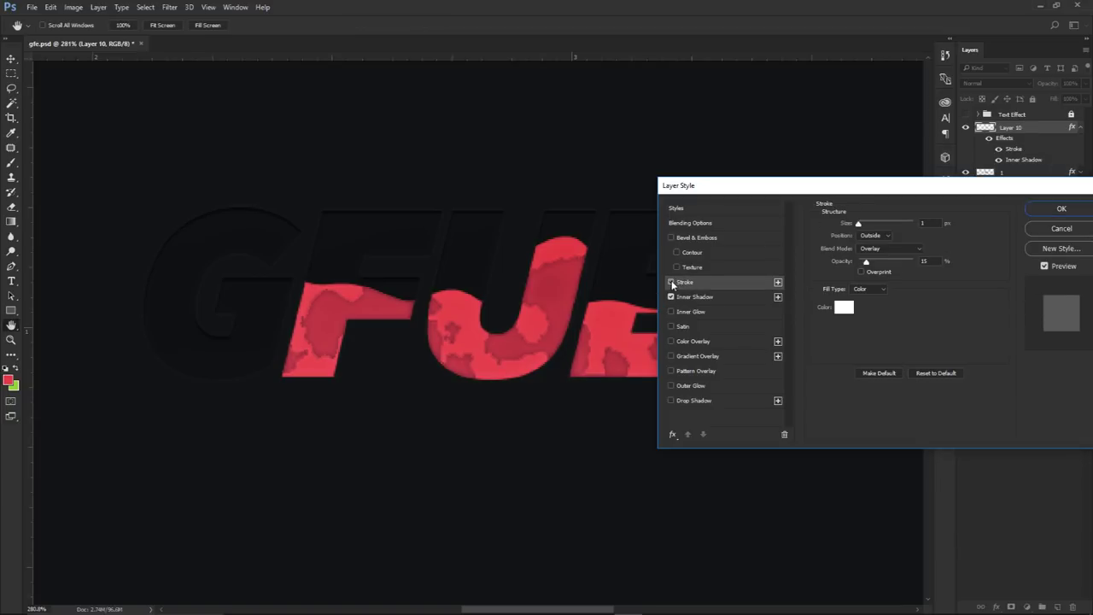
{"action": "left_click_drag", "start_coordinate": [883, 263], "coordinate": [863, 268]}
{"action": "left_click", "coordinate": [674, 281]}
{"action": "left_click", "coordinate": [683, 327]}
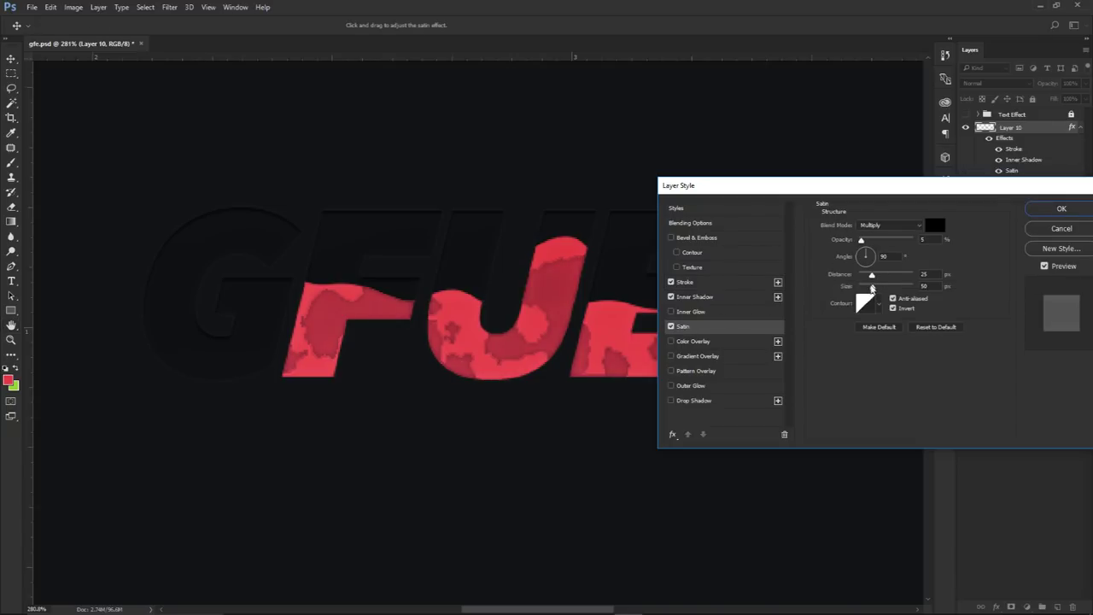
{"action": "left_click", "coordinate": [1062, 208]}
{"action": "scroll", "coordinate": [713, 283], "scroll_direction": "down", "scroll_amount": 4}
{"action": "scroll", "coordinate": [713, 283], "scroll_direction": "down", "scroll_amount": 3}
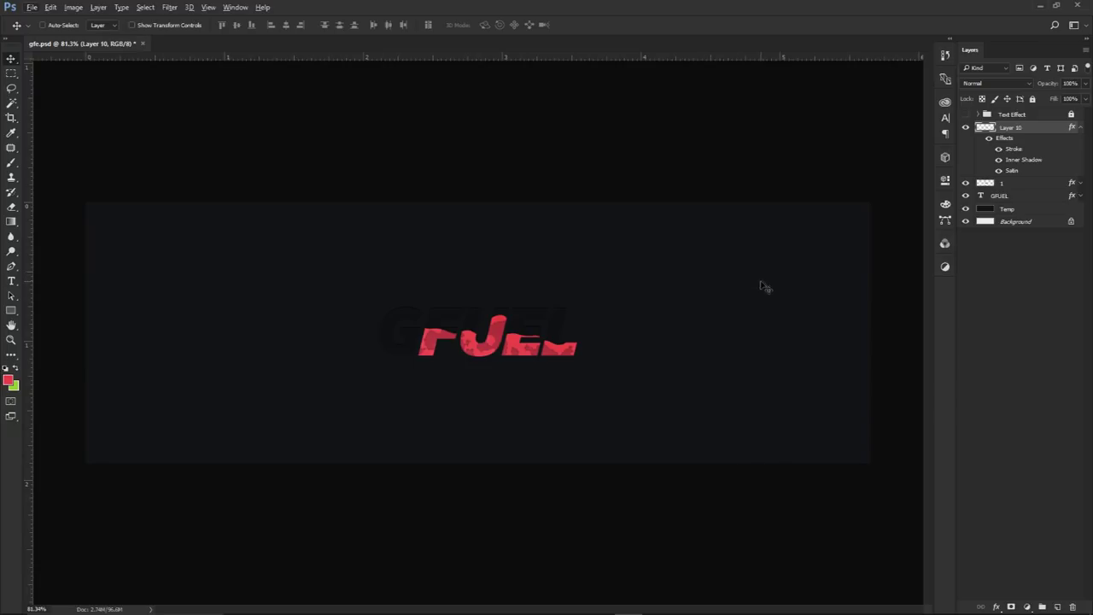
Collapse the patch layer's effects, compare with layer 1 hidden and shown, and rename the patch layer as 2
{"action": "left_click", "coordinate": [1080, 128]}
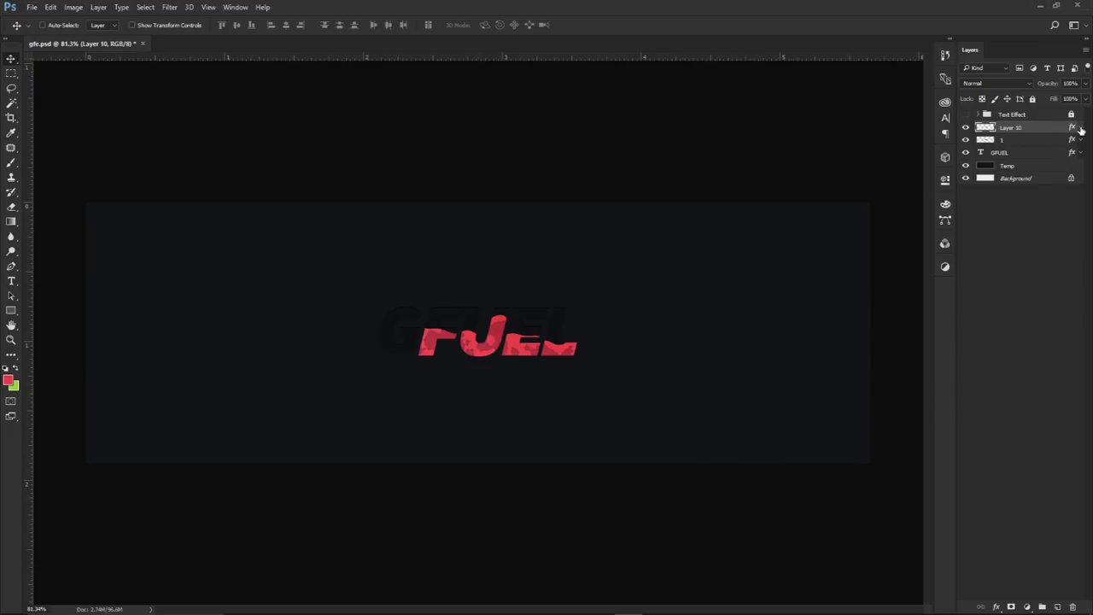
{"action": "left_click", "coordinate": [968, 139]}
{"action": "left_click", "coordinate": [969, 139]}
{"action": "double_click", "coordinate": [1011, 127]}
{"action": "type", "text": "2"}
{"action": "key", "text": "Return"}
Duplicate layers 1 and 2 together
{"action": "left_click", "coordinate": [1021, 142], "text": "shift"}
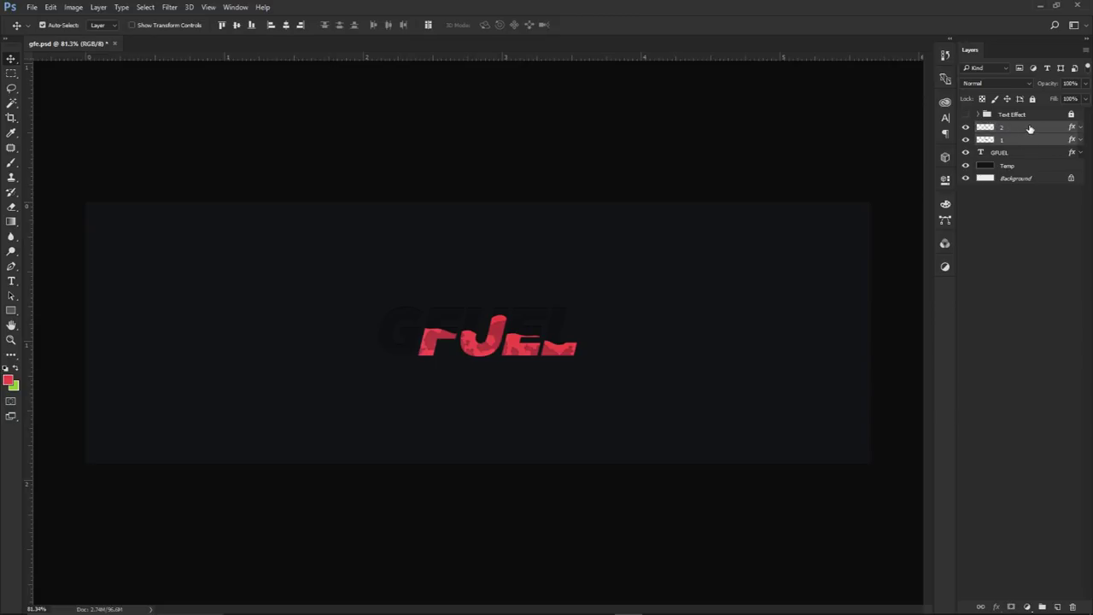
{"action": "key", "text": "ctrl+j"}
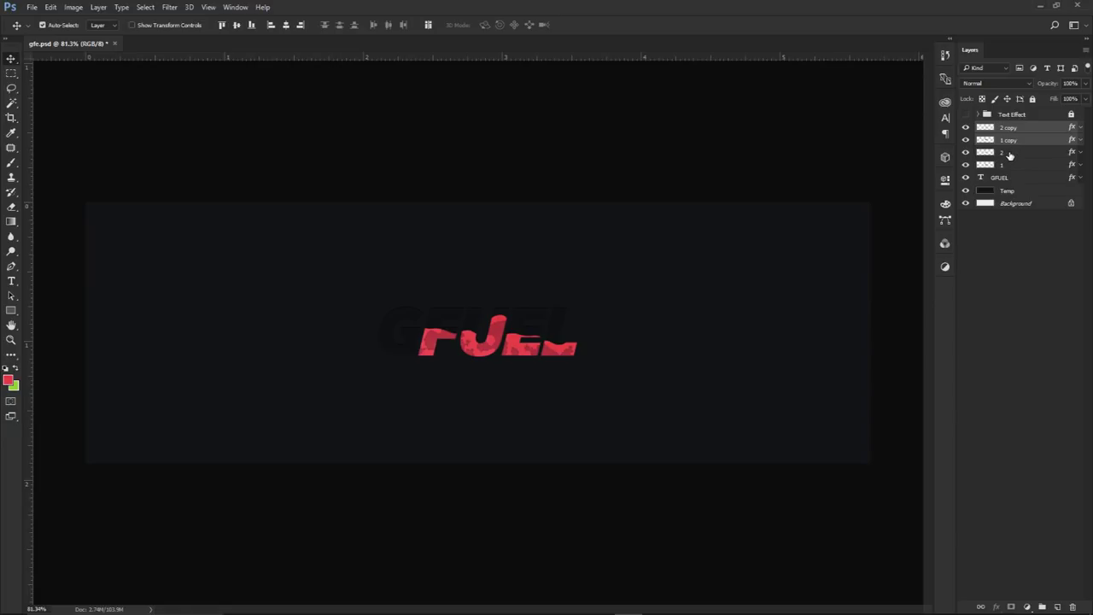
Merge the duplicated layers 1 copy and 2 copy into a single layer
{"action": "key", "text": "ctrl+e"}
{"action": "left_click", "coordinate": [170, 9]}
{"action": "left_click", "coordinate": [196, 51]}
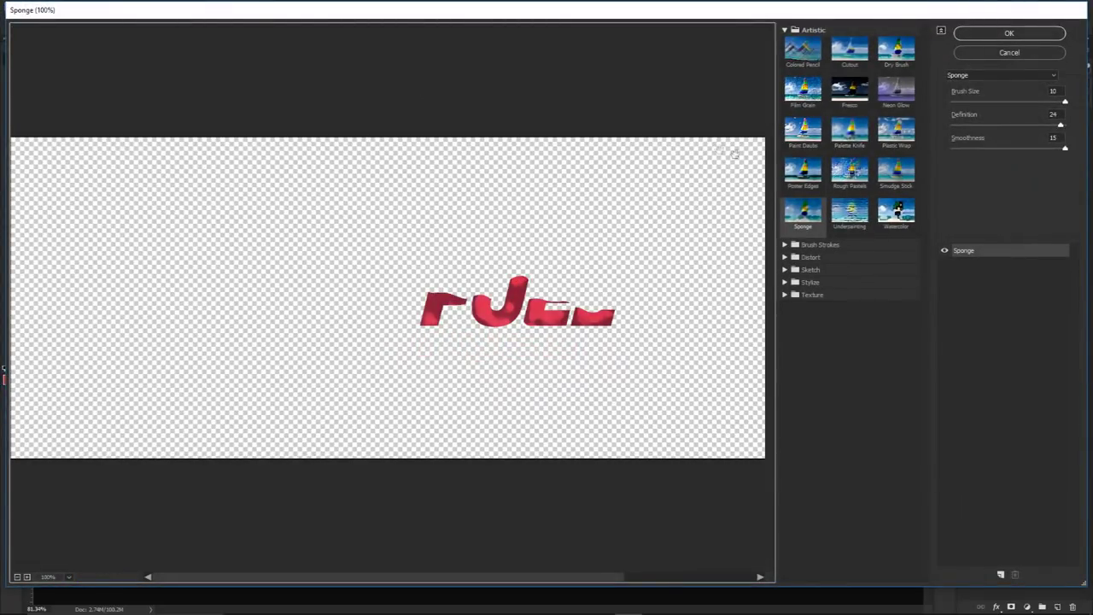
{"action": "left_click", "coordinate": [807, 269]}
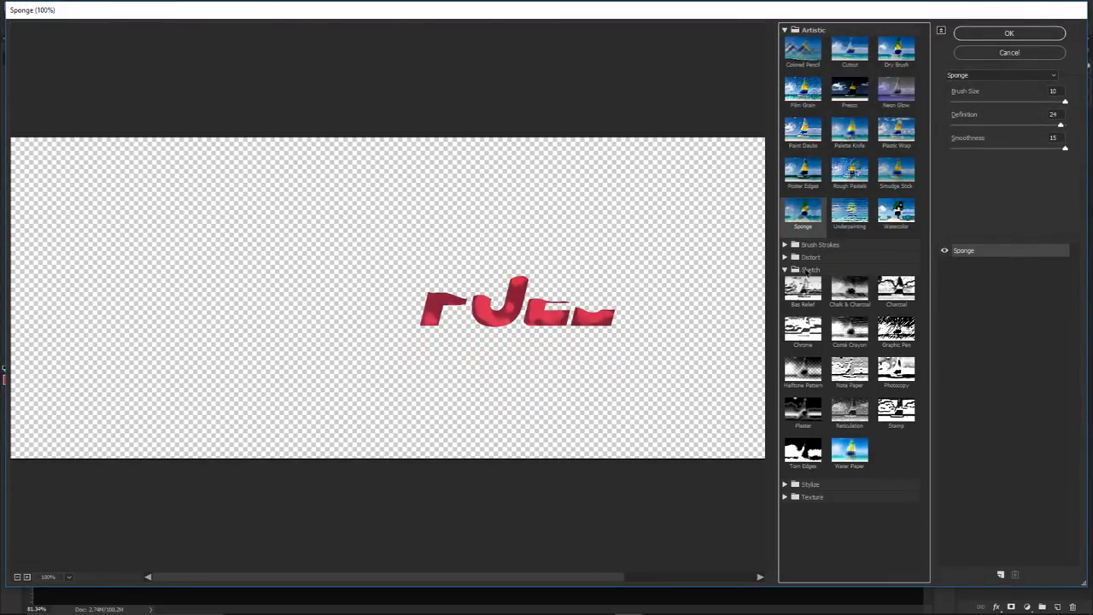
{"action": "left_click", "coordinate": [895, 328]}
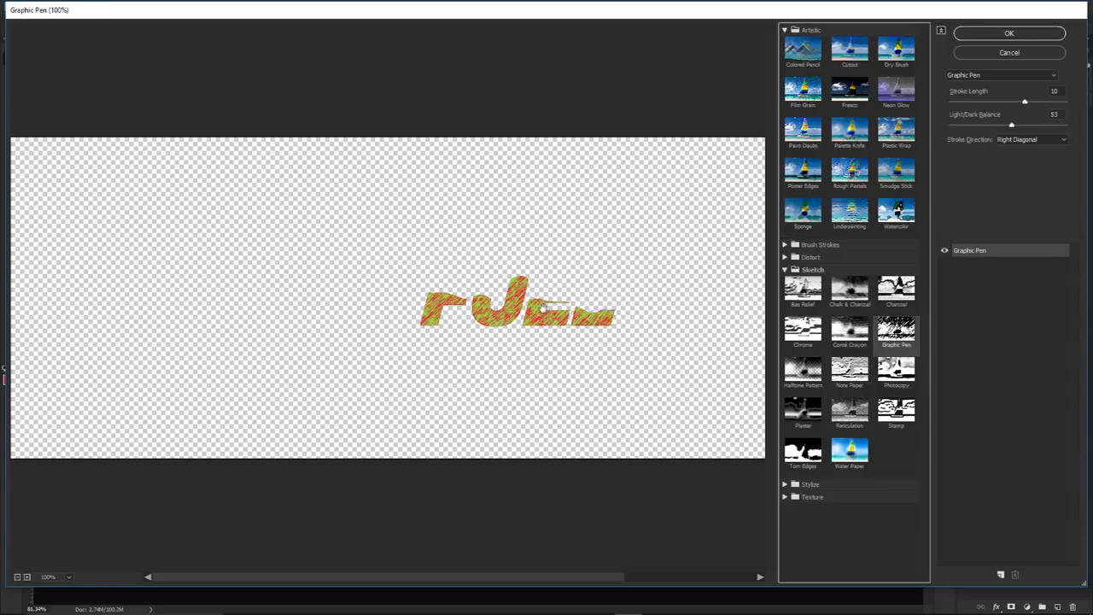
{"action": "scroll", "coordinate": [491, 318], "scroll_direction": "up", "scroll_amount": 1}
{"action": "scroll", "coordinate": [513, 310], "scroll_direction": "up", "scroll_amount": 4}
{"action": "scroll", "coordinate": [522, 307], "scroll_direction": "down", "scroll_amount": 6}
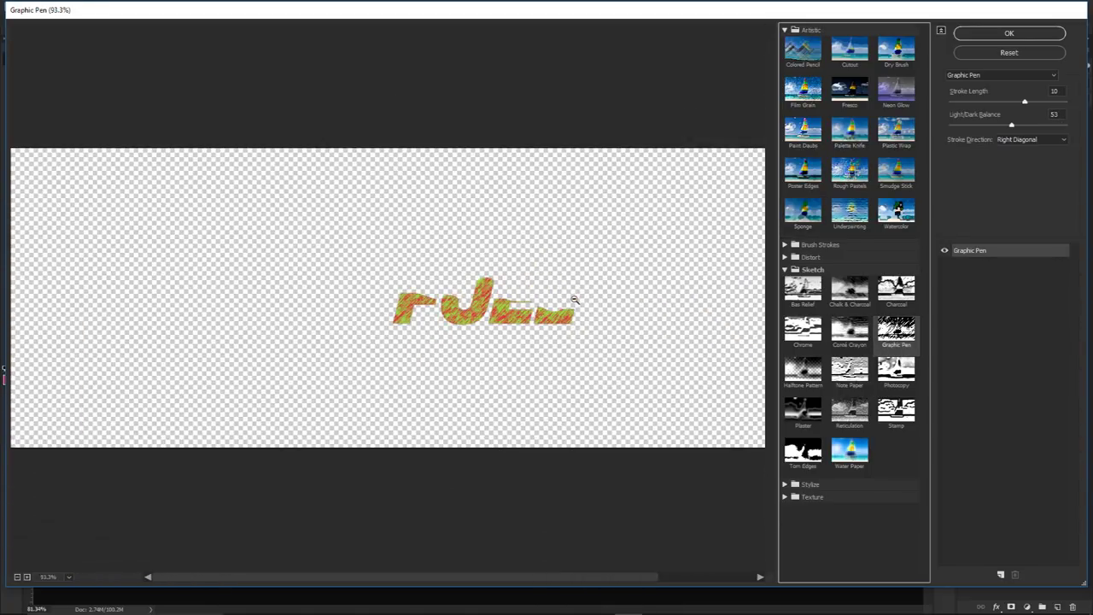
{"action": "scroll", "coordinate": [500, 316], "scroll_direction": "up", "scroll_amount": 2}
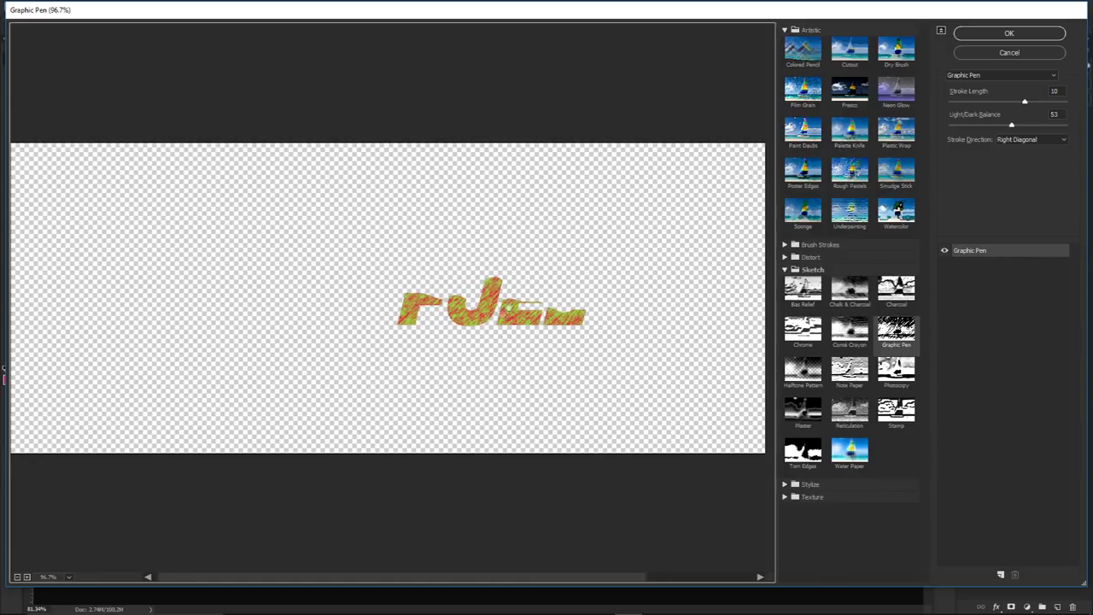
{"action": "left_click", "coordinate": [1005, 53]}
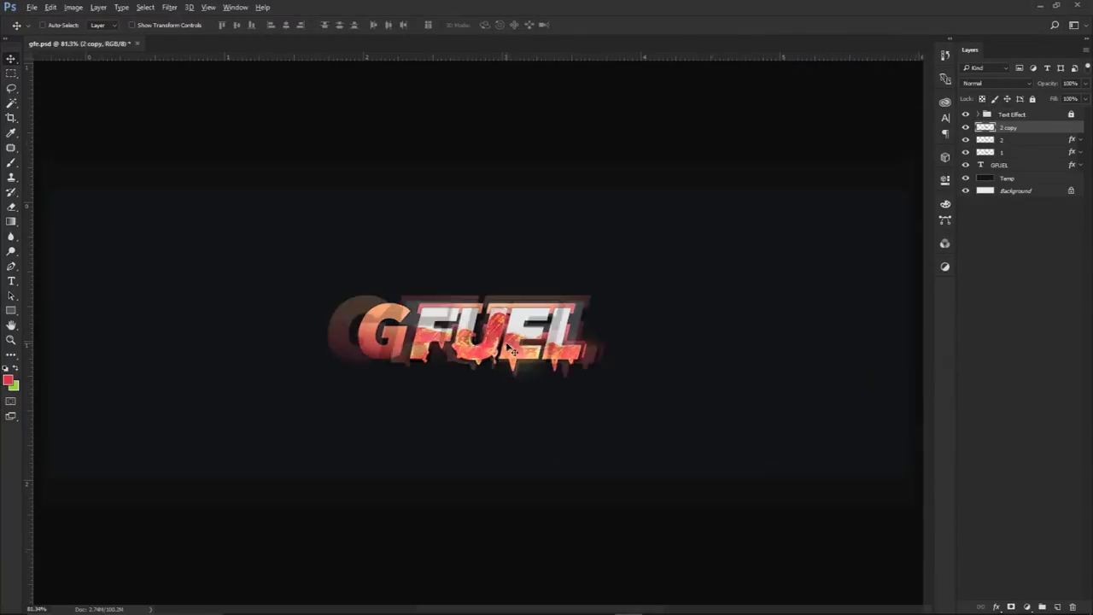
Examine the liquid texture of the finished Text Effect group up close and hide the group again
{"action": "scroll", "coordinate": [511, 351], "scroll_direction": "up", "scroll_amount": 3}
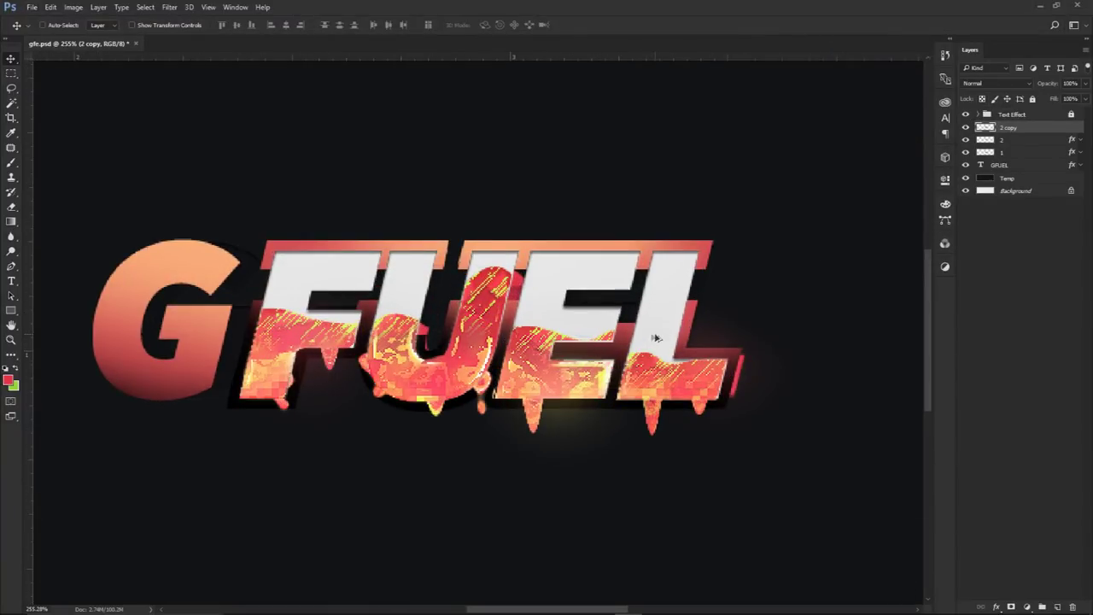
{"action": "scroll", "coordinate": [655, 338], "scroll_direction": "down", "scroll_amount": 1}
{"action": "left_click", "coordinate": [966, 115]}
Apply the Graphic Pen filter to the merged copy with stroke length 10, light/dark balance 95 and Right Diagonal direction
{"action": "left_click", "coordinate": [189, 6]}
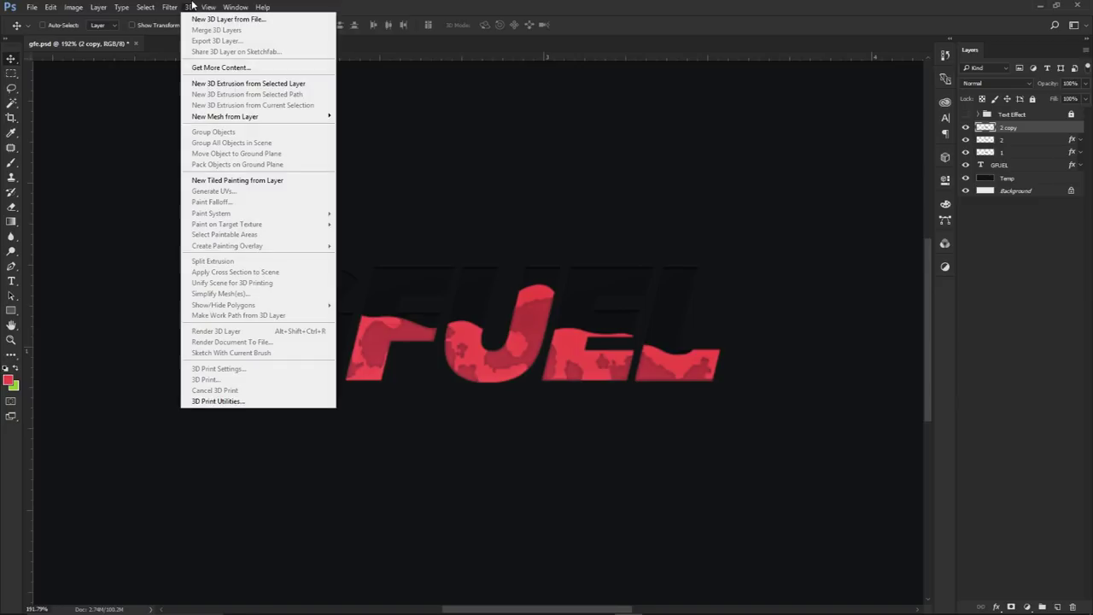
{"action": "mouse_move", "coordinate": [169, 6]}
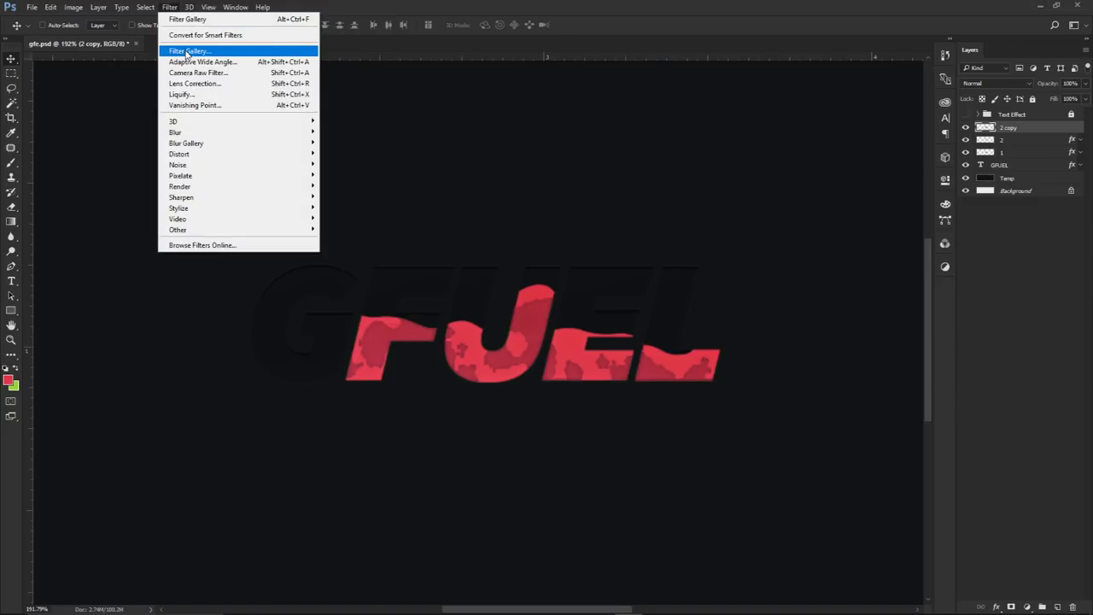
{"action": "left_click", "coordinate": [190, 51]}
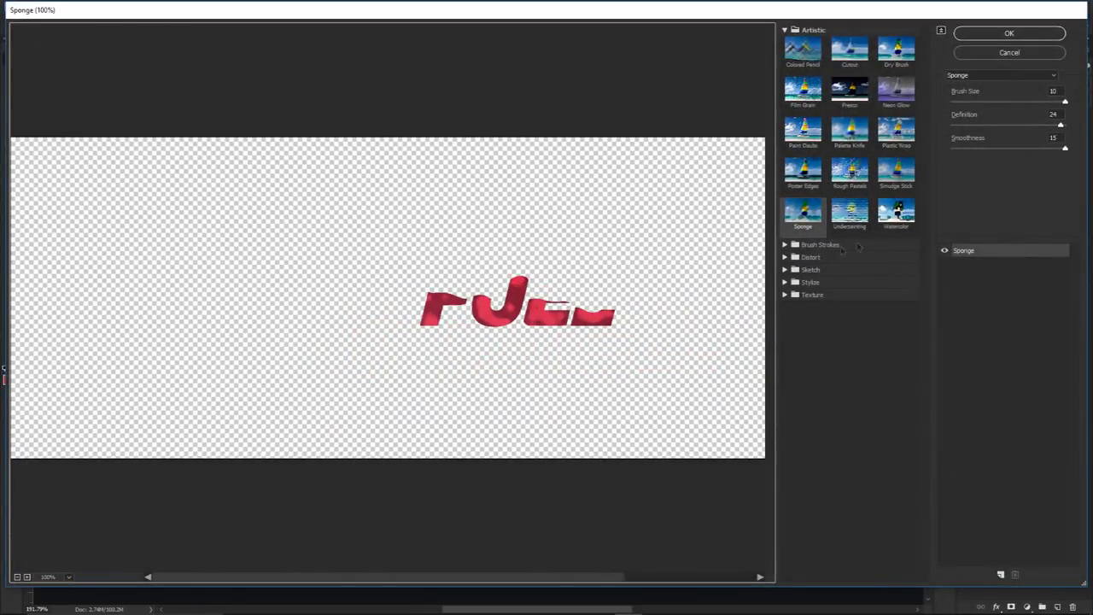
{"action": "left_click", "coordinate": [812, 244]}
{"action": "left_click", "coordinate": [810, 378]}
{"action": "left_click", "coordinate": [811, 431]}
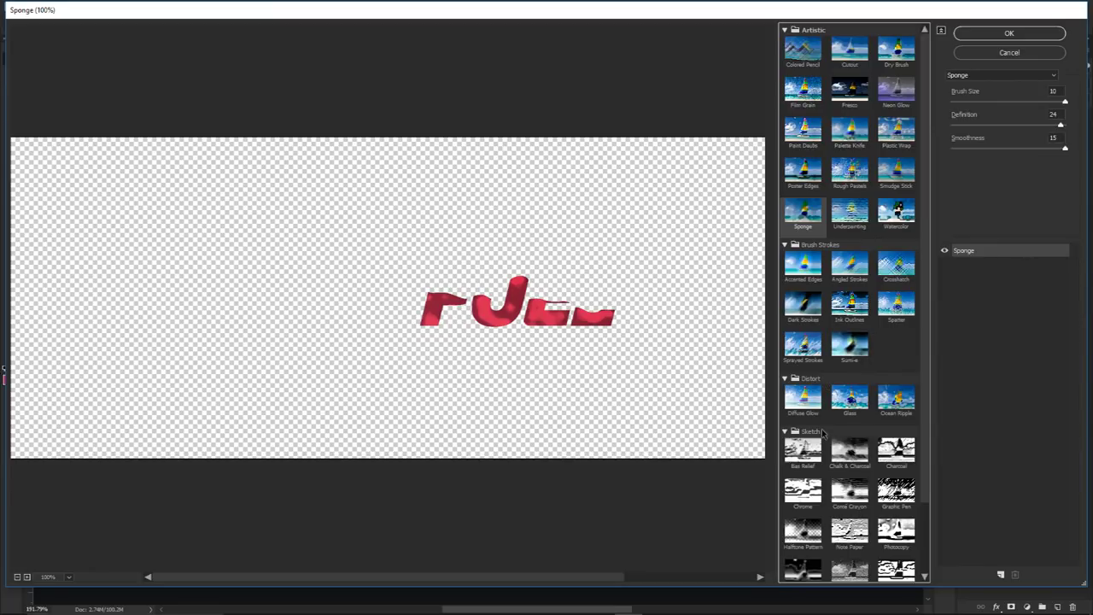
{"action": "scroll", "coordinate": [854, 384], "scroll_direction": "down", "scroll_amount": 2}
{"action": "left_click", "coordinate": [896, 405]}
{"action": "left_click_drag", "start_coordinate": [1011, 125], "coordinate": [1060, 117]}
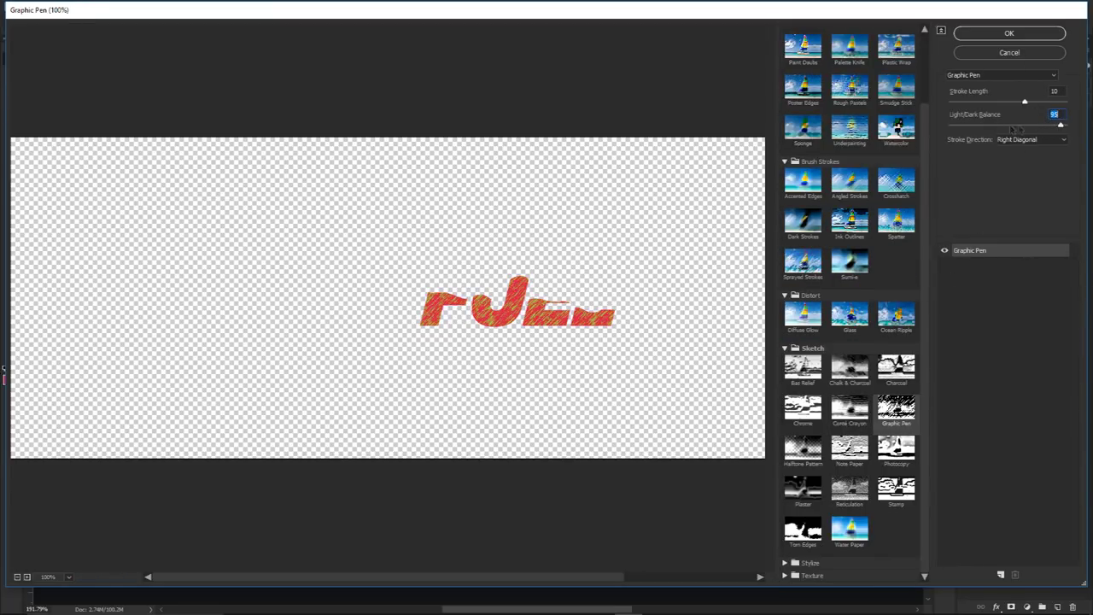
{"action": "mouse_move", "coordinate": [1025, 104]}
{"action": "left_mouse_down"}
{"action": "mouse_move", "coordinate": [1083, 107]}
{"action": "mouse_move", "coordinate": [993, 107]}
{"action": "mouse_move", "coordinate": [1025, 107]}
{"action": "left_mouse_up"}
{"action": "left_click", "coordinate": [1023, 36]}
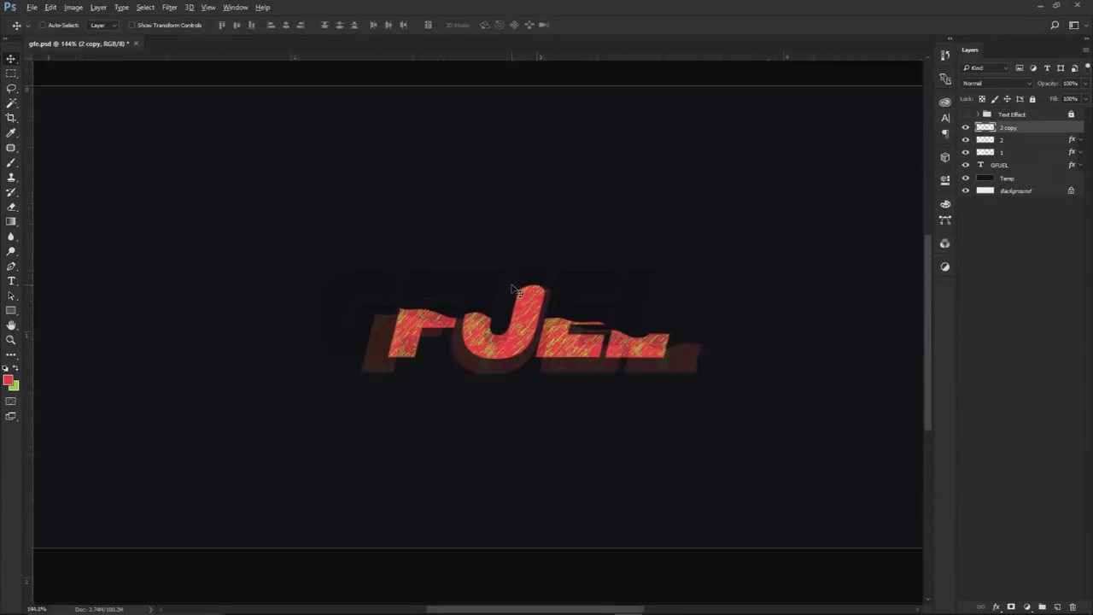
Set the filtered copy's blend mode to Lighter Color, comparing it against Normal and with the layer hidden
{"action": "key", "text": "ctrl+0"}
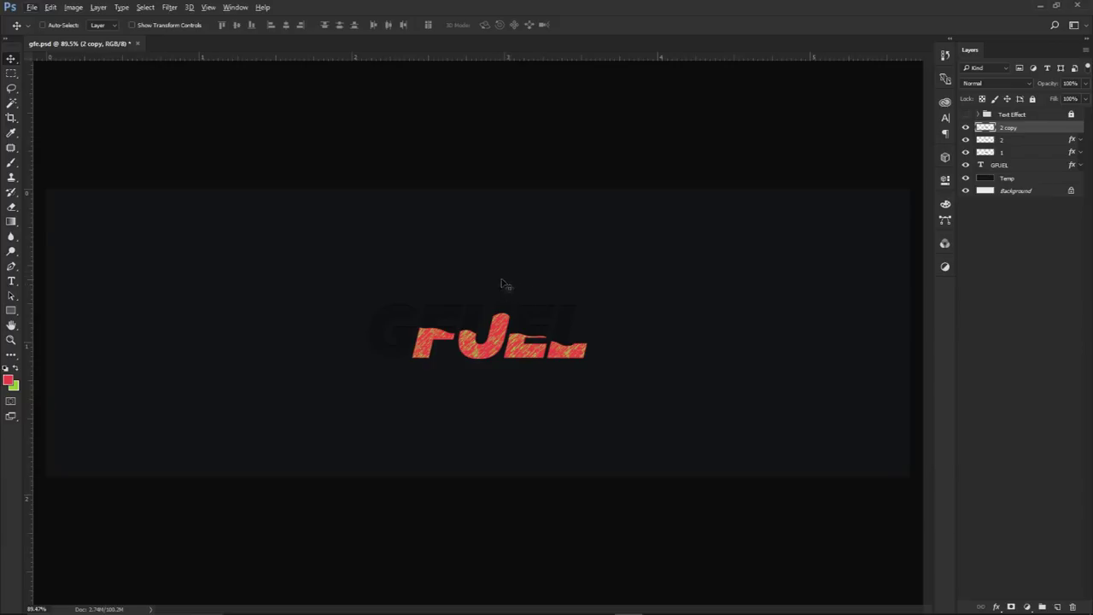
{"action": "left_click", "coordinate": [981, 83]}
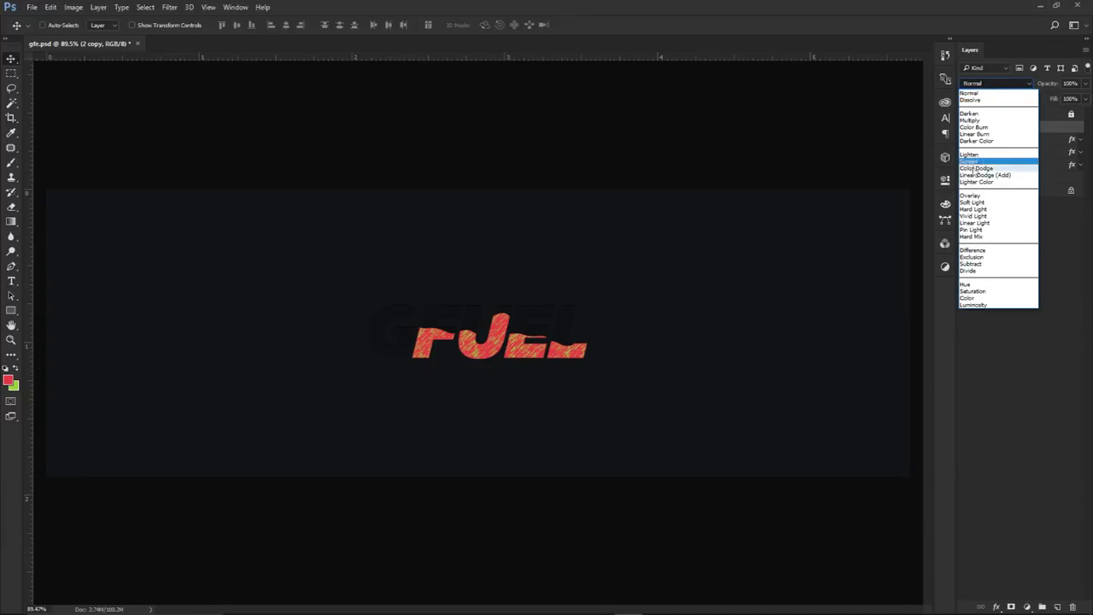
{"action": "left_click", "coordinate": [972, 182]}
{"action": "left_click", "coordinate": [966, 127]}
{"action": "left_click", "coordinate": [993, 83]}
{"action": "left_click", "coordinate": [983, 95]}
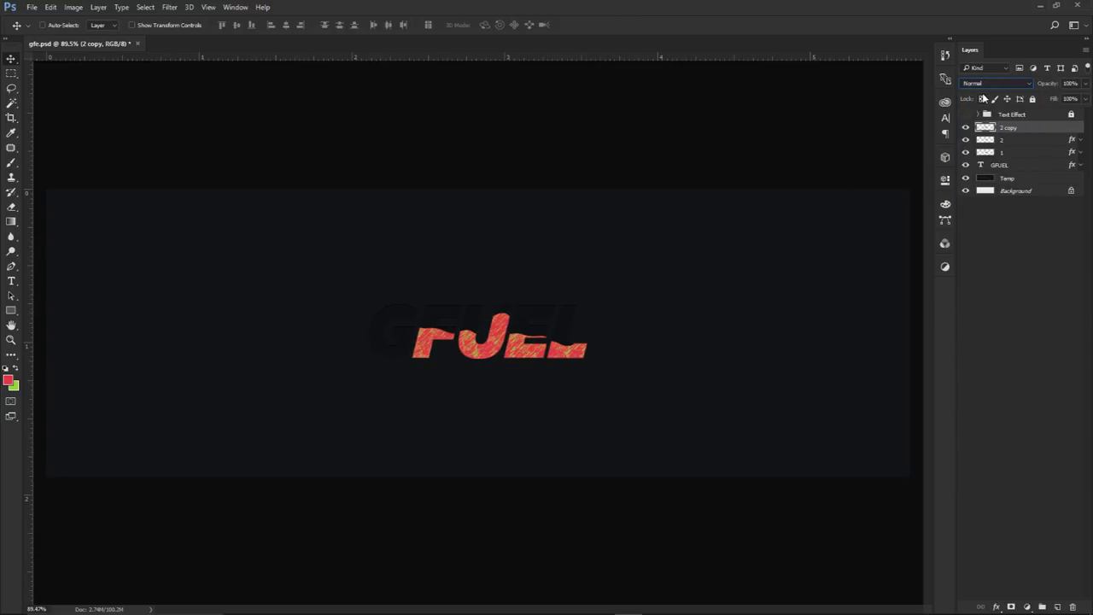
{"action": "left_click", "coordinate": [992, 86]}
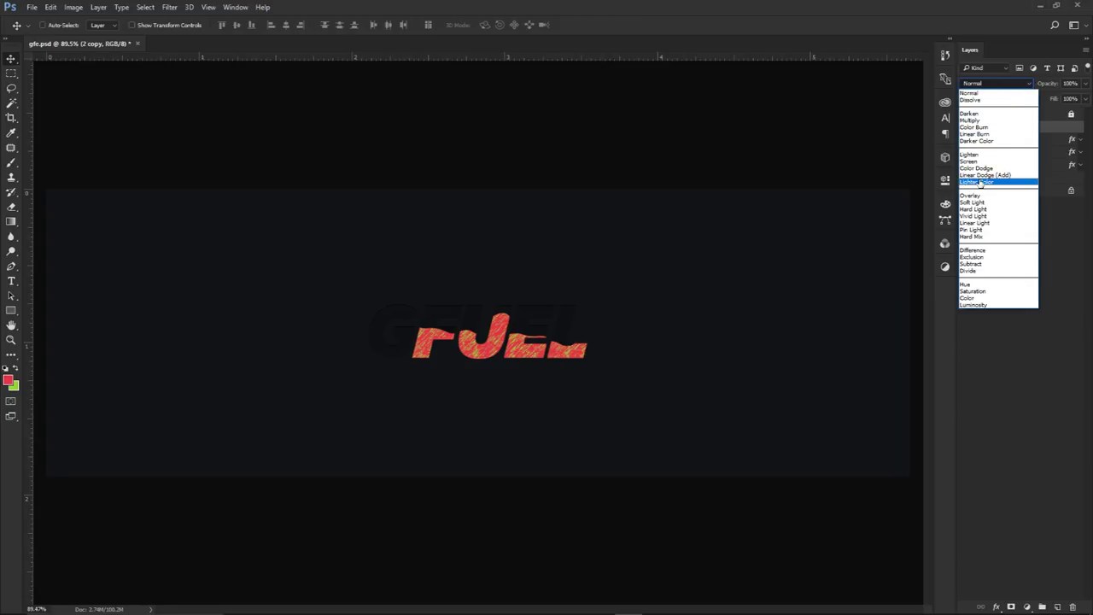
{"action": "left_click", "coordinate": [980, 182]}
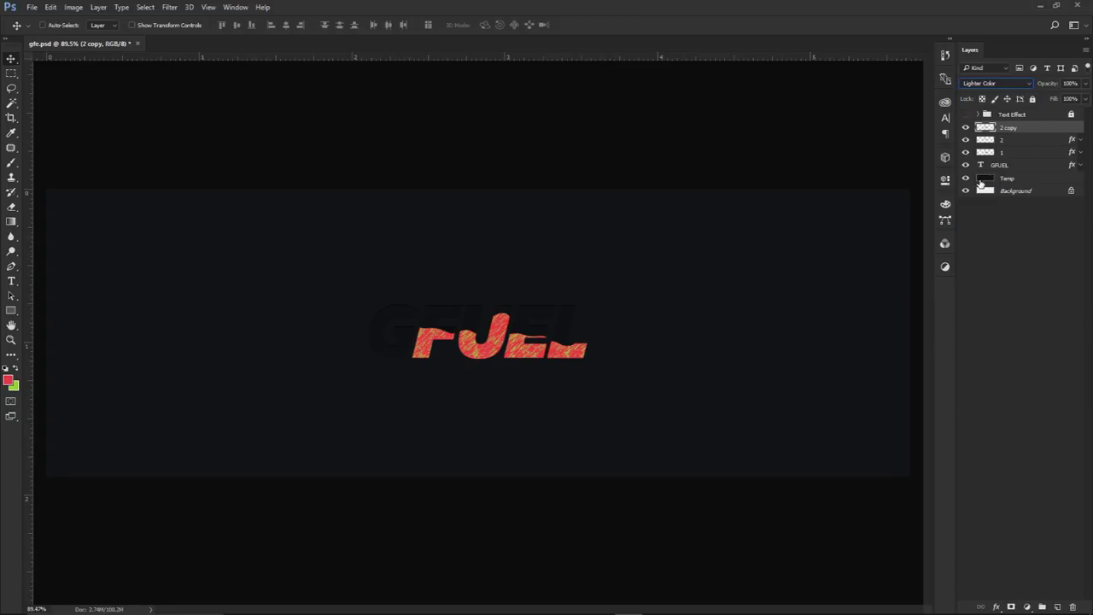
{"action": "scroll", "coordinate": [479, 329], "scroll_direction": "up", "scroll_amount": 3}
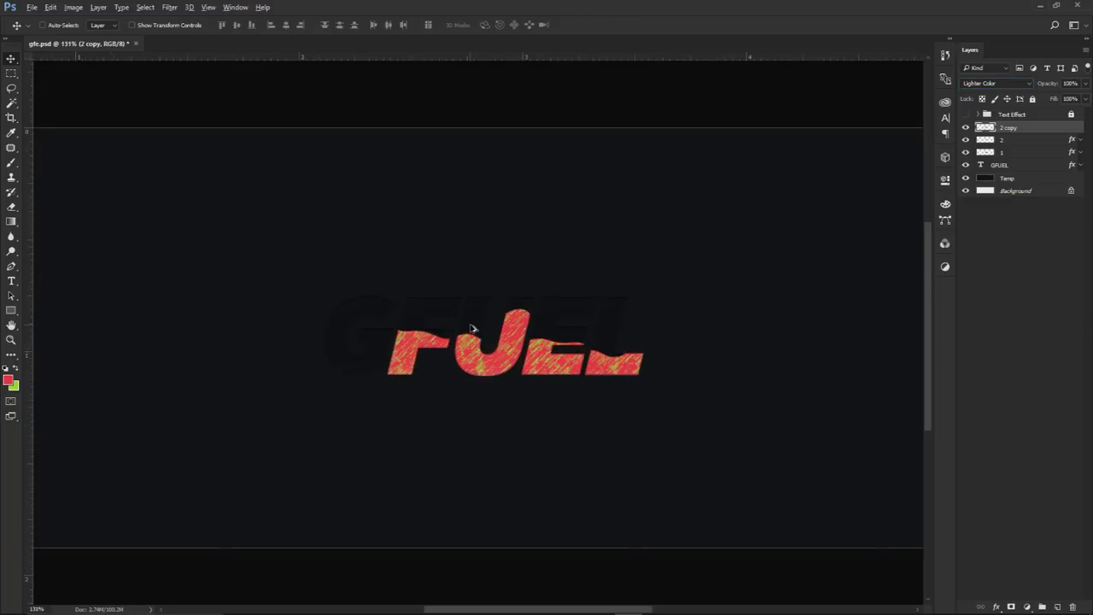
Rename the filtered layer as 3 and group layers 1, 2 and 3 as Filters
{"action": "left_click", "coordinate": [1013, 153], "text": "shift"}
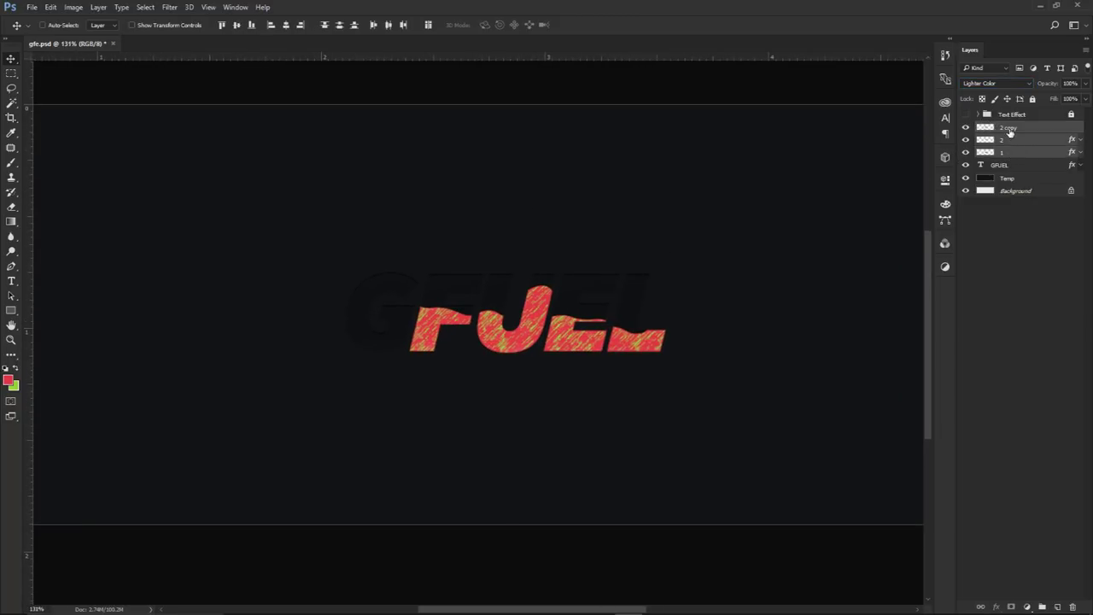
{"action": "double_click", "coordinate": [1009, 129]}
{"action": "type", "text": "3"}
{"action": "key", "text": "Return"}
{"action": "left_click", "coordinate": [1008, 152], "text": "shift"}
{"action": "key", "text": "ctrl+g"}
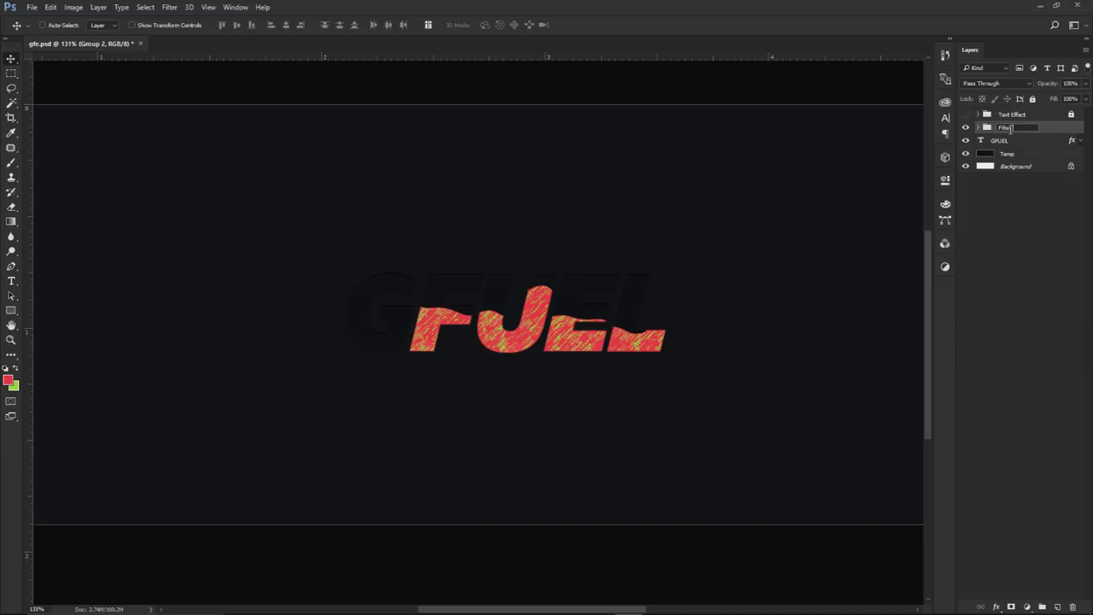
{"action": "key", "text": "Return"}
Add a new layer above the Filters group and clip it to the group
{"action": "left_click", "coordinate": [1058, 606]}
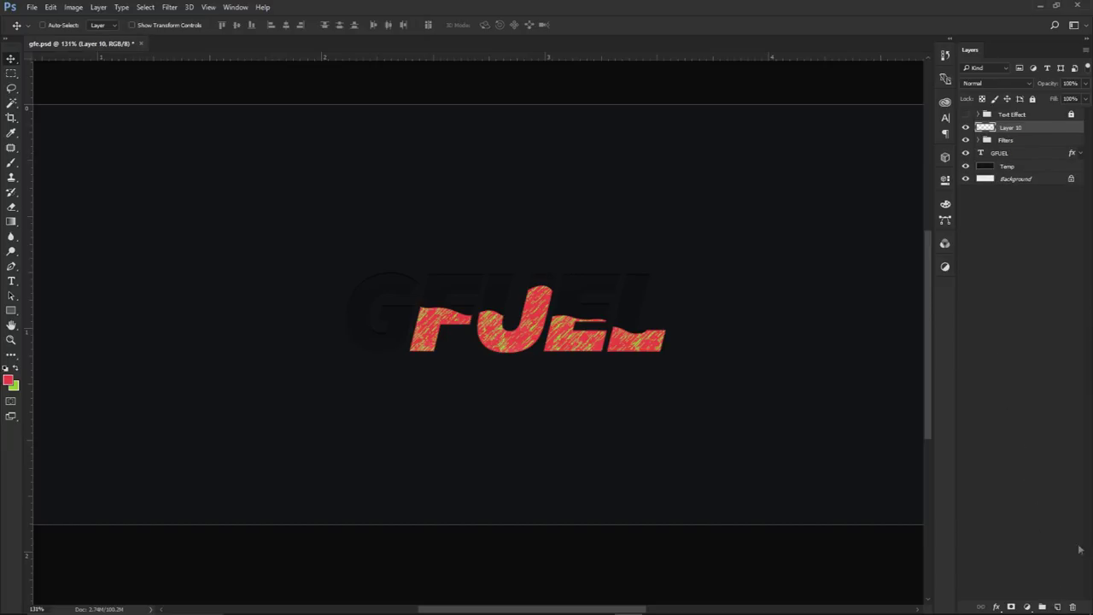
{"action": "right_click", "coordinate": [1026, 132]}
{"action": "left_click", "coordinate": [938, 302]}
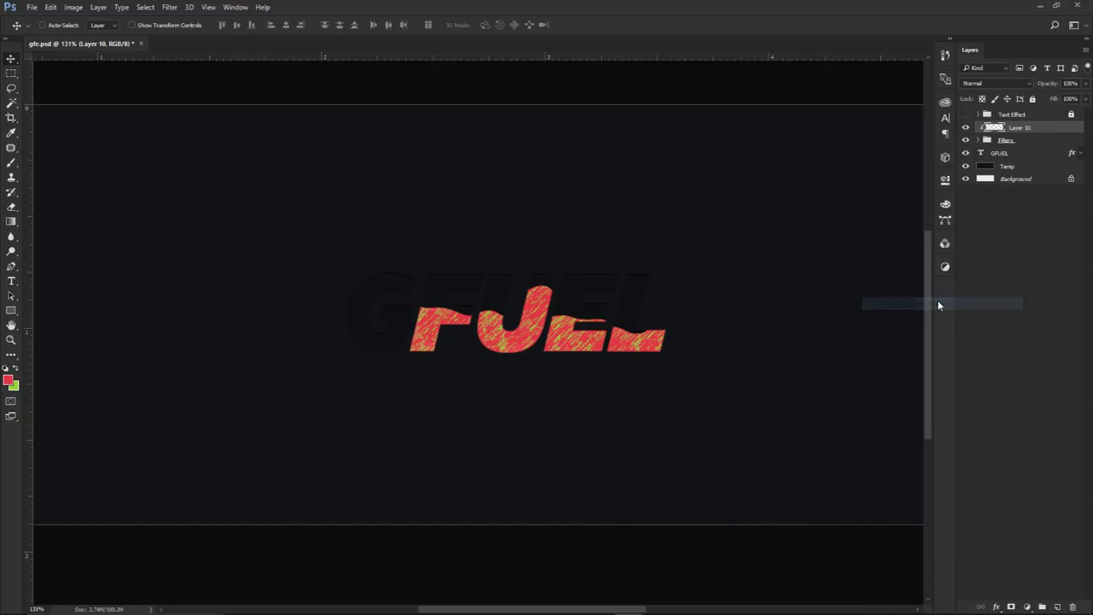
Paint soft lime-green patches, sampled from the texture, over parts of the F, U, E and L on the clipped layer
{"action": "key", "text": "b"}
{"action": "scroll", "coordinate": [589, 334], "scroll_direction": "up", "scroll_amount": 7}
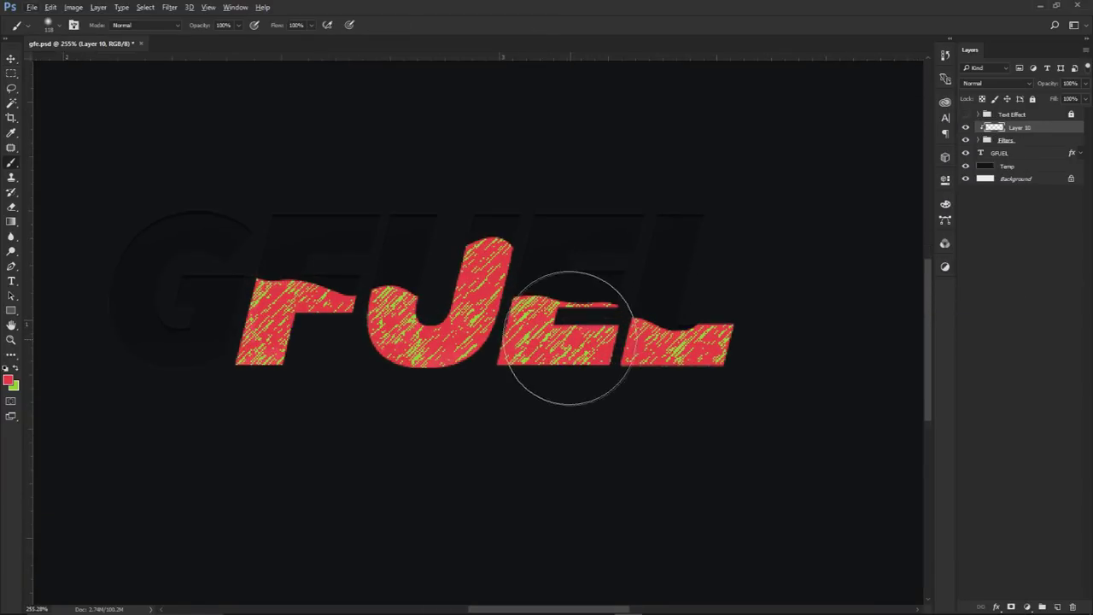
{"action": "left_click", "coordinate": [572, 327], "text": "alt"}
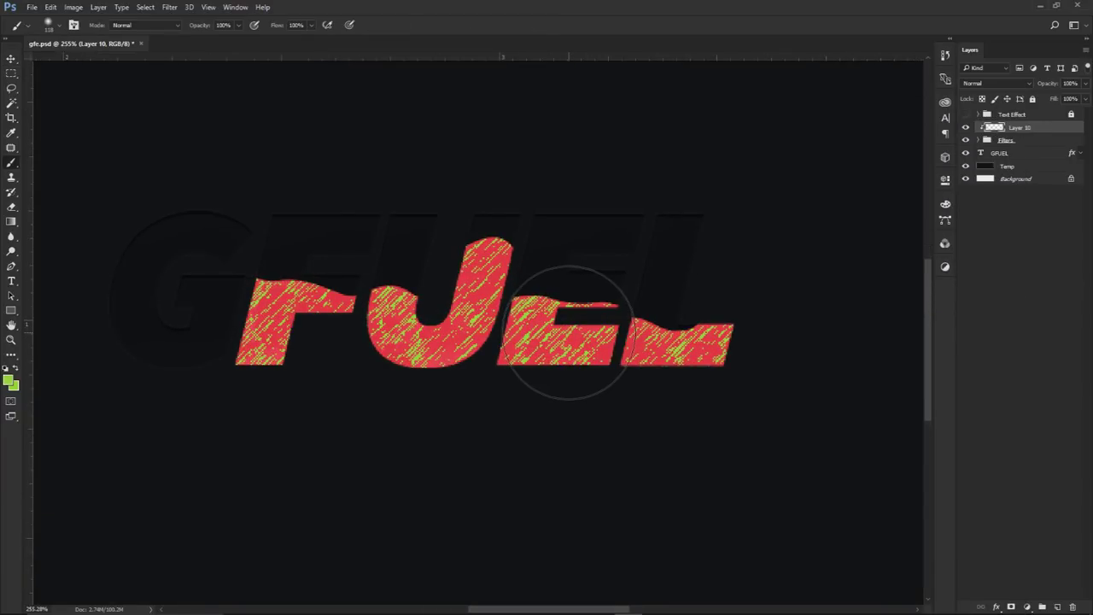
{"action": "mouse_move", "coordinate": [681, 347]}
{"action": "left_mouse_down", "text": "alt"}
{"action": "mouse_move", "coordinate": [719, 350]}
{"action": "mouse_move", "coordinate": [674, 338]}
{"action": "mouse_move", "coordinate": [655, 312]}
{"action": "mouse_move", "coordinate": [663, 272]}
{"action": "mouse_move", "coordinate": [761, 226]}
{"action": "mouse_move", "coordinate": [779, 186]}
{"action": "mouse_move", "coordinate": [643, 292]}
{"action": "mouse_move", "coordinate": [638, 329]}
{"action": "mouse_move", "coordinate": [684, 327]}
{"action": "mouse_move", "coordinate": [600, 320]}
{"action": "mouse_move", "coordinate": [657, 329]}
{"action": "mouse_move", "coordinate": [645, 341]}
{"action": "mouse_move", "coordinate": [673, 333]}
{"action": "mouse_move", "coordinate": [683, 357]}
{"action": "left_mouse_up", "text": "alt"}
{"action": "left_click_drag", "start_coordinate": [688, 368], "coordinate": [676, 383], "text": "alt"}
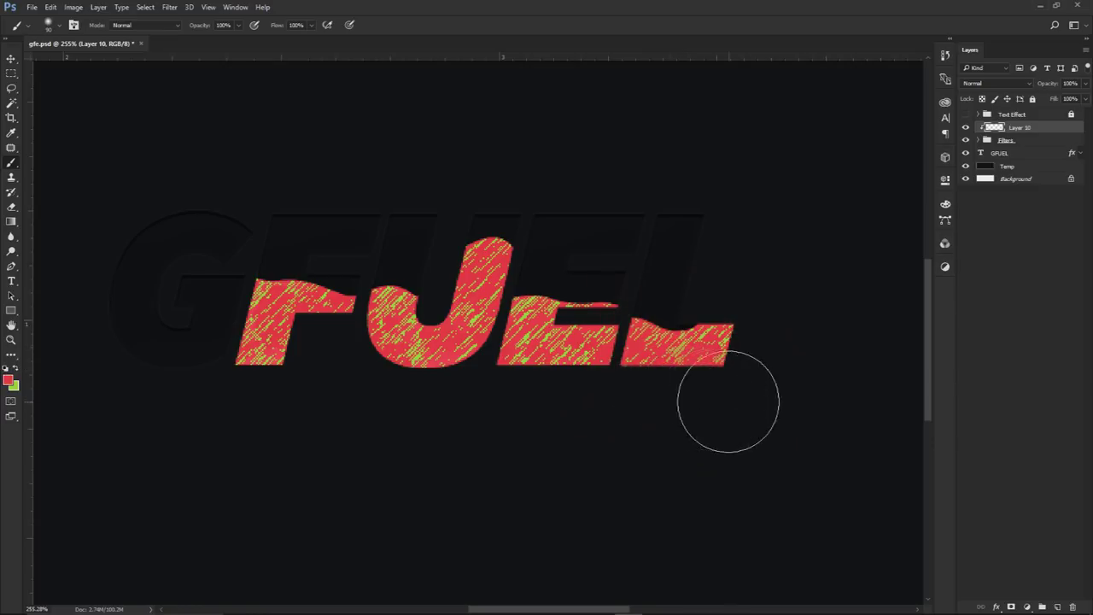
{"action": "left_click", "coordinate": [672, 348], "text": "alt"}
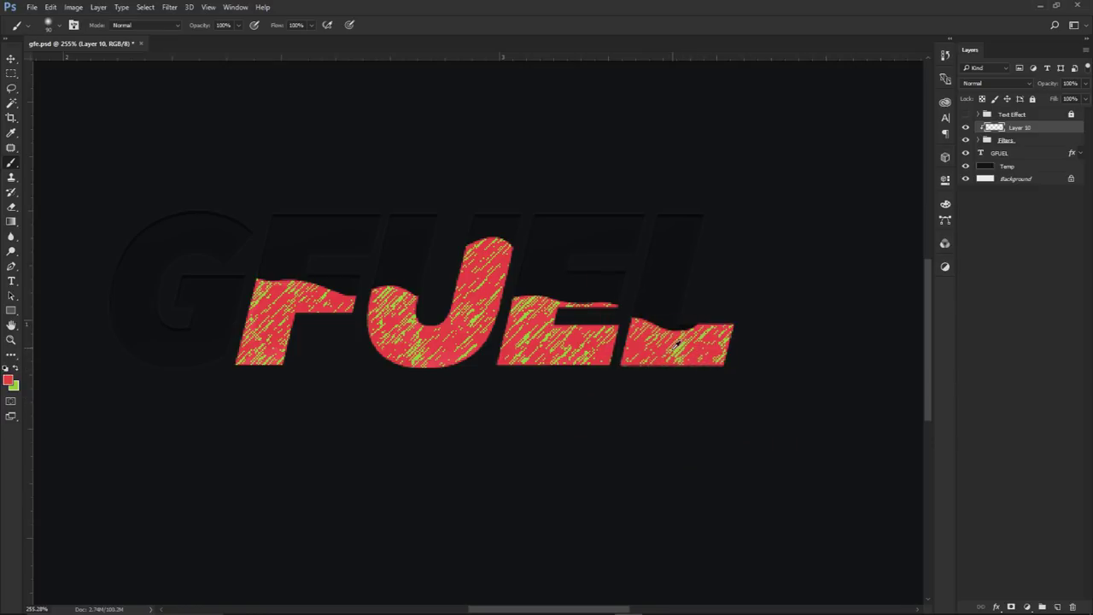
{"action": "left_click_drag", "start_coordinate": [679, 354], "coordinate": [676, 350], "text": "alt"}
{"action": "mouse_move", "coordinate": [547, 299]}
{"action": "left_mouse_down"}
{"action": "mouse_move", "coordinate": [569, 290]}
{"action": "mouse_move", "coordinate": [624, 304]}
{"action": "left_mouse_up"}
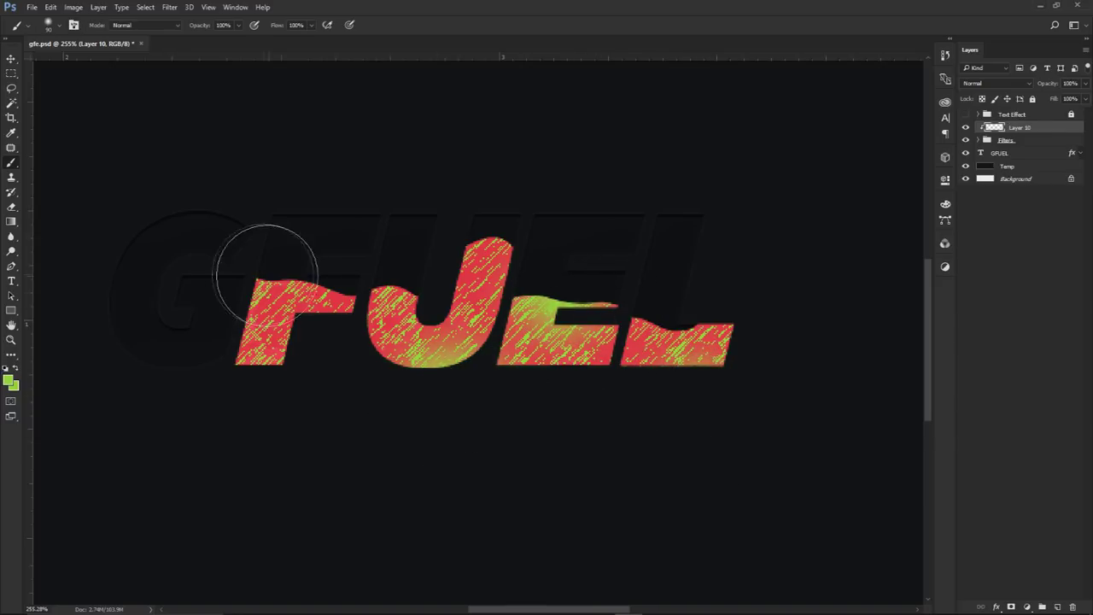
{"action": "left_click_drag", "start_coordinate": [281, 268], "coordinate": [259, 289]}
{"action": "left_click", "coordinate": [396, 320], "text": "alt"}
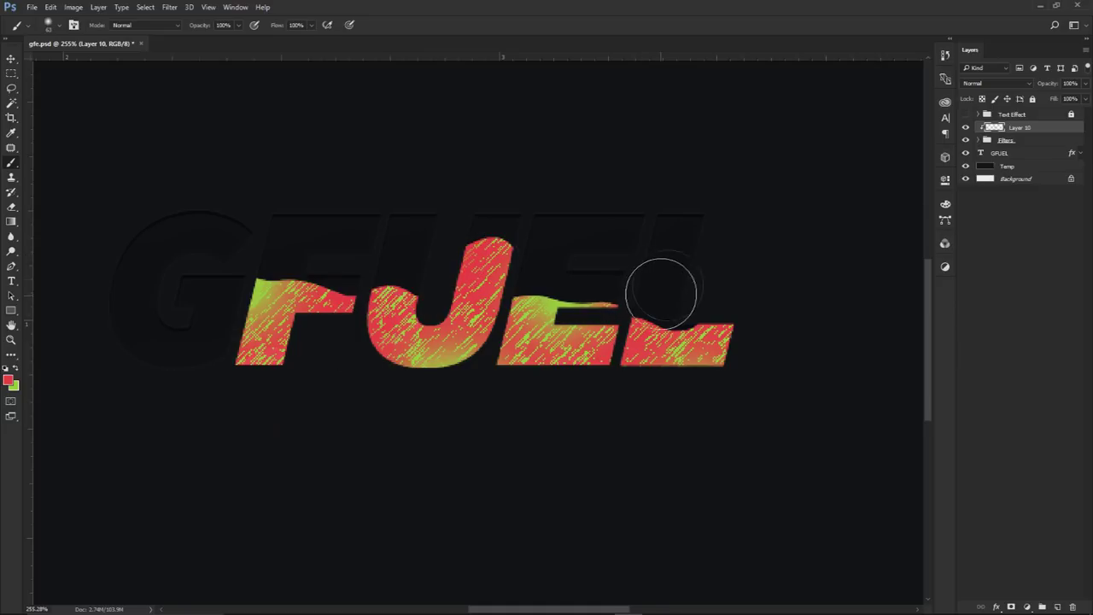
Set the painted layer's blend mode to Linear Dodge (Add) and its opacity to 40%
{"action": "left_click", "coordinate": [993, 84]}
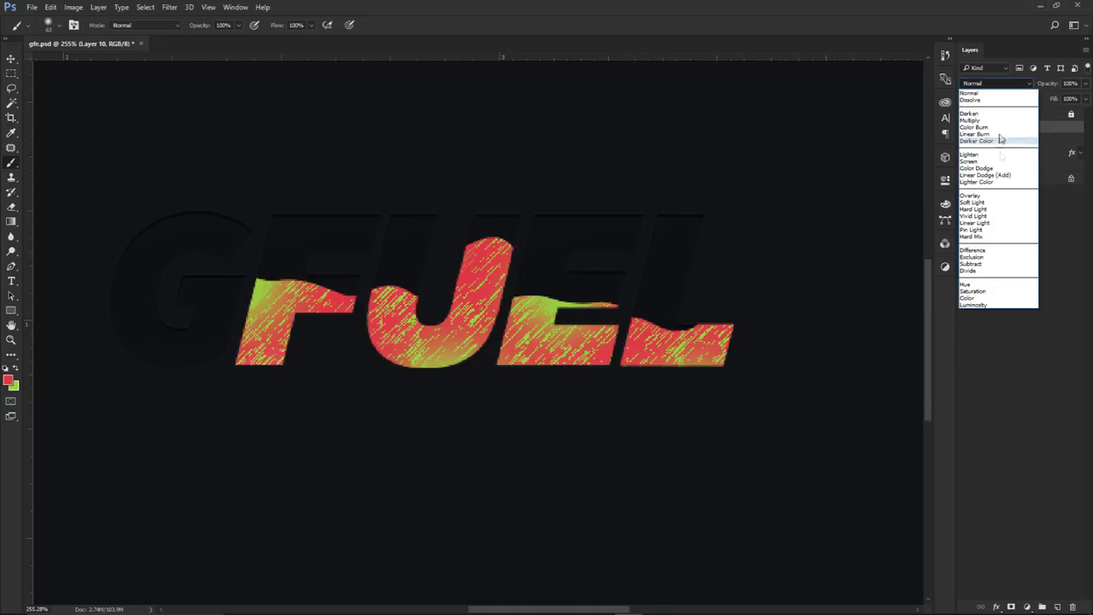
{"action": "left_click", "coordinate": [988, 175]}
{"action": "left_click", "coordinate": [1086, 83]}
{"action": "left_click_drag", "start_coordinate": [1078, 99], "coordinate": [1074, 99]}
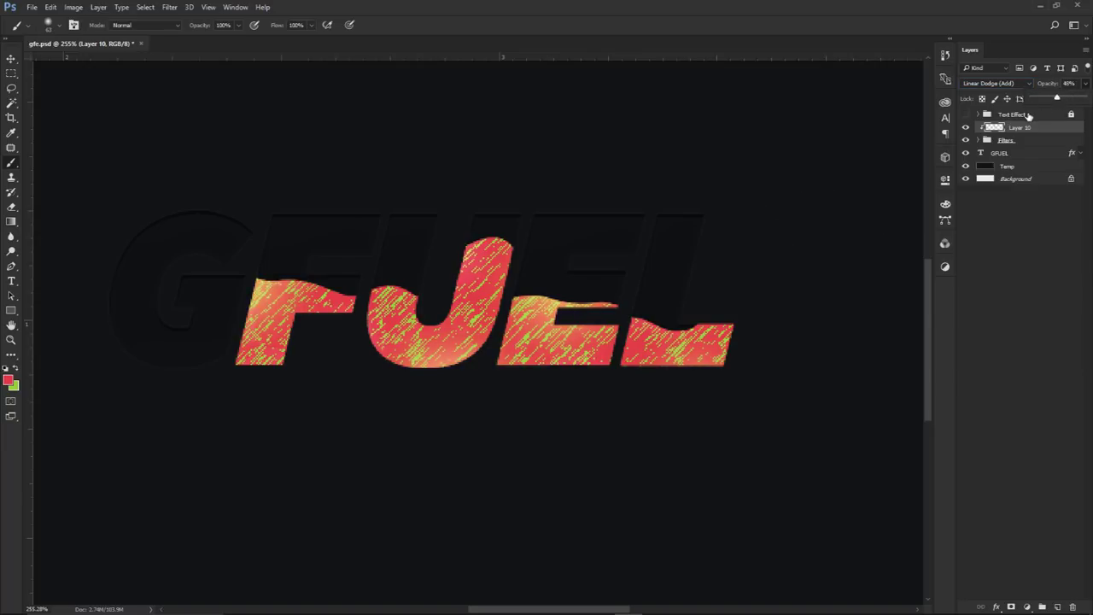
Darken the painted layer with a Hue/Saturation adjustment at Lightness -37
{"action": "key", "text": "ctrl+u"}
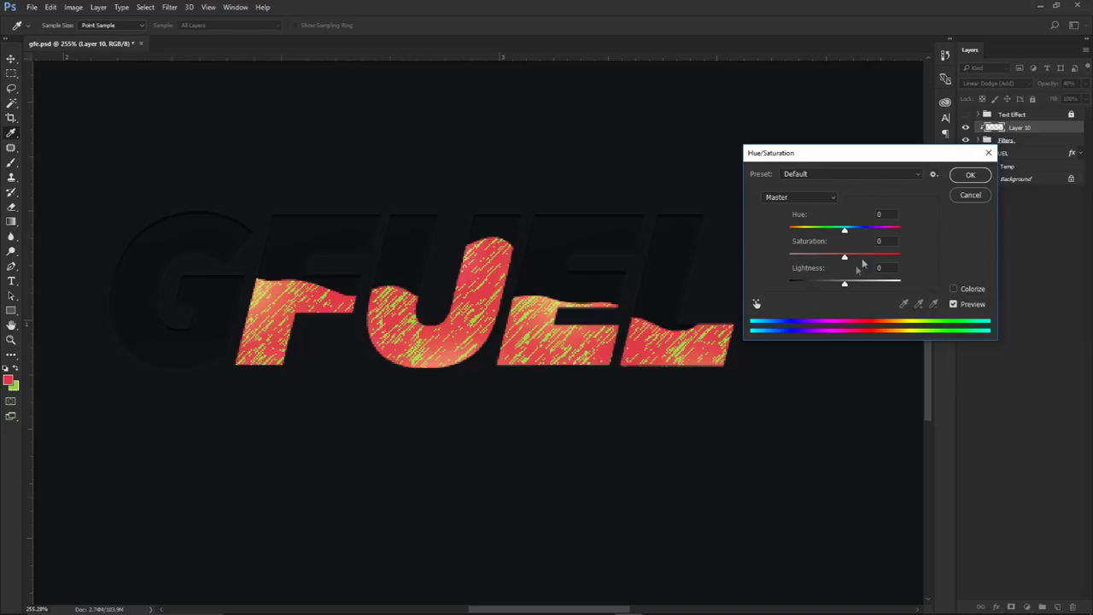
{"action": "left_click_drag", "start_coordinate": [843, 284], "coordinate": [826, 284]}
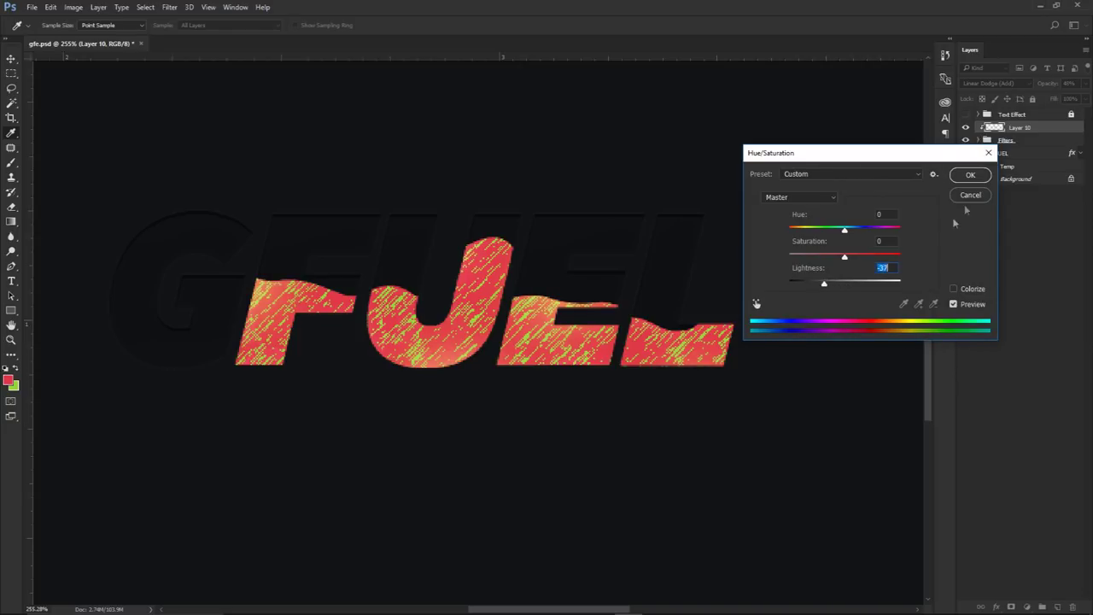
{"action": "left_click", "coordinate": [968, 178]}
{"action": "key", "text": "v"}
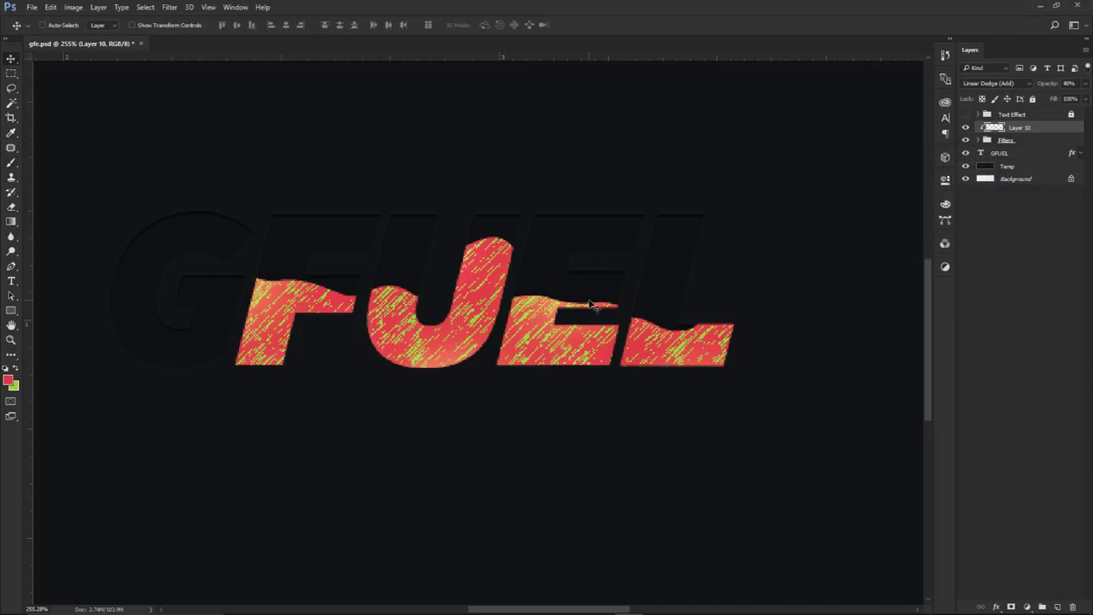
Add a Brightness/Contrast adjustment clipped above the painted layer, with Brightness 18 and Contrast 41
{"action": "scroll", "coordinate": [589, 303], "scroll_direction": "down", "scroll_amount": 2}
{"action": "scroll", "coordinate": [590, 303], "scroll_direction": "down", "scroll_amount": 2}
{"action": "left_click", "coordinate": [1025, 607]}
{"action": "left_click", "coordinate": [982, 398]}
{"action": "right_click", "coordinate": [1030, 133]}
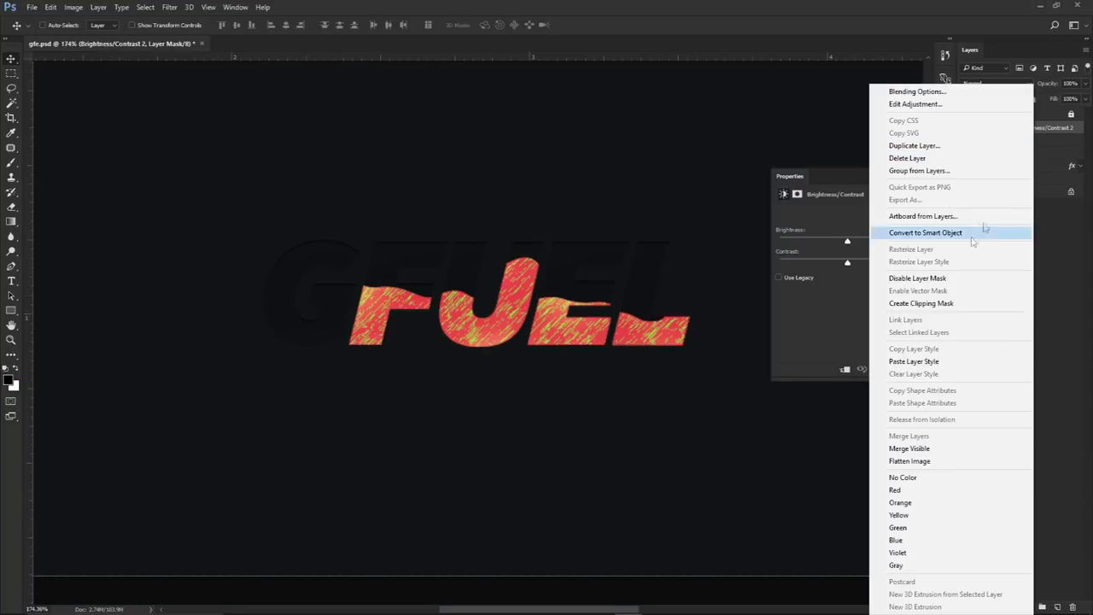
{"action": "left_click", "coordinate": [924, 304]}
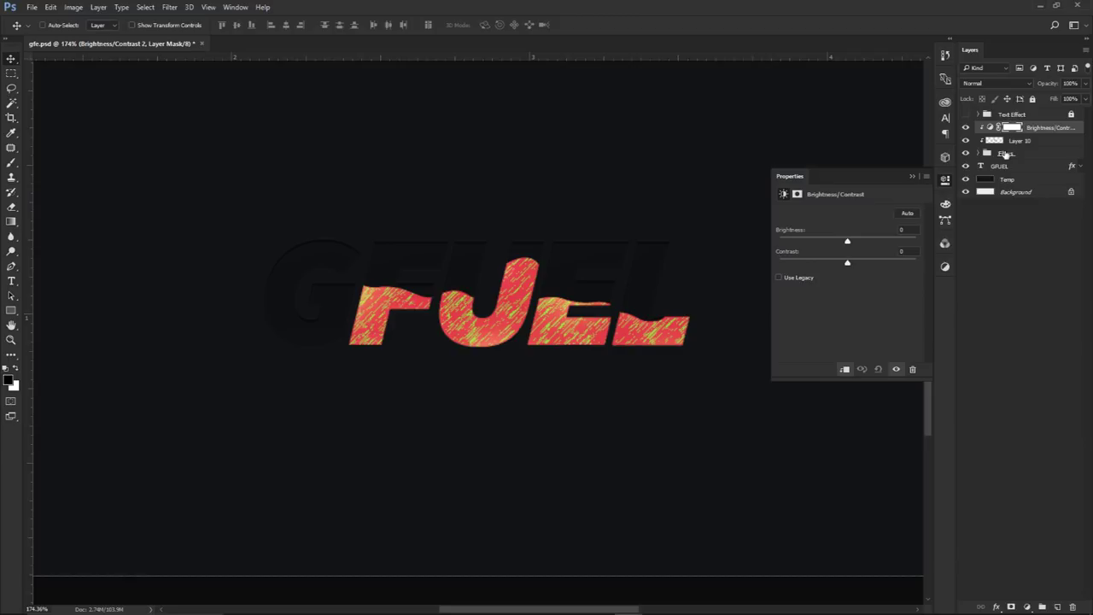
{"action": "mouse_move", "coordinate": [847, 244]}
{"action": "left_mouse_down"}
{"action": "mouse_move", "coordinate": [871, 244]}
{"action": "mouse_move", "coordinate": [851, 243]}
{"action": "mouse_move", "coordinate": [861, 242]}
{"action": "left_mouse_up"}
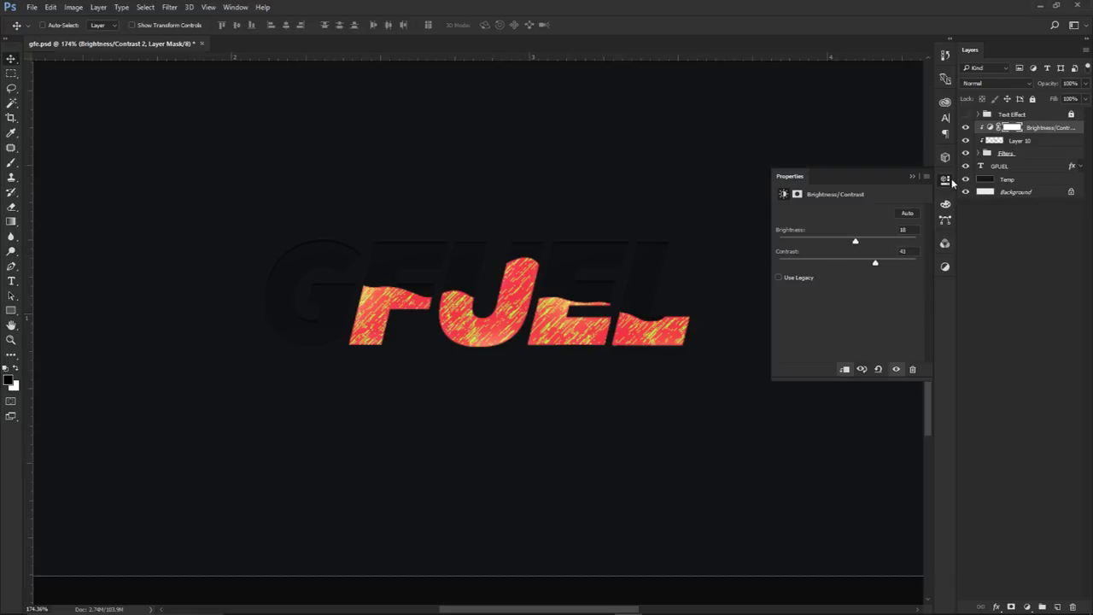
{"action": "left_click", "coordinate": [946, 180]}
Rename the painted highlight layer as Light
{"action": "double_click", "coordinate": [1024, 140]}
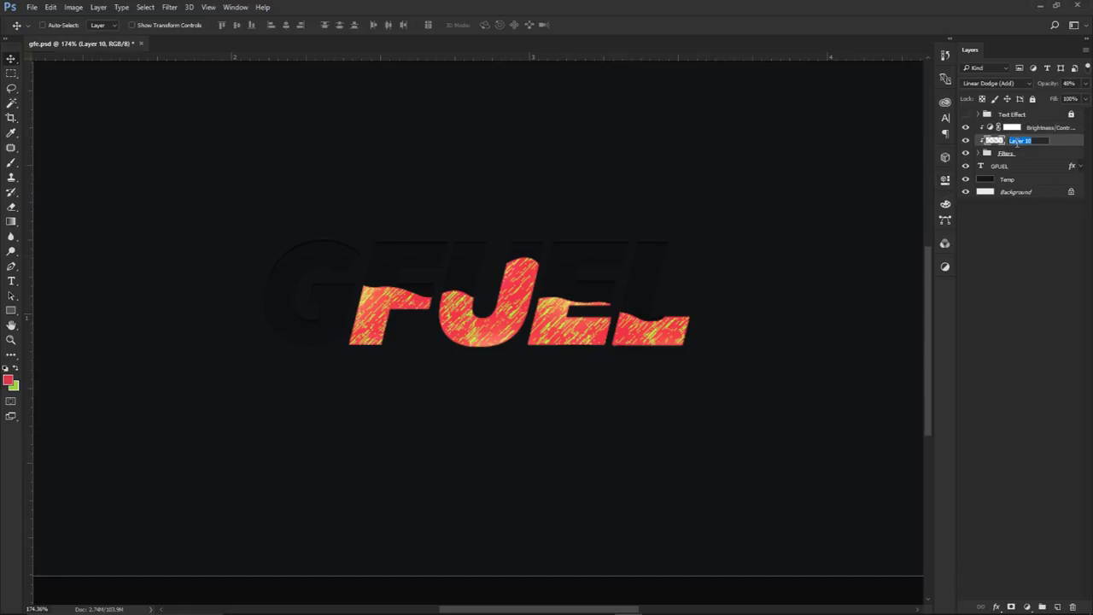
{"action": "type", "text": "Light"}
{"action": "key", "text": "Return"}
Group the Brightness/Contrast adjustment, the Light layer and the Filters group, naming the new group Filter Group 2
{"action": "left_click", "coordinate": [1028, 128]}
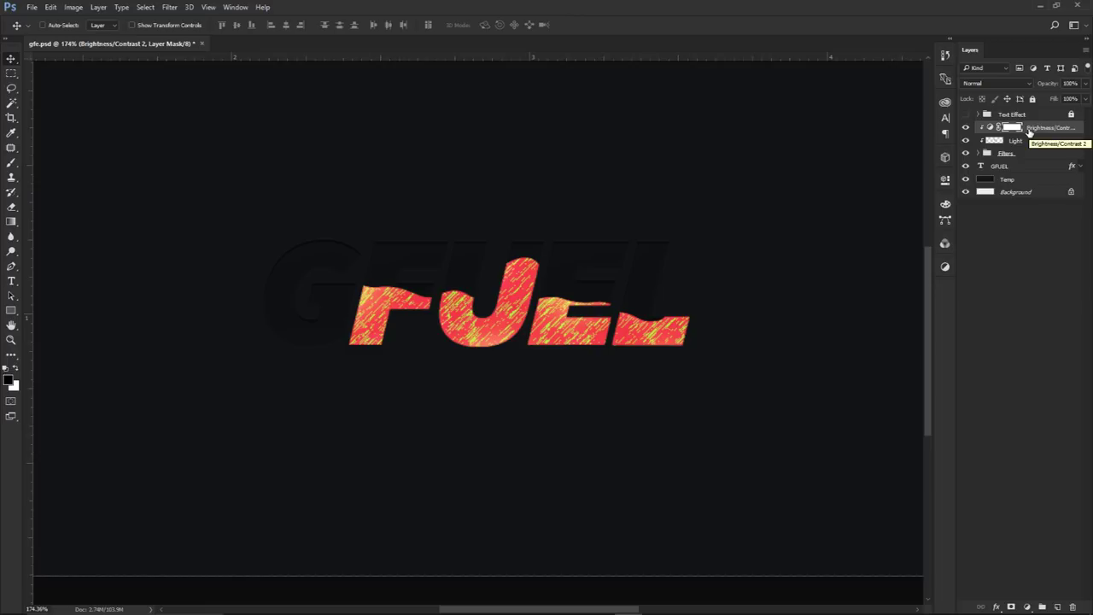
{"action": "left_click", "coordinate": [1021, 155], "text": "shift"}
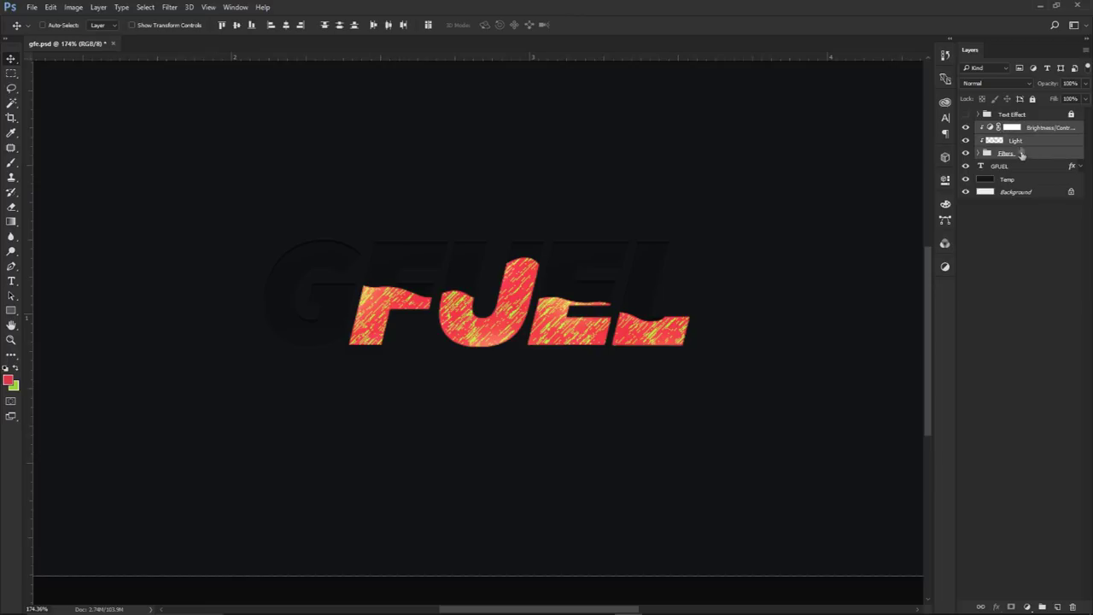
{"action": "key", "text": "ctrl+g"}
{"action": "double_click", "coordinate": [1020, 128]}
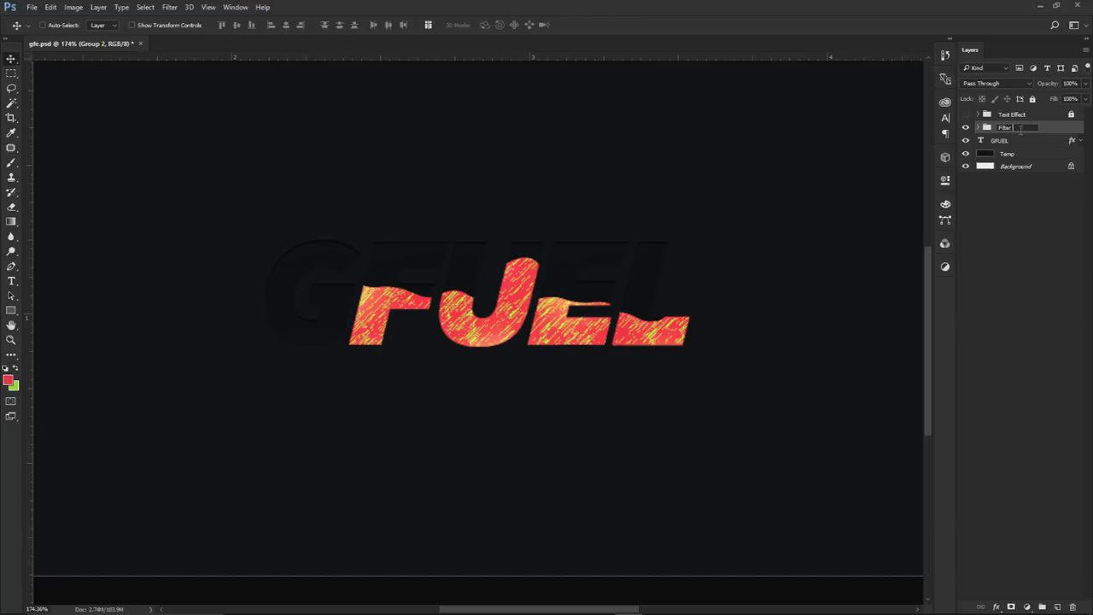
{"action": "type", "text": "Filter"}
{"action": "key", "text": "Return"}
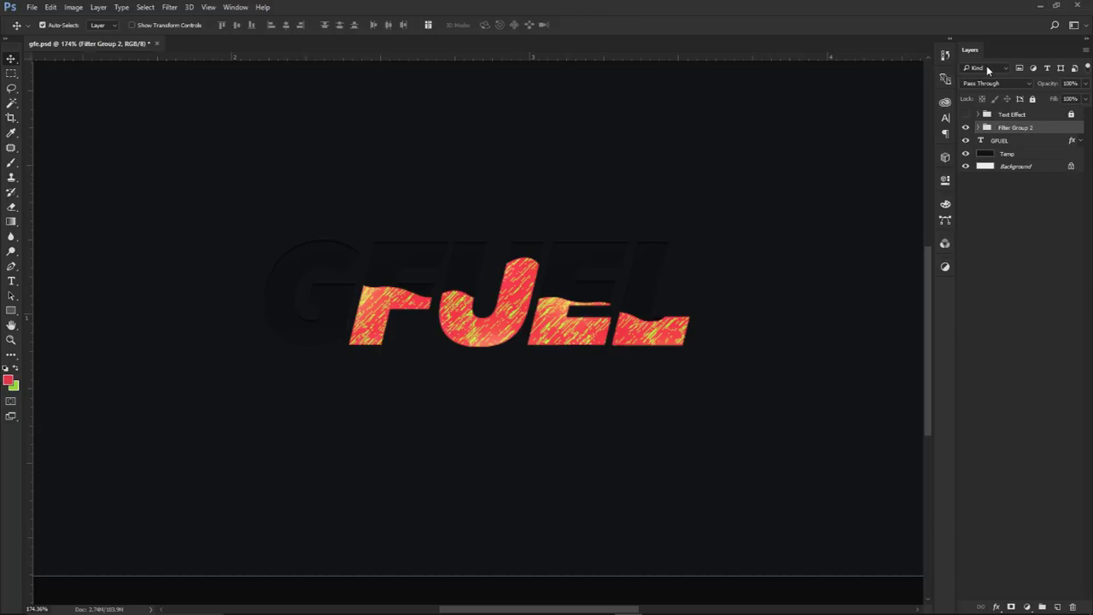
Duplicate Filter Group 2 and merge the copy into a single layer above it
{"action": "key", "text": "ctrl+j"}
{"action": "key", "text": "ctrl+e"}
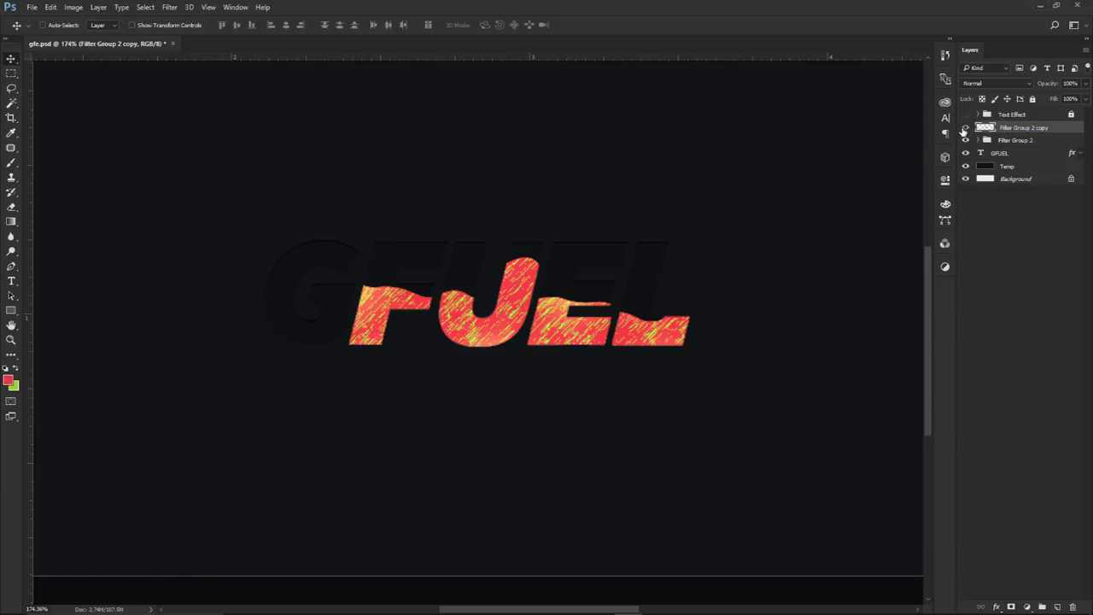
{"action": "left_click_drag", "start_coordinate": [600, 210], "coordinate": [570, 366]}
{"action": "key", "text": "ctrl+z"}
Apply the Patchwork texture filter to the merged copy with Square Size 0 and Relief 0
{"action": "left_click", "coordinate": [169, 7]}
{"action": "left_click", "coordinate": [181, 50]}
{"action": "left_click", "coordinate": [810, 282]}
{"action": "left_click", "coordinate": [811, 334]}
{"action": "left_click", "coordinate": [806, 397]}
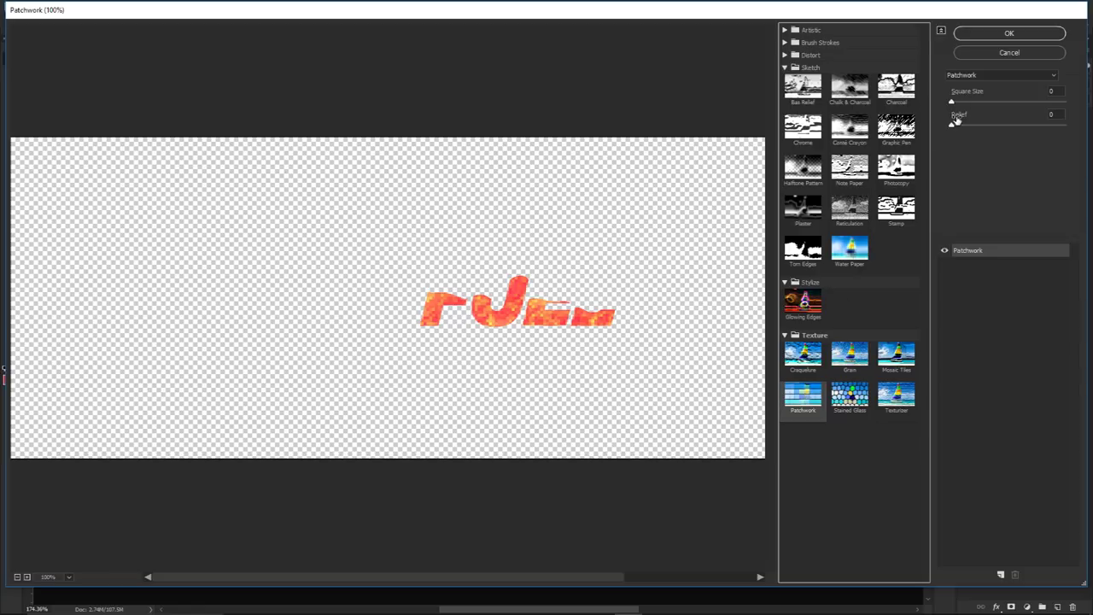
{"action": "left_click_drag", "start_coordinate": [528, 320], "coordinate": [500, 319]}
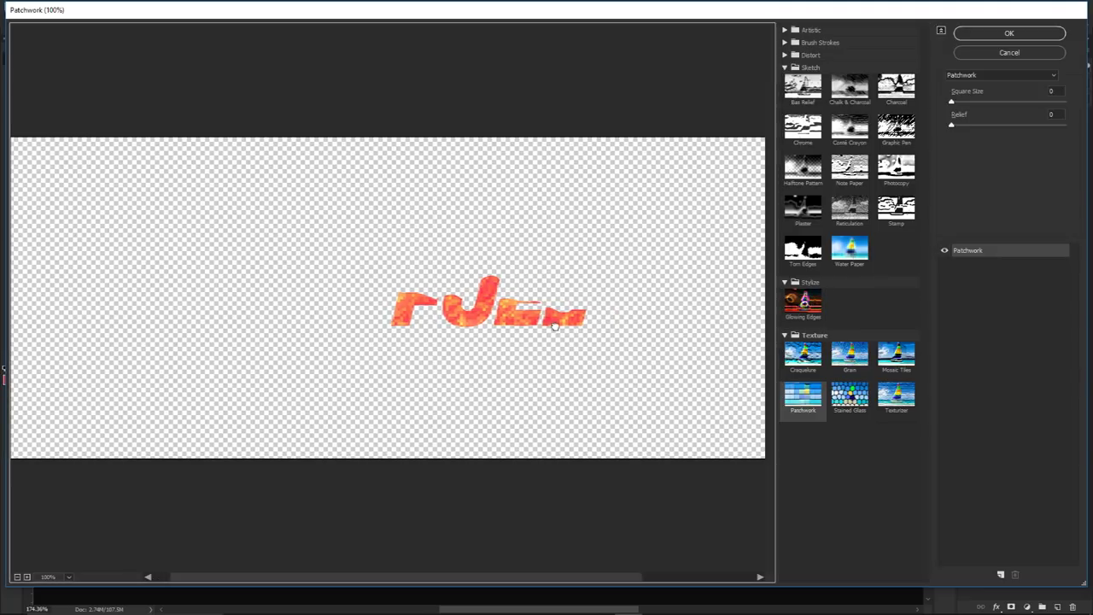
{"action": "left_click", "coordinate": [1010, 33]}
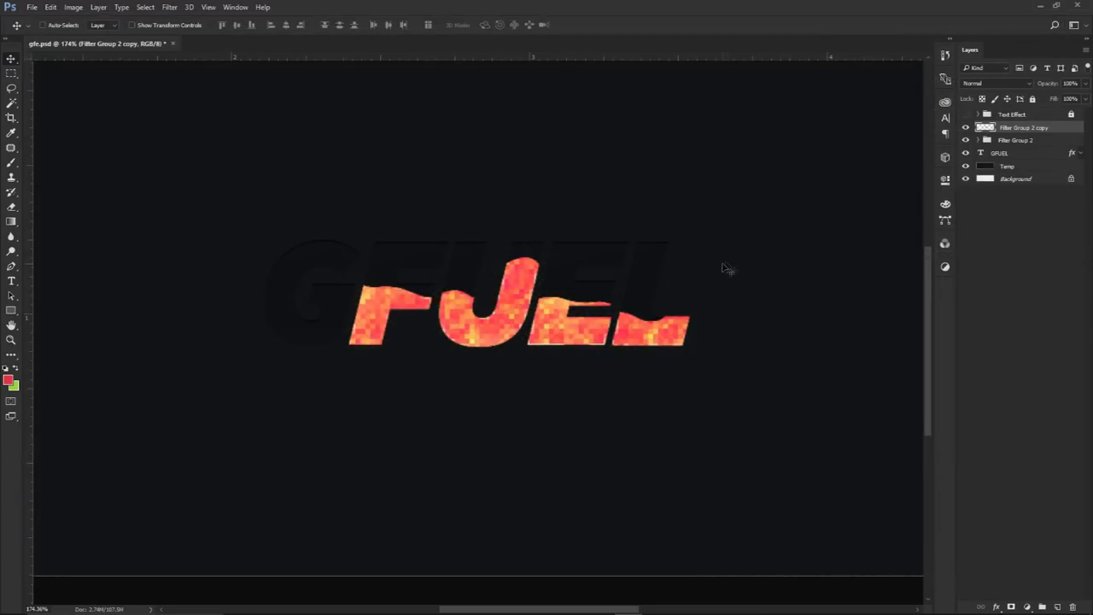
{"action": "key", "text": "e"}
{"action": "scroll", "coordinate": [649, 290], "scroll_direction": "up", "scroll_amount": 3}
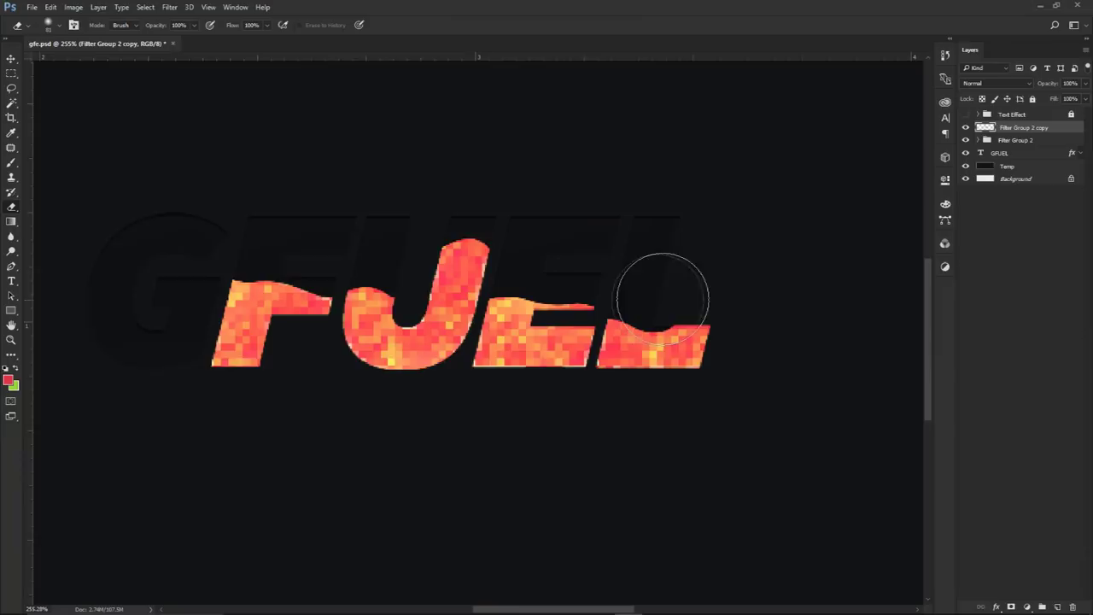
{"action": "left_click_drag", "start_coordinate": [673, 283], "coordinate": [522, 292]}
{"action": "mouse_move", "coordinate": [462, 260]}
{"action": "left_mouse_down"}
{"action": "mouse_move", "coordinate": [438, 243]}
{"action": "mouse_move", "coordinate": [320, 256]}
{"action": "mouse_move", "coordinate": [318, 282]}
{"action": "left_mouse_up"}
{"action": "key", "text": "ctrl+alt+z"}
{"action": "key", "text": "ctrl+alt+z"}
{"action": "key", "text": "ctrl+alt+z"}
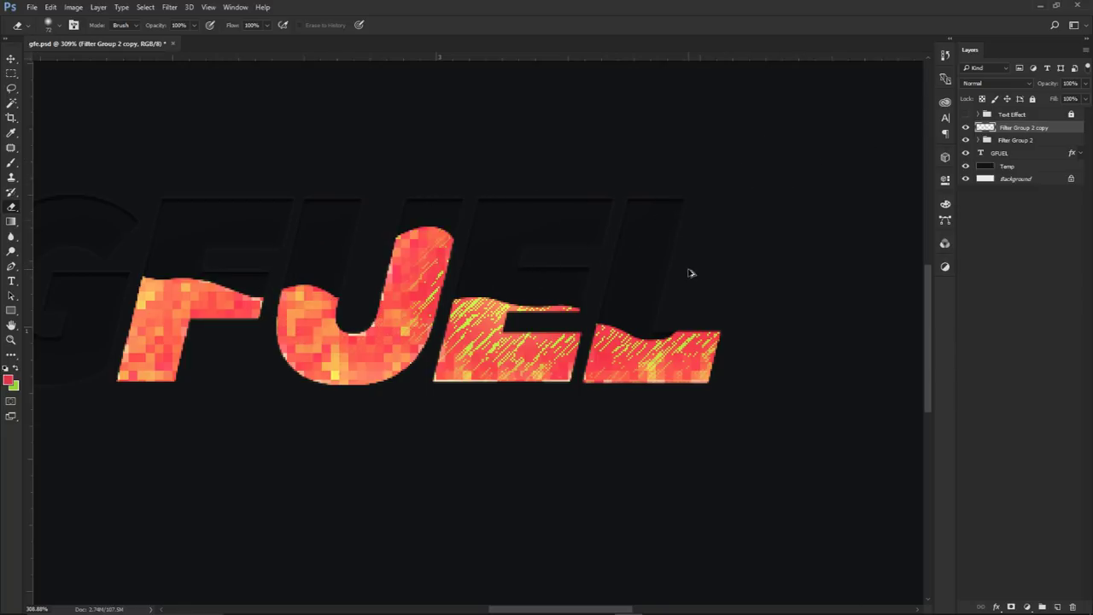
{"action": "key", "text": "ctrl+shift+z"}
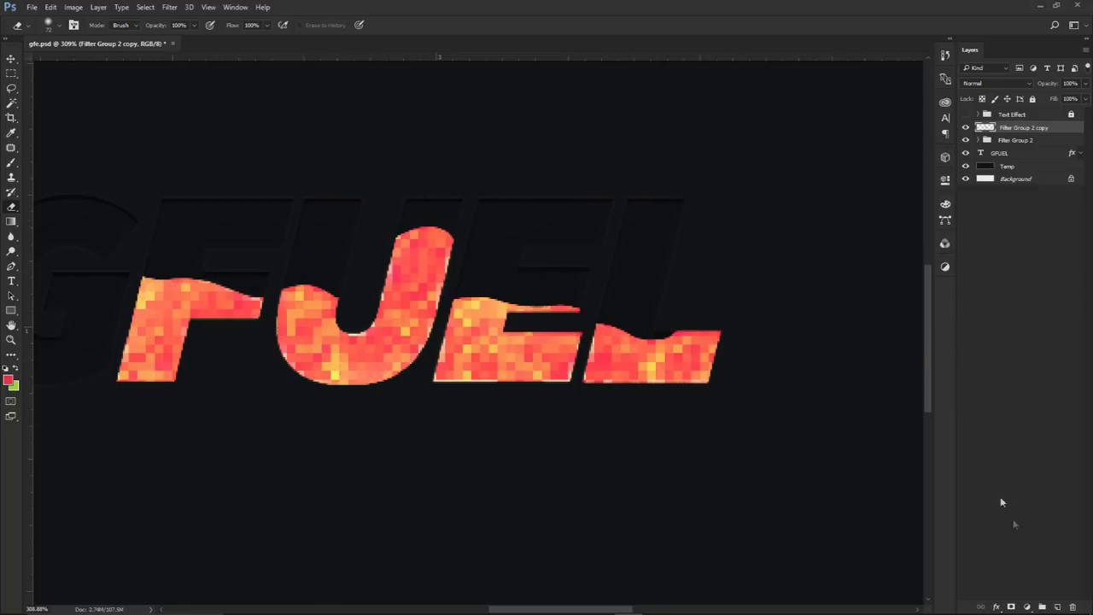
Add a layer mask to the patchwork layer and paint it black over the upper parts of the letters, keeping the pattern along their bottoms
{"action": "left_click", "coordinate": [1011, 606]}
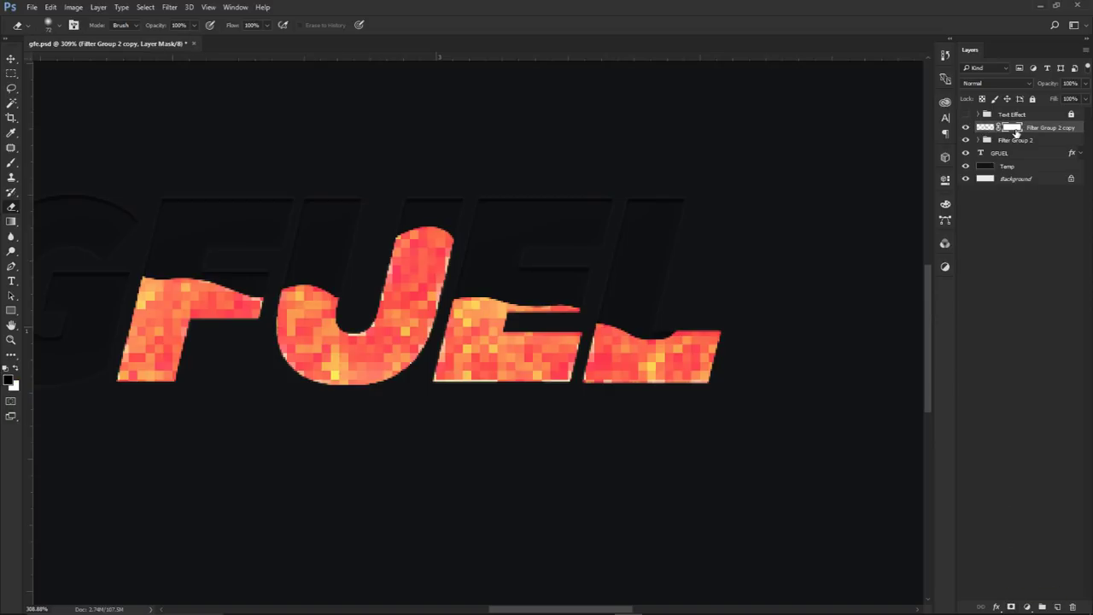
{"action": "key", "text": "b"}
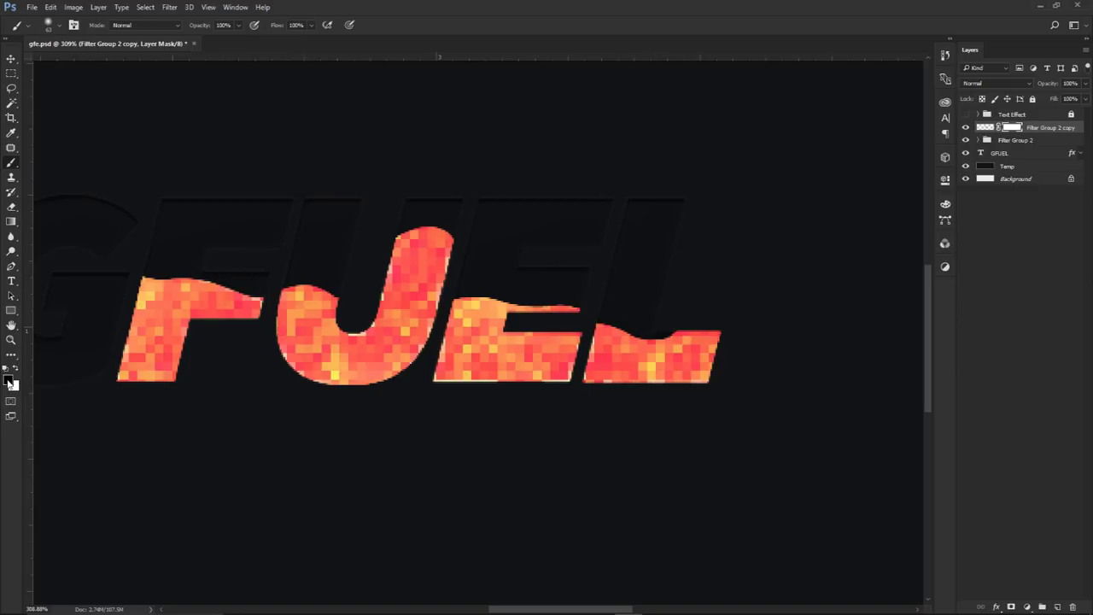
{"action": "left_click", "coordinate": [985, 129]}
{"action": "left_click", "coordinate": [1013, 129]}
{"action": "left_click", "coordinate": [989, 129]}
{"action": "left_click", "coordinate": [1012, 127]}
{"action": "mouse_move", "coordinate": [682, 289]}
{"action": "left_mouse_down"}
{"action": "mouse_move", "coordinate": [509, 283]}
{"action": "mouse_move", "coordinate": [500, 302]}
{"action": "mouse_move", "coordinate": [481, 299]}
{"action": "mouse_move", "coordinate": [530, 299]}
{"action": "mouse_move", "coordinate": [415, 224]}
{"action": "left_mouse_up"}
{"action": "left_click", "coordinate": [15, 368]}
{"action": "mouse_move", "coordinate": [423, 261]}
{"action": "left_mouse_down"}
{"action": "mouse_move", "coordinate": [402, 231]}
{"action": "mouse_move", "coordinate": [431, 257]}
{"action": "mouse_move", "coordinate": [340, 263]}
{"action": "mouse_move", "coordinate": [301, 299]}
{"action": "mouse_move", "coordinate": [368, 285]}
{"action": "mouse_move", "coordinate": [244, 231]}
{"action": "mouse_move", "coordinate": [154, 251]}
{"action": "mouse_move", "coordinate": [219, 256]}
{"action": "mouse_move", "coordinate": [239, 290]}
{"action": "left_mouse_up"}
{"action": "scroll", "coordinate": [359, 349], "scroll_direction": "down", "scroll_amount": 5}
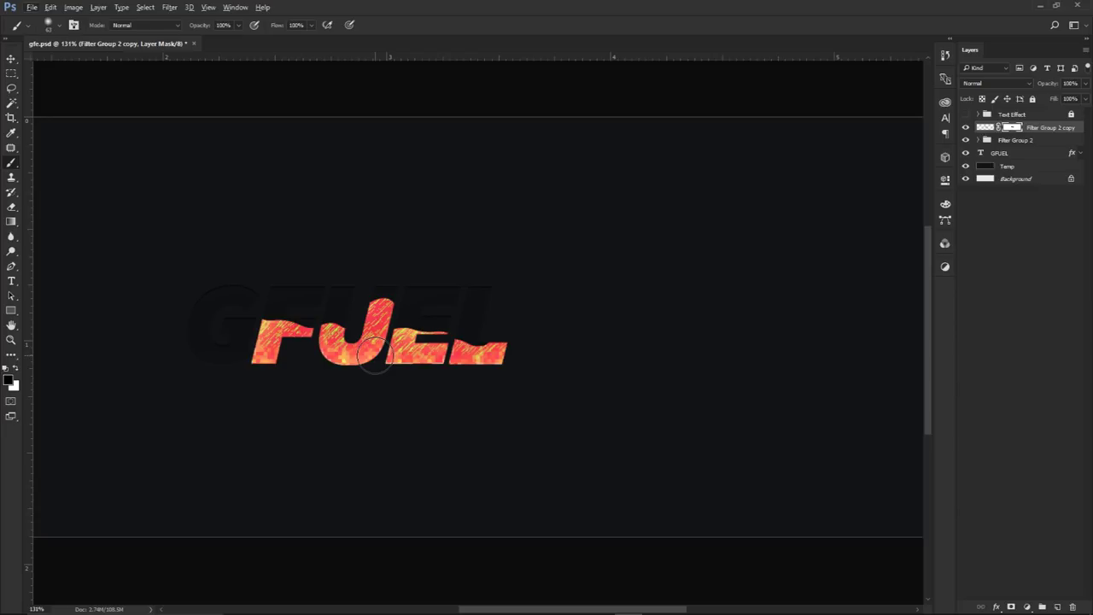
{"action": "scroll", "coordinate": [373, 349], "scroll_direction": "up", "scroll_amount": 3}
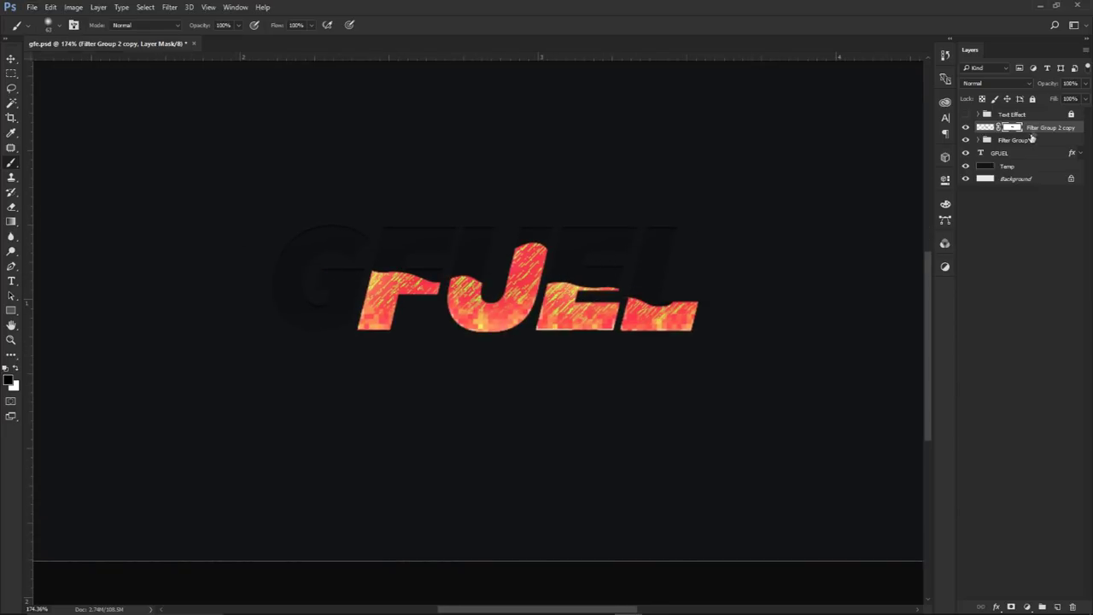
Duplicate the masked patchwork layer together with Filter Group 2 and merge the duplicates into one layer
{"action": "left_click", "coordinate": [1018, 153], "text": "shift"}
{"action": "left_click", "coordinate": [1017, 154], "text": "ctrl"}
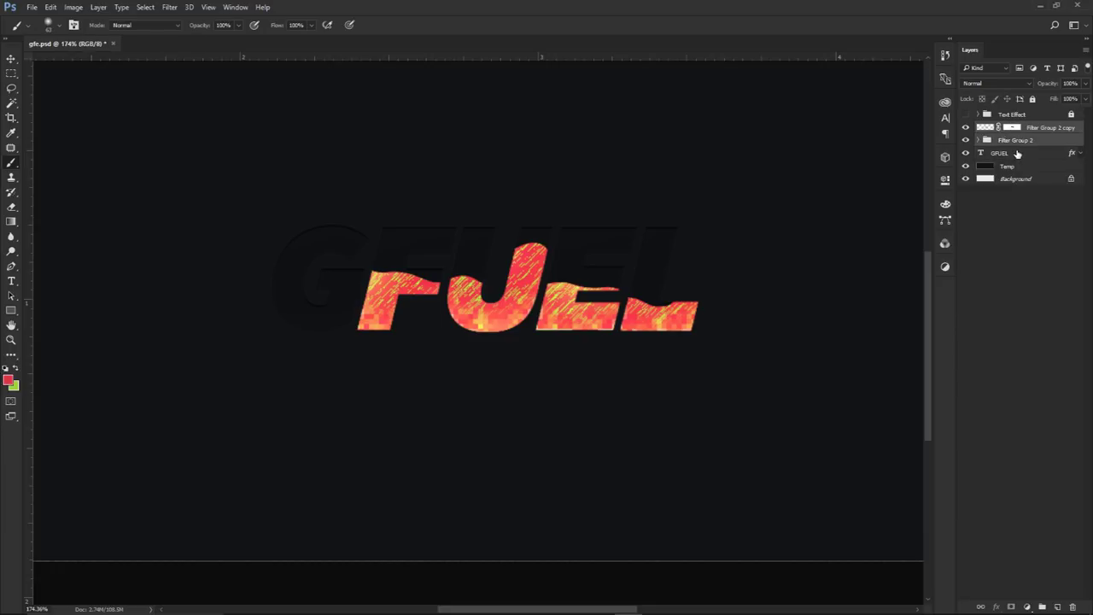
{"action": "key", "text": "ctrl+j"}
{"action": "key", "text": "ctrl+e"}
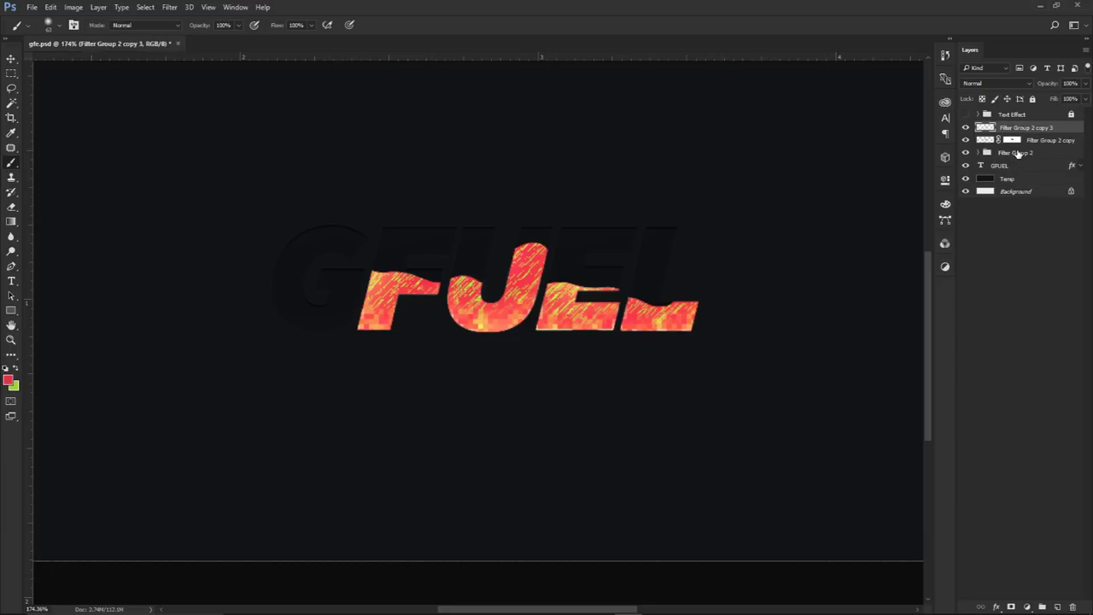
Apply the Mosaic Tiles filter to the merged layer with Tile Size 62, Grout Width 13 and Lighten Grout 10
{"action": "key", "text": "v"}
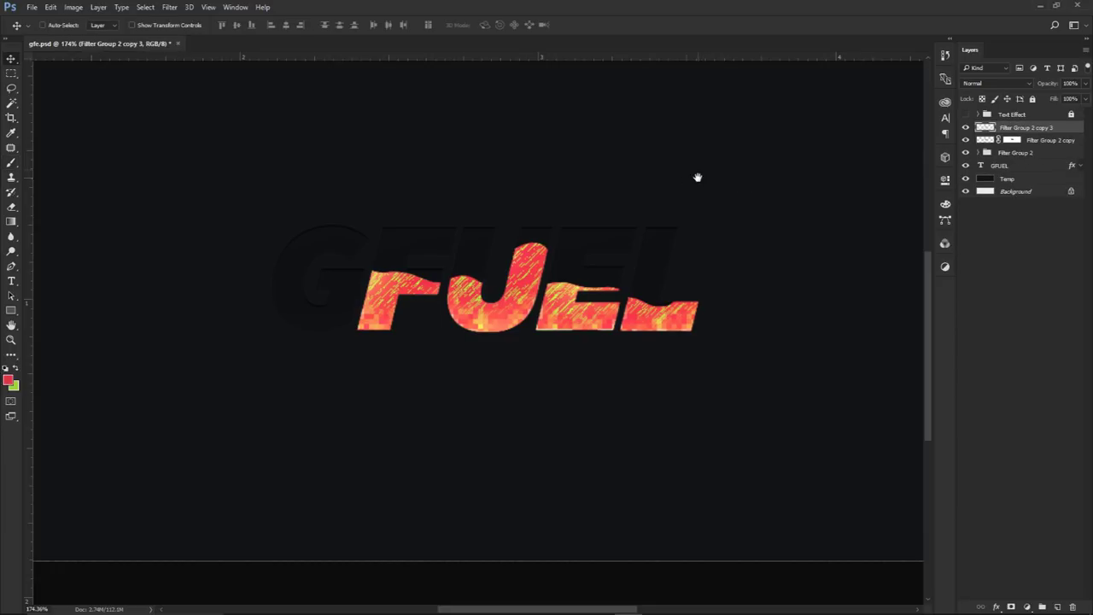
{"action": "left_click_drag", "start_coordinate": [698, 177], "coordinate": [690, 184]}
{"action": "left_click", "coordinate": [208, 7]}
{"action": "mouse_move", "coordinate": [171, 9]}
{"action": "left_click", "coordinate": [213, 53]}
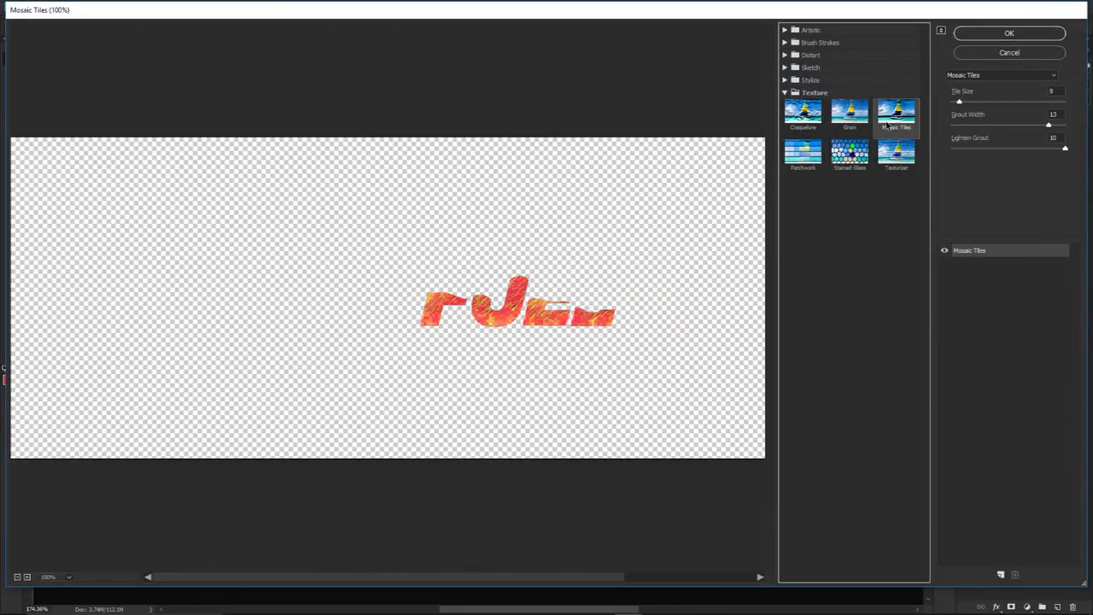
{"action": "scroll", "coordinate": [503, 300], "scroll_direction": "up", "scroll_amount": 9}
{"action": "left_click_drag", "start_coordinate": [637, 329], "coordinate": [426, 297]}
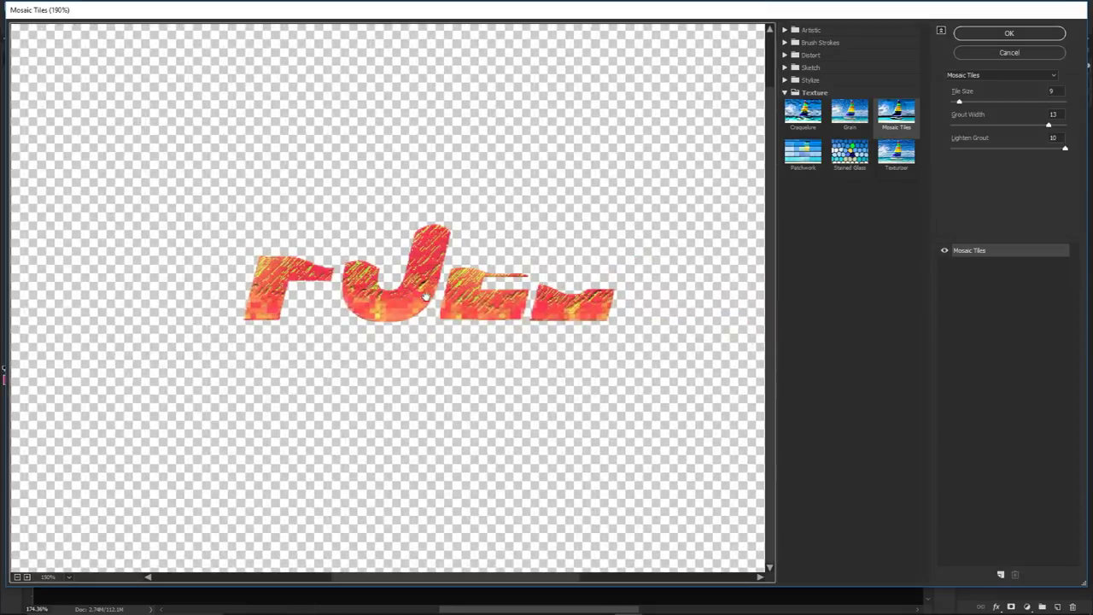
{"action": "scroll", "coordinate": [420, 296], "scroll_direction": "up", "scroll_amount": 1}
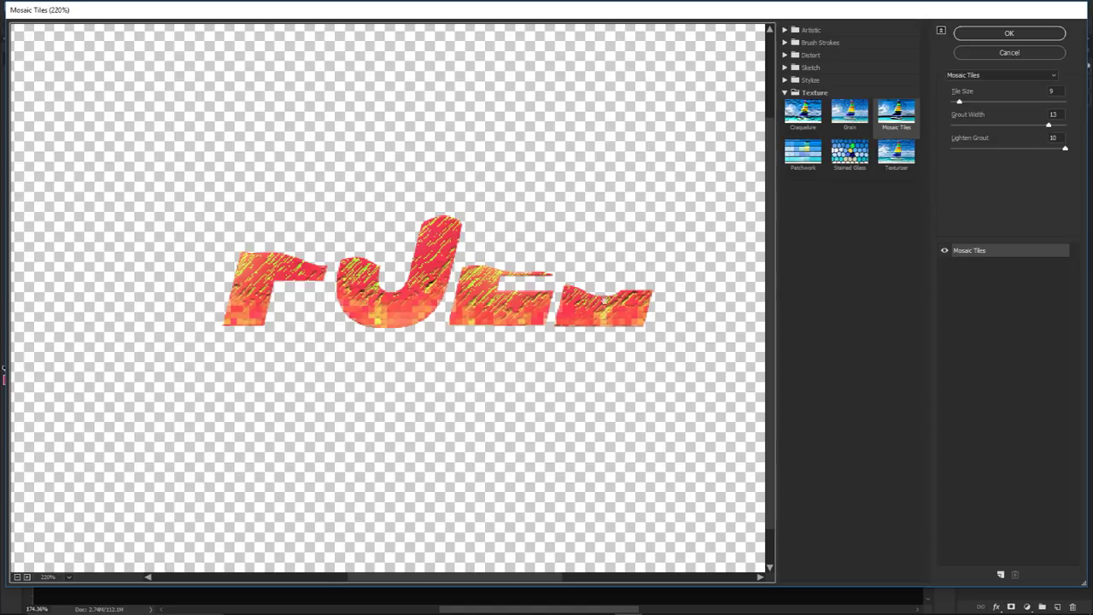
{"action": "scroll", "coordinate": [605, 300], "scroll_direction": "down", "scroll_amount": 5}
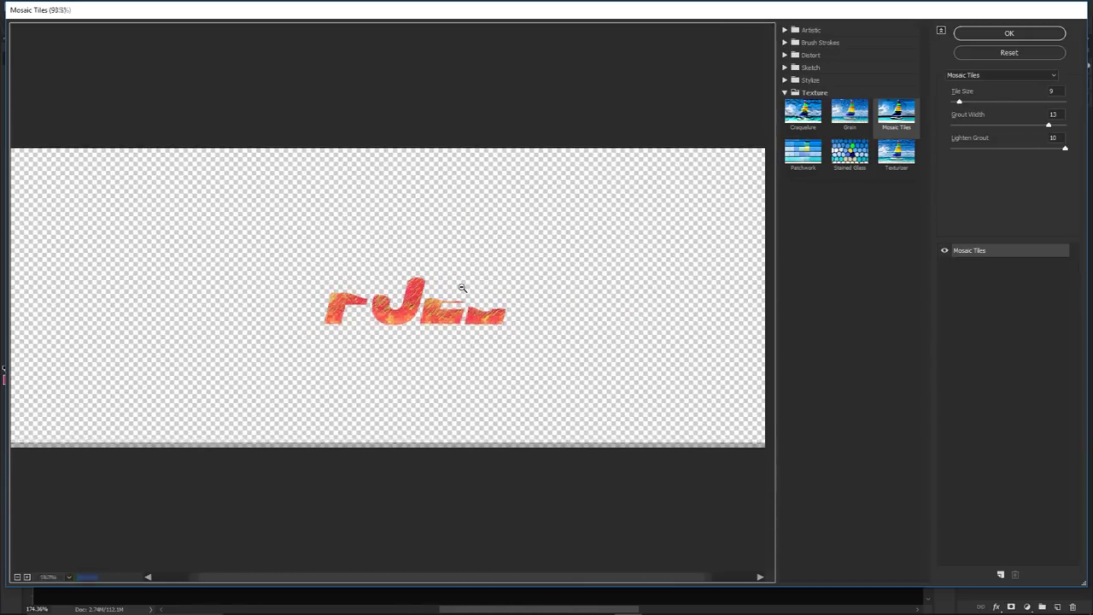
{"action": "scroll", "coordinate": [462, 291], "scroll_direction": "down", "scroll_amount": 1}
{"action": "left_click", "coordinate": [1048, 125]}
{"action": "left_click", "coordinate": [1065, 148]}
{"action": "left_click_drag", "start_coordinate": [960, 102], "coordinate": [1023, 108]}
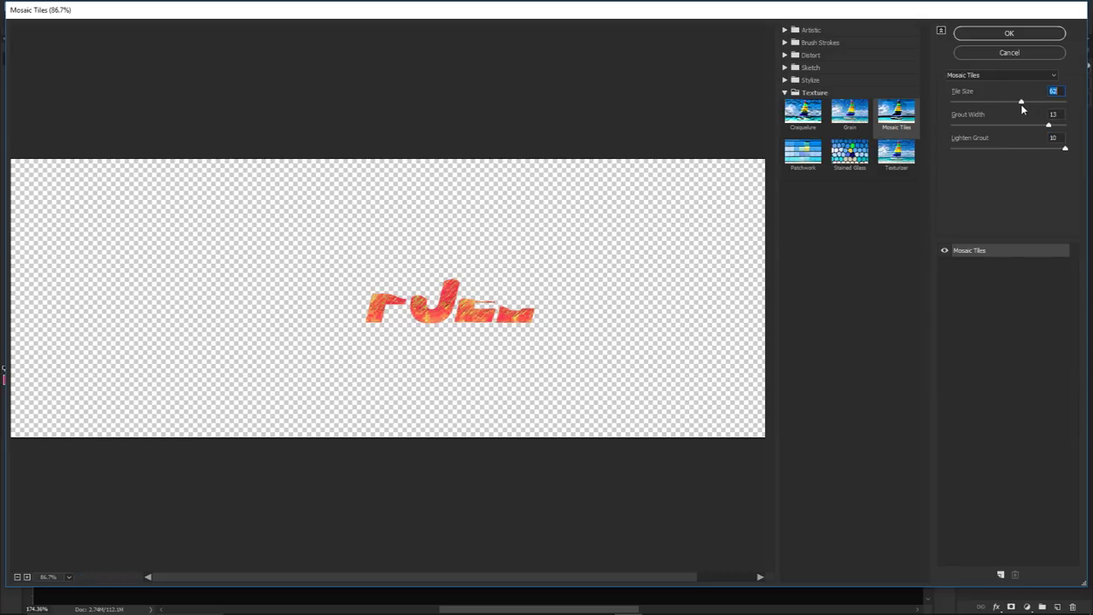
{"action": "left_click", "coordinate": [971, 35]}
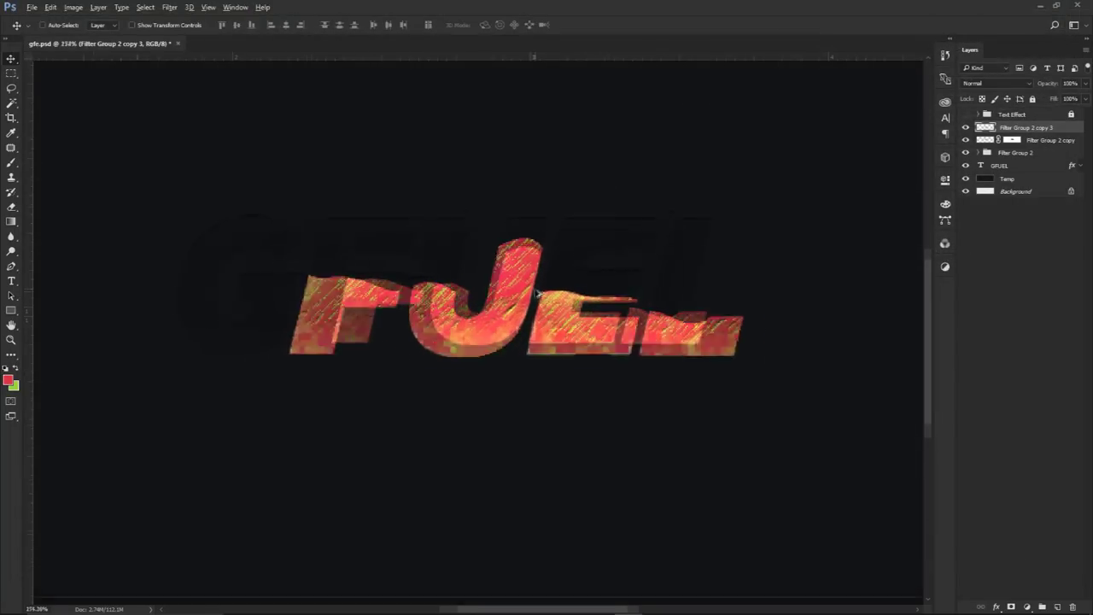
Erase the mosaic-filtered layer softly along the upper parts of the letters with an enlarged eraser
{"action": "scroll", "coordinate": [574, 276], "scroll_direction": "down", "scroll_amount": 3}
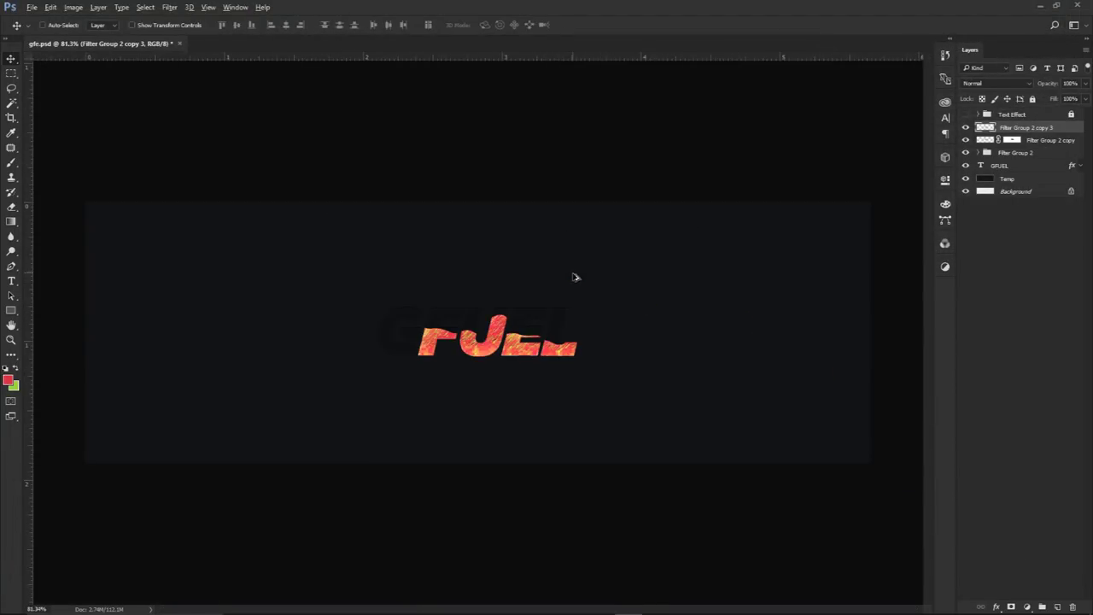
{"action": "key", "text": "e"}
{"action": "key", "text": "alt+e"}
{"action": "left_click", "coordinate": [572, 318]}
{"action": "key", "text": "bracketright"}
{"action": "key", "text": "bracketright"}
{"action": "key", "text": "bracketright"}
{"action": "key", "text": "bracketright"}
{"action": "left_click_drag", "start_coordinate": [585, 320], "coordinate": [577, 321]}
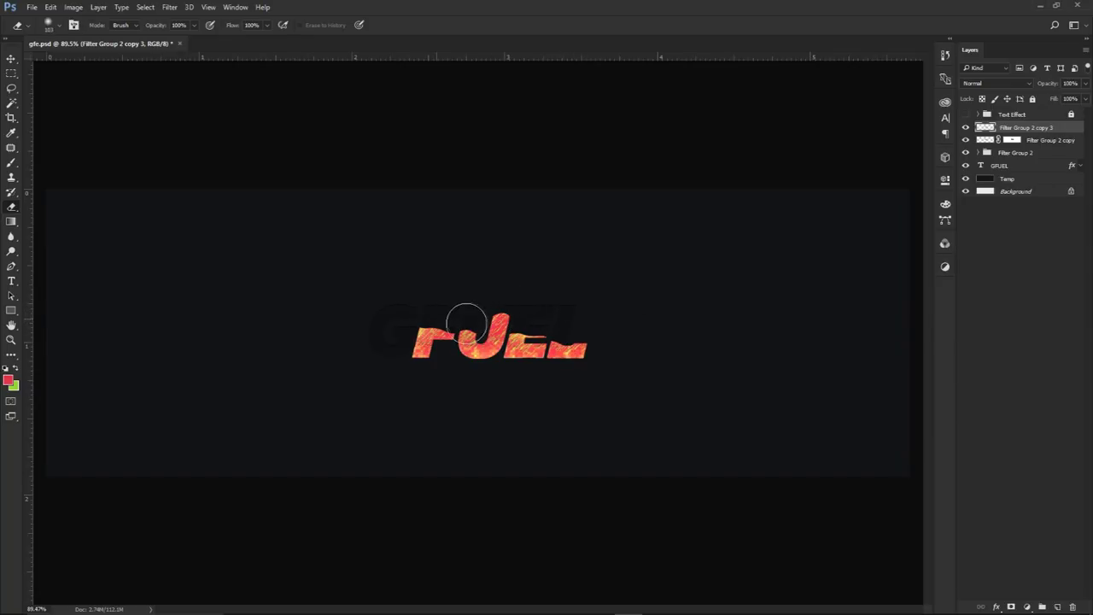
{"action": "scroll", "coordinate": [494, 358], "scroll_direction": "up", "scroll_amount": 5}
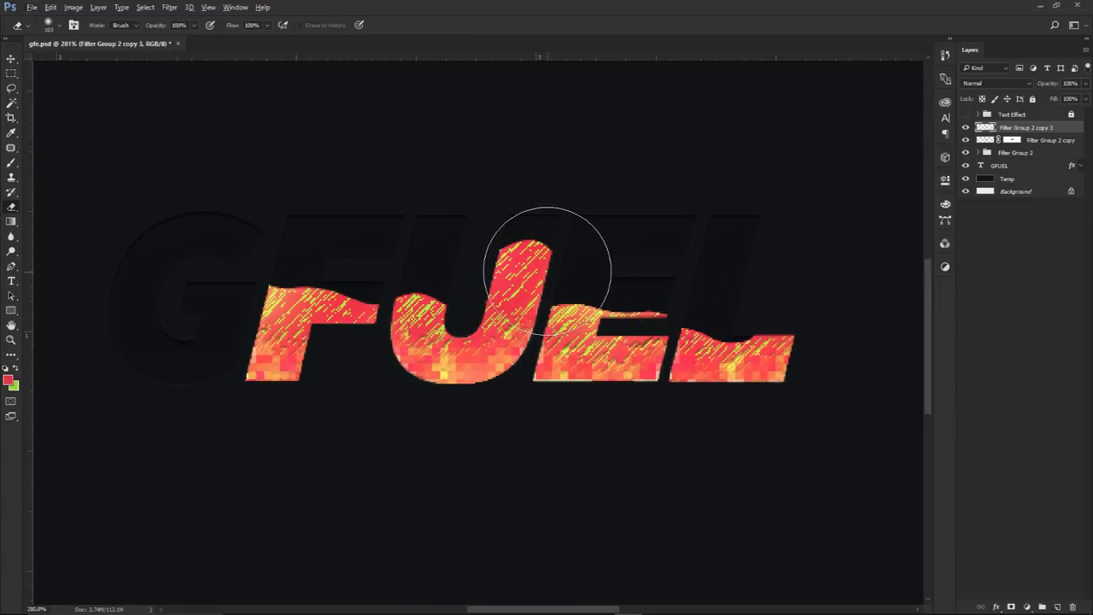
Rename the masked patchwork layer as 1 and the mosaic-filtered layer above it as 2
{"action": "double_click", "coordinate": [1049, 140]}
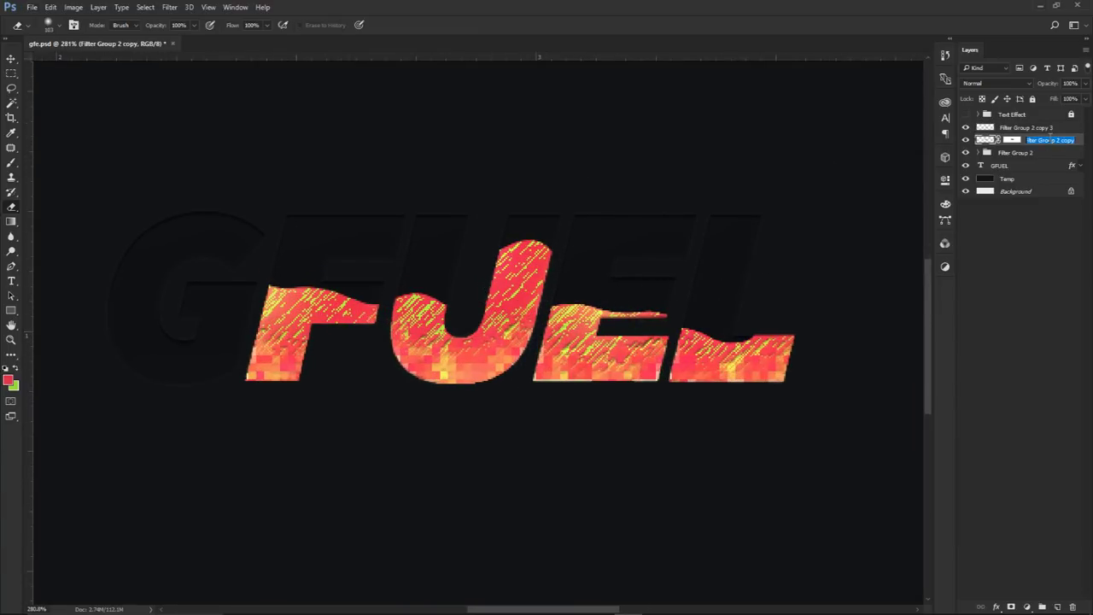
{"action": "type", "text": "1"}
{"action": "key", "text": "Return"}
{"action": "key", "text": "v"}
{"action": "double_click", "coordinate": [1030, 127]}
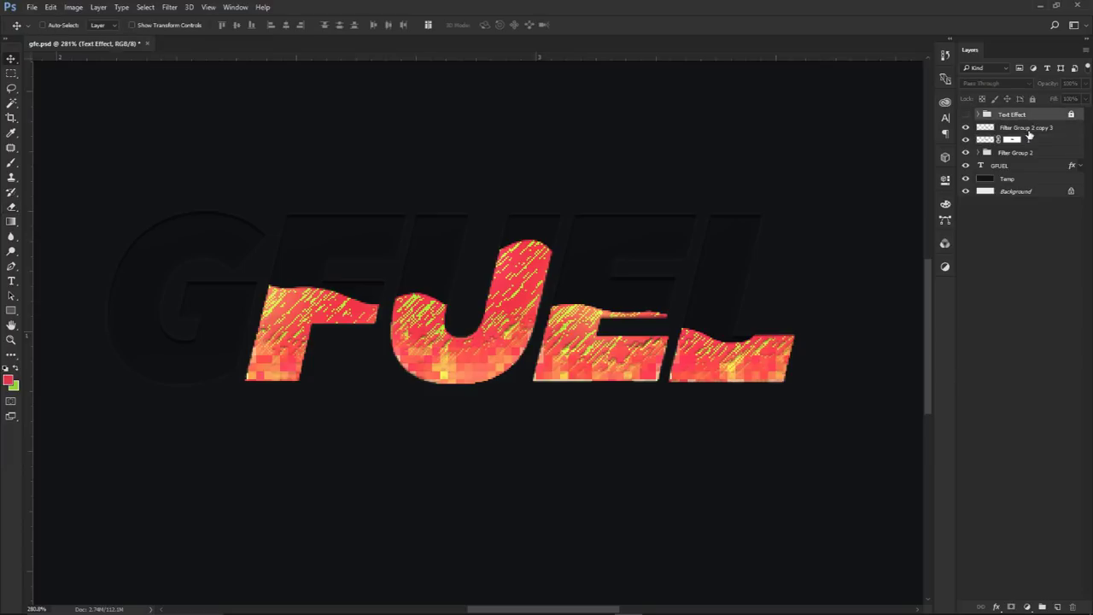
{"action": "type", "text": "2"}
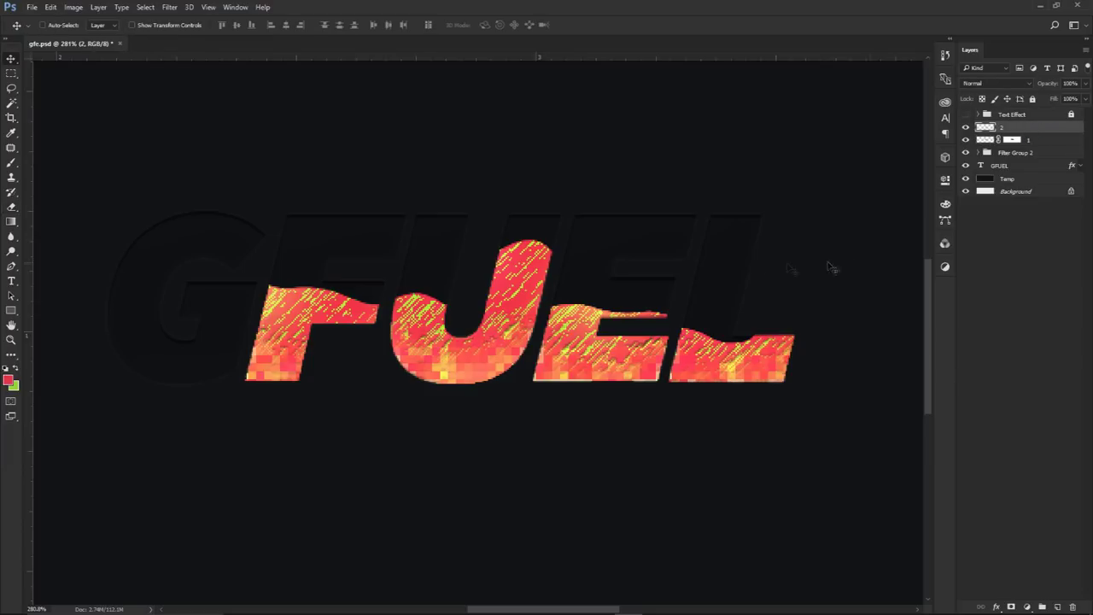
{"action": "left_click", "coordinate": [724, 271], "text": "ctrl"}
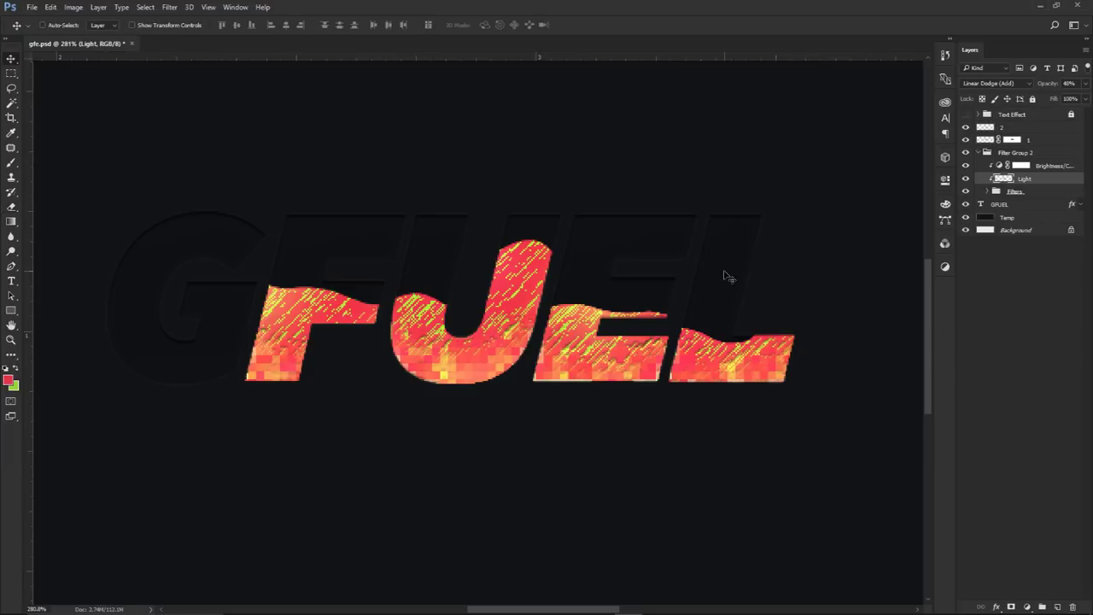
Duplicate layers 2 and 1 together with Filter Group 2 and merge the duplicates into one layer
{"action": "left_click", "coordinate": [979, 153]}
{"action": "left_click", "coordinate": [1016, 130]}
{"action": "left_click", "coordinate": [1020, 153], "text": "shift"}
{"action": "key", "text": "ctrl+j"}
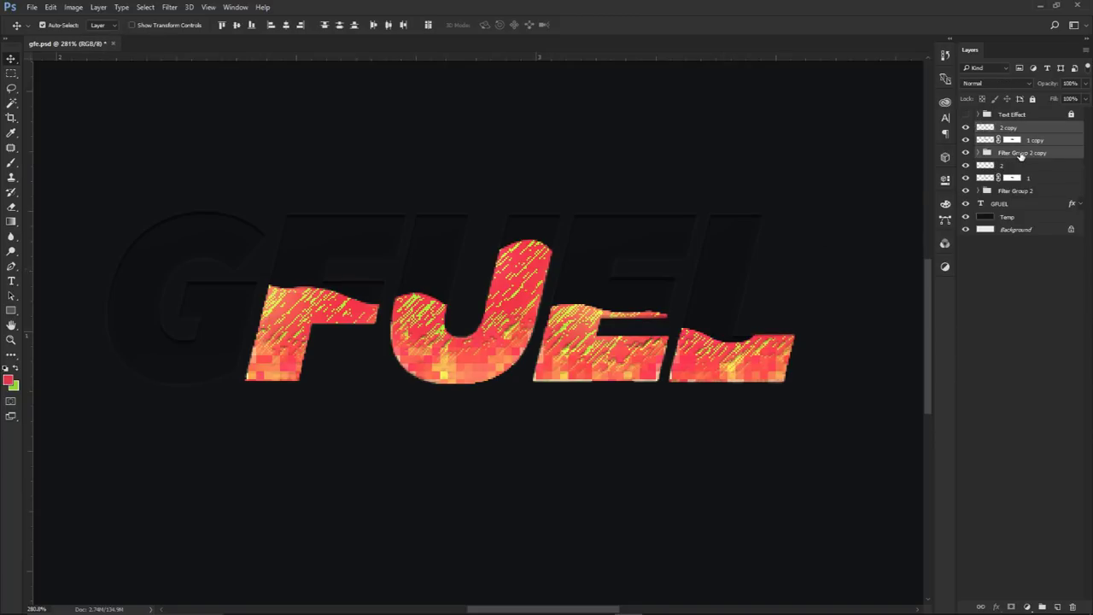
{"action": "key", "text": "ctrl+e"}
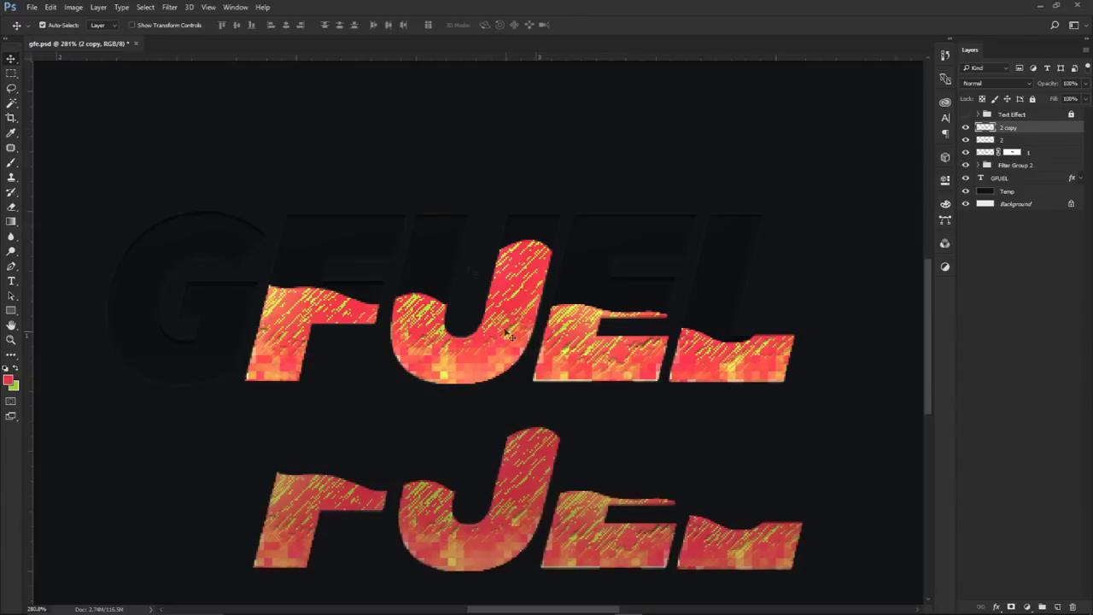
Apply the Dry Brush filter to the merged layer with Brush Size 5, Brush Detail 8 and Texture 1
{"action": "left_click", "coordinate": [170, 6]}
{"action": "left_click", "coordinate": [189, 51]}
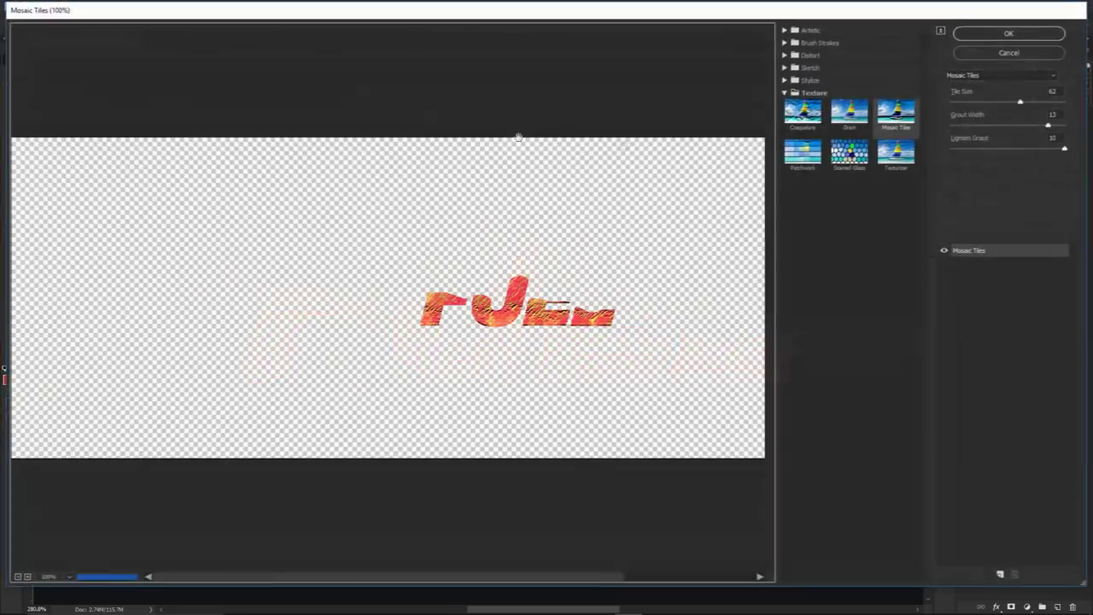
{"action": "left_click", "coordinate": [810, 30]}
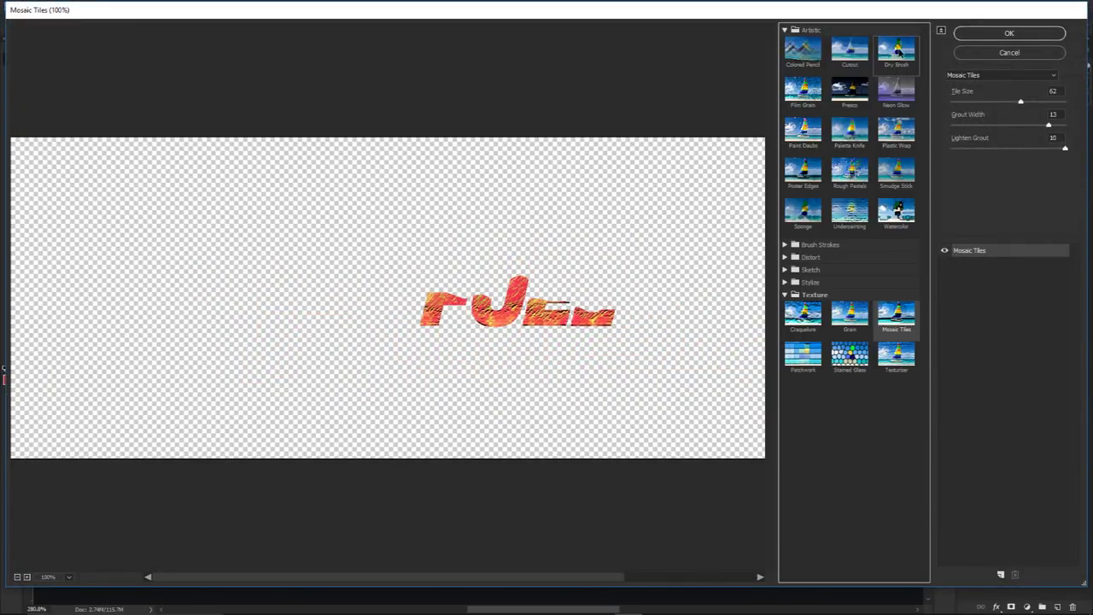
{"action": "left_click", "coordinate": [896, 49]}
{"action": "left_click", "coordinate": [534, 298], "text": "ctrl"}
{"action": "left_click", "coordinate": [569, 313], "text": "alt"}
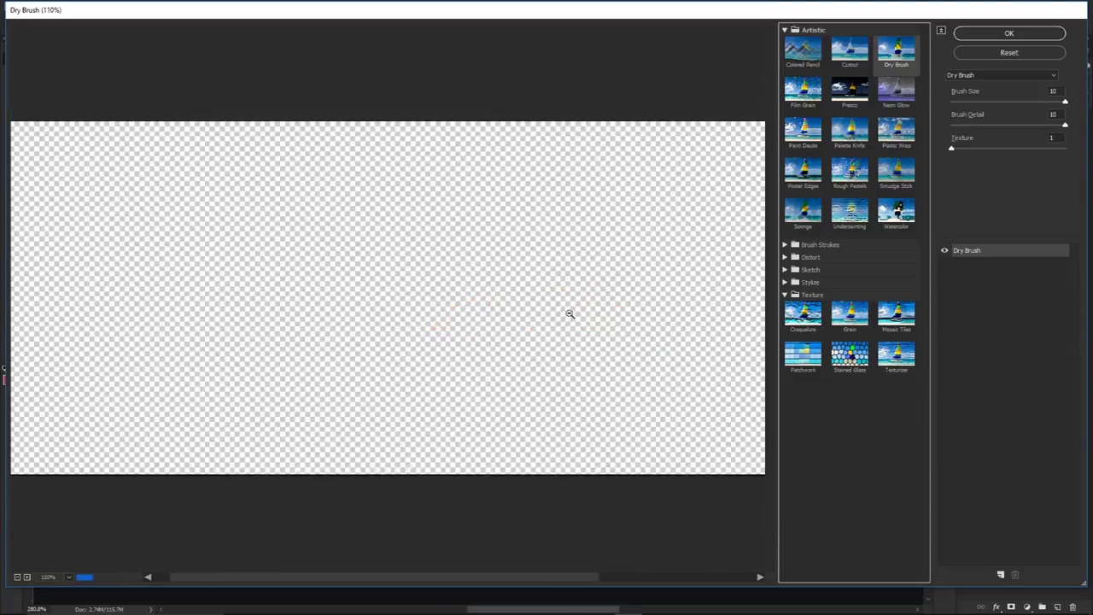
{"action": "left_click_drag", "start_coordinate": [967, 149], "coordinate": [895, 143]}
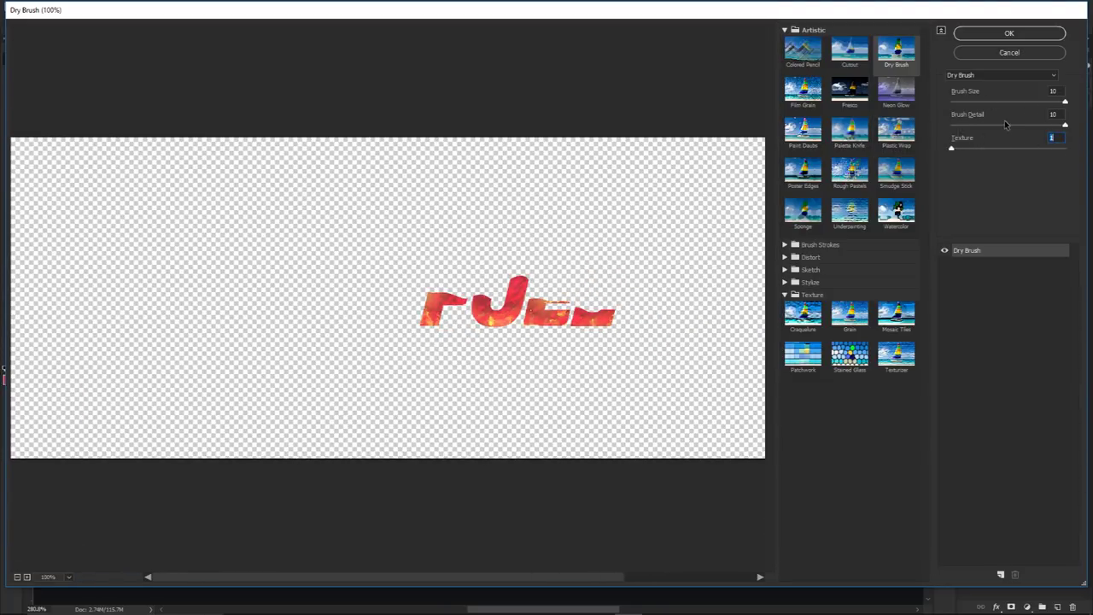
{"action": "left_click", "coordinate": [954, 125]}
{"action": "mouse_move", "coordinate": [958, 131]}
{"action": "left_mouse_down"}
{"action": "mouse_move", "coordinate": [1072, 130]}
{"action": "mouse_move", "coordinate": [975, 103]}
{"action": "mouse_move", "coordinate": [1028, 104]}
{"action": "mouse_move", "coordinate": [1007, 106]}
{"action": "left_mouse_up"}
{"action": "left_click", "coordinate": [1009, 34]}
Add a layer mask to the dry-brushed layer and rename the layer as 3
{"action": "key", "text": "e"}
{"action": "key", "text": "alt+e"}
{"action": "left_click", "coordinate": [791, 248]}
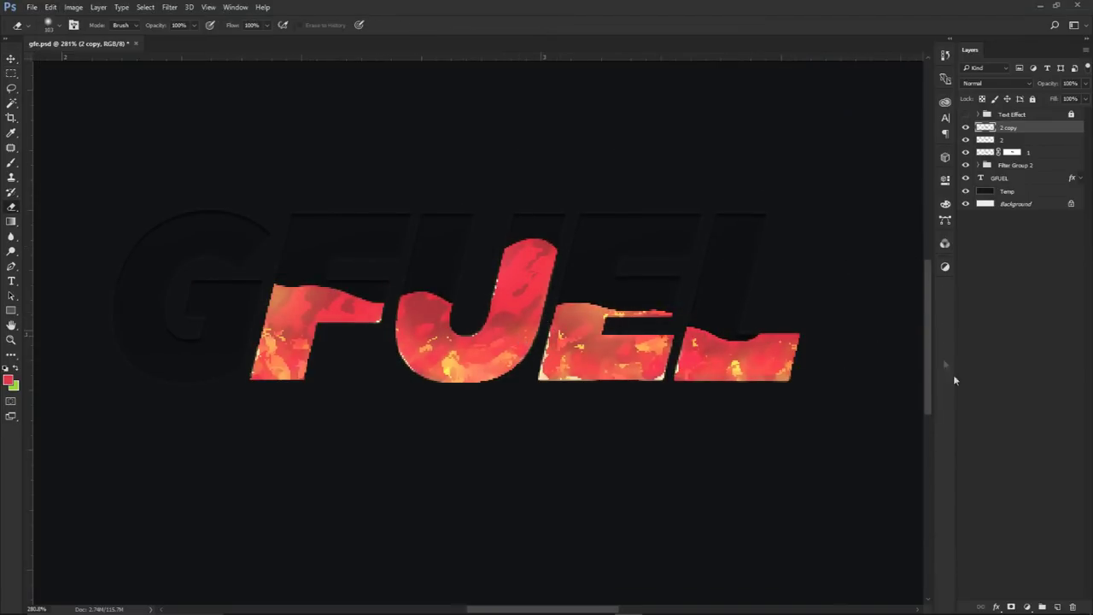
{"action": "left_click", "coordinate": [1013, 605]}
{"action": "double_click", "coordinate": [1035, 128]}
{"action": "left_click", "coordinate": [1009, 128]}
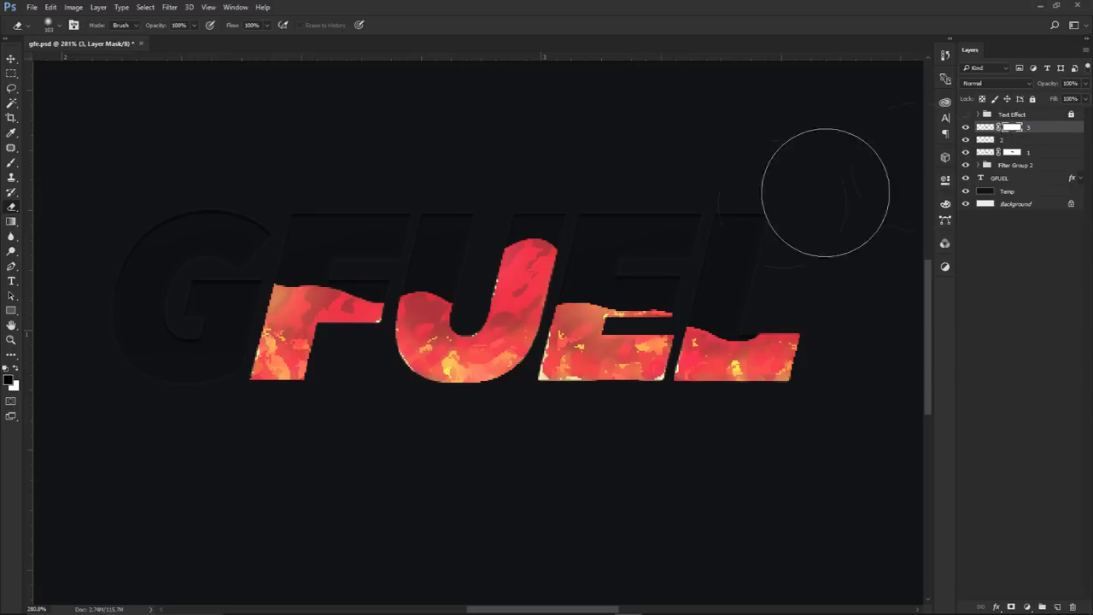
Paint black with a soft brush on layer 3's mask along the upper parts of the letters
{"action": "key", "text": "v"}
{"action": "left_click", "coordinate": [715, 266], "text": "ctrl"}
{"action": "key", "text": "ctrl+z"}
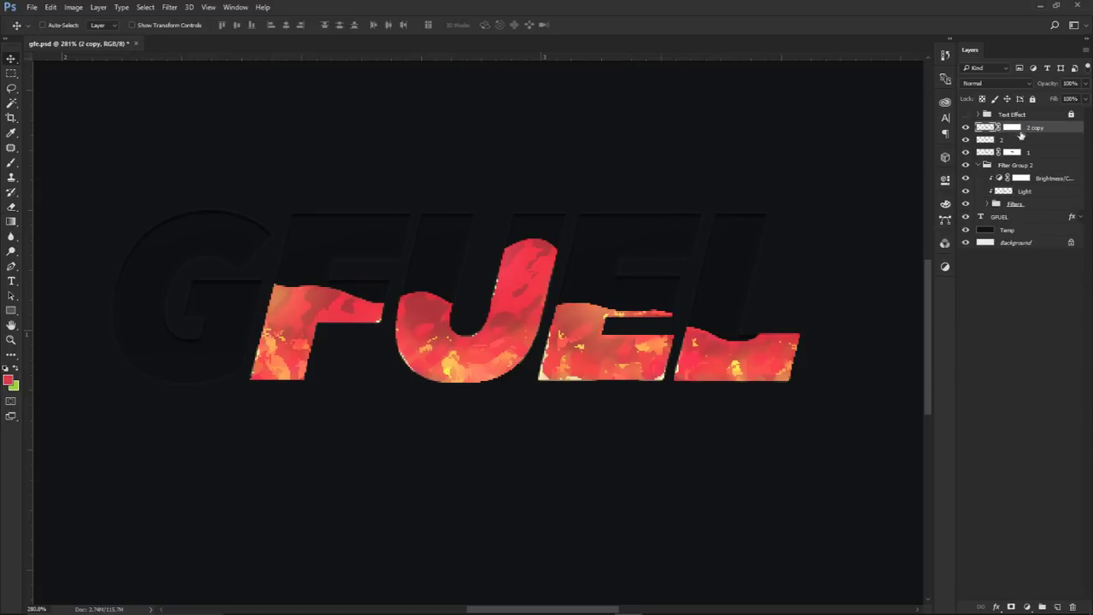
{"action": "key", "text": "ctrl+z"}
{"action": "left_click", "coordinate": [1012, 128]}
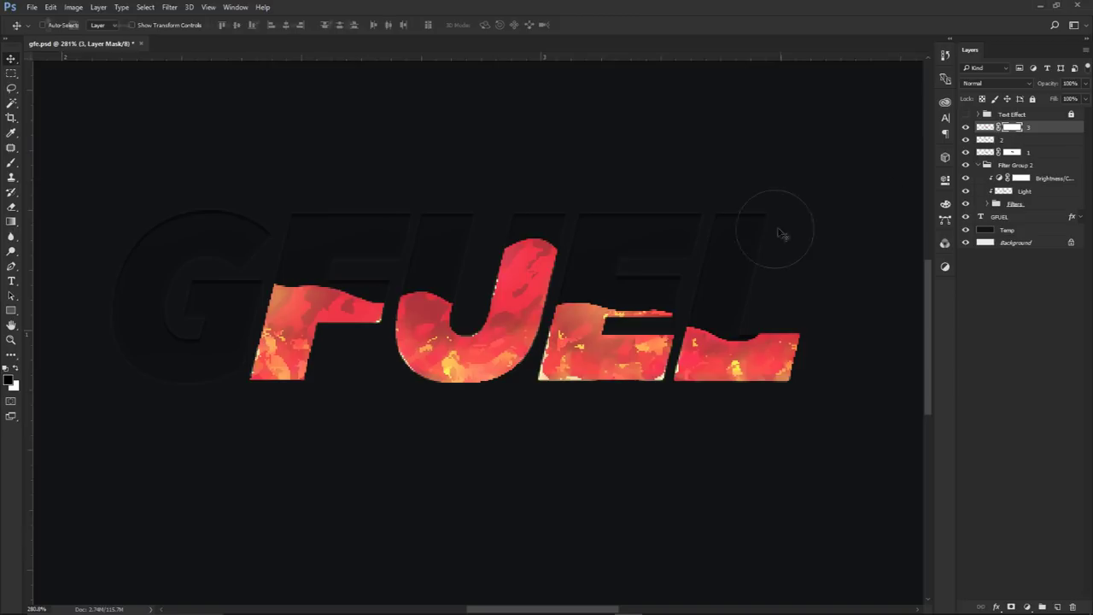
{"action": "key", "text": "b"}
{"action": "mouse_move", "coordinate": [776, 296]}
{"action": "left_mouse_down"}
{"action": "mouse_move", "coordinate": [737, 302]}
{"action": "mouse_move", "coordinate": [590, 248]}
{"action": "mouse_move", "coordinate": [590, 260]}
{"action": "mouse_move", "coordinate": [541, 246]}
{"action": "mouse_move", "coordinate": [447, 276]}
{"action": "mouse_move", "coordinate": [417, 254]}
{"action": "mouse_move", "coordinate": [282, 254]}
{"action": "mouse_move", "coordinate": [371, 254]}
{"action": "left_mouse_up"}
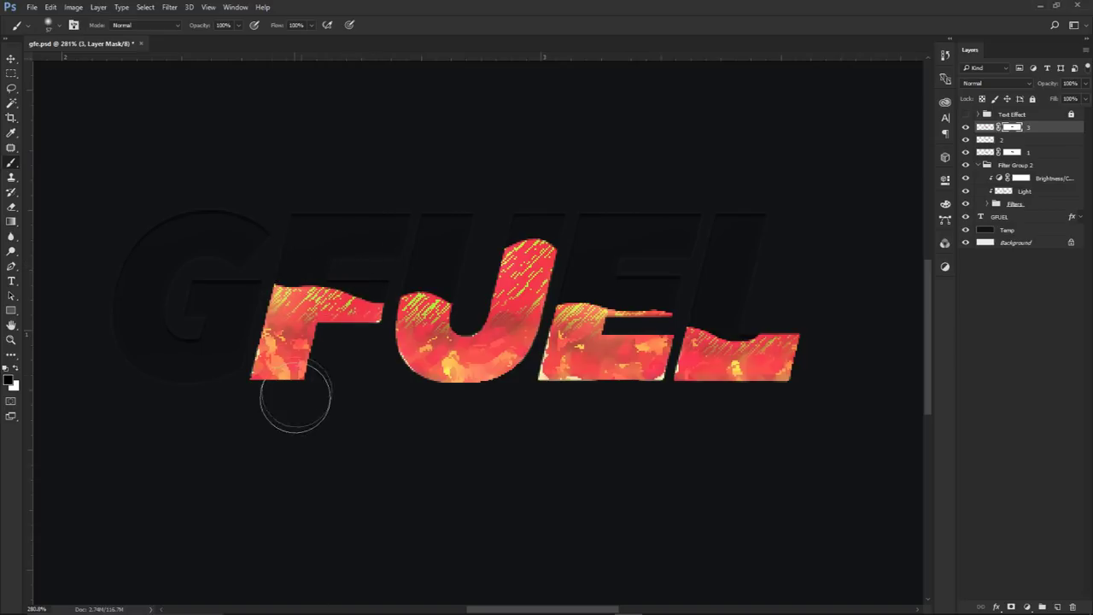
Duplicate layers 3, 2 and 1 together with Filter Group 2 and merge the duplicates into one layer
{"action": "key", "text": "ctrl+0"}
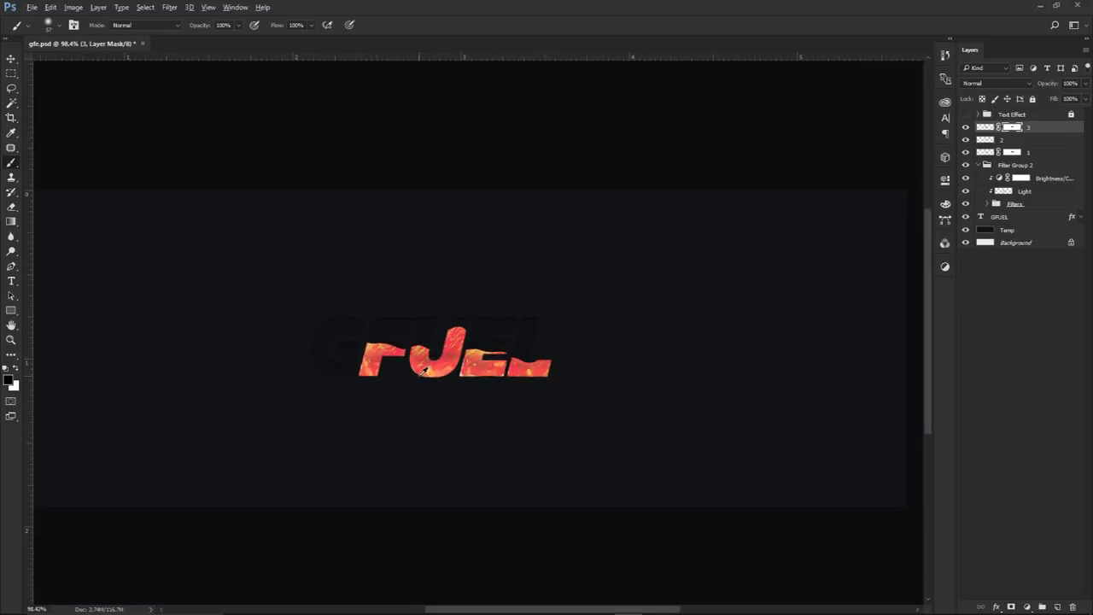
{"action": "scroll", "coordinate": [425, 371], "scroll_direction": "down", "scroll_amount": 1}
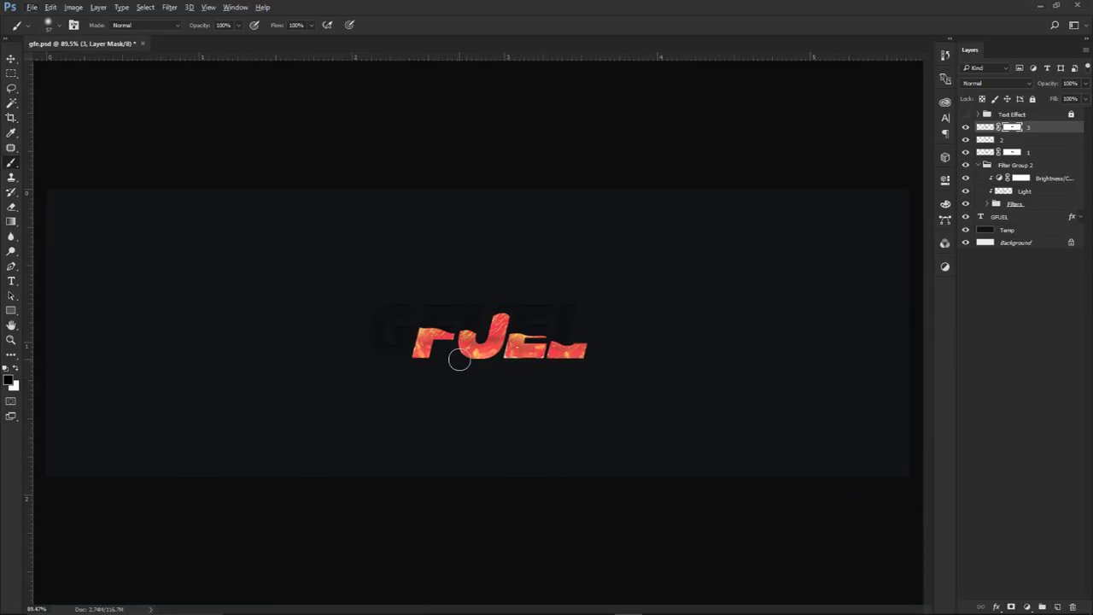
{"action": "key", "text": "v"}
{"action": "key", "text": "alt+v"}
{"action": "key", "text": "Escape"}
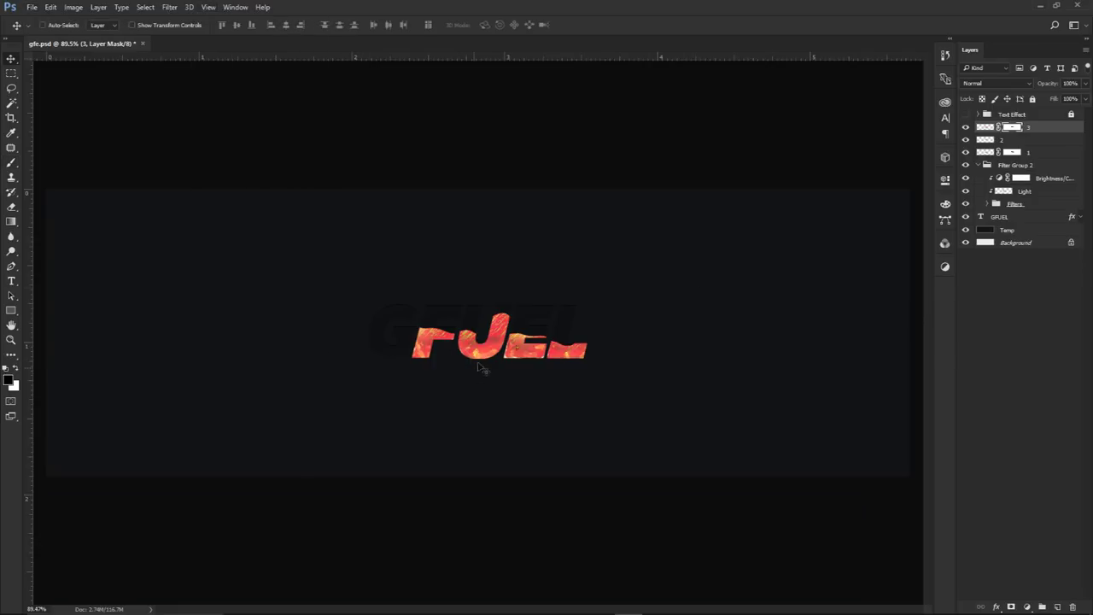
{"action": "left_click", "coordinate": [977, 165]}
{"action": "left_click", "coordinate": [1017, 167], "text": "shift"}
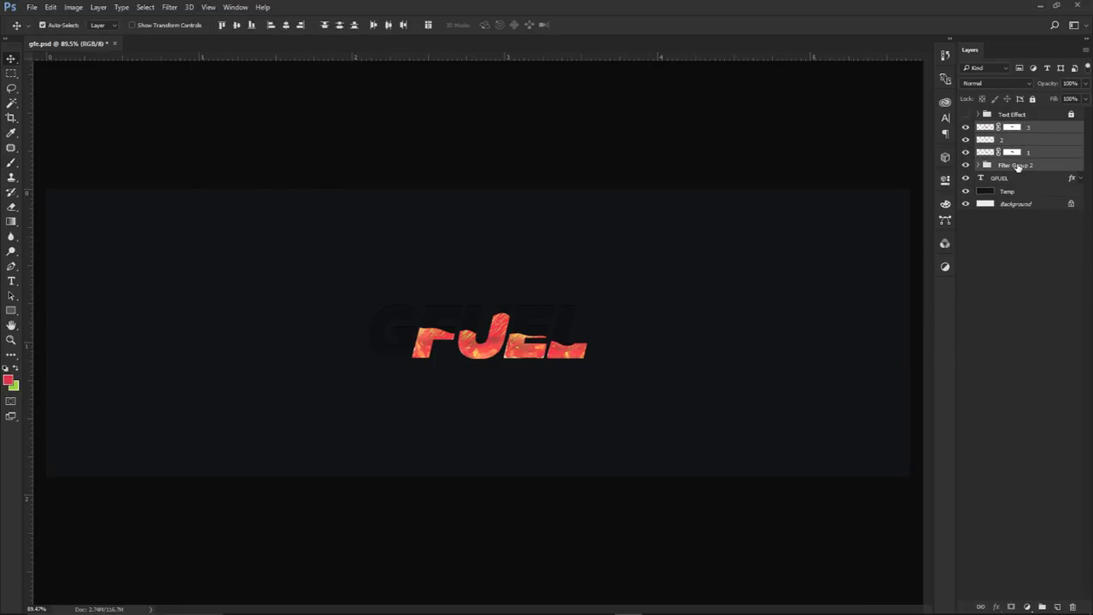
{"action": "key", "text": "ctrl+j"}
{"action": "key", "text": "ctrl+e"}
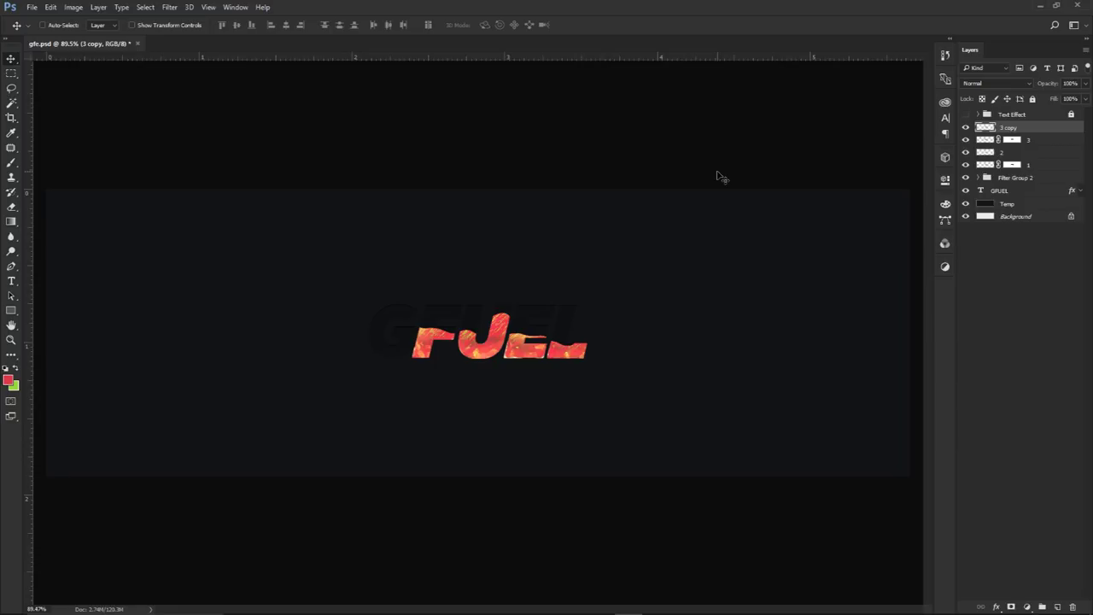
Rename the newly merged layer as 4
{"action": "double_click", "coordinate": [1010, 126]}
{"action": "type", "text": "4"}
{"action": "key", "text": "Return"}
Apply the Paint Daubs filter to layer 4 from the Filter Gallery
{"action": "key", "text": "b"}
{"action": "left_click", "coordinate": [169, 7]}
{"action": "left_click", "coordinate": [190, 52]}
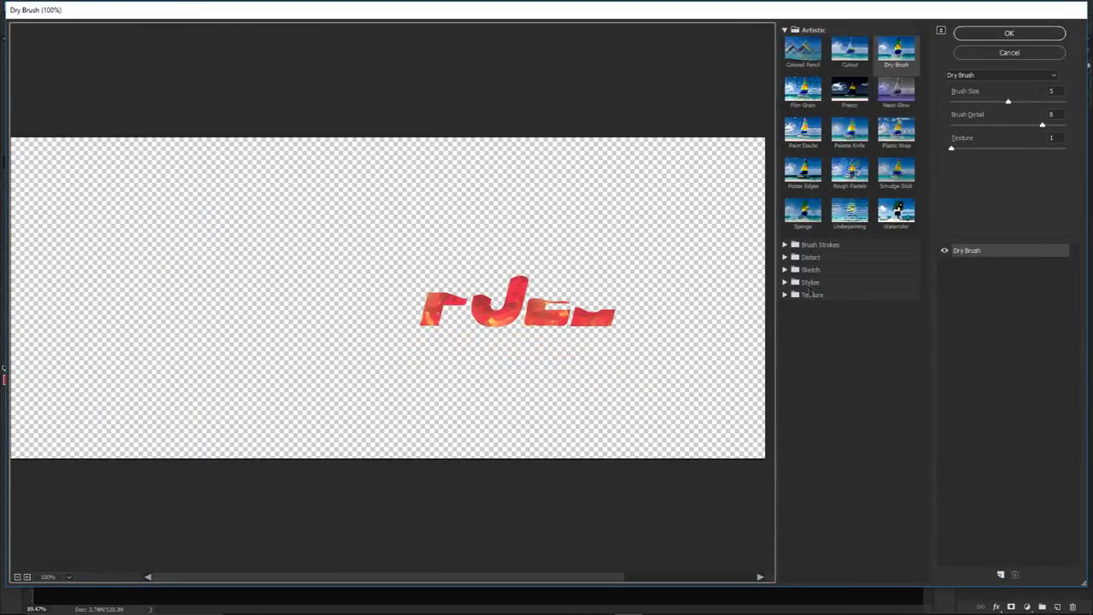
{"action": "left_click", "coordinate": [809, 294]}
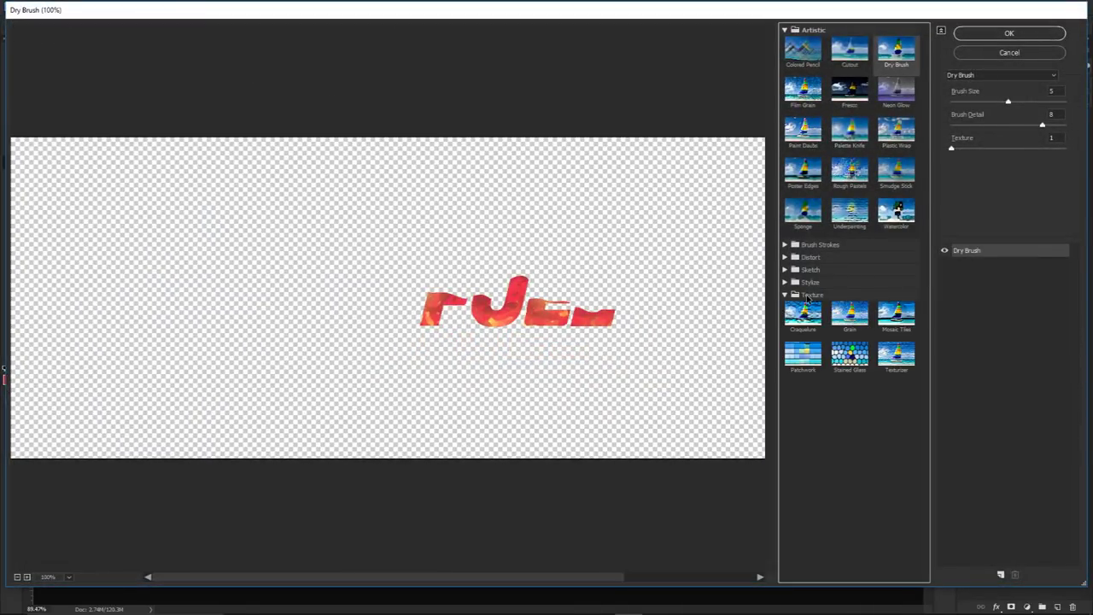
{"action": "left_click", "coordinate": [806, 136]}
{"action": "left_click", "coordinate": [1025, 34]}
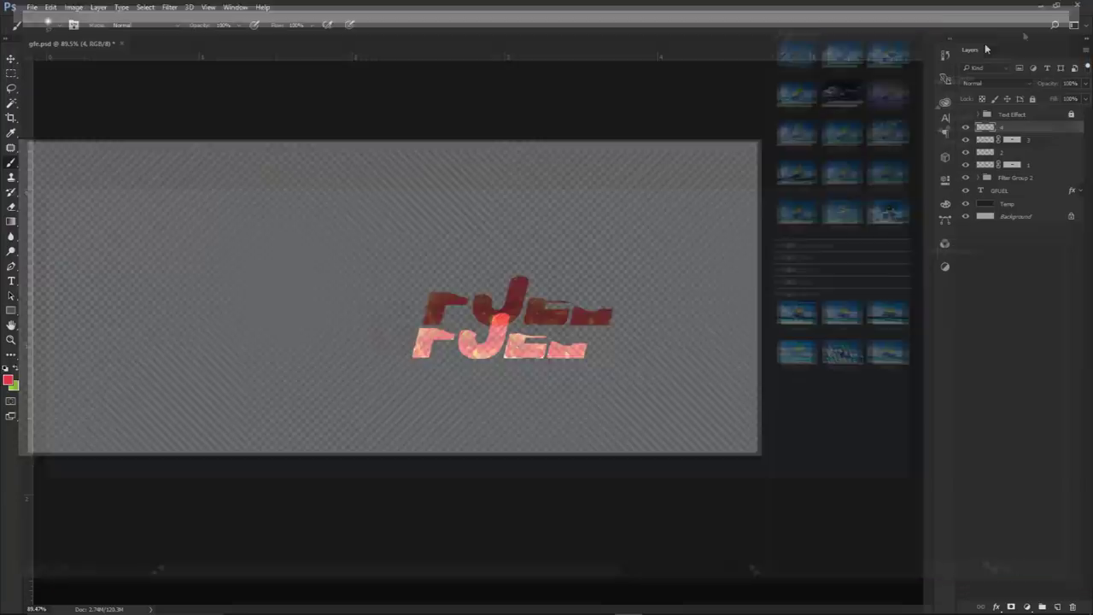
Duplicate layers 4, 3, 2 and 1 together with Filter Group 2 and merge the duplicates into one layer
{"action": "scroll", "coordinate": [541, 326], "scroll_direction": "up", "scroll_amount": 4}
{"action": "scroll", "coordinate": [522, 331], "scroll_direction": "down", "scroll_amount": 6}
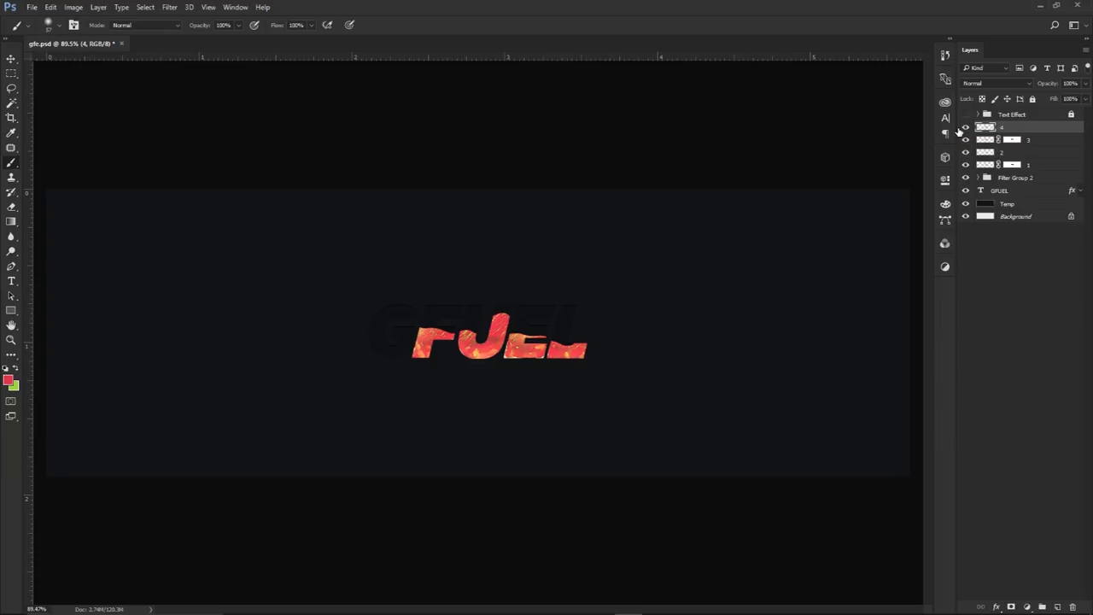
{"action": "key", "text": "v"}
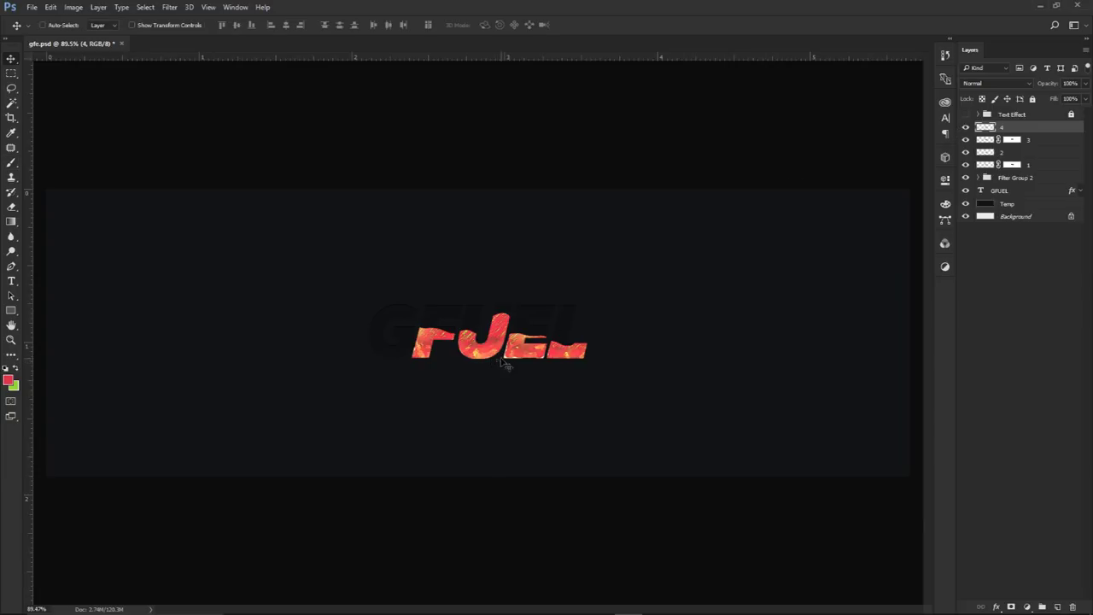
{"action": "scroll", "coordinate": [476, 357], "scroll_direction": "up", "scroll_amount": 3}
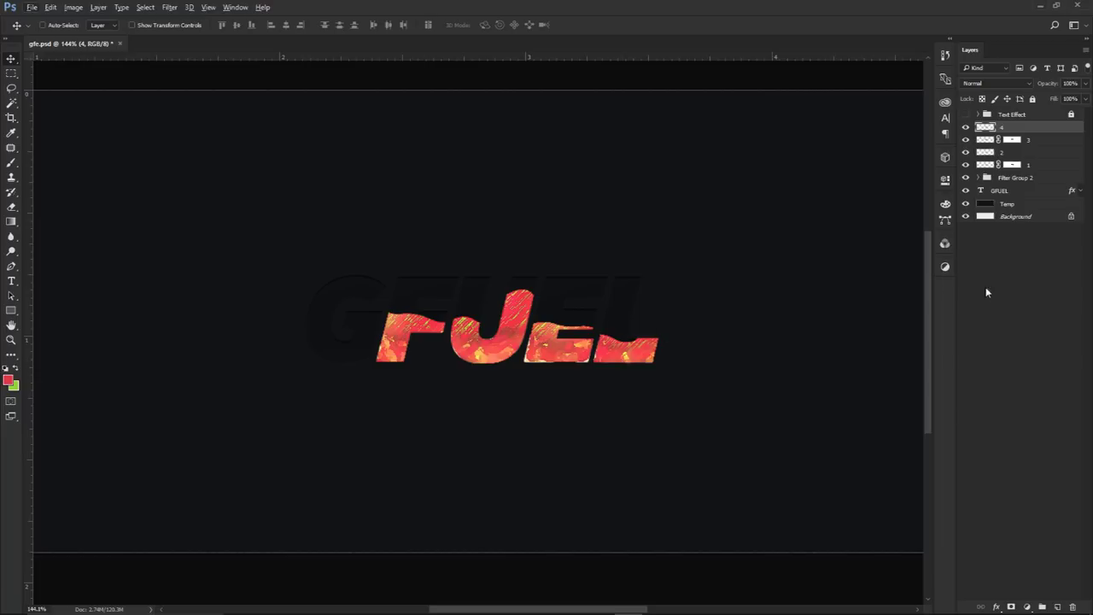
{"action": "left_click", "coordinate": [1024, 178], "text": "shift"}
{"action": "key", "text": "ctrl+j"}
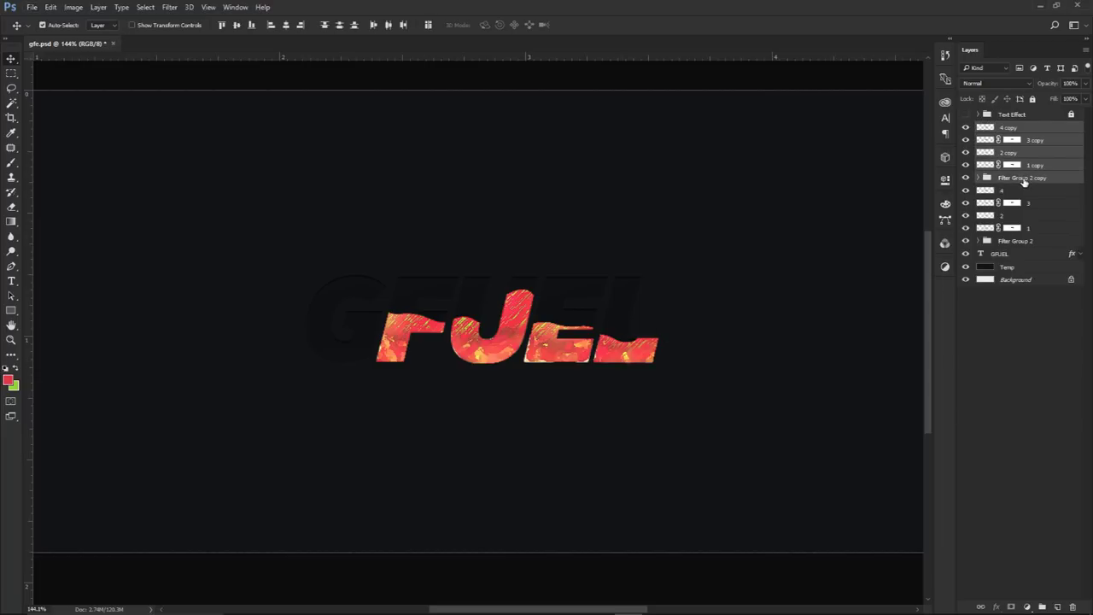
{"action": "key", "text": "ctrl+e"}
{"action": "left_click_drag", "start_coordinate": [608, 175], "coordinate": [610, 333]}
{"action": "left_click_drag", "start_coordinate": [620, 495], "coordinate": [678, 184]}
{"action": "key", "text": "ctrl+alt+z"}
{"action": "key", "text": "ctrl+alt+z"}
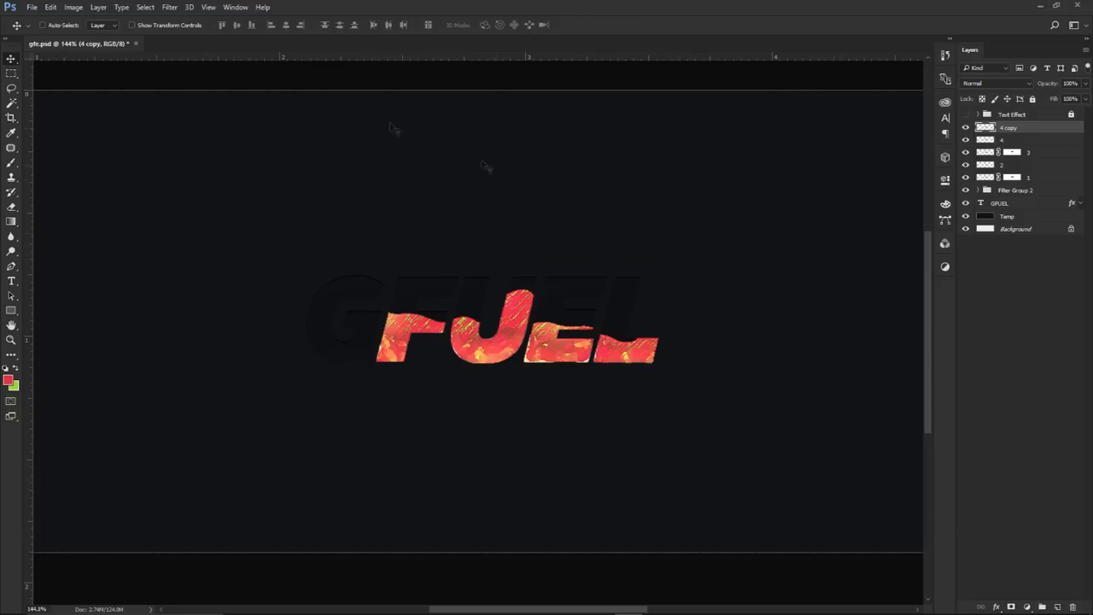
Try the Wave distortion on the merged copy with 5 generators, wavelength 10 to 17 and amplitude 1 to 33
{"action": "left_click", "coordinate": [169, 8]}
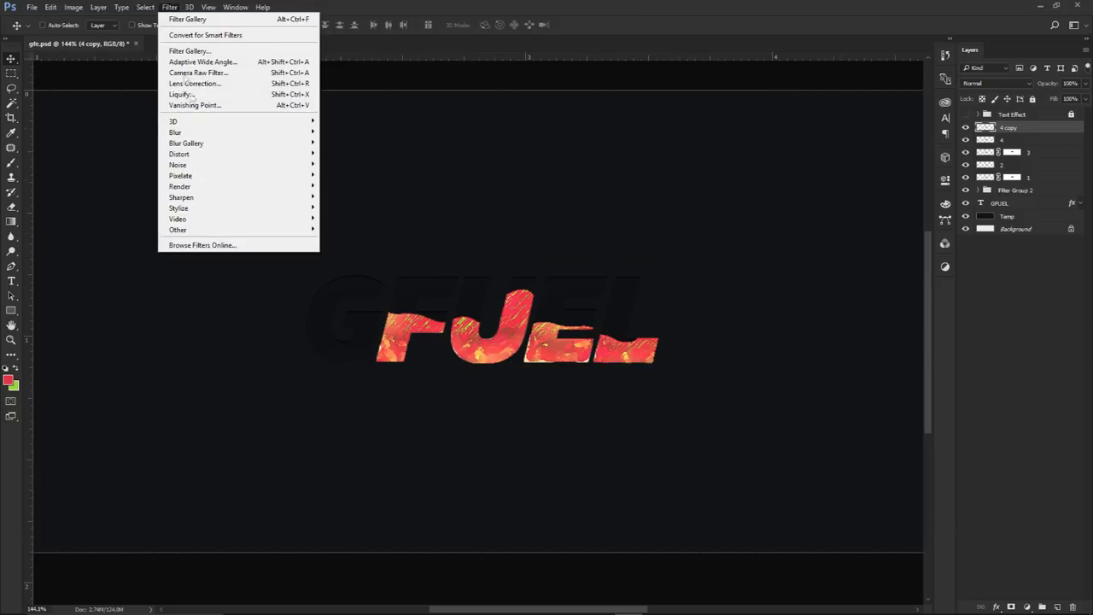
{"action": "mouse_move", "coordinate": [190, 188]}
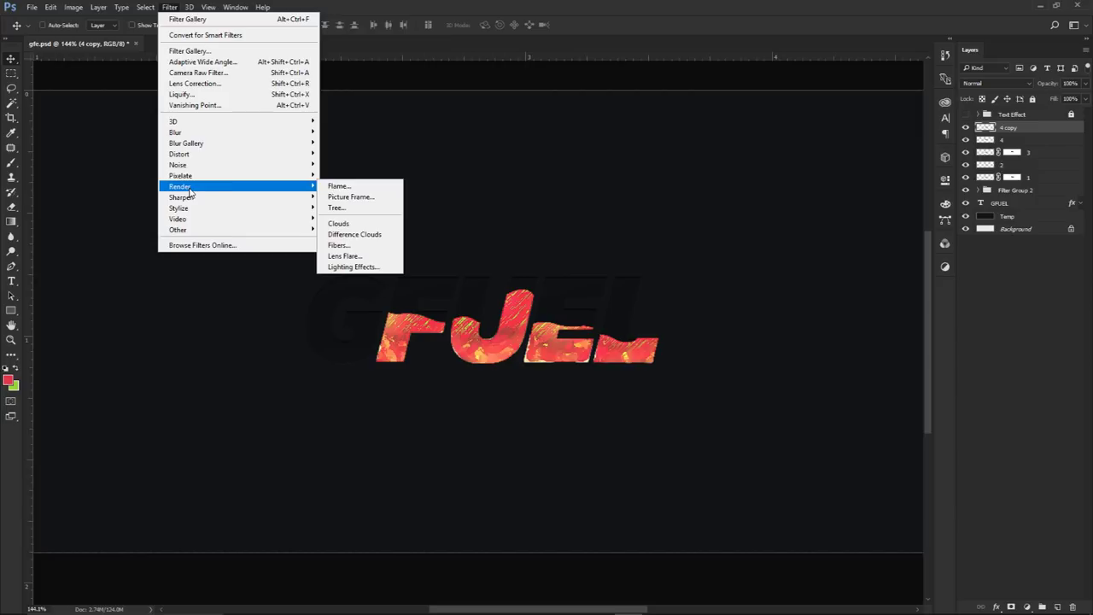
{"action": "mouse_move", "coordinate": [183, 210]}
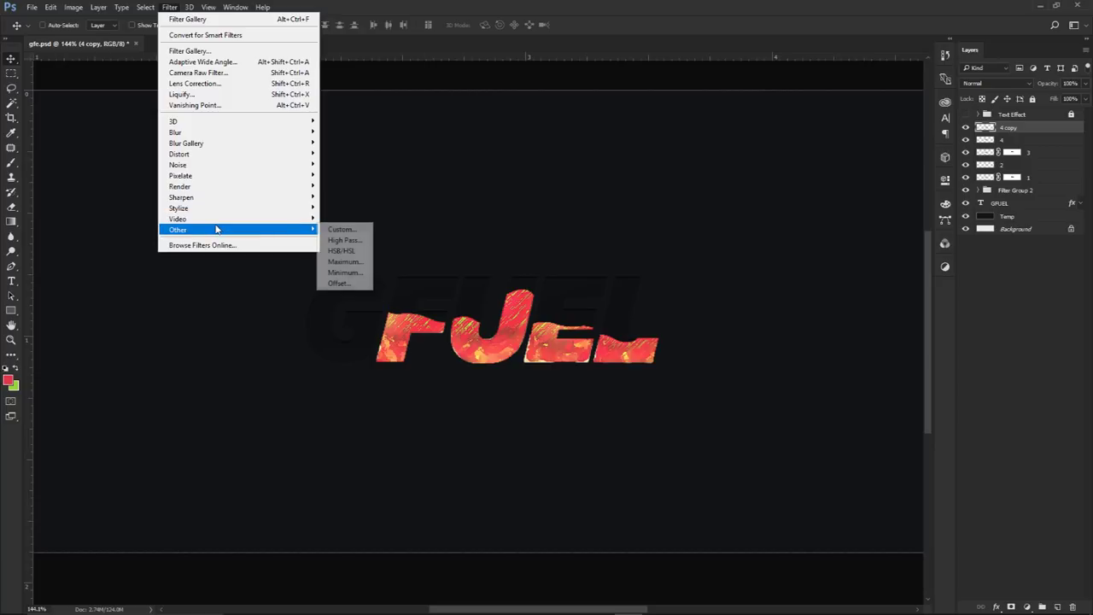
{"action": "mouse_move", "coordinate": [202, 158]}
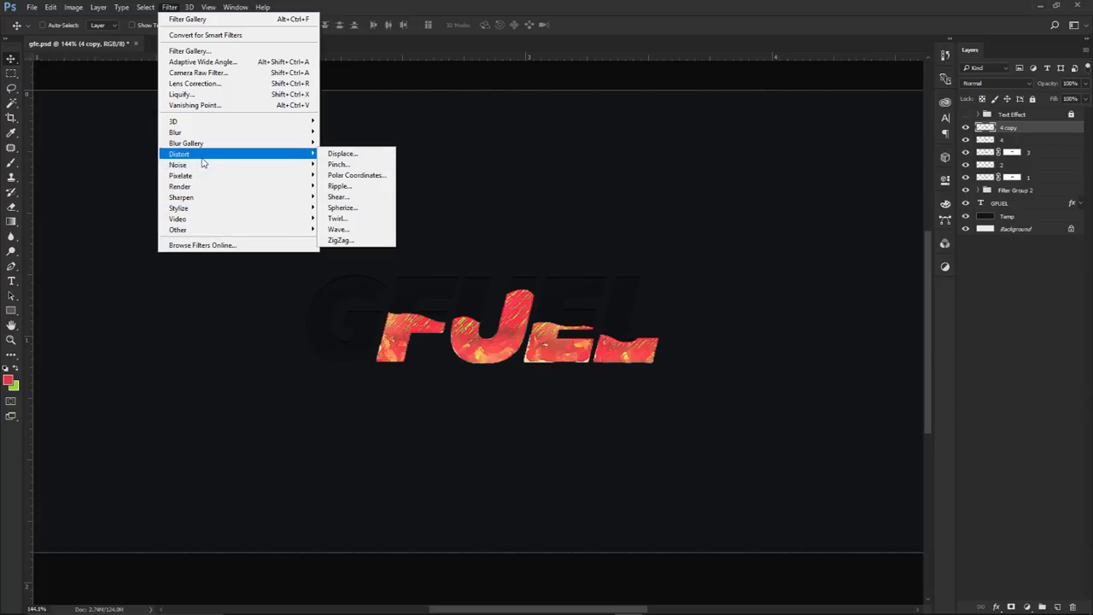
{"action": "left_click", "coordinate": [339, 227]}
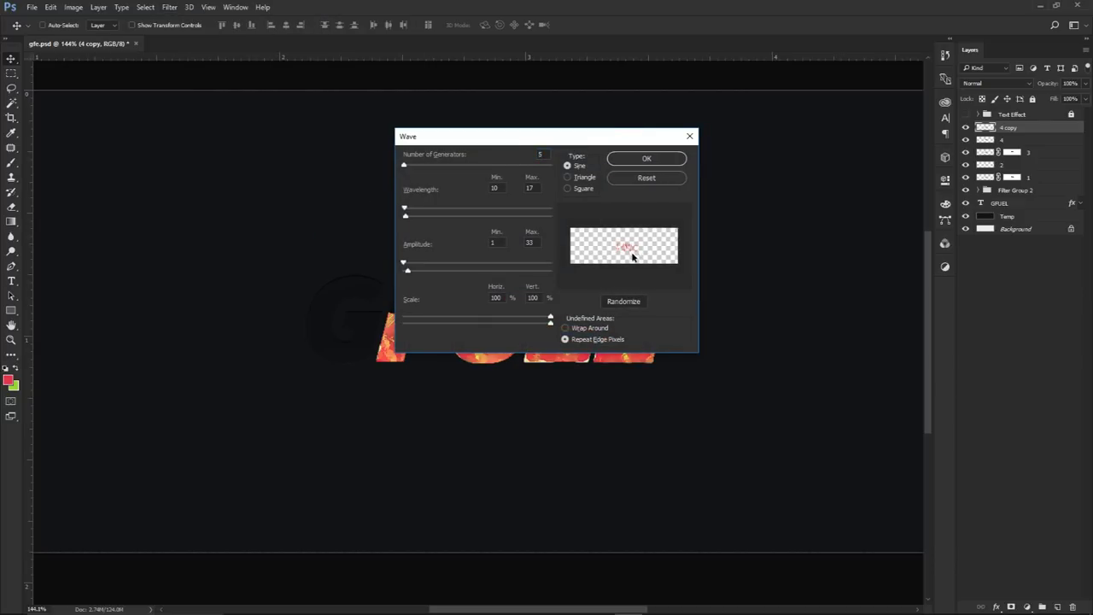
{"action": "left_click_drag", "start_coordinate": [556, 137], "coordinate": [546, 68]}
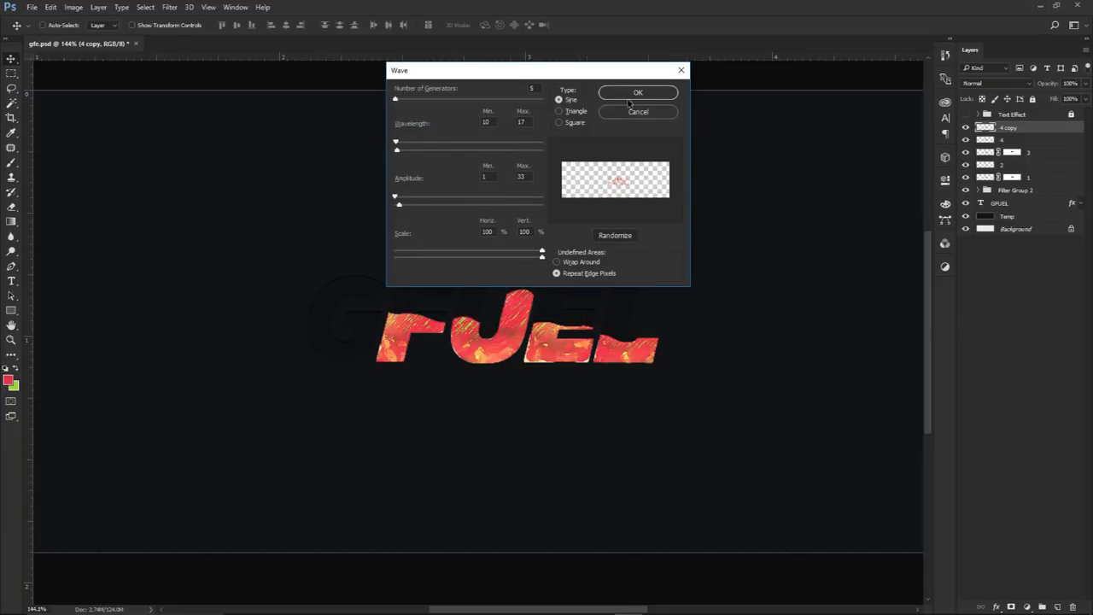
{"action": "left_click", "coordinate": [636, 82]}
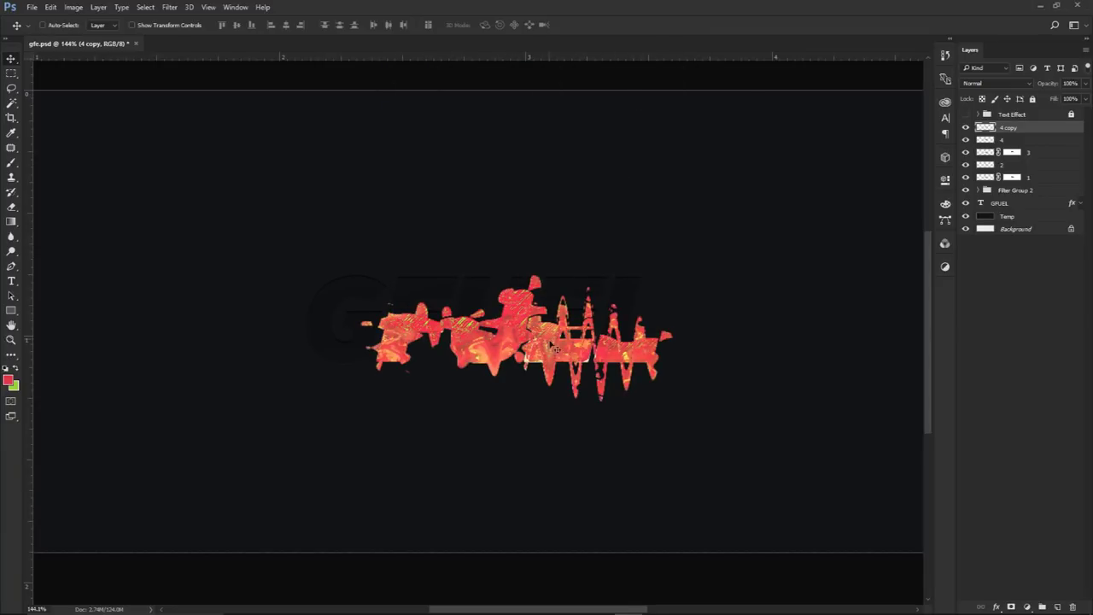
{"action": "key", "text": "ctrl+z"}
Apply the Wave distortion to the merged 4 copy layer with 5 generators, wavelength 10 to 17 and amplitude 1 to 33
{"action": "left_click", "coordinate": [170, 7]}
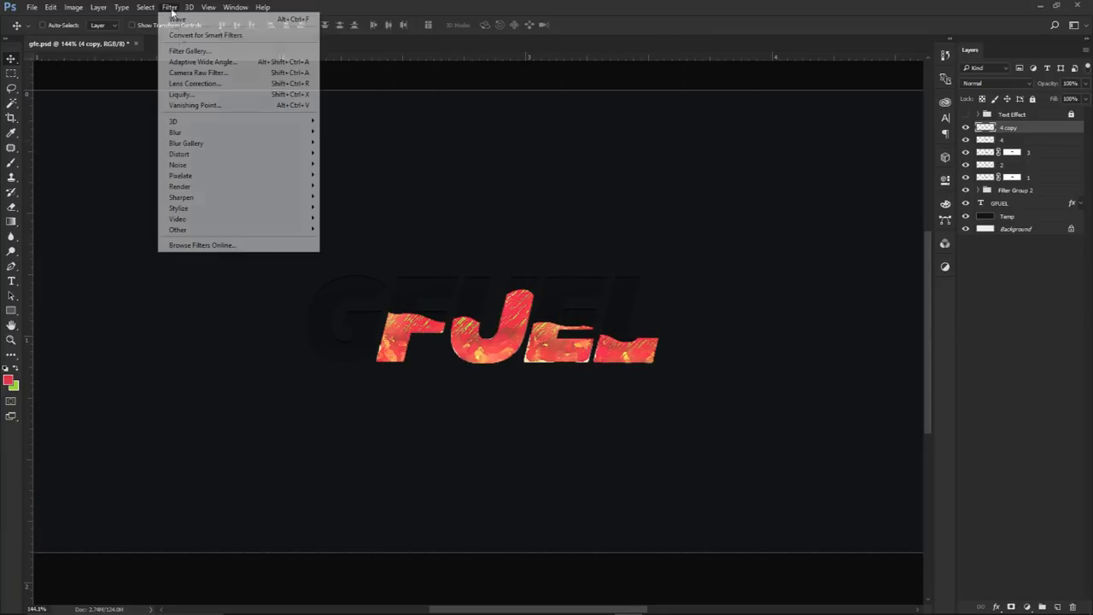
{"action": "mouse_move", "coordinate": [190, 188]}
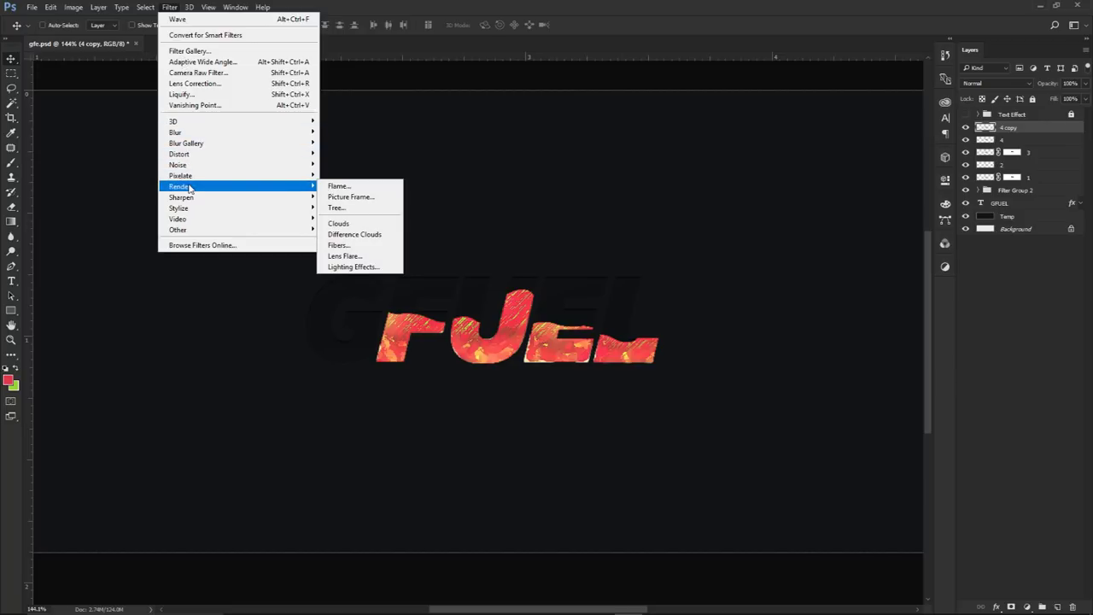
{"action": "mouse_move", "coordinate": [184, 153]}
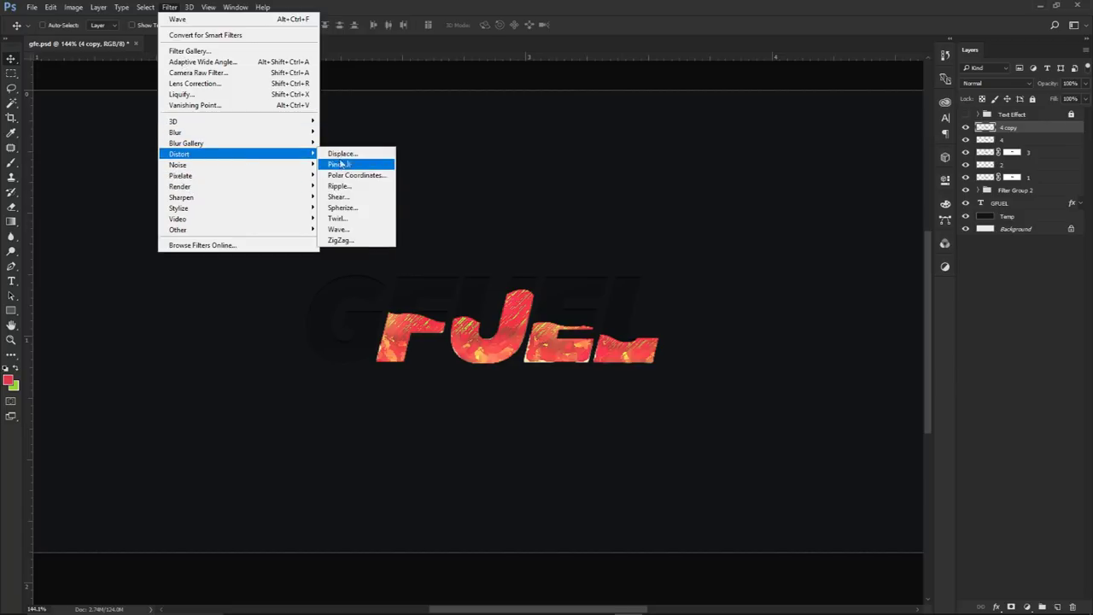
{"action": "left_click", "coordinate": [337, 230]}
{"action": "left_click_drag", "start_coordinate": [525, 74], "coordinate": [612, 157]}
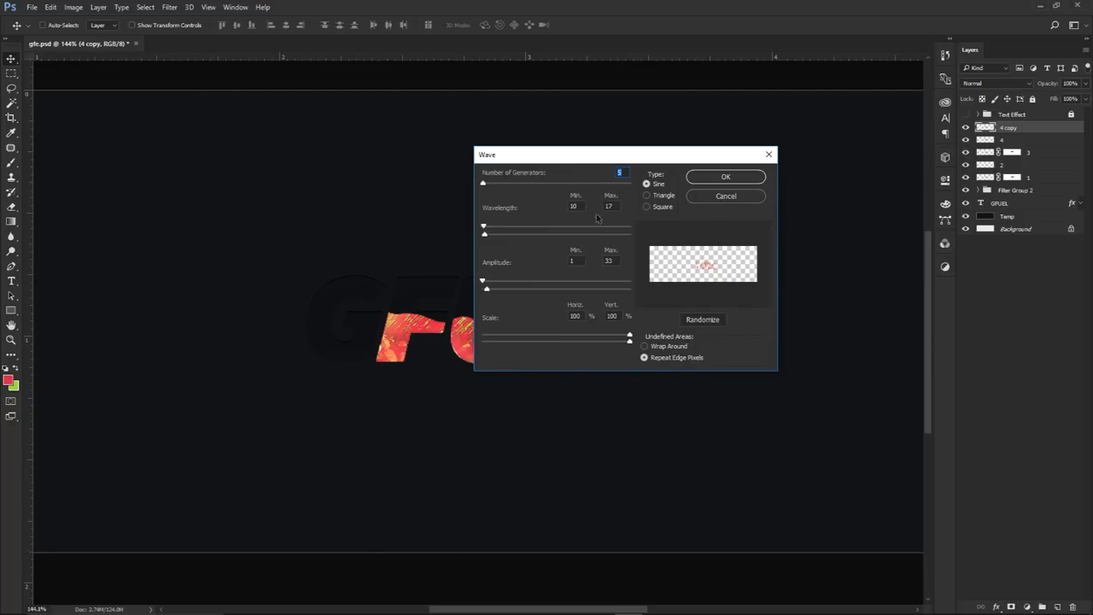
{"action": "key", "text": "Tab"}
{"action": "key", "text": "Tab"}
{"action": "left_click", "coordinate": [708, 182]}
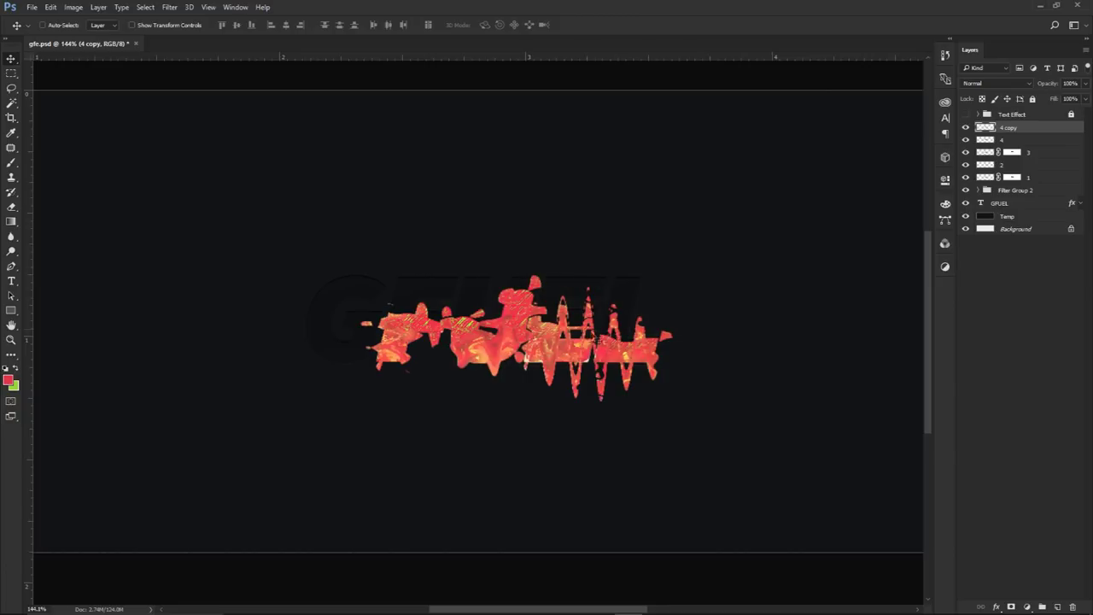
Rename the distorted layer as Wave and move it below the GFUEL text layer
{"action": "double_click", "coordinate": [1007, 128]}
{"action": "type", "text": "Wabe"}
{"action": "key", "text": "Return"}
{"action": "double_click", "coordinate": [1007, 127]}
{"action": "type", "text": "Wave"}
{"action": "key", "text": "Return"}
{"action": "left_click_drag", "start_coordinate": [985, 134], "coordinate": [987, 205]}
{"action": "left_click_drag", "start_coordinate": [658, 297], "coordinate": [652, 297]}
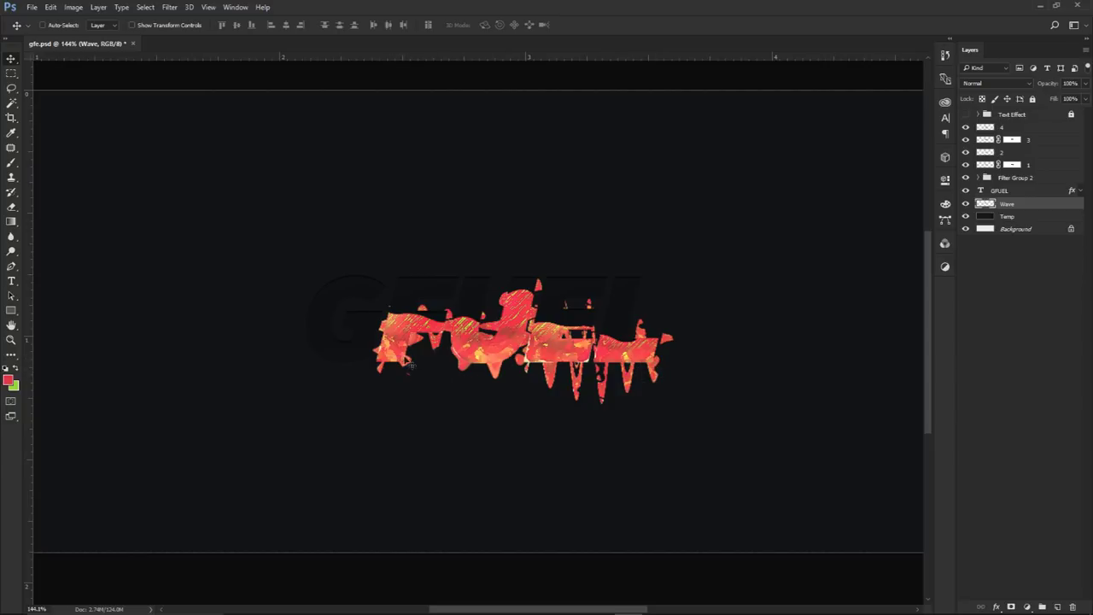
Add a layer mask to the Wave layer and paint out the stray shapes around the F in black
{"action": "left_click", "coordinate": [1011, 606]}
{"action": "key", "text": "d"}
{"action": "key", "text": "b"}
{"action": "scroll", "coordinate": [367, 342], "scroll_direction": "up", "scroll_amount": 3}
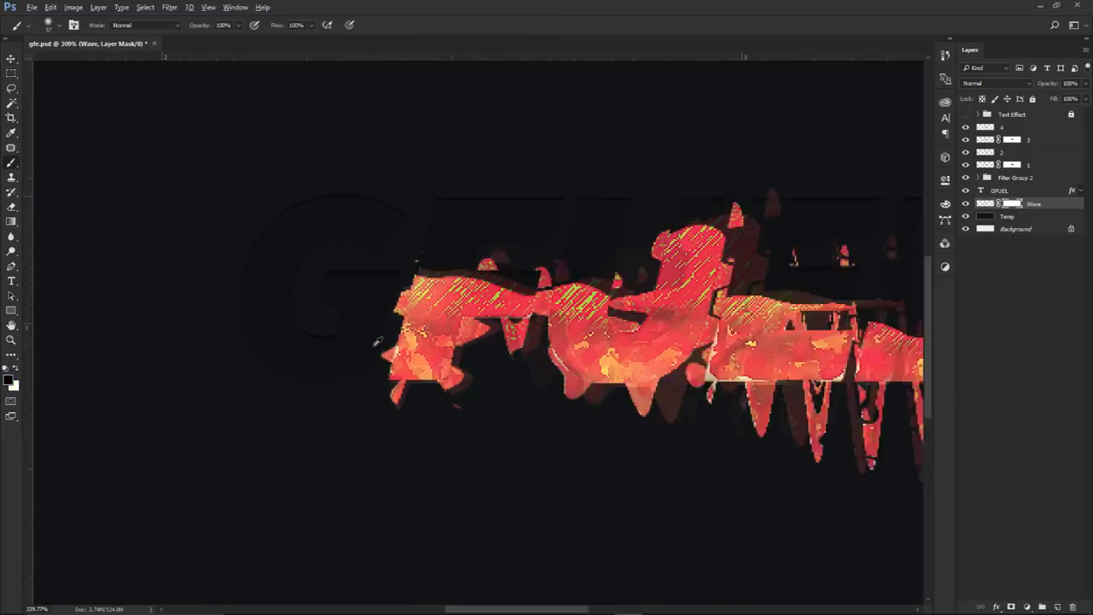
{"action": "mouse_move", "coordinate": [524, 243]}
{"action": "left_mouse_down"}
{"action": "mouse_move", "coordinate": [436, 242]}
{"action": "mouse_move", "coordinate": [486, 236]}
{"action": "mouse_move", "coordinate": [488, 550]}
{"action": "left_mouse_up"}
{"action": "mouse_move", "coordinate": [489, 374]}
{"action": "left_mouse_down"}
{"action": "mouse_move", "coordinate": [570, 5]}
{"action": "mouse_move", "coordinate": [495, 601]}
{"action": "left_mouse_up"}
{"action": "right_click", "coordinate": [523, 273], "text": "alt"}
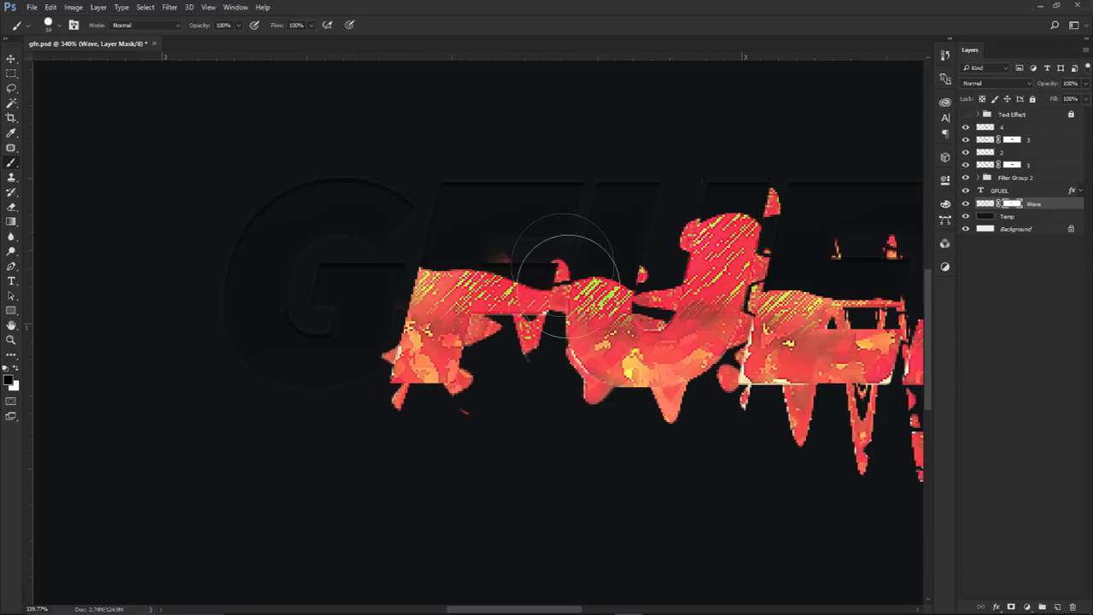
{"action": "right_click", "coordinate": [553, 279], "text": "alt"}
{"action": "left_click_drag", "start_coordinate": [562, 299], "coordinate": [556, 298]}
{"action": "mouse_move", "coordinate": [389, 372]}
{"action": "left_mouse_down"}
{"action": "mouse_move", "coordinate": [396, 265]}
{"action": "mouse_move", "coordinate": [392, 343]}
{"action": "mouse_move", "coordinate": [400, 411]}
{"action": "left_mouse_up"}
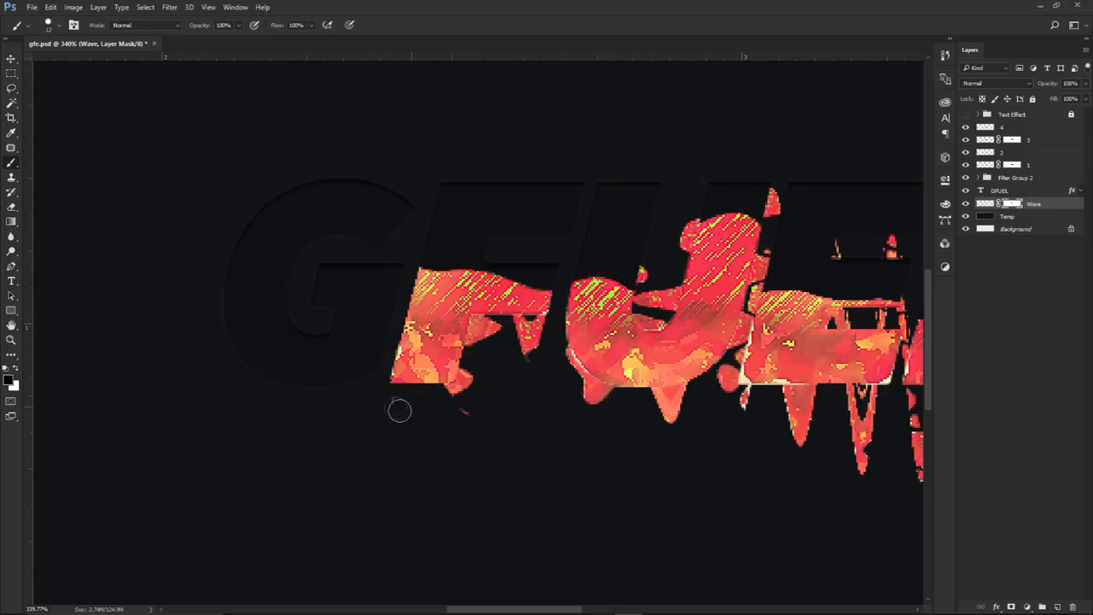
{"action": "key", "text": "ctrl+z"}
Mask out the unwanted wave shapes around the remaining letters, keeping selected drips and undoing the last stroke under the L
{"action": "left_click_drag", "start_coordinate": [456, 423], "coordinate": [462, 417]}
{"action": "left_click_drag", "start_coordinate": [538, 368], "coordinate": [398, 371]}
{"action": "left_click_drag", "start_coordinate": [444, 264], "coordinate": [460, 264]}
{"action": "mouse_move", "coordinate": [469, 239]}
{"action": "left_mouse_down"}
{"action": "mouse_move", "coordinate": [459, 296]}
{"action": "mouse_move", "coordinate": [458, 223]}
{"action": "mouse_move", "coordinate": [478, 289]}
{"action": "left_mouse_up"}
{"action": "mouse_move", "coordinate": [559, 178]}
{"action": "left_mouse_down"}
{"action": "mouse_move", "coordinate": [570, 226]}
{"action": "mouse_move", "coordinate": [561, 280]}
{"action": "mouse_move", "coordinate": [526, 309]}
{"action": "mouse_move", "coordinate": [537, 309]}
{"action": "mouse_move", "coordinate": [511, 314]}
{"action": "mouse_move", "coordinate": [575, 309]}
{"action": "left_mouse_up"}
{"action": "left_click_drag", "start_coordinate": [538, 408], "coordinate": [550, 389]}
{"action": "left_click_drag", "start_coordinate": [595, 327], "coordinate": [616, 327]}
{"action": "mouse_move", "coordinate": [665, 241]}
{"action": "left_mouse_down"}
{"action": "mouse_move", "coordinate": [667, 311]}
{"action": "mouse_move", "coordinate": [728, 325]}
{"action": "mouse_move", "coordinate": [879, 305]}
{"action": "left_mouse_up"}
{"action": "mouse_move", "coordinate": [722, 388]}
{"action": "left_mouse_down"}
{"action": "mouse_move", "coordinate": [702, 490]}
{"action": "mouse_move", "coordinate": [695, 402]}
{"action": "left_mouse_up"}
{"action": "left_click_drag", "start_coordinate": [805, 488], "coordinate": [778, 386]}
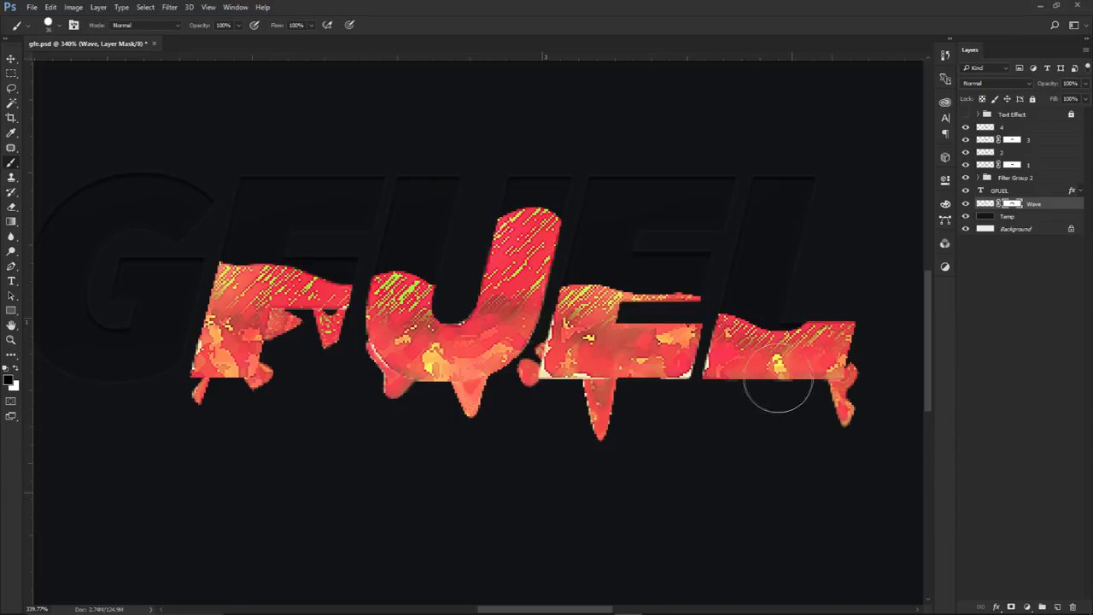
{"action": "scroll", "coordinate": [729, 459], "scroll_direction": "down", "scroll_amount": 4}
{"action": "key", "text": "ctrl+z"}
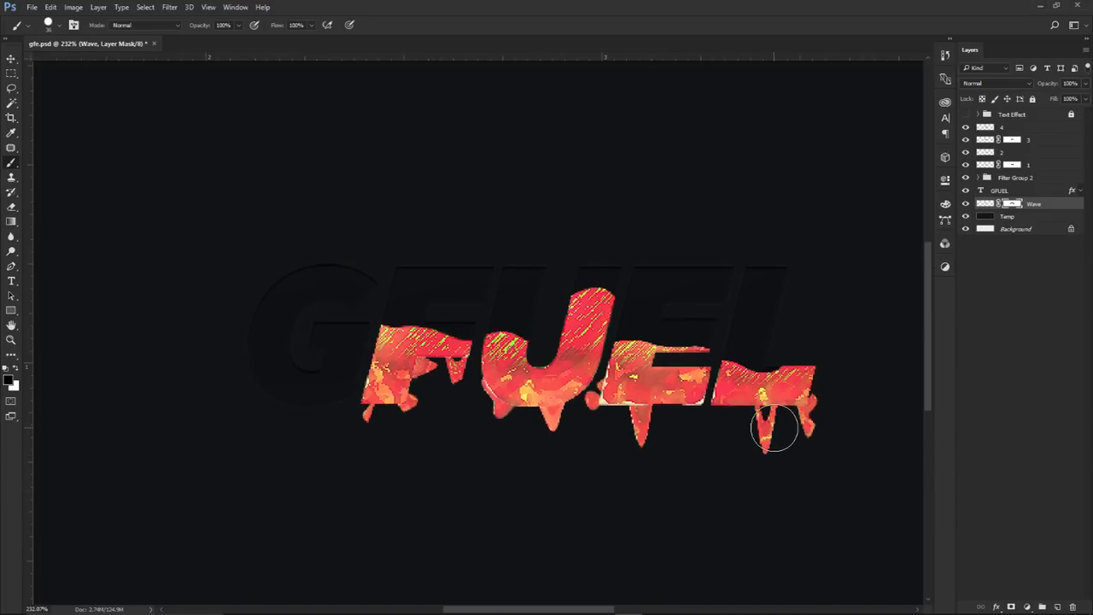
Copy the boxed drip under the L to a new layer and hide the original drip on the Wave layer's mask
{"action": "key", "text": "m"}
{"action": "left_click_drag", "start_coordinate": [748, 391], "coordinate": [780, 468]}
{"action": "right_click", "coordinate": [791, 418]}
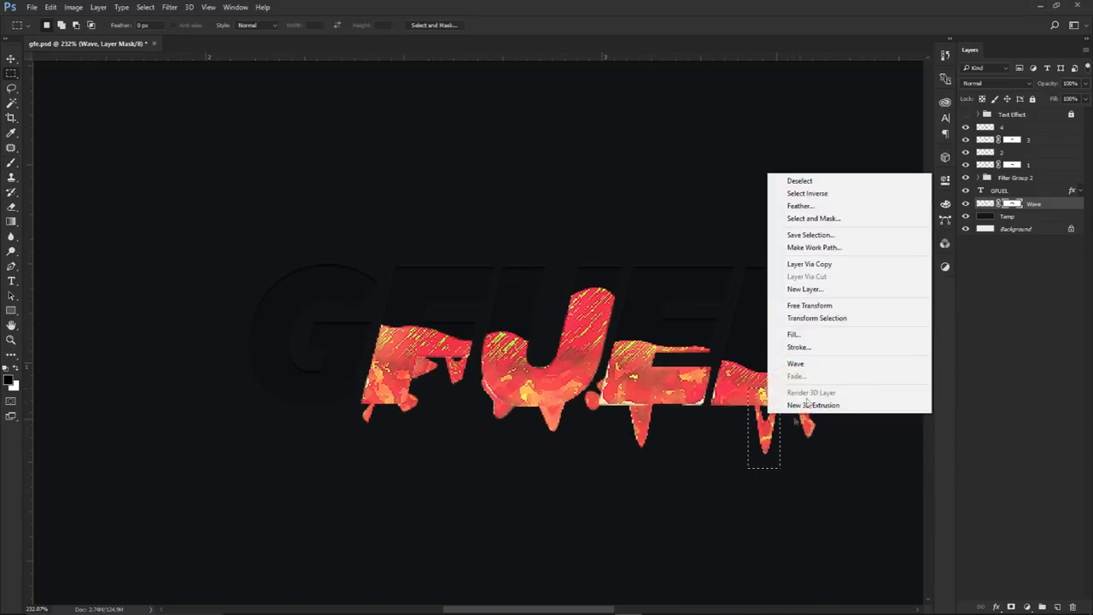
{"action": "left_click", "coordinate": [820, 264]}
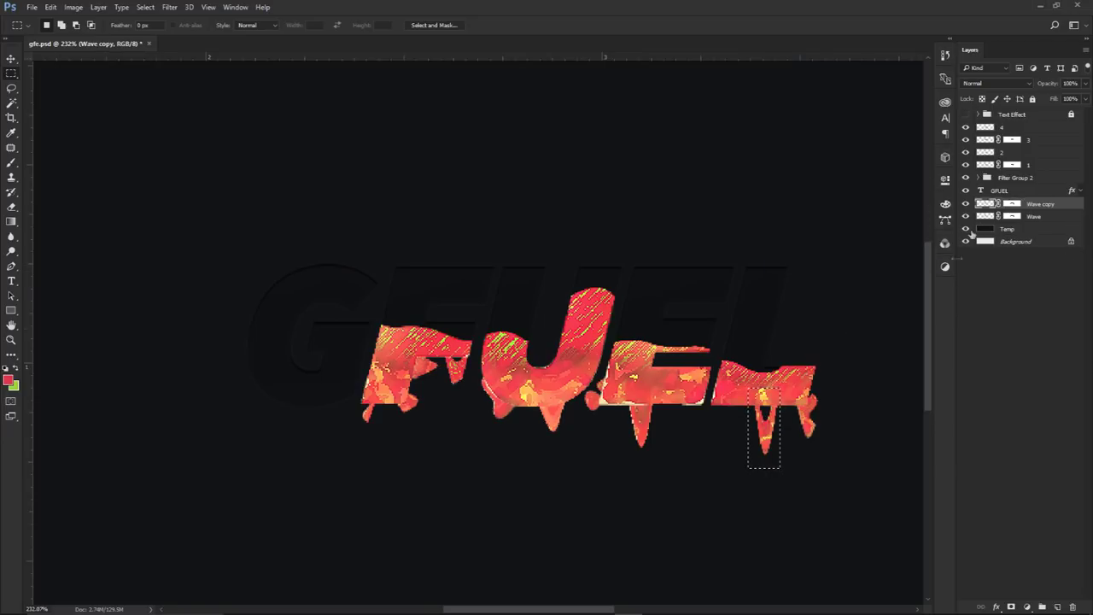
{"action": "left_click", "coordinate": [1011, 216]}
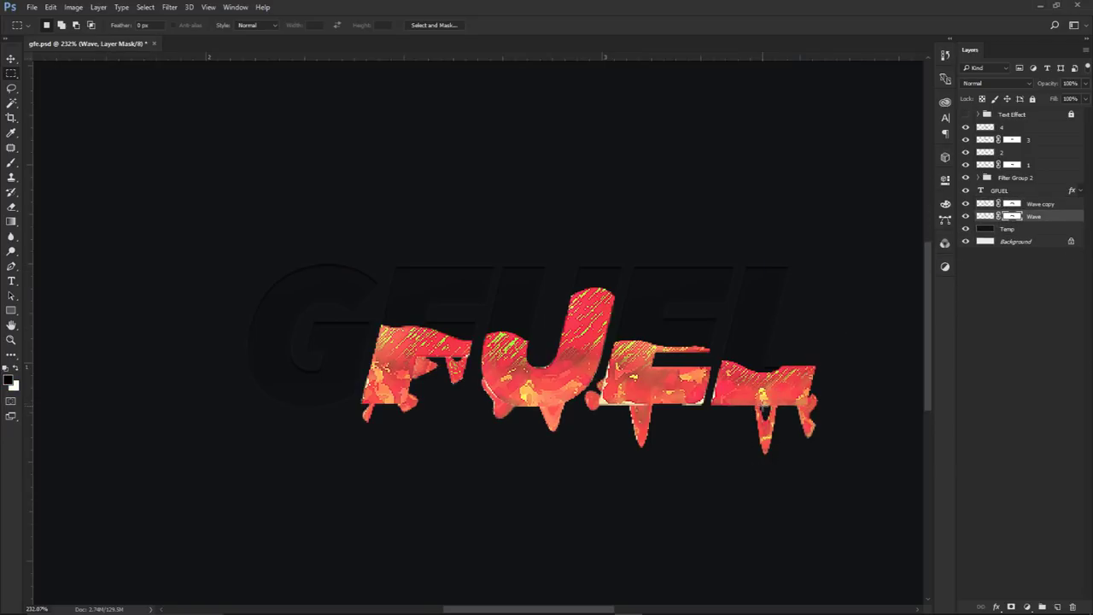
{"action": "key", "text": "b"}
Shift the Wave copy layer slightly left and up so its drip hangs under the middle of the L
{"action": "left_click", "coordinate": [1035, 202]}
{"action": "key", "text": "v"}
{"action": "left_click_drag", "start_coordinate": [773, 392], "coordinate": [789, 395]}
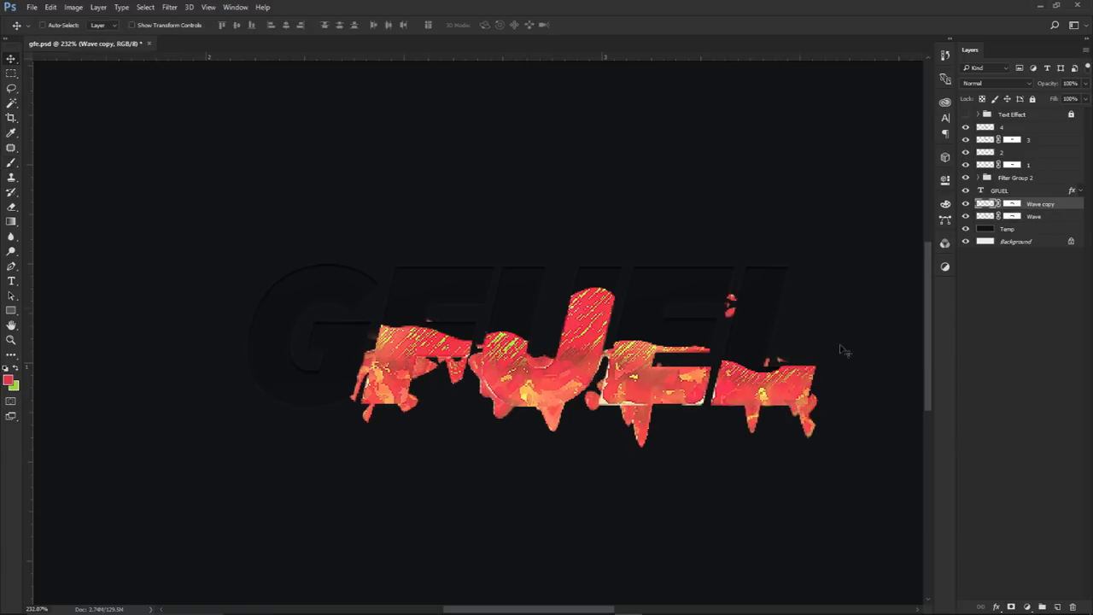
{"action": "key", "text": "b"}
{"action": "left_click", "coordinate": [788, 381]}
{"action": "left_click_drag", "start_coordinate": [728, 293], "coordinate": [760, 274]}
{"action": "left_click_drag", "start_coordinate": [662, 356], "coordinate": [623, 364]}
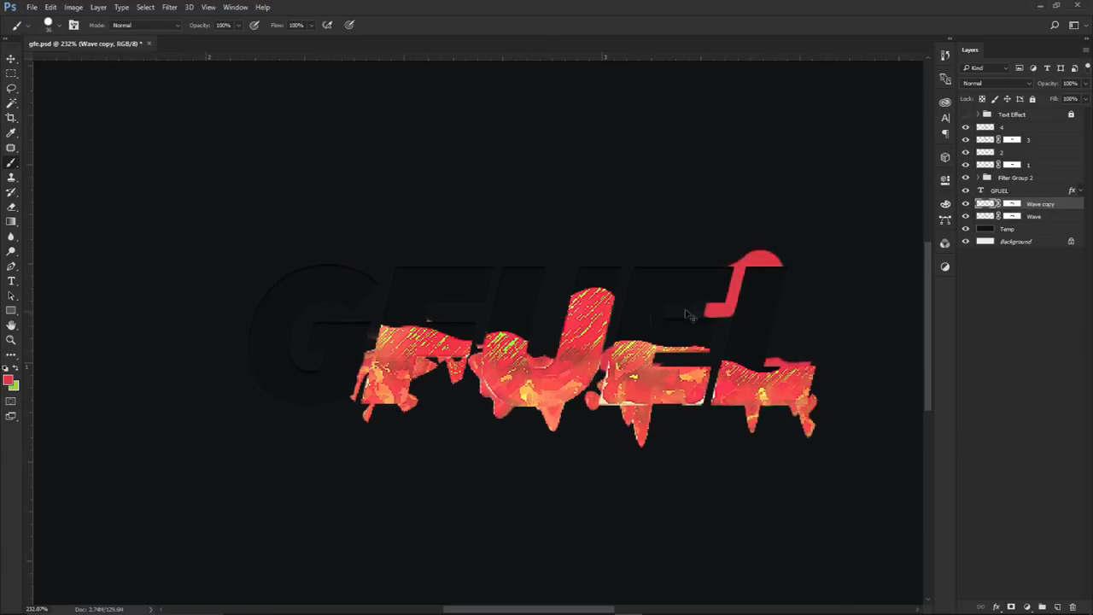
{"action": "key", "text": "ctrl+z"}
Paint black on the Wave copy layer's mask to hide everything except the drips under the L
{"action": "left_click", "coordinate": [1011, 204]}
{"action": "key", "text": "d"}
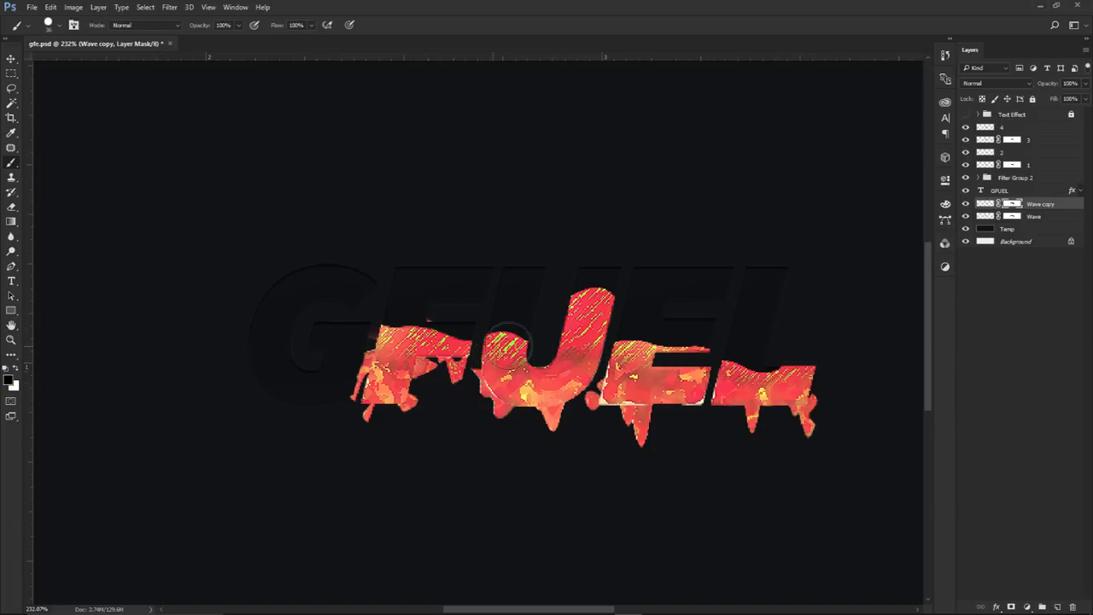
{"action": "mouse_move", "coordinate": [452, 313]}
{"action": "left_mouse_down"}
{"action": "mouse_move", "coordinate": [356, 371]}
{"action": "mouse_move", "coordinate": [418, 372]}
{"action": "left_mouse_up"}
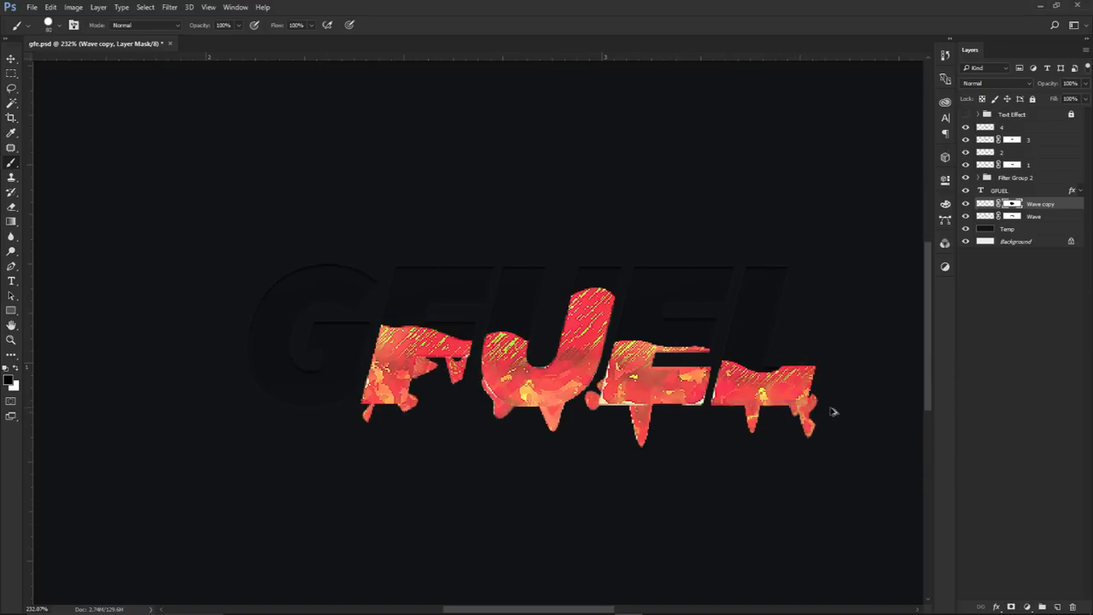
{"action": "key", "text": "v"}
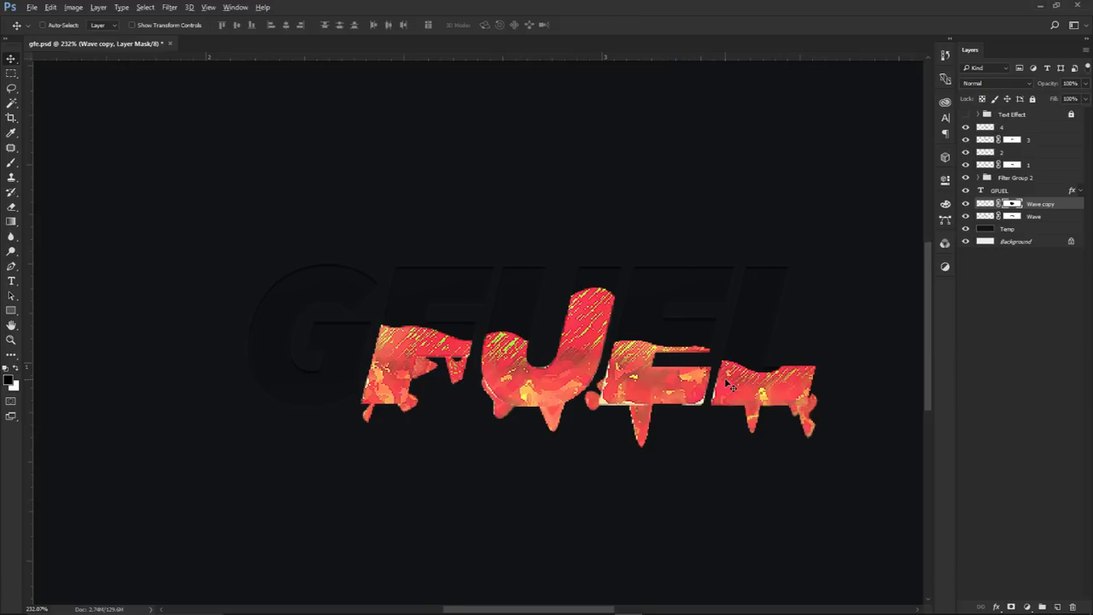
Try to copy the drip under the F's arm from the masked Wave layer to a new layer
{"action": "scroll", "coordinate": [726, 384], "scroll_direction": "down", "scroll_amount": 2}
{"action": "scroll", "coordinate": [727, 383], "scroll_direction": "down", "scroll_amount": 3}
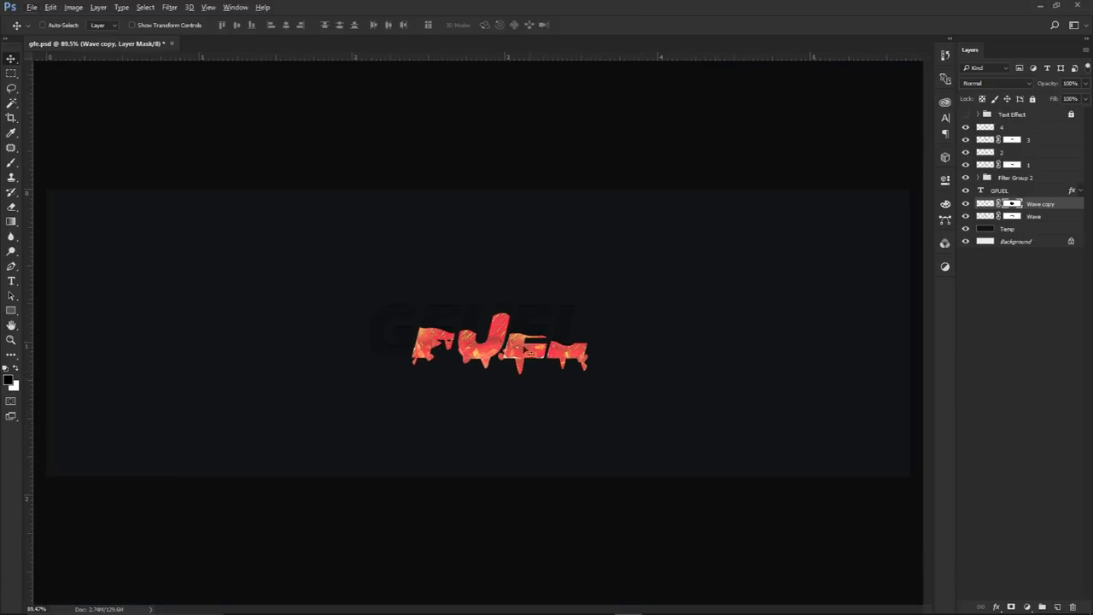
{"action": "scroll", "coordinate": [425, 347], "scroll_direction": "up", "scroll_amount": 5}
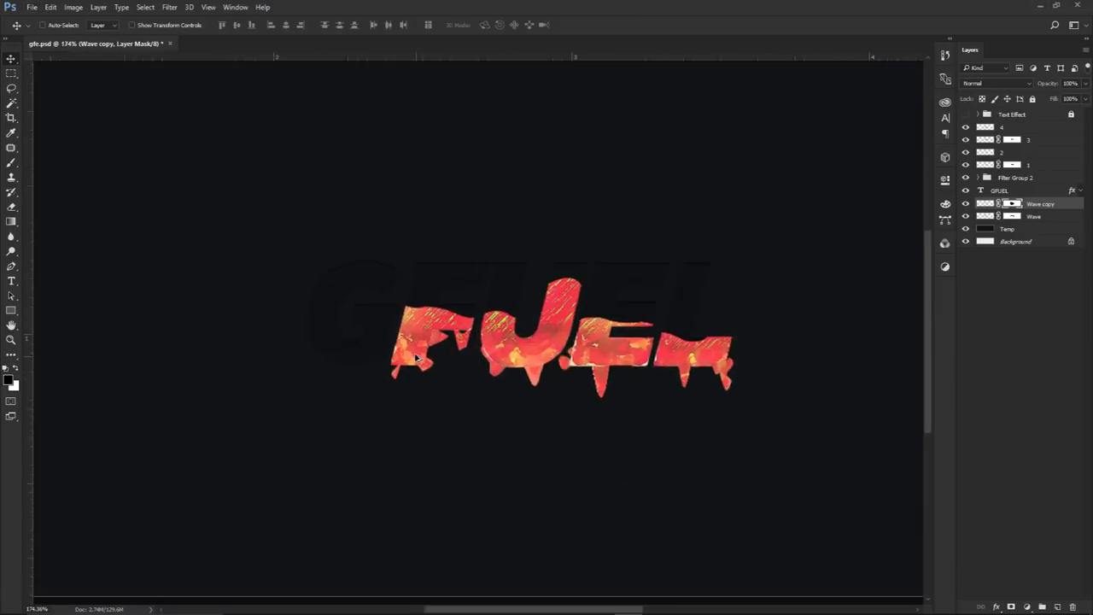
{"action": "left_click", "coordinate": [1014, 217]}
{"action": "key", "text": "b"}
{"action": "right_click", "coordinate": [465, 331], "text": "alt"}
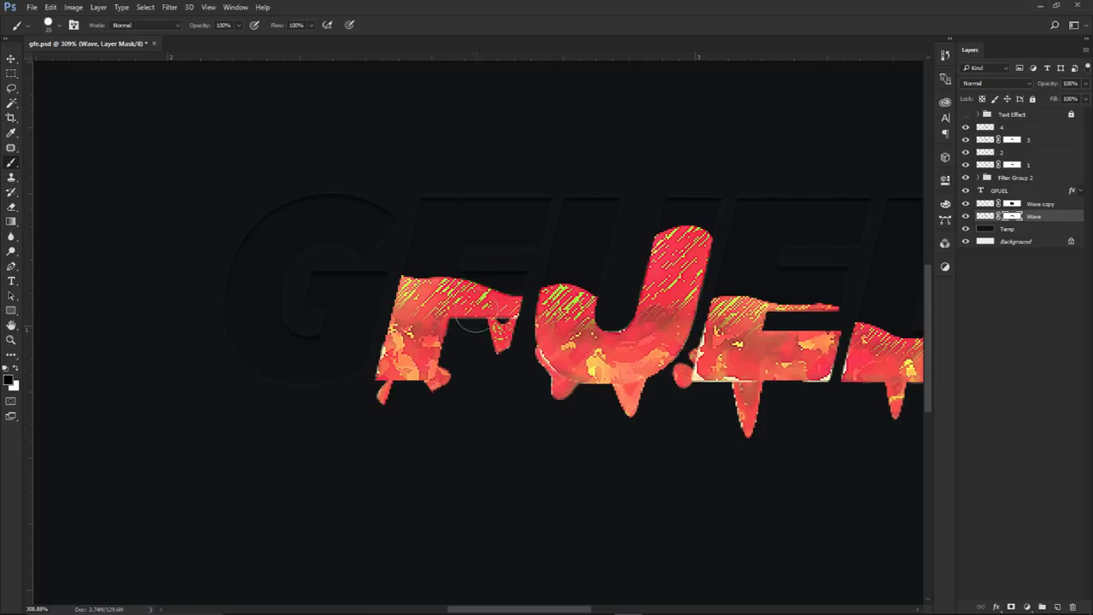
{"action": "key", "text": "m"}
{"action": "left_click_drag", "start_coordinate": [465, 297], "coordinate": [529, 364]}
{"action": "right_click", "coordinate": [504, 337]}
{"action": "left_click", "coordinate": [555, 428]}
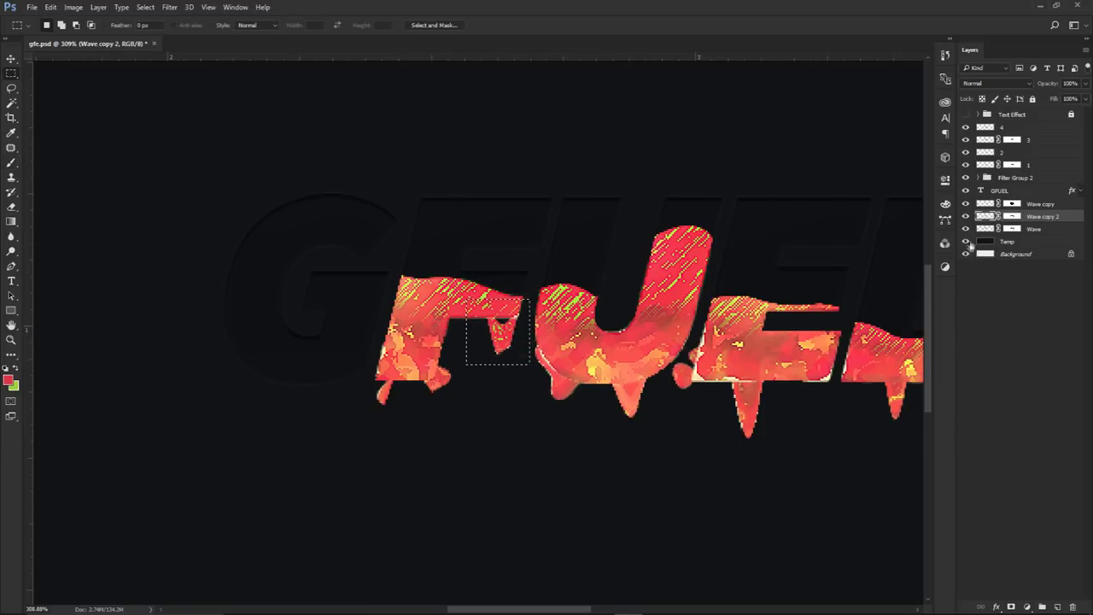
{"action": "left_click", "coordinate": [1013, 218]}
{"action": "key", "text": "b"}
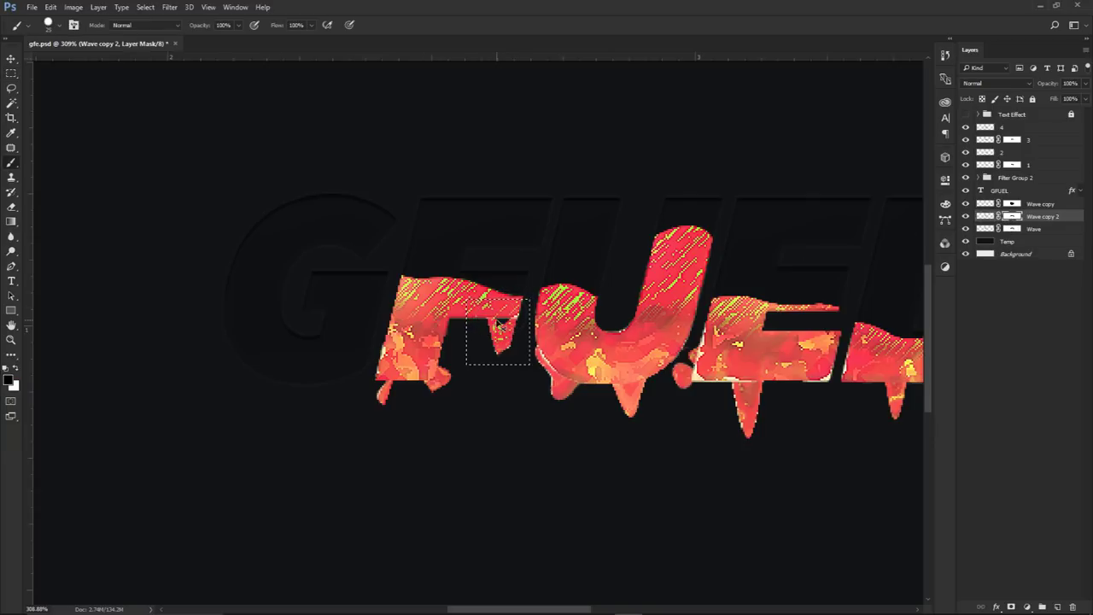
{"action": "key", "text": "ctrl+d"}
{"action": "left_click", "coordinate": [1035, 204]}
{"action": "key", "text": "v"}
{"action": "key", "text": "ctrl+z"}
Toggle the visibility of the wave layers to compare them and undo the second Wave copy
{"action": "left_click", "coordinate": [965, 205]}
{"action": "left_click", "coordinate": [966, 205]}
{"action": "left_click", "coordinate": [966, 216]}
{"action": "left_click", "coordinate": [966, 216]}
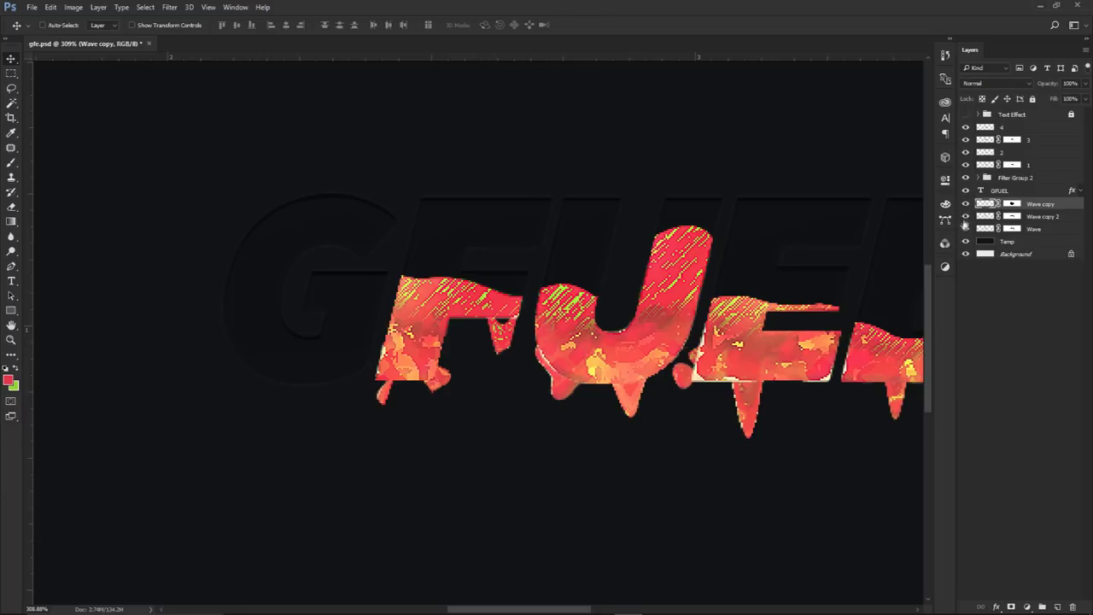
{"action": "left_click", "coordinate": [964, 229]}
{"action": "left_click", "coordinate": [965, 229]}
{"action": "left_click", "coordinate": [965, 229]}
{"action": "left_click", "coordinate": [964, 229]}
{"action": "key", "text": "ctrl+alt+z"}
{"action": "key", "text": "ctrl+alt+z"}
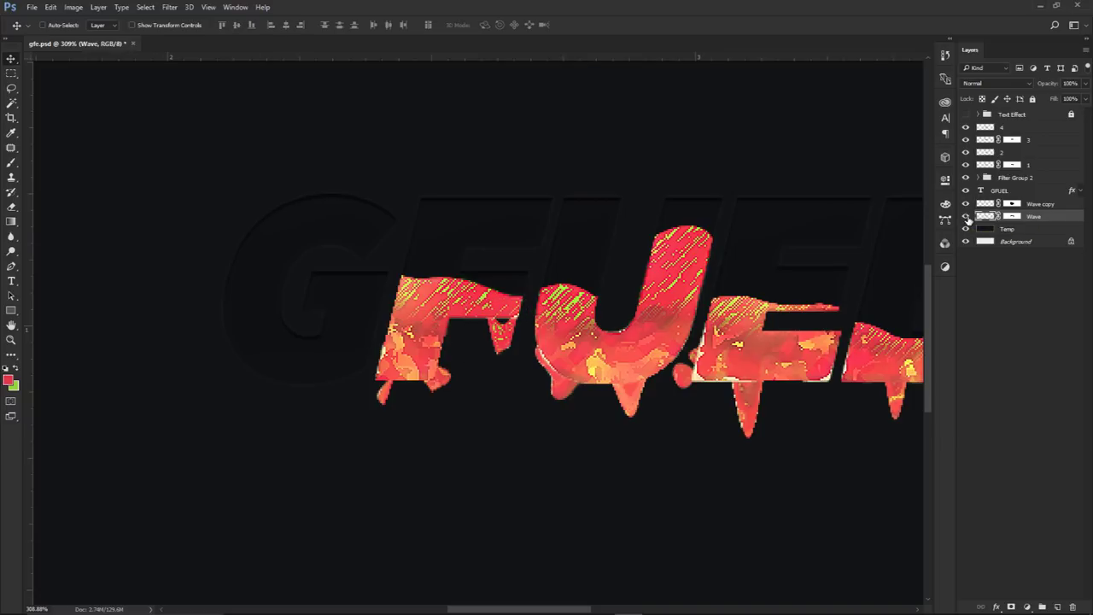
Box-select the drip under the F's arm and copy it from the Wave layer's pixels to a new layer
{"action": "left_click", "coordinate": [966, 217]}
{"action": "left_click", "coordinate": [966, 217]}
{"action": "left_click", "coordinate": [966, 217]}
{"action": "left_click", "coordinate": [966, 217]}
{"action": "key", "text": "m"}
{"action": "left_click_drag", "start_coordinate": [513, 282], "coordinate": [476, 371]}
{"action": "right_click", "coordinate": [507, 321]}
{"action": "left_click", "coordinate": [555, 427]}
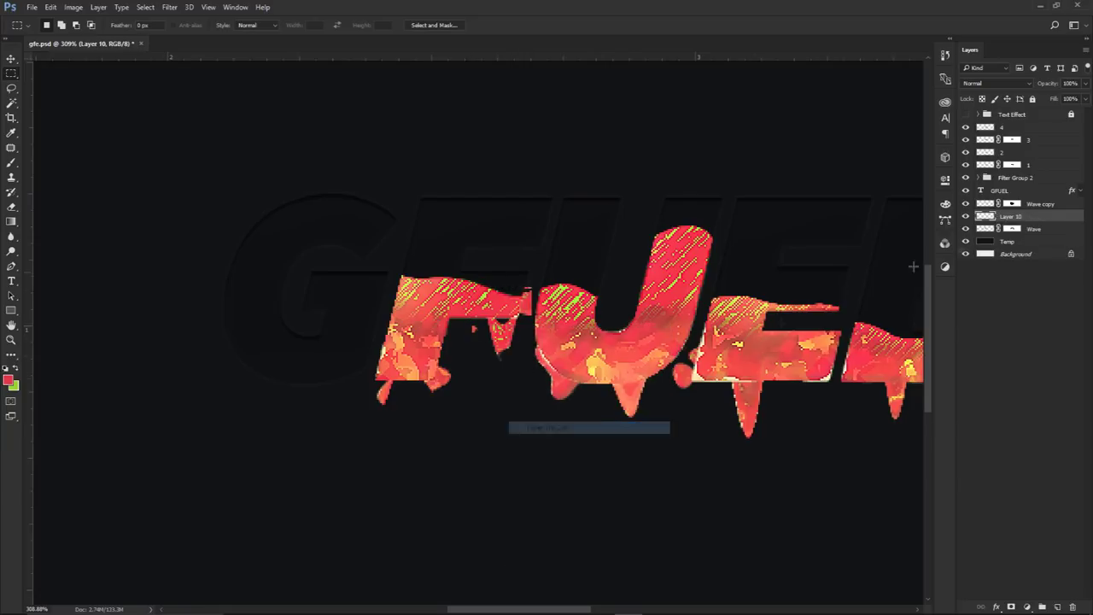
Shift the copied drip left and slightly up beneath the F's arm and erase the stray pixels around it
{"action": "key", "text": "v"}
{"action": "left_click_drag", "start_coordinate": [596, 359], "coordinate": [600, 371]}
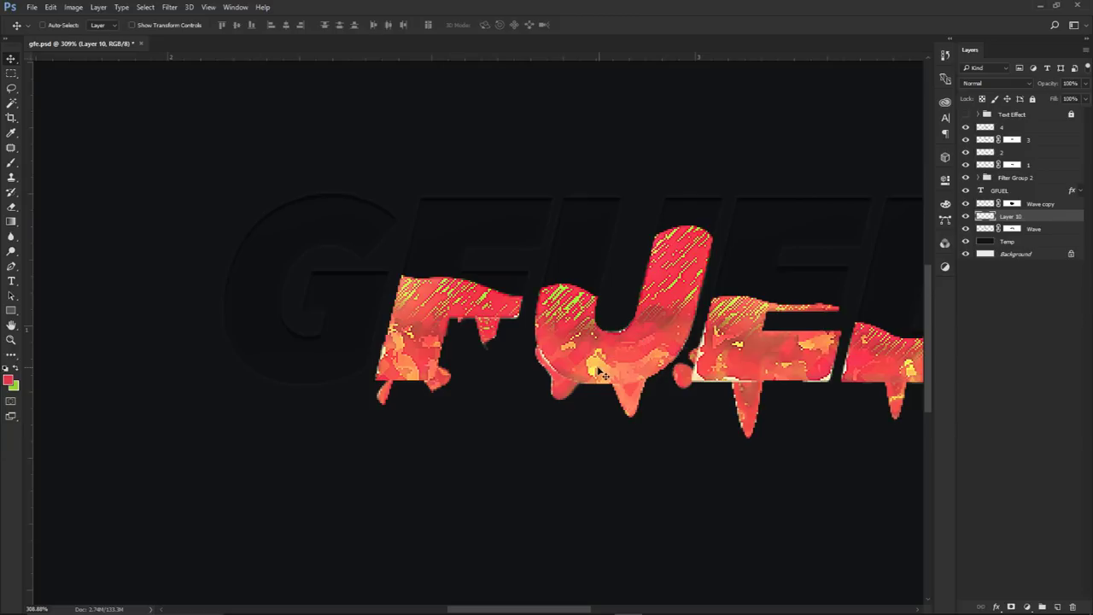
{"action": "key", "text": "e"}
{"action": "left_click_drag", "start_coordinate": [451, 340], "coordinate": [436, 309]}
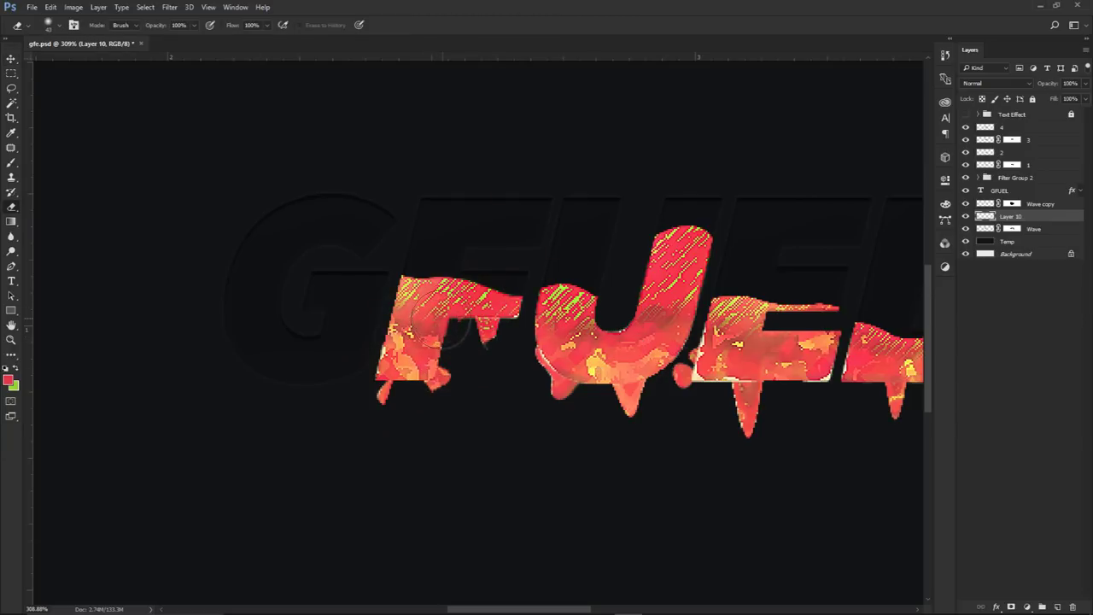
{"action": "left_click_drag", "start_coordinate": [480, 358], "coordinate": [480, 369]}
{"action": "mouse_move", "coordinate": [467, 317]}
{"action": "left_mouse_down"}
{"action": "mouse_move", "coordinate": [467, 541]}
{"action": "mouse_move", "coordinate": [454, 335]}
{"action": "left_mouse_up"}
{"action": "left_click_drag", "start_coordinate": [487, 386], "coordinate": [480, 387]}
Group the Wave copy, Layer 10 and Wave layers together
{"action": "scroll", "coordinate": [487, 364], "scroll_direction": "down", "scroll_amount": 5}
{"action": "scroll", "coordinate": [621, 398], "scroll_direction": "down", "scroll_amount": 2}
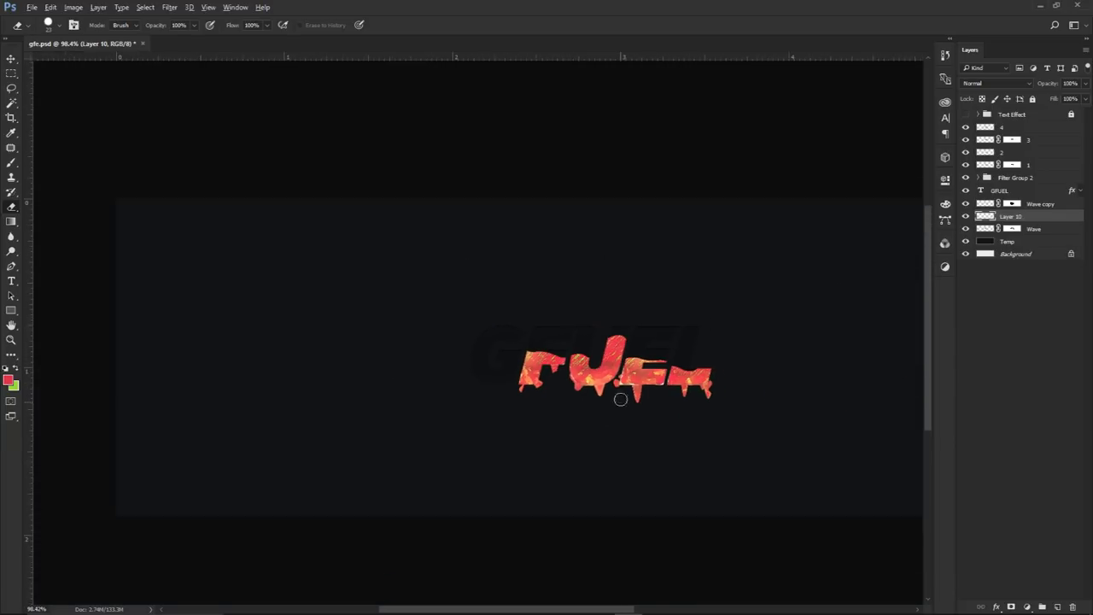
{"action": "scroll", "coordinate": [638, 397], "scroll_direction": "down", "scroll_amount": 1}
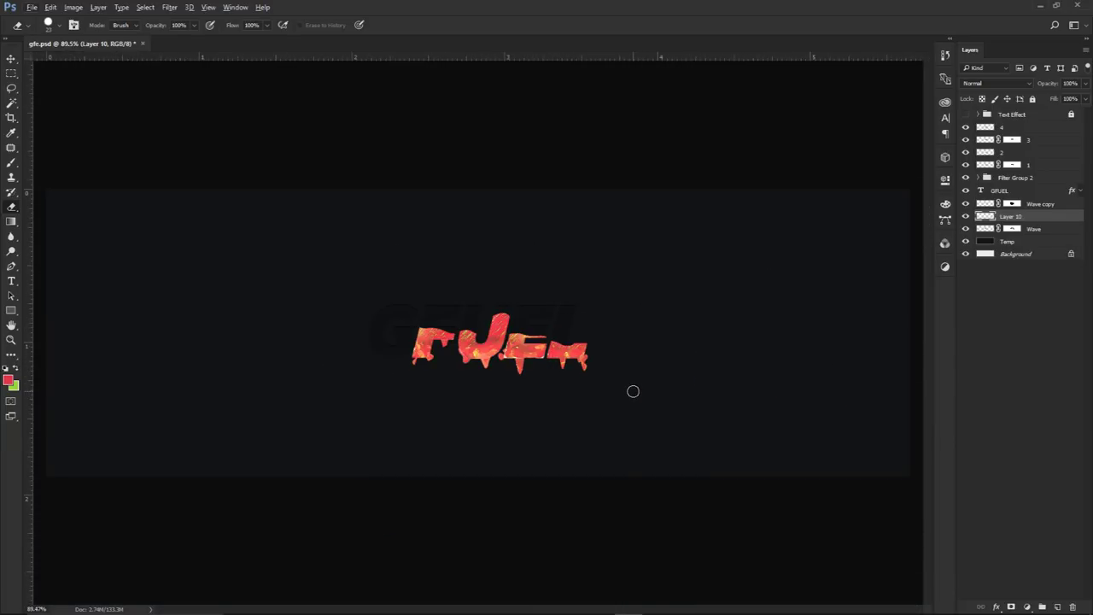
{"action": "key", "text": "alt+v"}
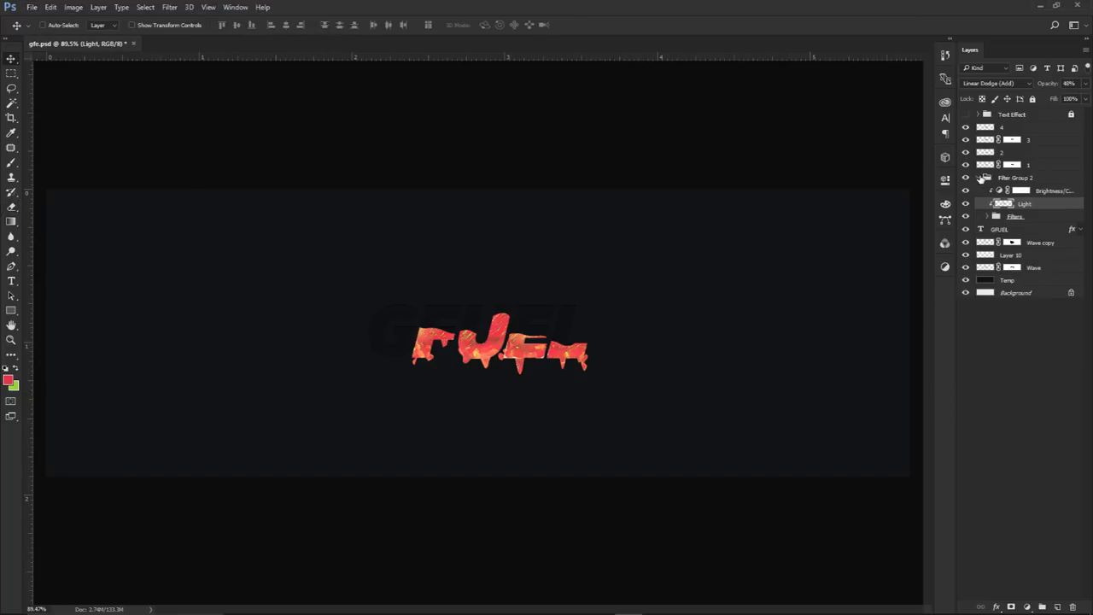
{"action": "left_click", "coordinate": [983, 178]}
{"action": "left_click", "coordinate": [1013, 203]}
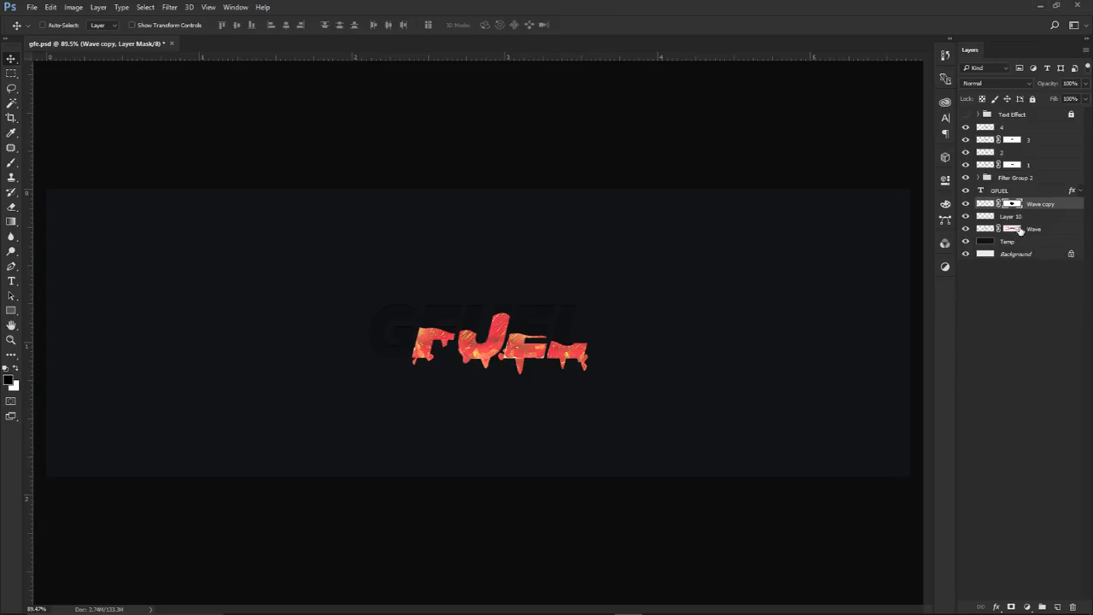
{"action": "left_click", "coordinate": [1011, 229], "text": "shift"}
{"action": "left_click", "coordinate": [1015, 231], "text": "ctrl"}
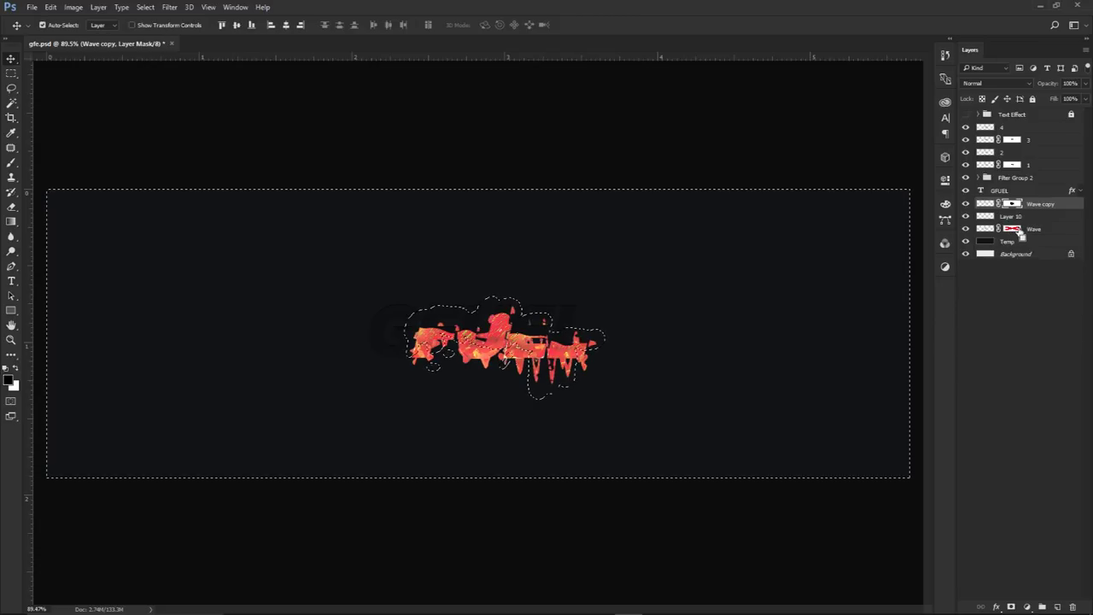
{"action": "key", "text": "ctrl+d"}
{"action": "left_click", "coordinate": [1016, 231]}
{"action": "left_click", "coordinate": [1034, 209], "text": "shift"}
{"action": "key", "text": "ctrl+g"}
Rename the new wave group as Liquid Wave
{"action": "key", "text": "e"}
{"action": "double_click", "coordinate": [1010, 205]}
{"action": "type", "text": "Li"}
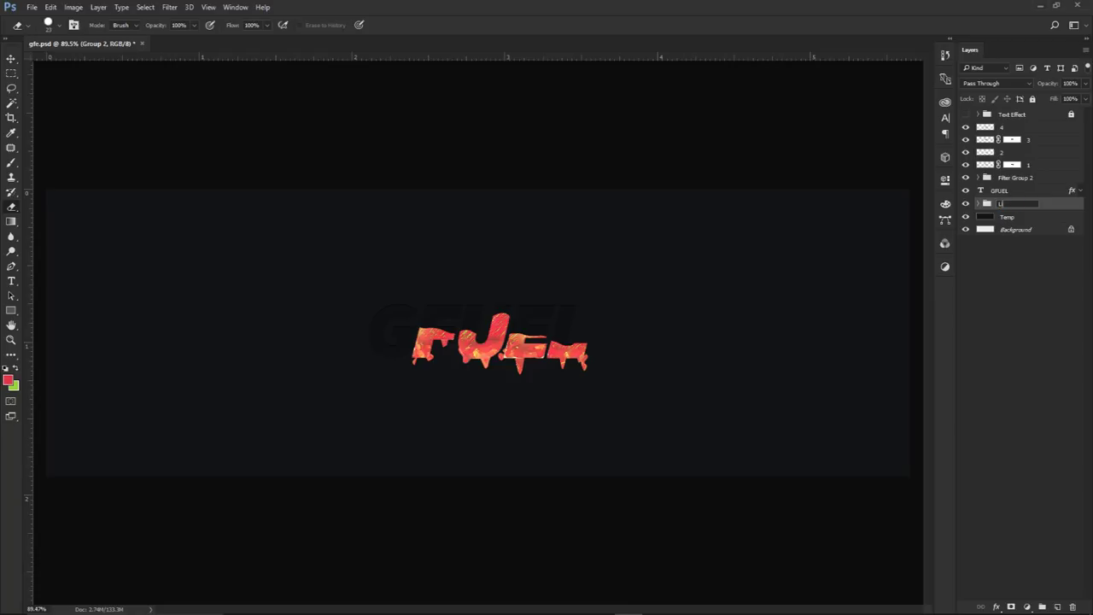
{"action": "type", "text": "quid Wave"}
{"action": "key", "text": "Return"}
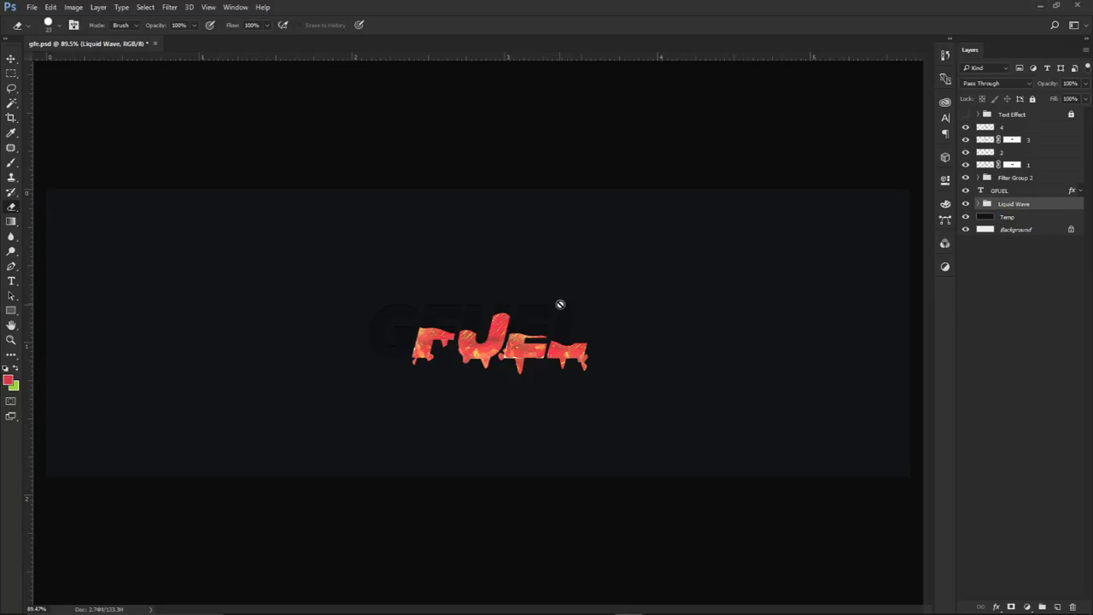
Check the Text Effect group against the lettering and hide the Temp and GFUEL text layers
{"action": "left_click", "coordinate": [1006, 221]}
{"action": "key", "text": "v"}
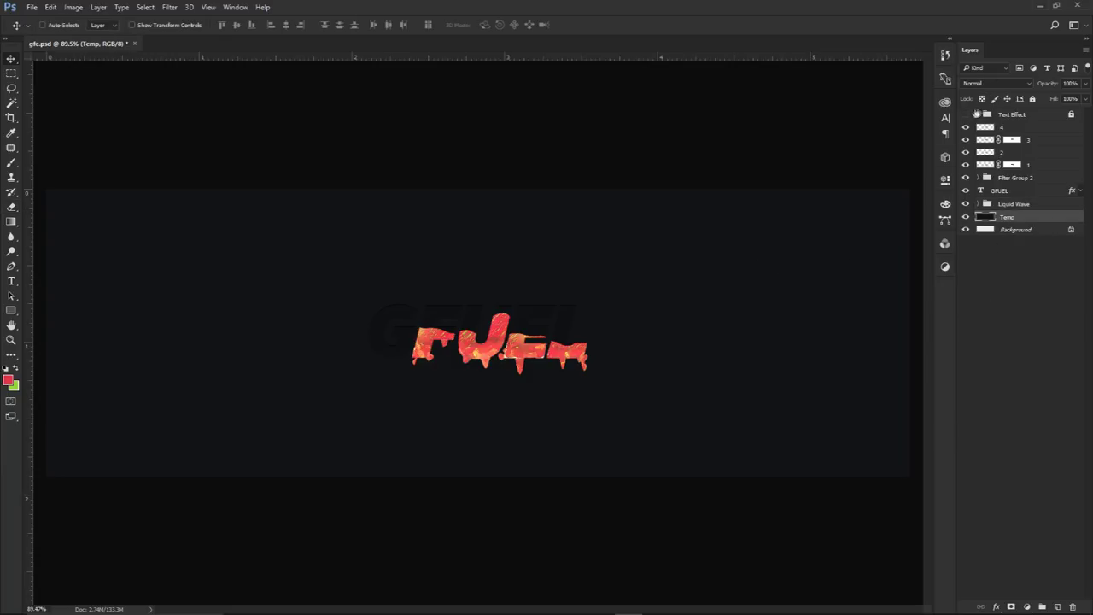
{"action": "left_click", "coordinate": [965, 115]}
{"action": "left_click", "coordinate": [965, 115]}
{"action": "left_click", "coordinate": [966, 218]}
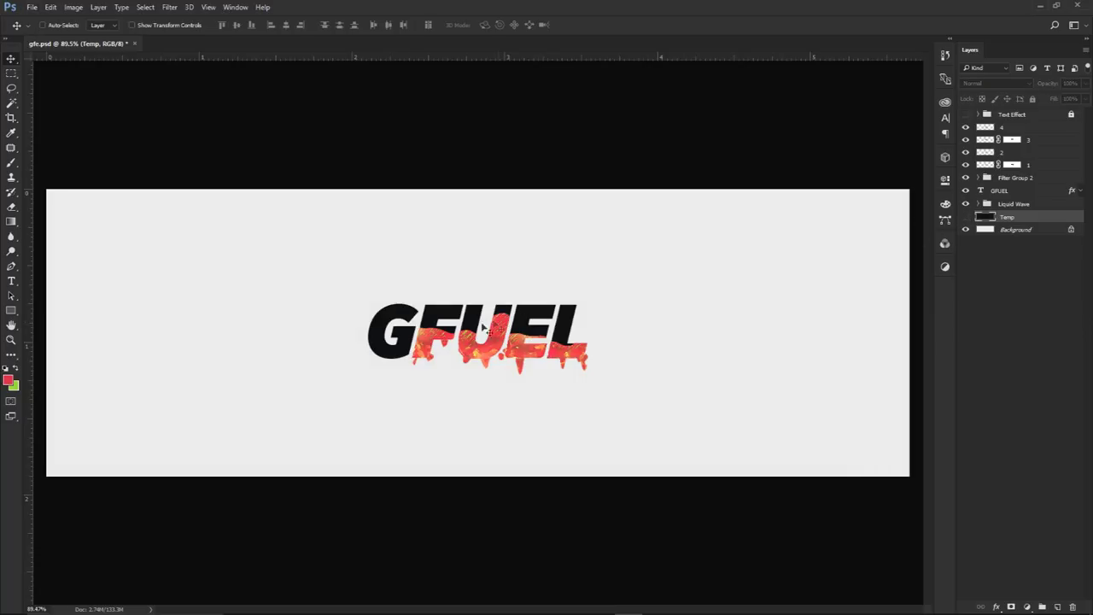
{"action": "left_click", "coordinate": [966, 190]}
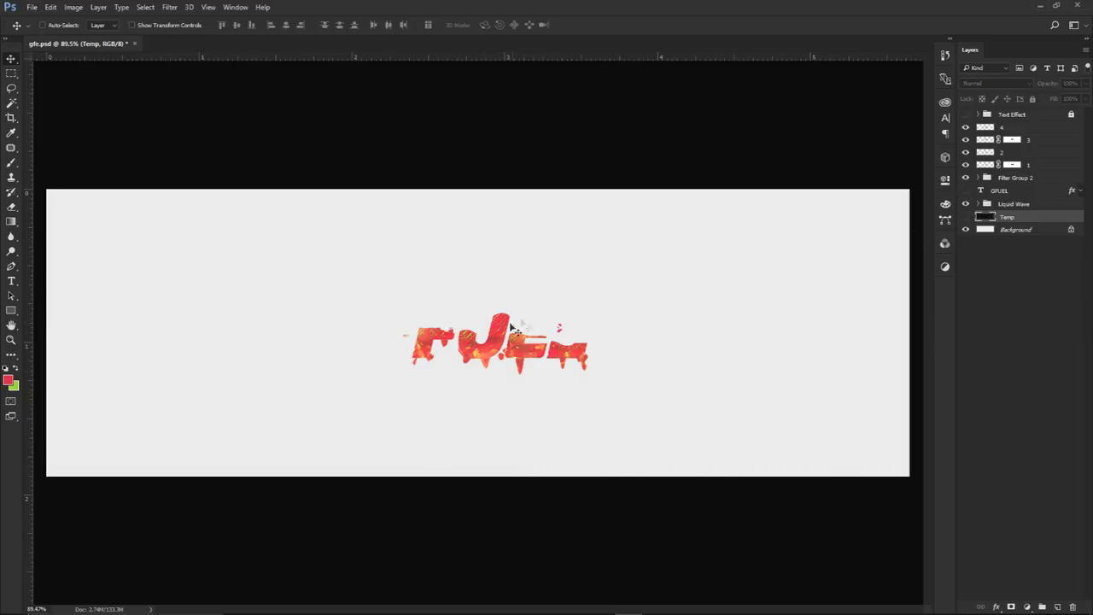
Paint black on the Wave layer's mask to hide the stray specks above the L and beside the F
{"action": "scroll", "coordinate": [417, 372], "scroll_direction": "up", "scroll_amount": 3, "text": "alt"}
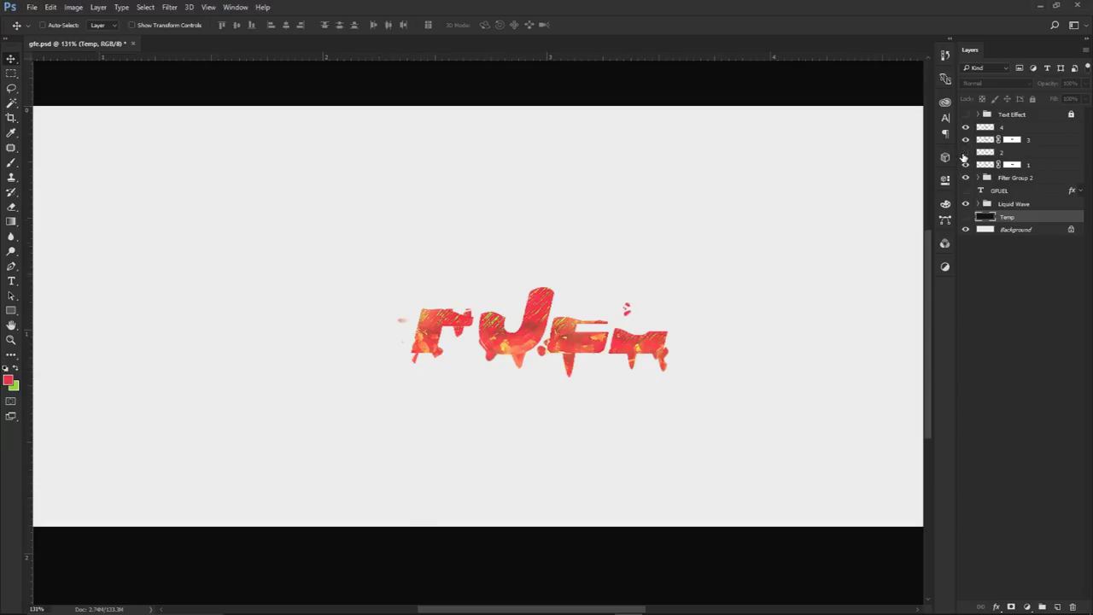
{"action": "left_click", "coordinate": [967, 128]}
{"action": "left_click", "coordinate": [978, 204]}
{"action": "left_click", "coordinate": [966, 228]}
{"action": "left_click", "coordinate": [1021, 241]}
{"action": "key", "text": "d"}
{"action": "key", "text": "b"}
{"action": "right_click", "coordinate": [615, 303], "text": "alt"}
{"action": "left_click", "coordinate": [631, 306]}
{"action": "left_click_drag", "start_coordinate": [395, 305], "coordinate": [385, 326]}
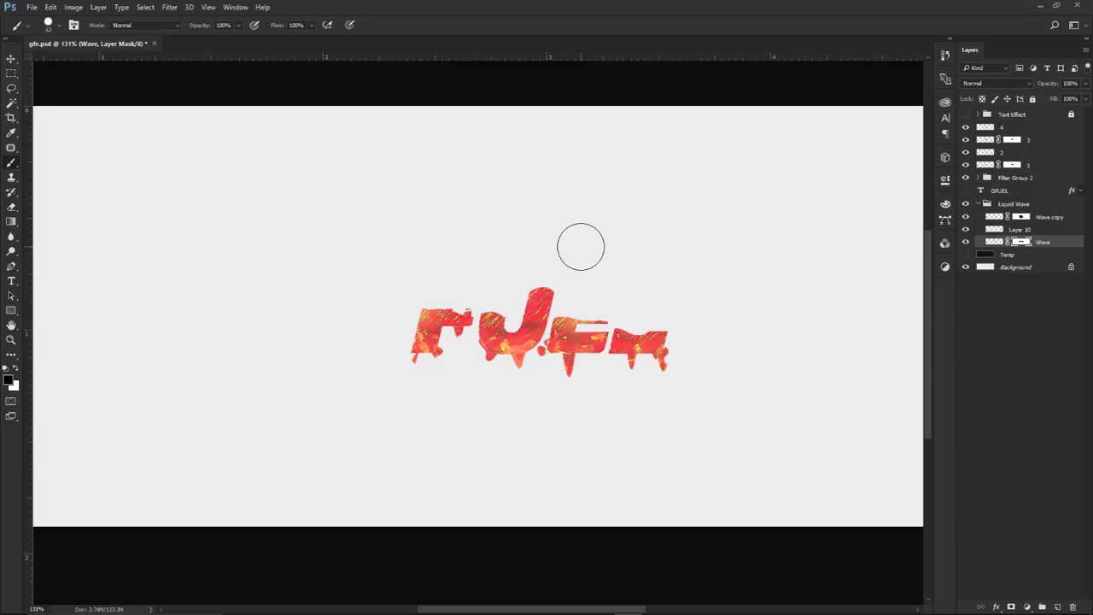
Show the GFUEL text layer again, compare the result with the Text Effect group, and collapse the Liquid Wave group
{"action": "key", "text": "v"}
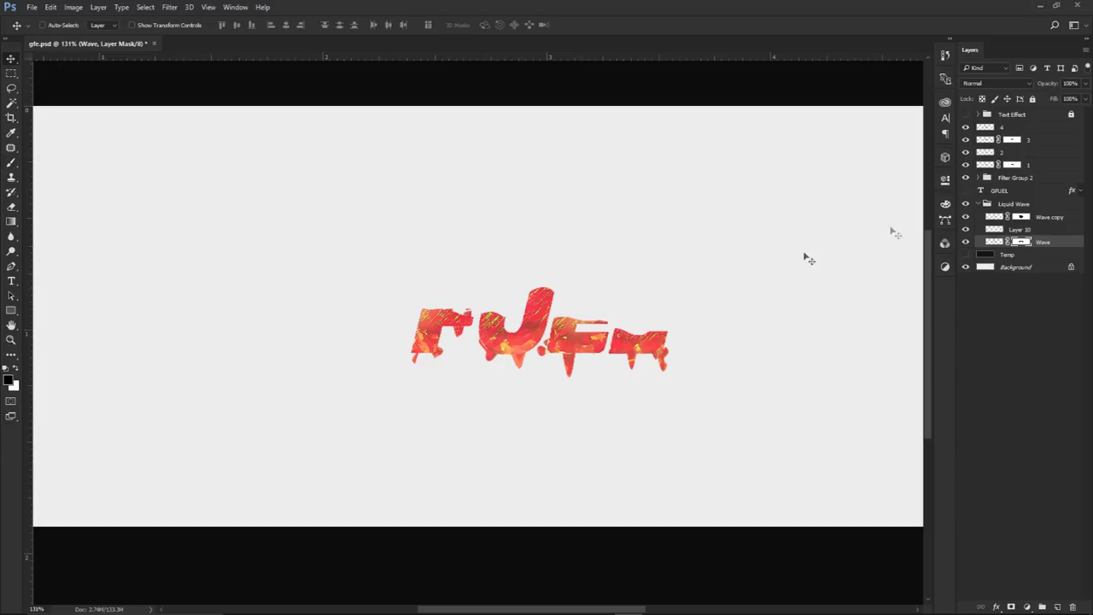
{"action": "left_click", "coordinate": [966, 190]}
{"action": "left_click", "coordinate": [966, 114]}
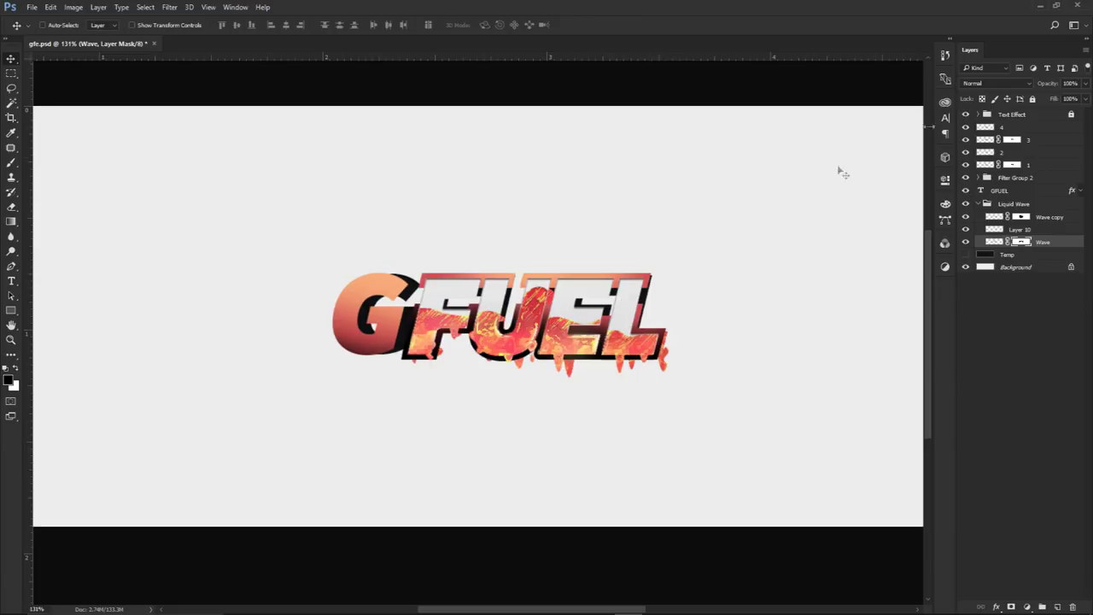
{"action": "left_click", "coordinate": [966, 114]}
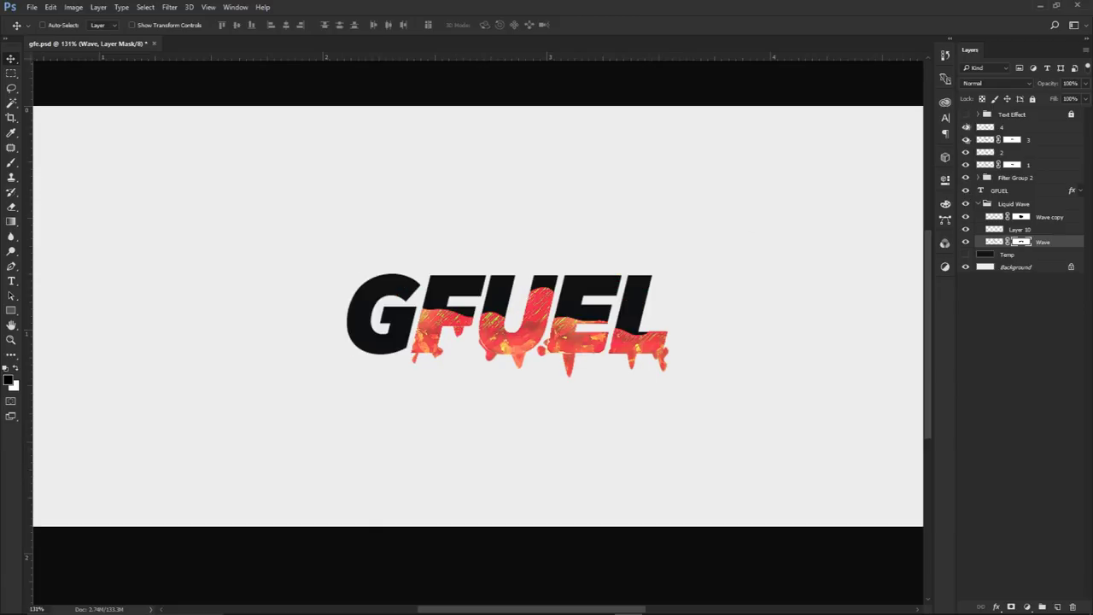
{"action": "left_click", "coordinate": [966, 190]}
{"action": "left_click", "coordinate": [979, 203]}
{"action": "left_click", "coordinate": [966, 189]}
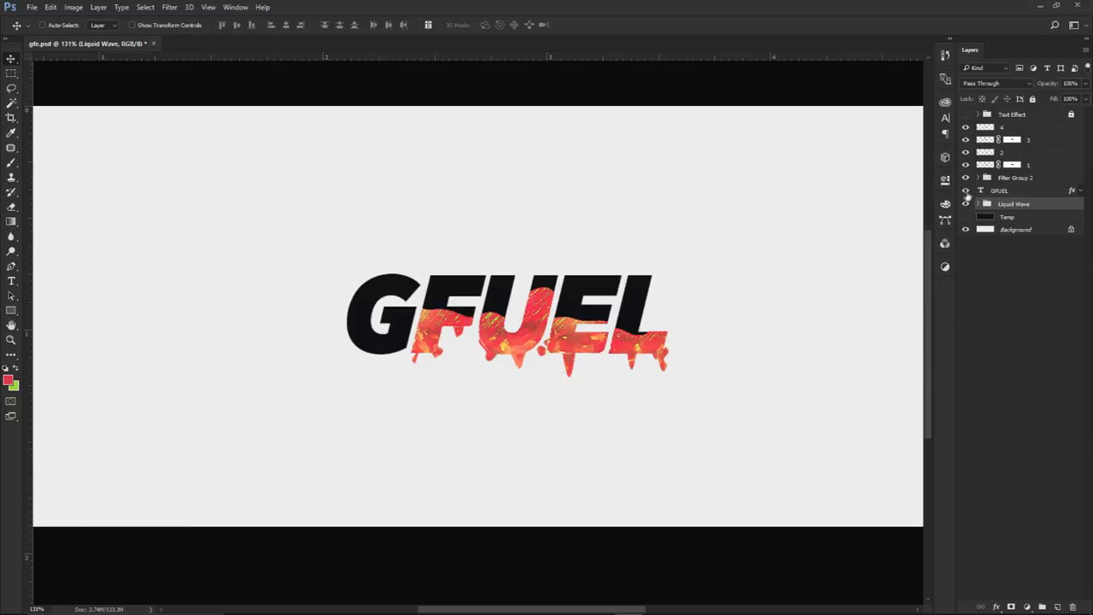
Duplicate the GFUEL text layer, hide the original, and set the copy's fill to 0%
{"action": "left_click", "coordinate": [999, 191]}
{"action": "key", "text": "ctrl+j"}
{"action": "left_click", "coordinate": [965, 204]}
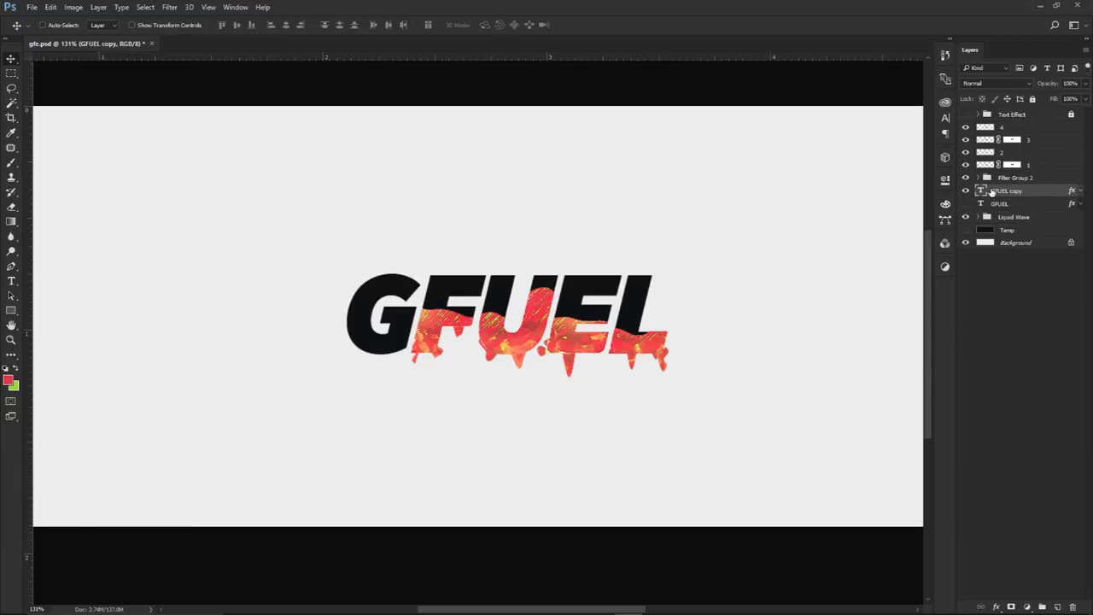
{"action": "left_click_drag", "start_coordinate": [1084, 102], "coordinate": [1031, 112]}
{"action": "left_click", "coordinate": [666, 262]}
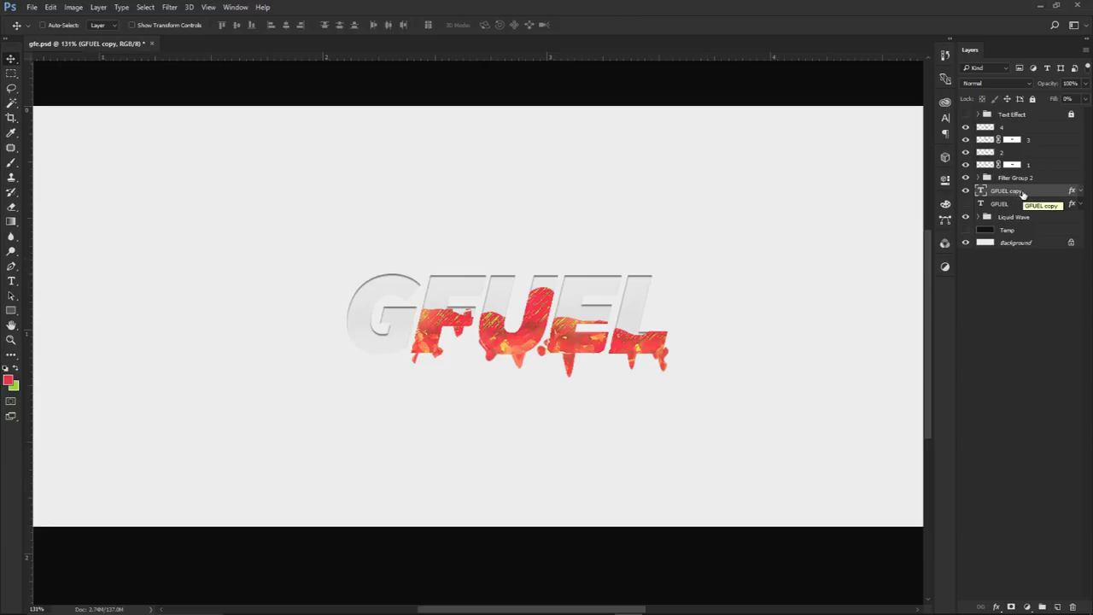
Copy the layer style of the duplicated GFUEL text and turn off all its effects except Stroke
{"action": "left_click", "coordinate": [1080, 192]}
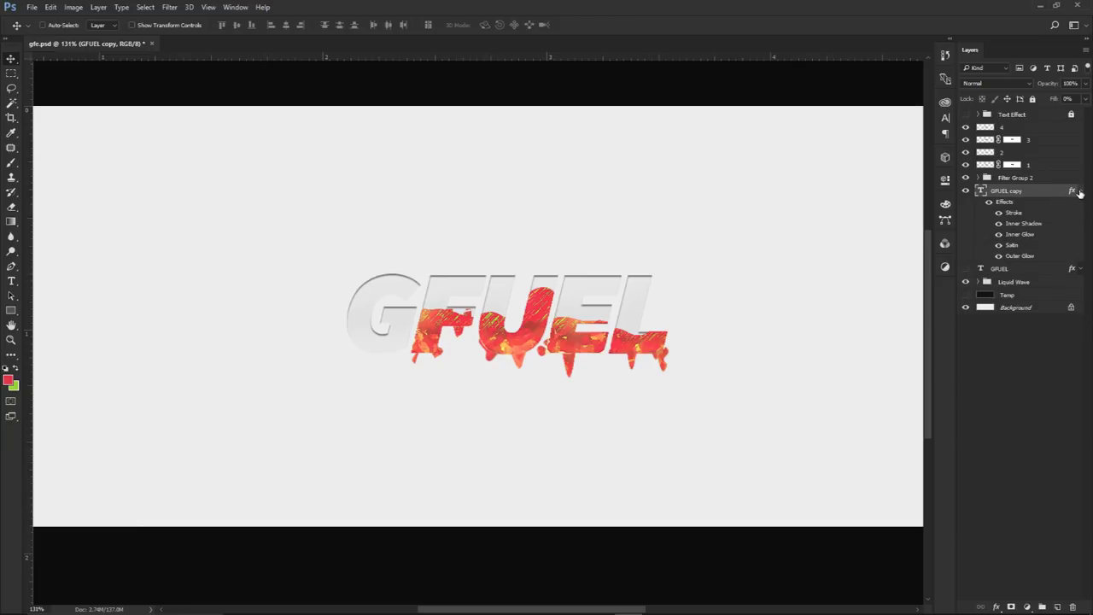
{"action": "left_click", "coordinate": [1081, 192]}
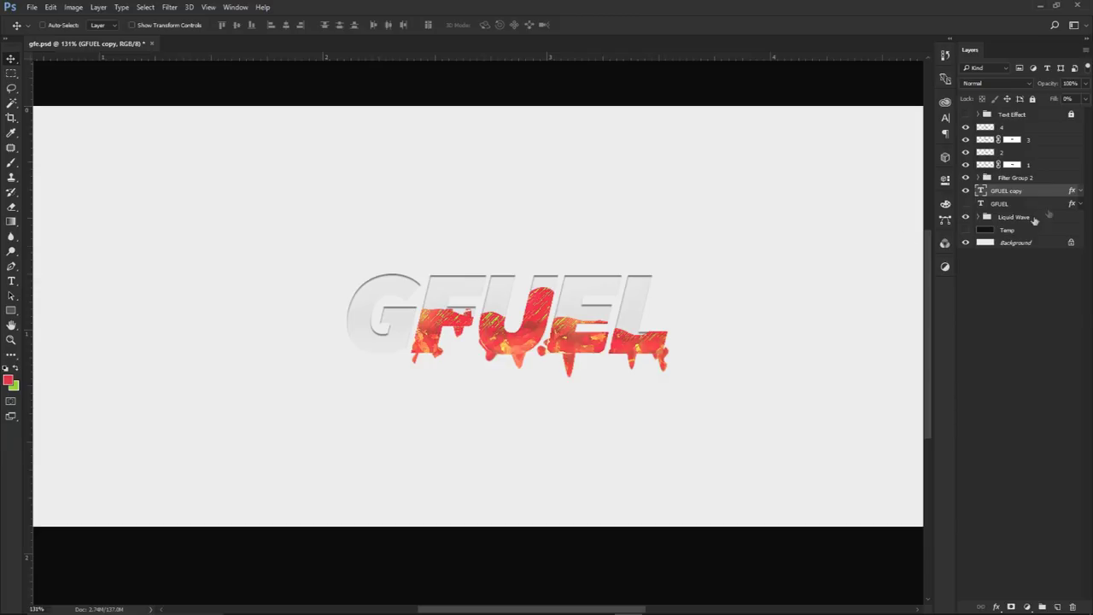
{"action": "left_click", "coordinate": [1082, 191]}
{"action": "right_click", "coordinate": [1030, 202]}
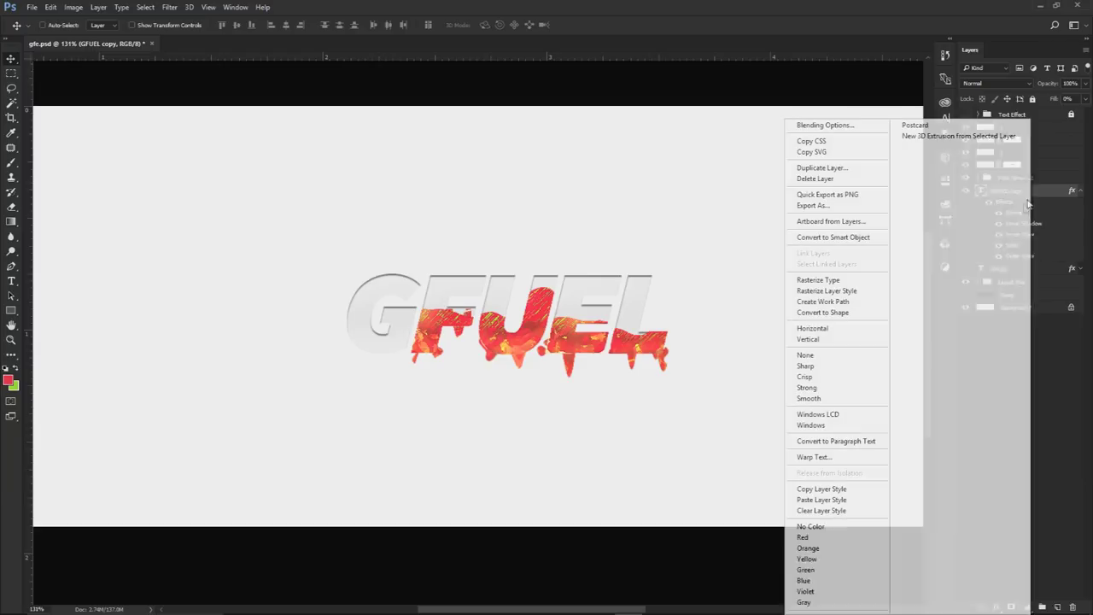
{"action": "left_click", "coordinate": [837, 488]}
{"action": "left_click_drag", "start_coordinate": [998, 224], "coordinate": [999, 257]}
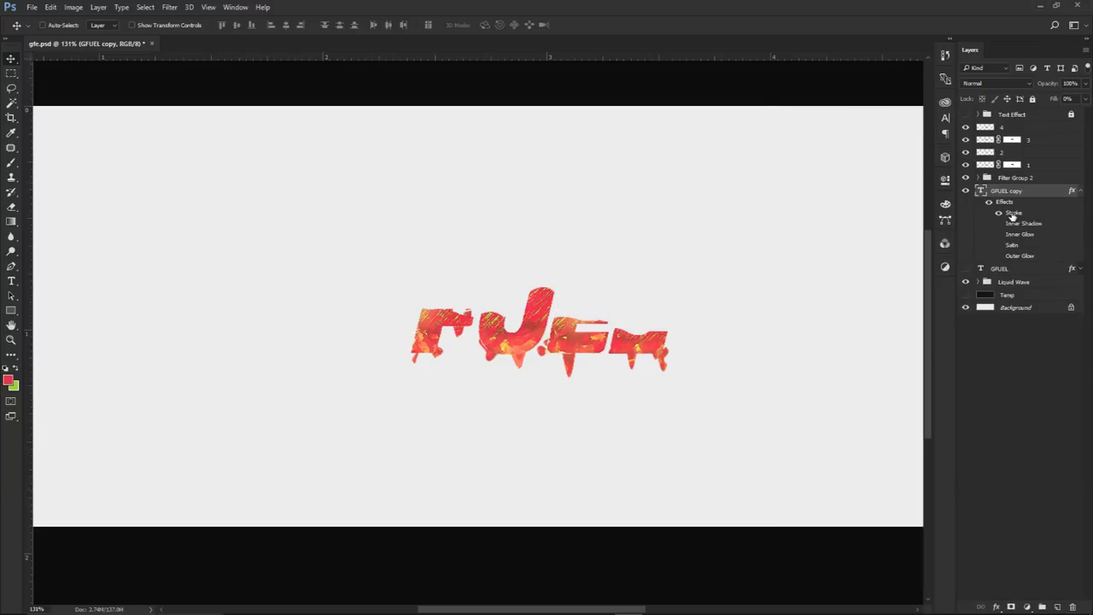
Set the duplicated text's stroke to 5 px, outside, Normal blend mode, 100% opacity and black
{"action": "double_click", "coordinate": [1012, 213]}
{"action": "left_click", "coordinate": [509, 232]}
{"action": "left_click", "coordinate": [851, 83]}
{"action": "left_click_drag", "start_coordinate": [571, 94], "coordinate": [653, 345]}
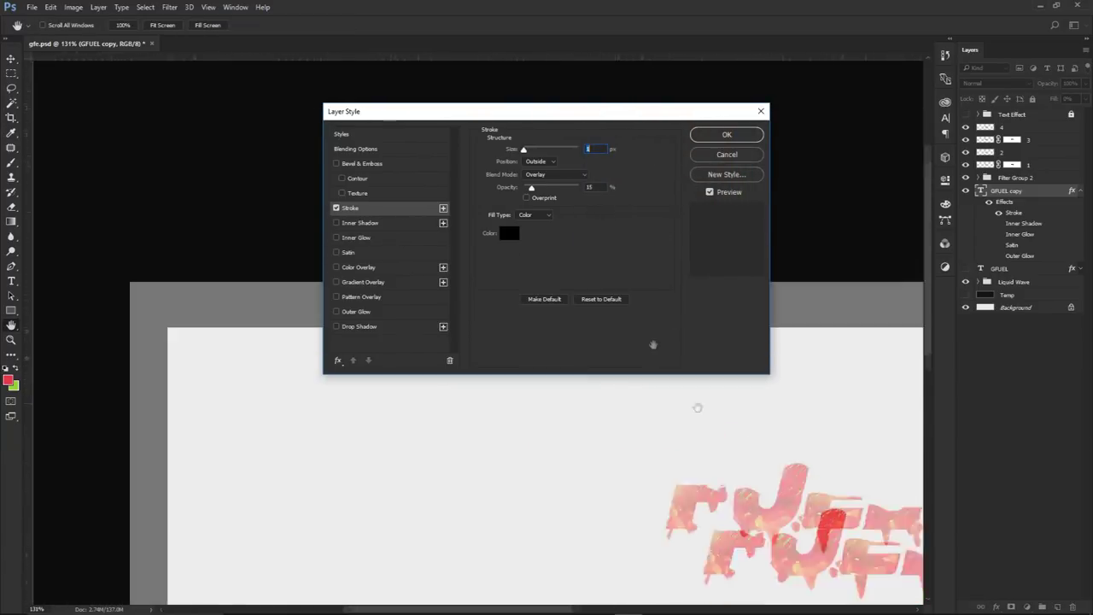
{"action": "left_click_drag", "start_coordinate": [697, 407], "coordinate": [627, 325]}
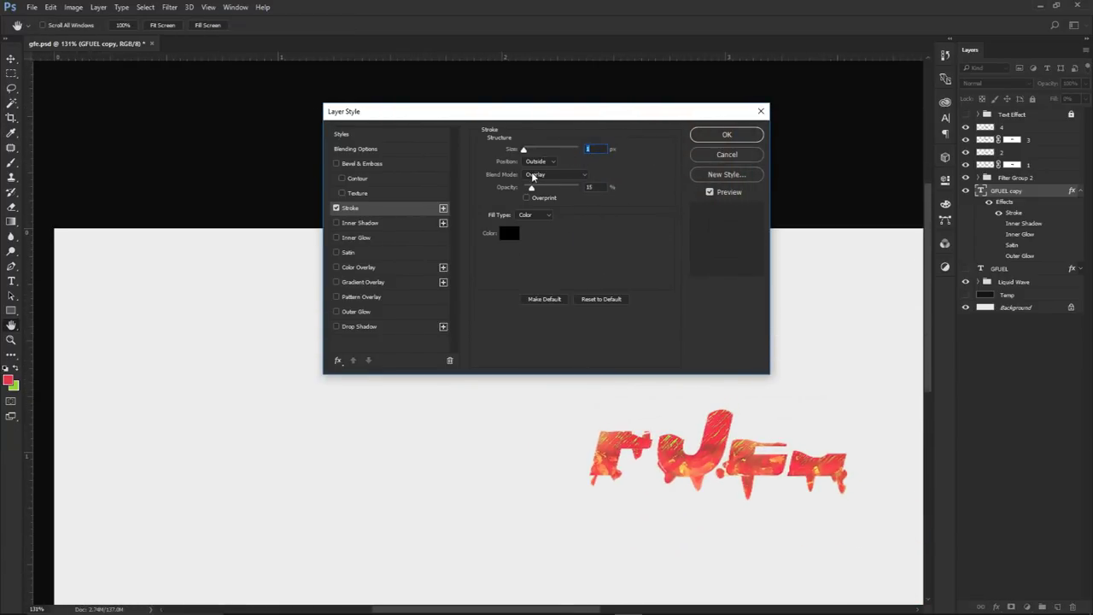
{"action": "left_click_drag", "start_coordinate": [532, 189], "coordinate": [609, 190]}
{"action": "left_click_drag", "start_coordinate": [523, 150], "coordinate": [526, 152]}
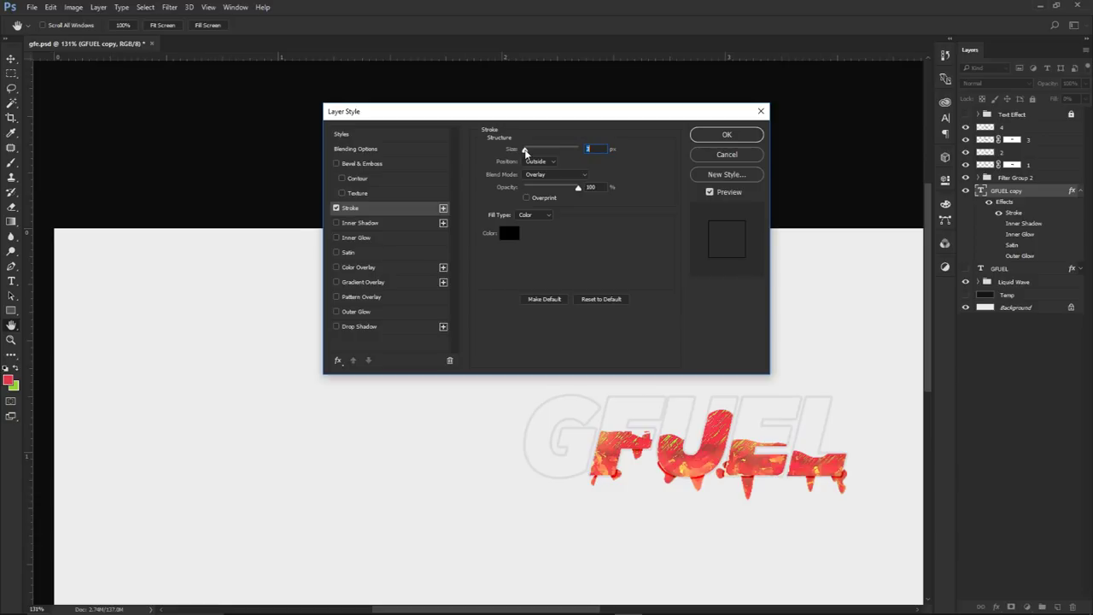
{"action": "left_click", "coordinate": [546, 173]}
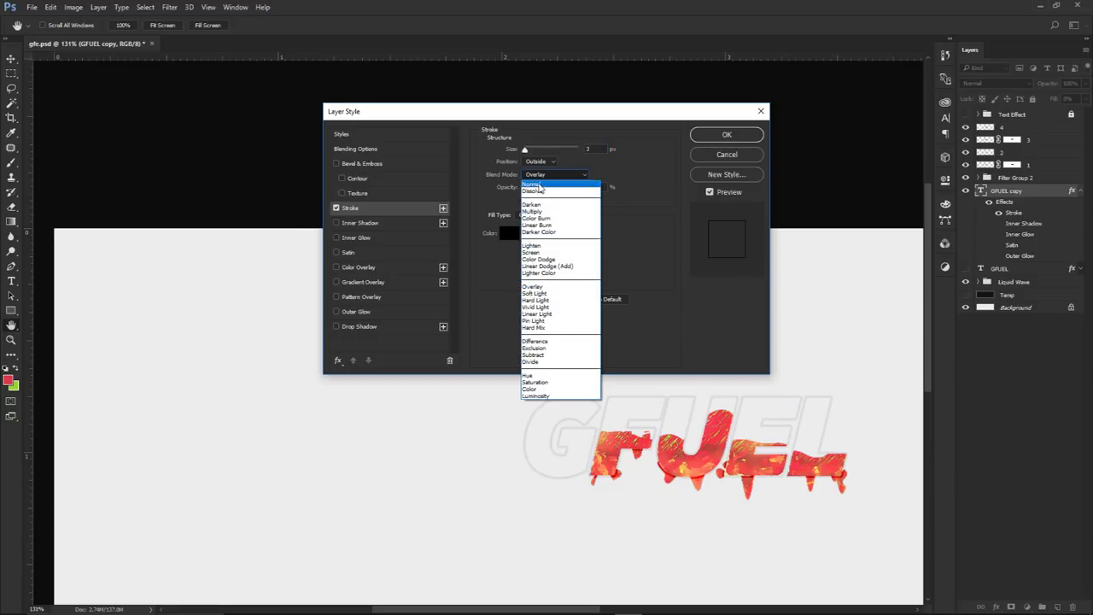
{"action": "left_click", "coordinate": [539, 185]}
{"action": "left_click_drag", "start_coordinate": [524, 151], "coordinate": [526, 151]}
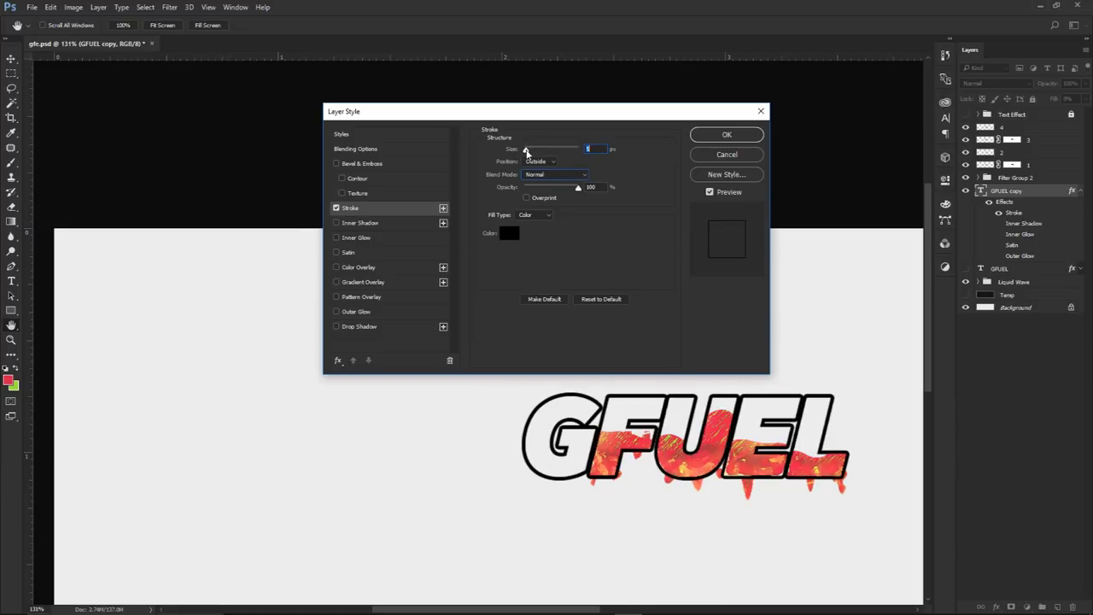
{"action": "left_click", "coordinate": [724, 134]}
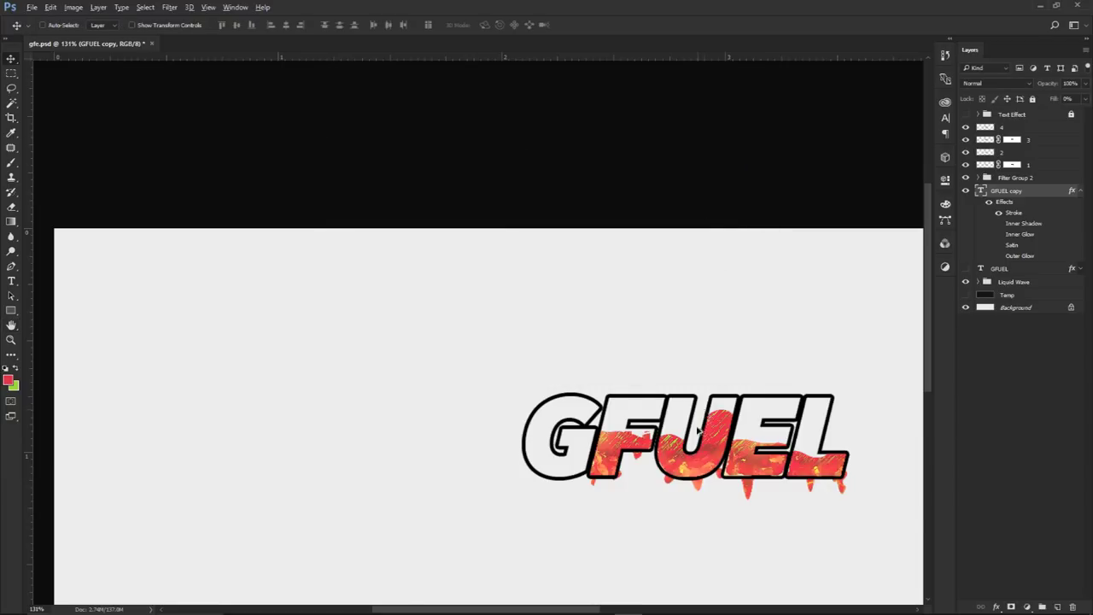
Delete the G from the outlined text and move the remaining FUEL into alignment with the liquid-filled letters
{"action": "scroll", "coordinate": [654, 380], "scroll_direction": "up", "scroll_amount": 3}
{"action": "key", "text": "t"}
{"action": "left_click_drag", "start_coordinate": [486, 355], "coordinate": [380, 347]}
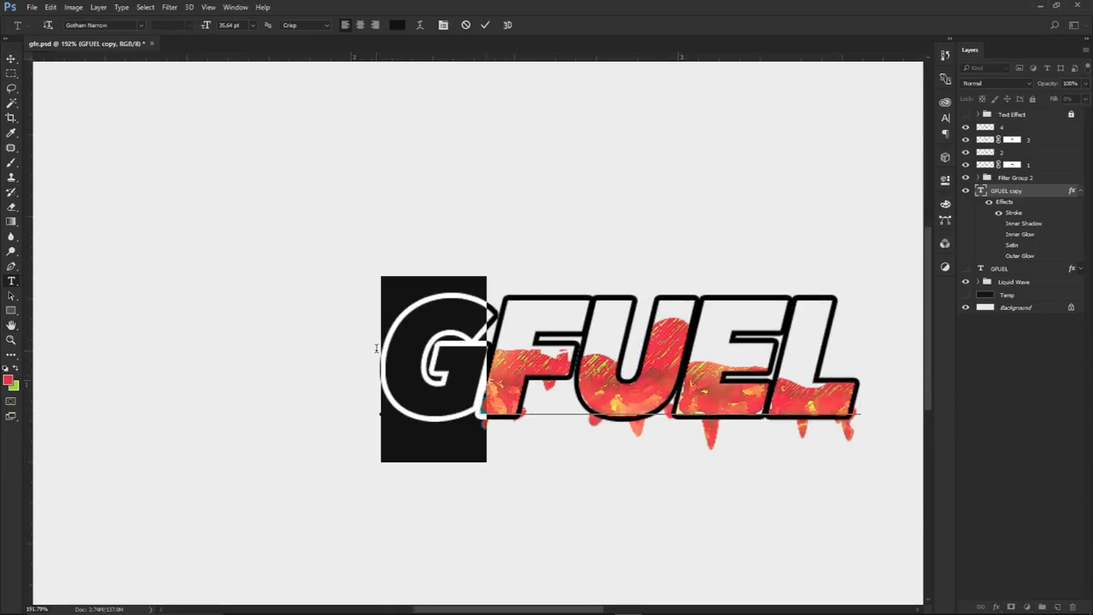
{"action": "key", "text": "BackSpace"}
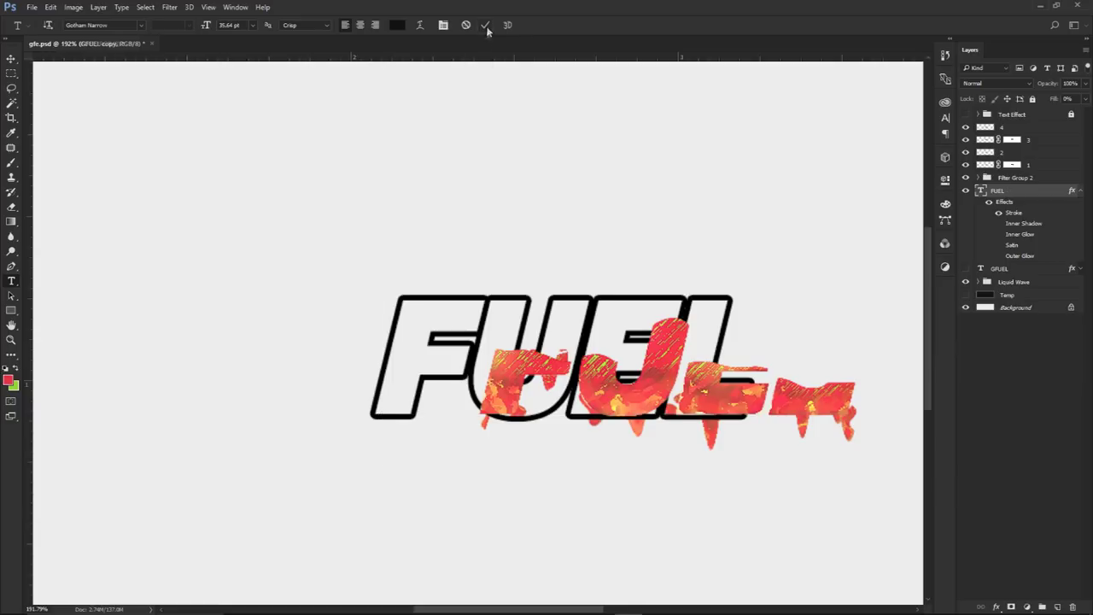
{"action": "left_click", "coordinate": [485, 25]}
{"action": "key", "text": "v"}
{"action": "left_click_drag", "start_coordinate": [567, 259], "coordinate": [676, 269]}
{"action": "key", "text": "Left"}
{"action": "key", "text": "Left"}
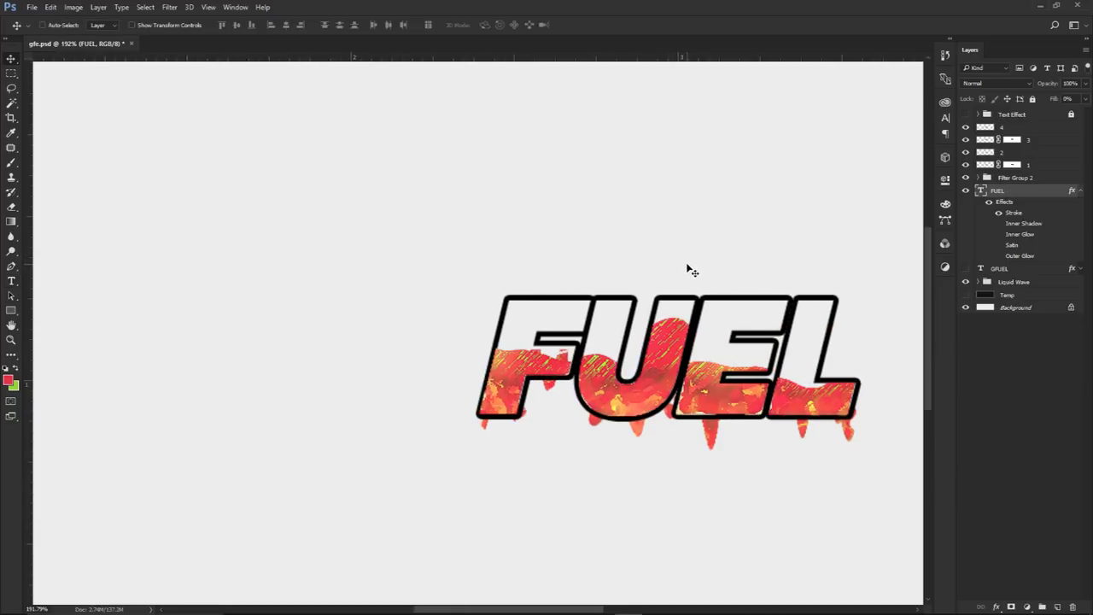
Move the outlined FUEL layer beneath the Liquid Wave group, collapse its effects, and toggle its visibility to check the outline
{"action": "scroll", "coordinate": [756, 418], "scroll_direction": "up", "scroll_amount": 3}
{"action": "left_click_drag", "start_coordinate": [999, 191], "coordinate": [991, 290]}
{"action": "left_click_drag", "start_coordinate": [763, 346], "coordinate": [758, 303]}
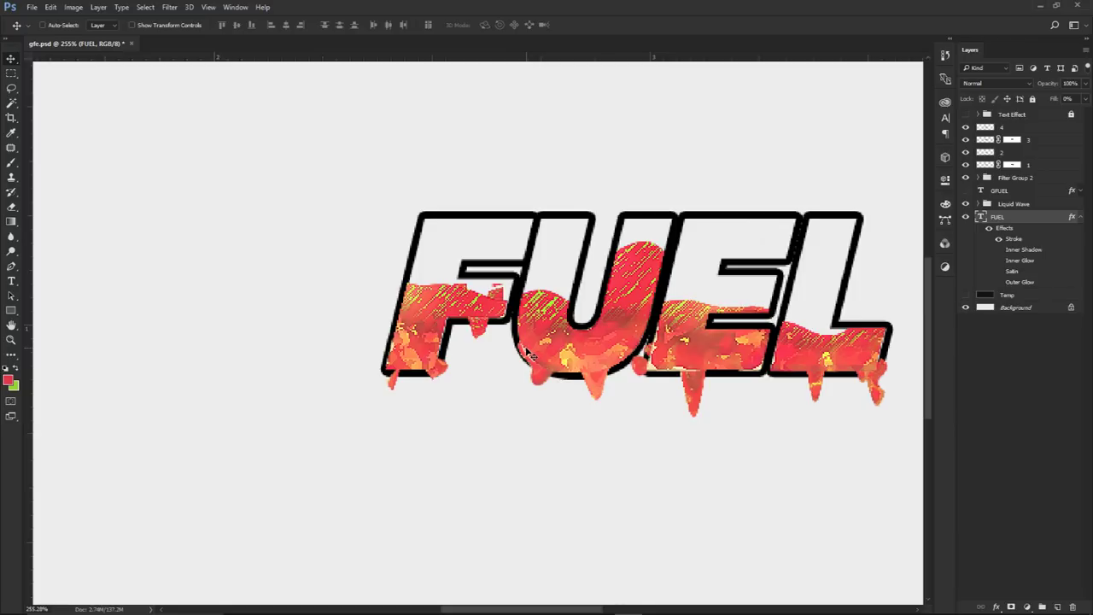
{"action": "scroll", "coordinate": [527, 353], "scroll_direction": "down", "scroll_amount": 5}
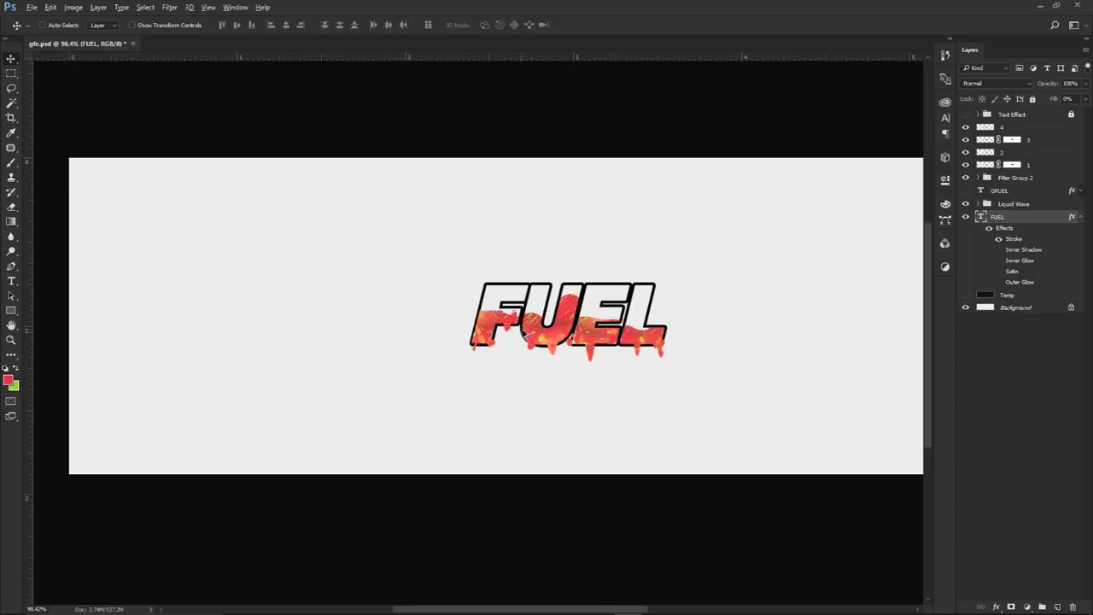
{"action": "scroll", "coordinate": [431, 370], "scroll_direction": "up", "scroll_amount": 2}
{"action": "scroll", "coordinate": [430, 371], "scroll_direction": "up", "scroll_amount": 3}
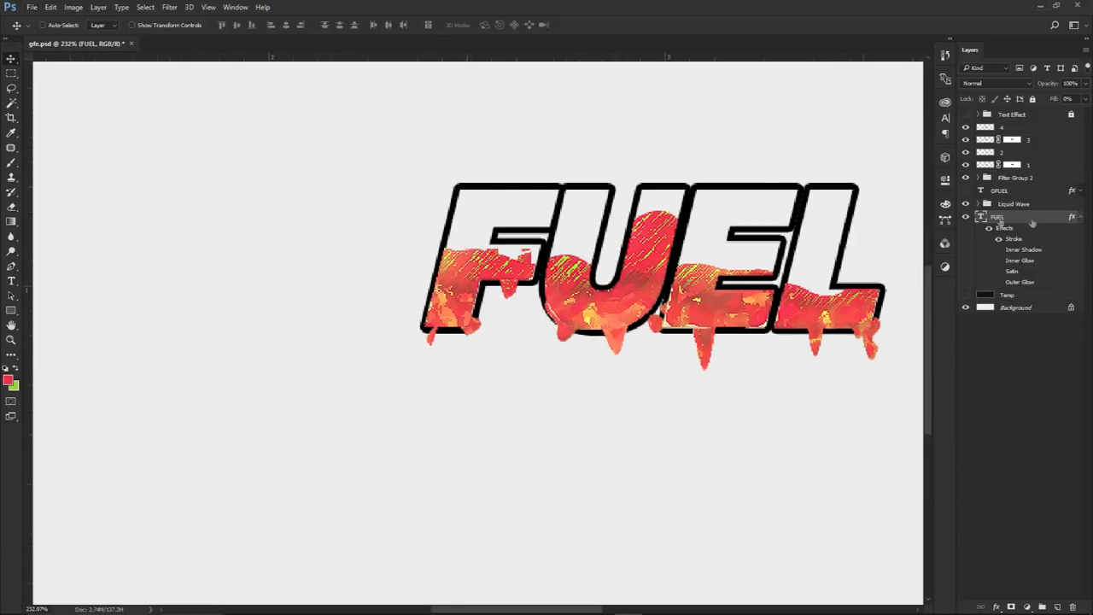
{"action": "left_click", "coordinate": [1081, 218]}
{"action": "left_click", "coordinate": [966, 218]}
{"action": "left_click", "coordinate": [967, 218]}
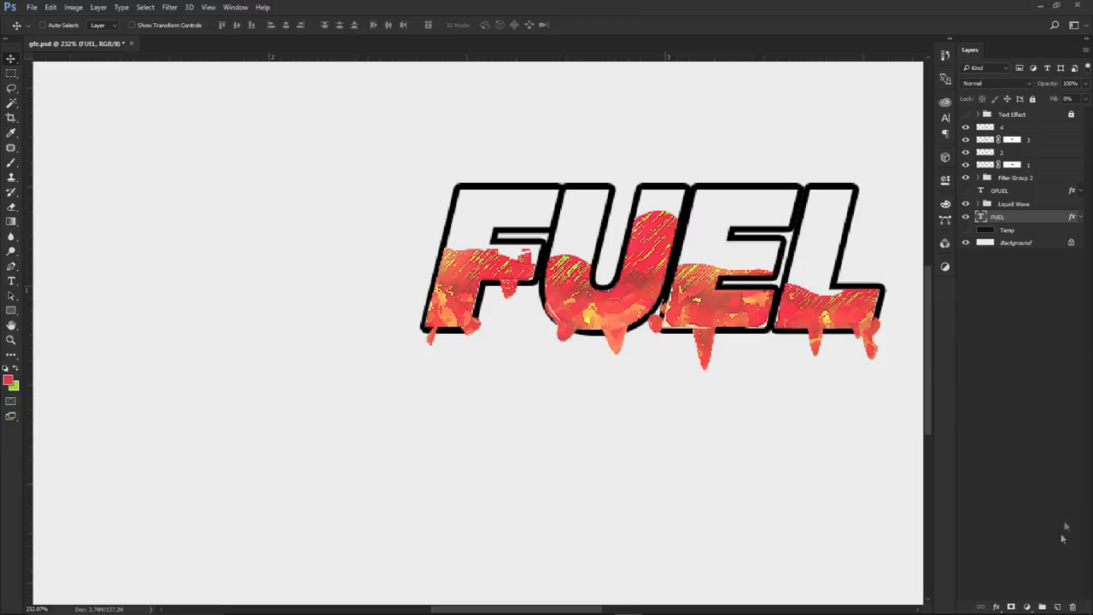
Add a new layer above FUEL and outline the F's upper-left corner with a Pen tool path
{"action": "left_click", "coordinate": [1058, 606]}
{"action": "key", "text": "p"}
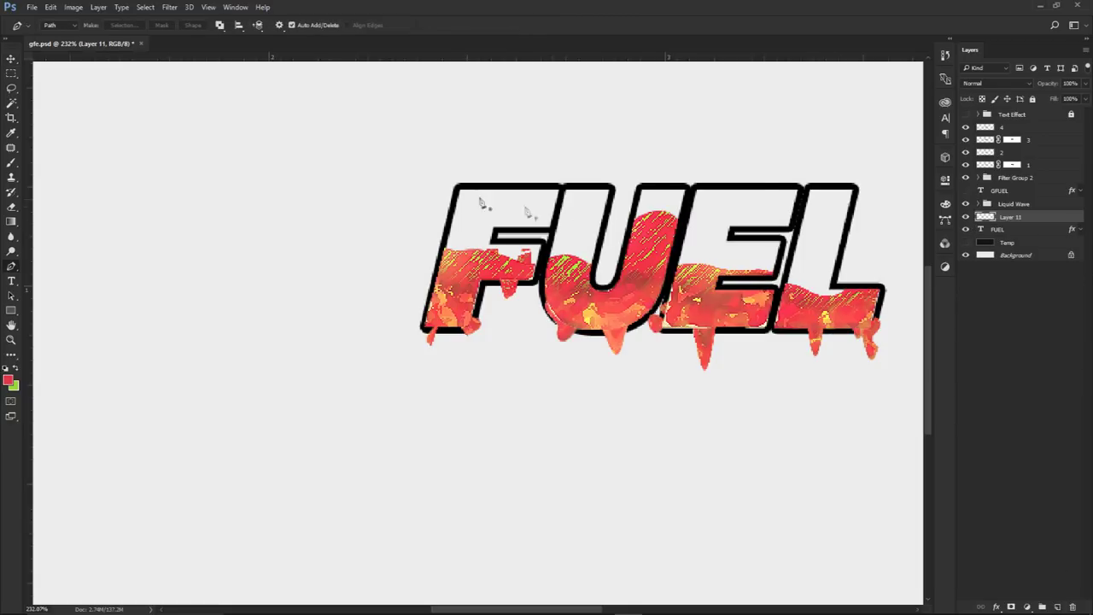
{"action": "scroll", "coordinate": [444, 191], "scroll_direction": "up", "scroll_amount": 3}
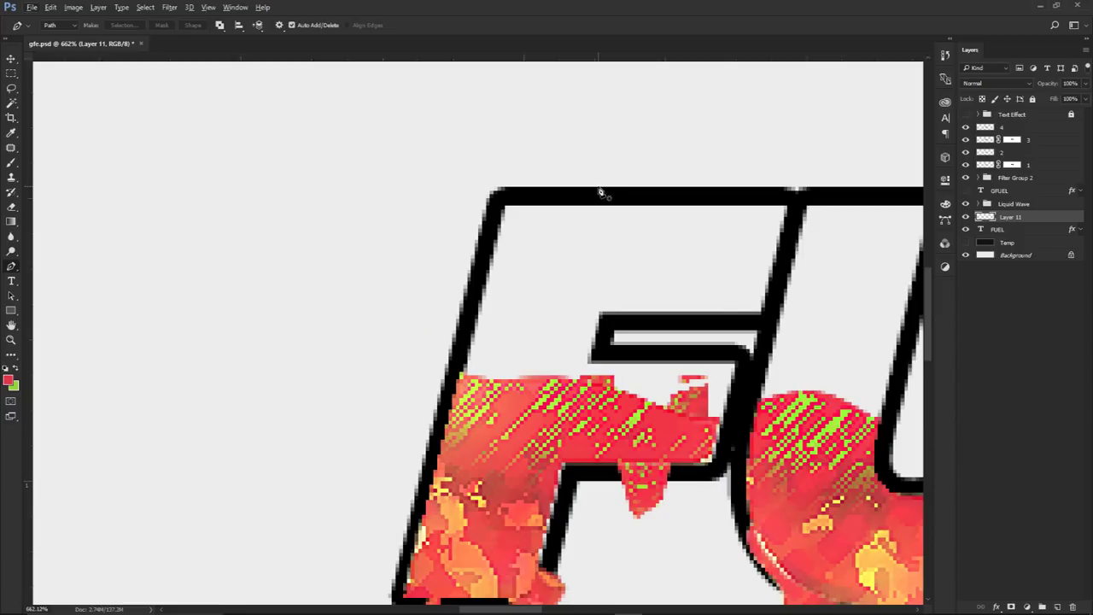
{"action": "left_click", "coordinate": [599, 186]}
{"action": "right_click", "coordinate": [603, 189]}
{"action": "key", "text": "Escape"}
Fill the corner path with black (000000) and delete the path
{"action": "right_click", "coordinate": [602, 205]}
{"action": "left_click", "coordinate": [635, 282]}
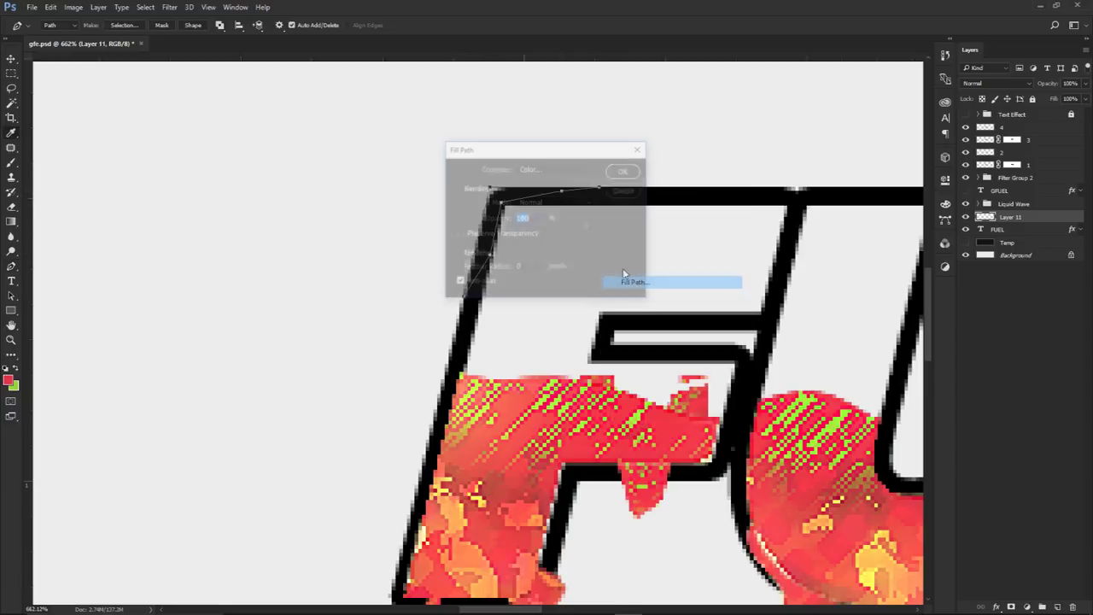
{"action": "left_click", "coordinate": [549, 166]}
{"action": "left_click", "coordinate": [529, 192]}
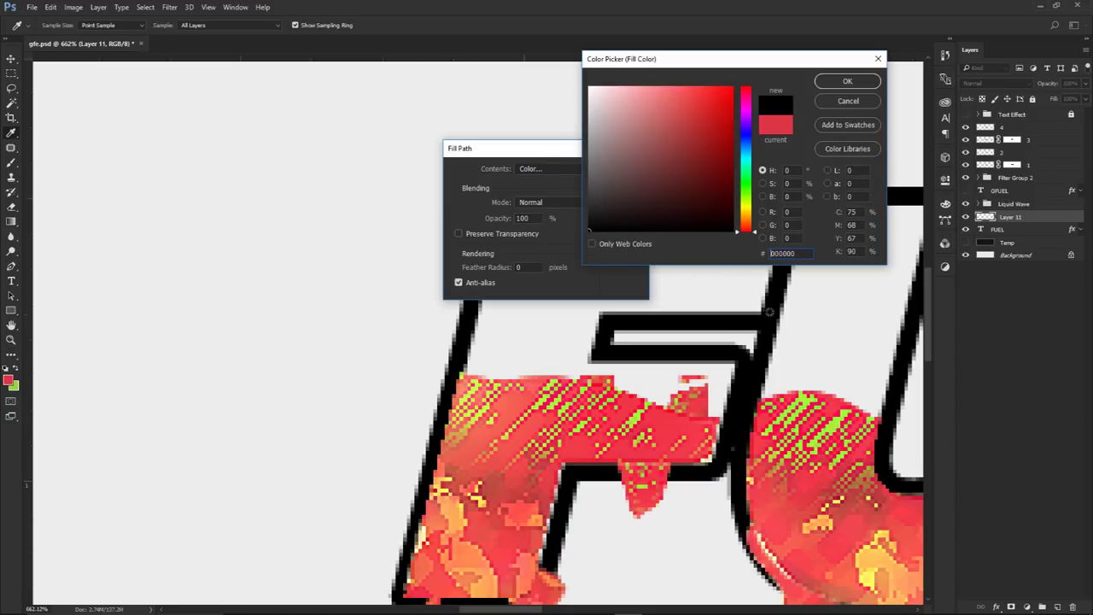
{"action": "left_click", "coordinate": [847, 81]}
{"action": "left_click", "coordinate": [624, 171]}
{"action": "right_click", "coordinate": [672, 183]}
{"action": "left_click", "coordinate": [681, 189]}
Square off the F's lower-left outline corner with a Pen path filled in black, and delete the path
{"action": "left_click_drag", "start_coordinate": [463, 302], "coordinate": [553, 17]}
{"action": "left_click", "coordinate": [482, 330]}
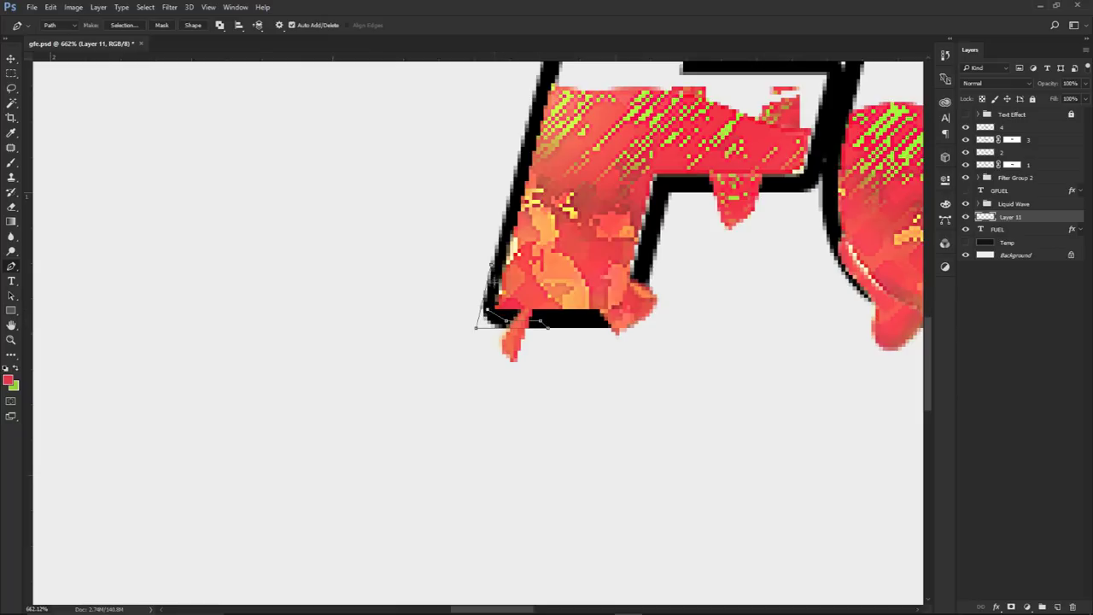
{"action": "right_click", "coordinate": [493, 268]}
{"action": "left_click", "coordinate": [564, 324]}
{"action": "left_click", "coordinate": [624, 171]}
{"action": "right_click", "coordinate": [636, 199]}
{"action": "left_click", "coordinate": [657, 211]}
Fill the outline corner where the F's lower arm meets the U using a black Pen path, and delete the path
{"action": "left_click_drag", "start_coordinate": [708, 250], "coordinate": [581, 283]}
{"action": "left_click_drag", "start_coordinate": [686, 220], "coordinate": [476, 253]}
{"action": "left_click", "coordinate": [466, 262]}
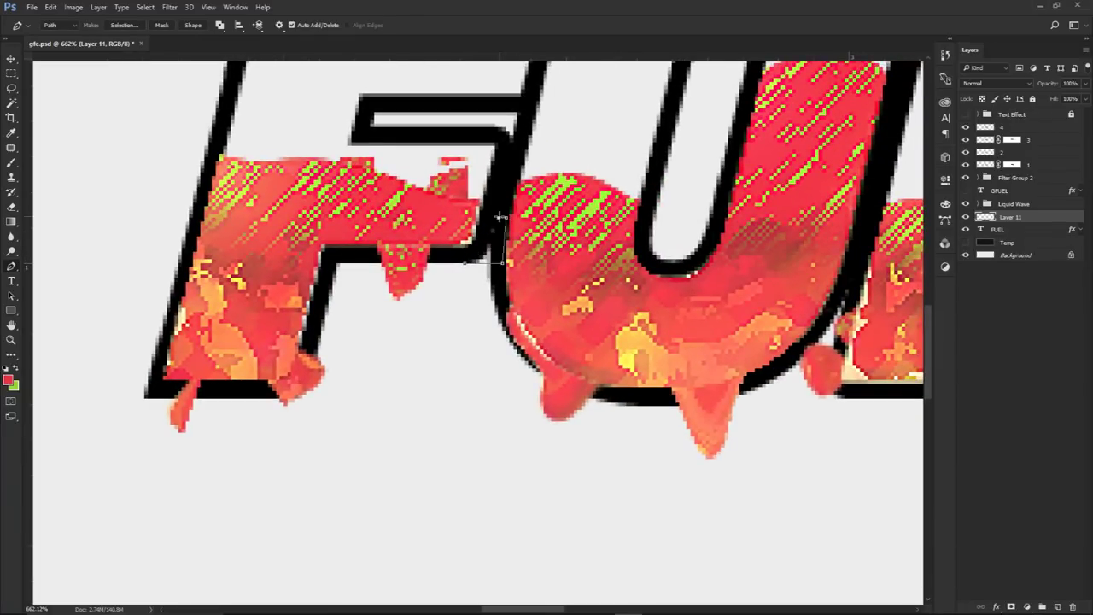
{"action": "right_click", "coordinate": [489, 238]}
{"action": "left_click", "coordinate": [555, 315]}
{"action": "left_click", "coordinate": [624, 171]}
{"action": "left_click_drag", "start_coordinate": [511, 162], "coordinate": [534, 234]}
{"action": "right_click", "coordinate": [534, 232]}
{"action": "left_click", "coordinate": [563, 251]}
Trace the gap inside the outline between the F's two arms, fill it with black, and delete the path
{"action": "left_click", "coordinate": [549, 181]}
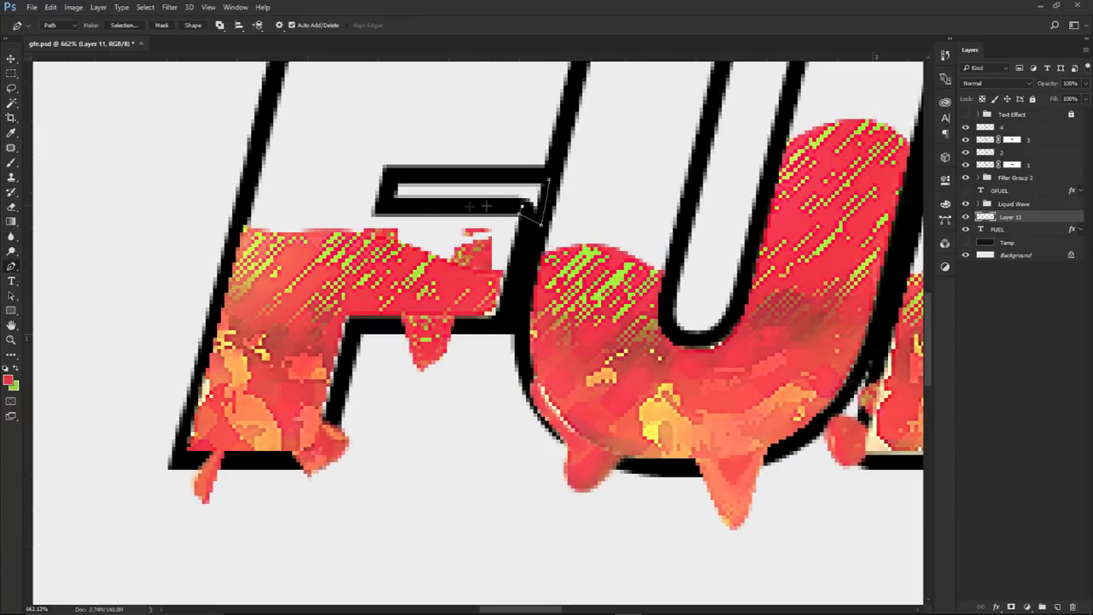
{"action": "left_click", "coordinate": [388, 202]}
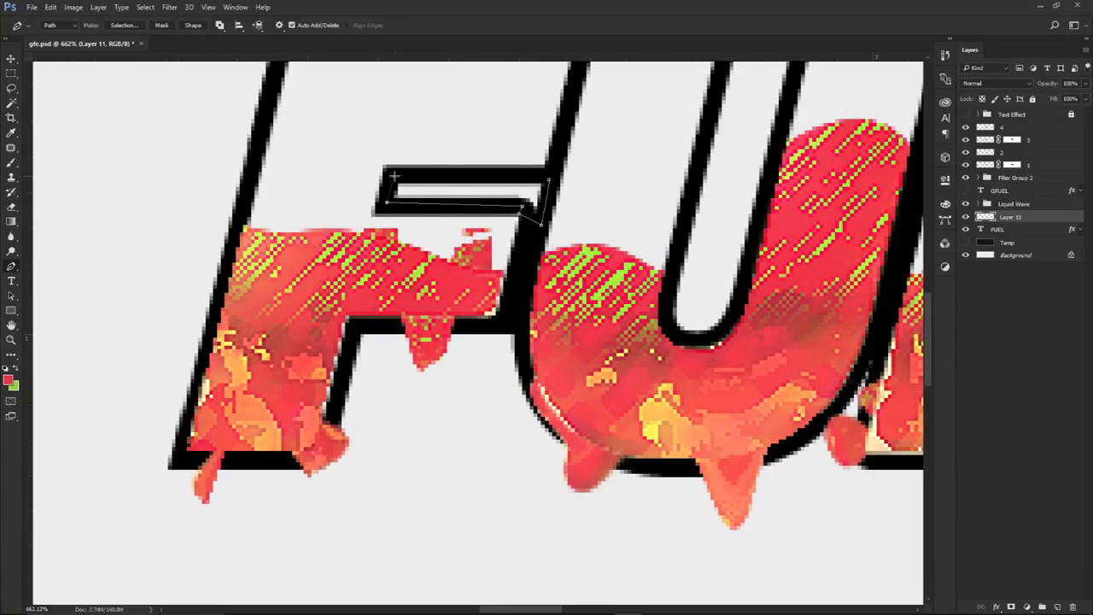
{"action": "left_click", "coordinate": [549, 182]}
{"action": "right_click", "coordinate": [554, 167]}
{"action": "left_click", "coordinate": [598, 244]}
{"action": "left_click", "coordinate": [595, 169]}
{"action": "left_click", "coordinate": [624, 168]}
{"action": "left_click", "coordinate": [625, 168]}
{"action": "left_click", "coordinate": [861, 93]}
{"action": "left_click", "coordinate": [629, 174]}
{"action": "right_click", "coordinate": [663, 158]}
{"action": "left_click", "coordinate": [679, 176]}
Fill the notch between F and U and the rounded top corner of the U's left stem with black, and delete the path
{"action": "left_click_drag", "start_coordinate": [737, 196], "coordinate": [444, 168]}
{"action": "left_click_drag", "start_coordinate": [582, 331], "coordinate": [457, 409]}
{"action": "left_click_drag", "start_coordinate": [318, 274], "coordinate": [308, 174]}
{"action": "left_click", "coordinate": [499, 176]}
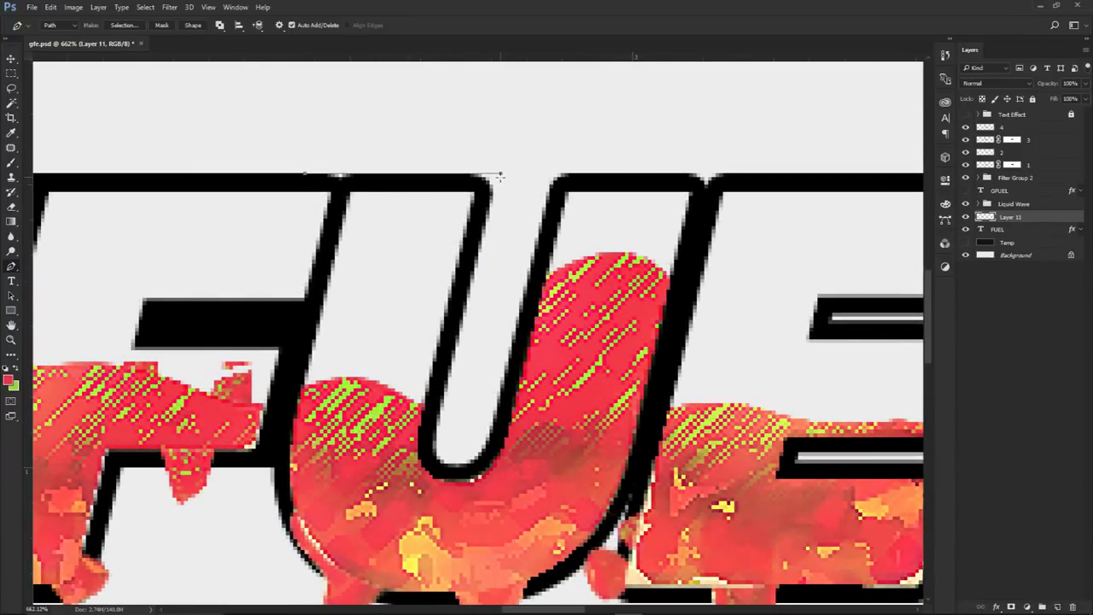
{"action": "left_click", "coordinate": [319, 185]}
{"action": "left_click", "coordinate": [304, 175]}
{"action": "right_click", "coordinate": [402, 160]}
{"action": "left_click", "coordinate": [447, 235]}
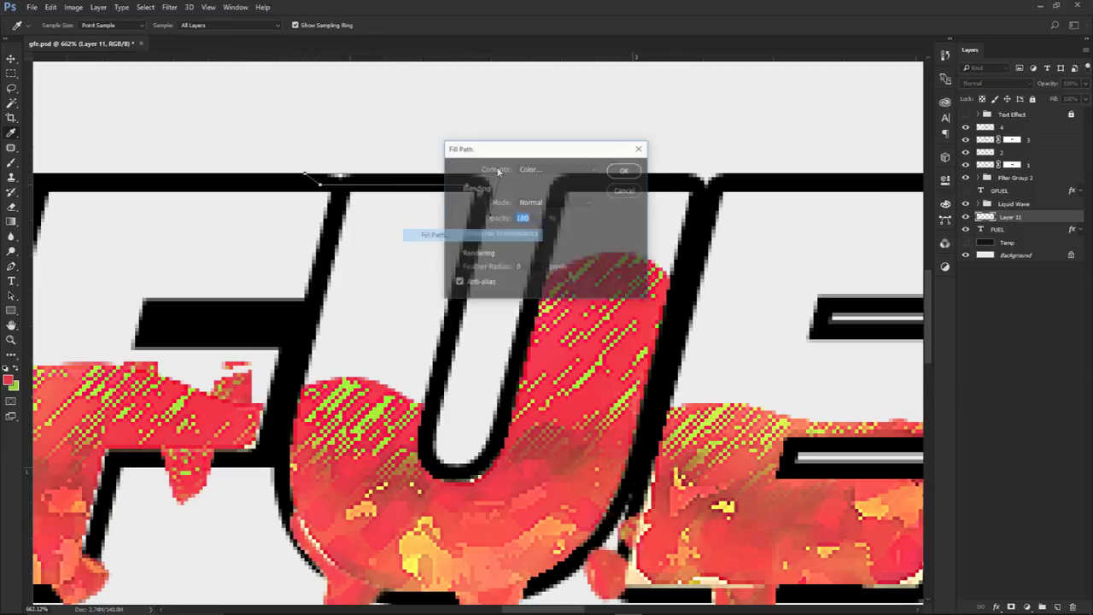
{"action": "left_click", "coordinate": [625, 170]}
{"action": "right_click", "coordinate": [605, 163]}
{"action": "left_click", "coordinate": [645, 185]}
{"action": "left_click", "coordinate": [646, 182]}
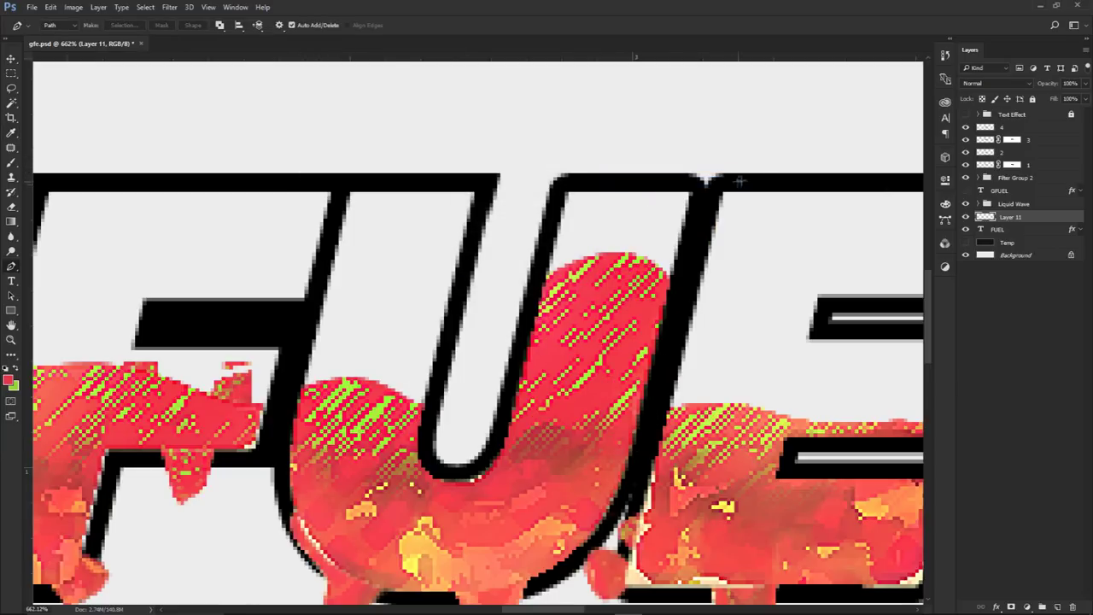
Draw a Pen path at the top-left corner of the U's right stem and fill it with black
{"action": "left_click", "coordinate": [550, 228]}
{"action": "left_click", "coordinate": [564, 183]}
{"action": "left_click", "coordinate": [753, 174]}
{"action": "right_click", "coordinate": [755, 193]}
{"action": "left_click", "coordinate": [796, 269]}
{"action": "key", "text": "Return"}
Trace the gaps inside the E's arm outlines and along its edge with the L, fill them with black, and delete the path
{"action": "left_click_drag", "start_coordinate": [888, 274], "coordinate": [574, 124]}
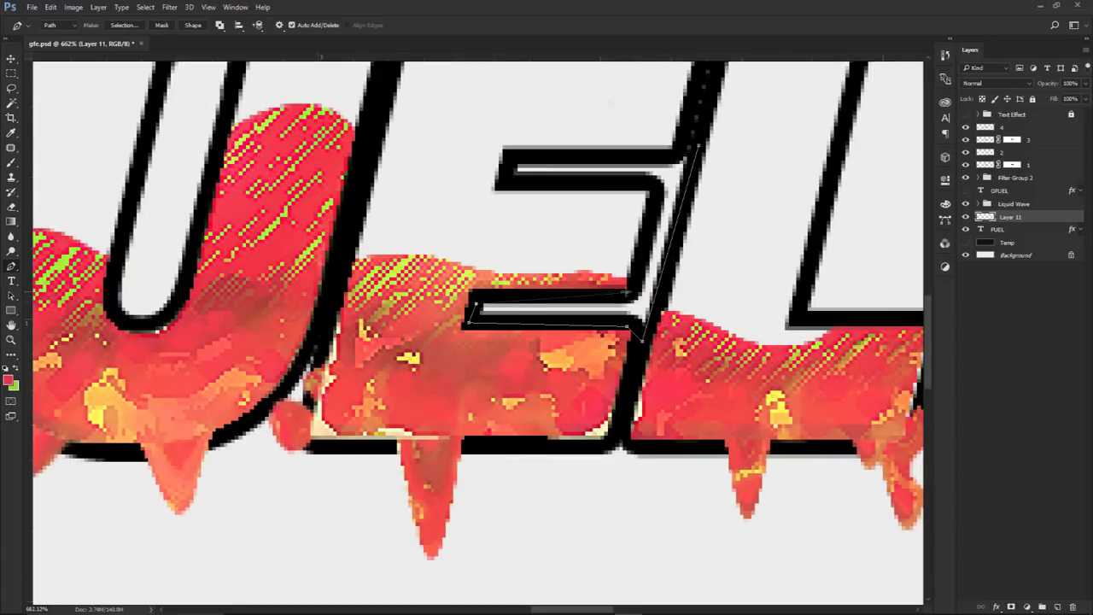
{"action": "right_click", "coordinate": [731, 180]}
{"action": "left_click", "coordinate": [769, 232]}
{"action": "right_click", "coordinate": [685, 190]}
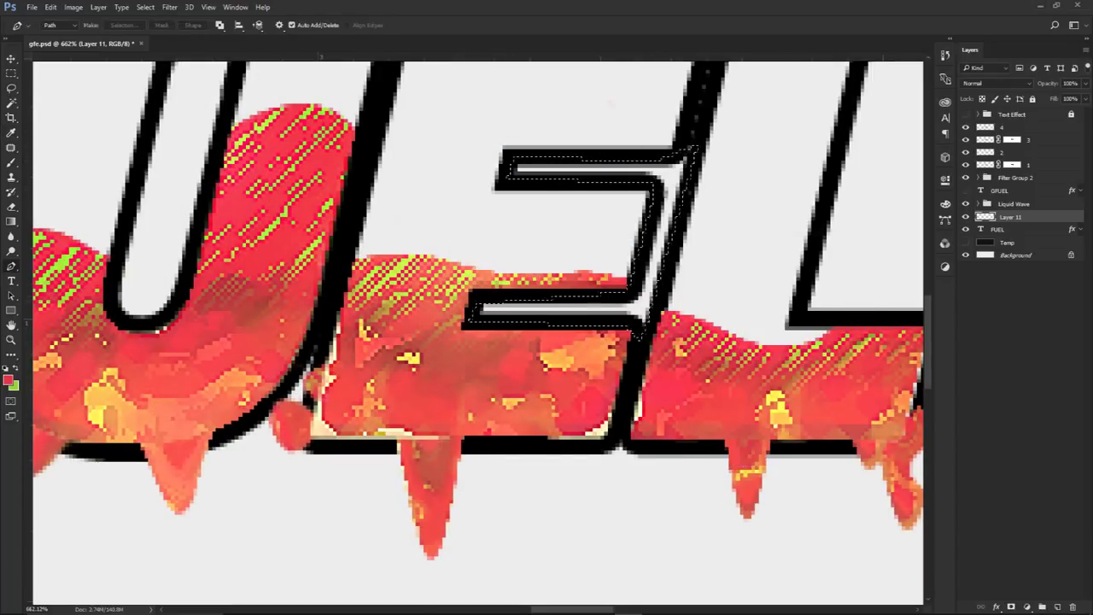
{"action": "right_click", "coordinate": [700, 181]}
{"action": "left_click", "coordinate": [726, 200]}
Close the notch at the baseline between E and L with a black-filled Pen path, and delete the path
{"action": "left_click_drag", "start_coordinate": [700, 341], "coordinate": [333, 325]}
{"action": "left_click", "coordinate": [227, 439]}
{"action": "left_click", "coordinate": [302, 439]}
{"action": "left_click", "coordinate": [256, 420]}
{"action": "left_click", "coordinate": [226, 439]}
{"action": "right_click", "coordinate": [283, 374]}
{"action": "left_click", "coordinate": [320, 162]}
{"action": "key", "text": "Return"}
{"action": "right_click", "coordinate": [616, 167]}
{"action": "left_click", "coordinate": [649, 187]}
Square off the upper-right corner of the L's foot with a black-filled Pen path, and delete the path
{"action": "left_click", "coordinate": [528, 296]}
{"action": "left_click", "coordinate": [592, 296]}
{"action": "right_click", "coordinate": [537, 281]}
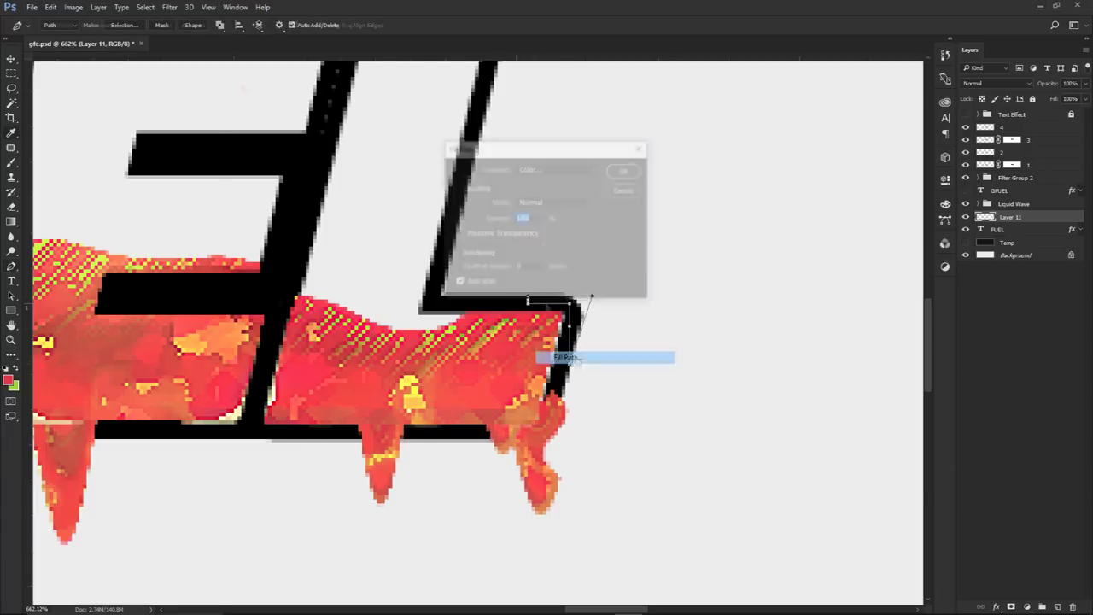
{"action": "left_click", "coordinate": [578, 360]}
{"action": "key", "text": "Return"}
{"action": "right_click", "coordinate": [630, 180]}
{"action": "left_click", "coordinate": [657, 200]}
Square off the upper-right corner of the L's stem with a black-filled Pen path, and delete the path
{"action": "left_click", "coordinate": [557, 229]}
{"action": "left_click", "coordinate": [591, 229]}
{"action": "left_click", "coordinate": [578, 298]}
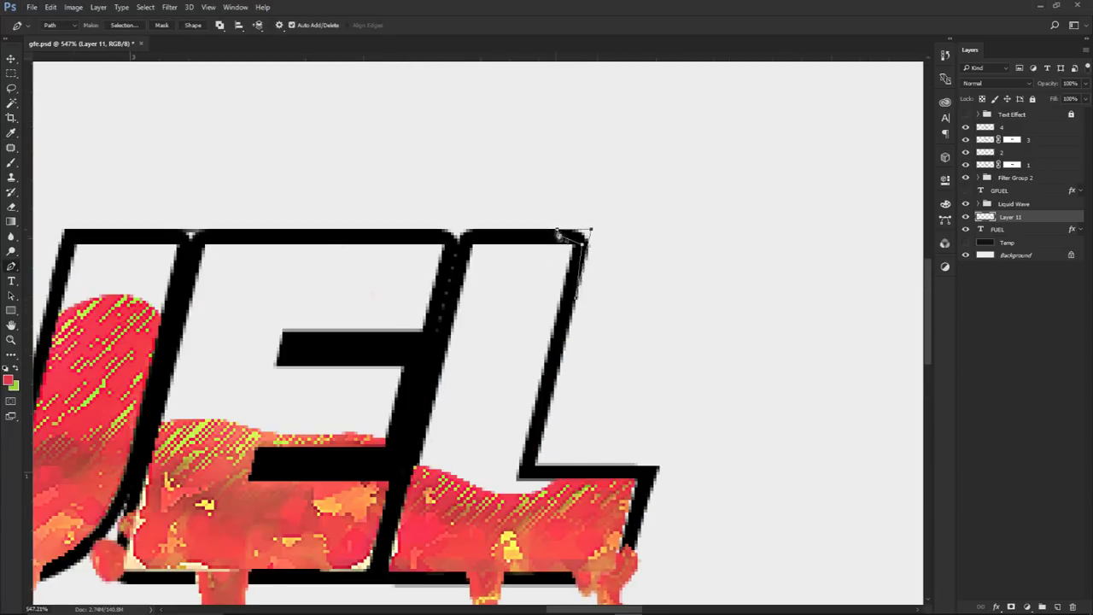
{"action": "right_click", "coordinate": [498, 211]}
{"action": "key", "text": "Escape"}
{"action": "right_click", "coordinate": [622, 165]}
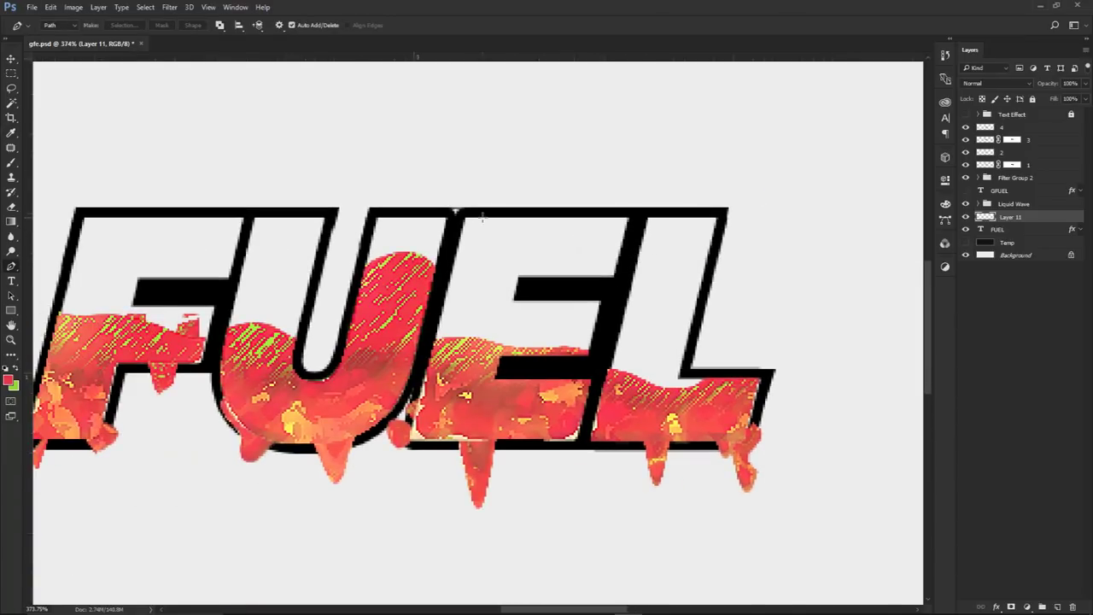
Close the notch between the tops of U and E with a black-filled Pen path, and delete the path
{"action": "scroll", "coordinate": [639, 244], "scroll_direction": "up", "scroll_amount": 2}
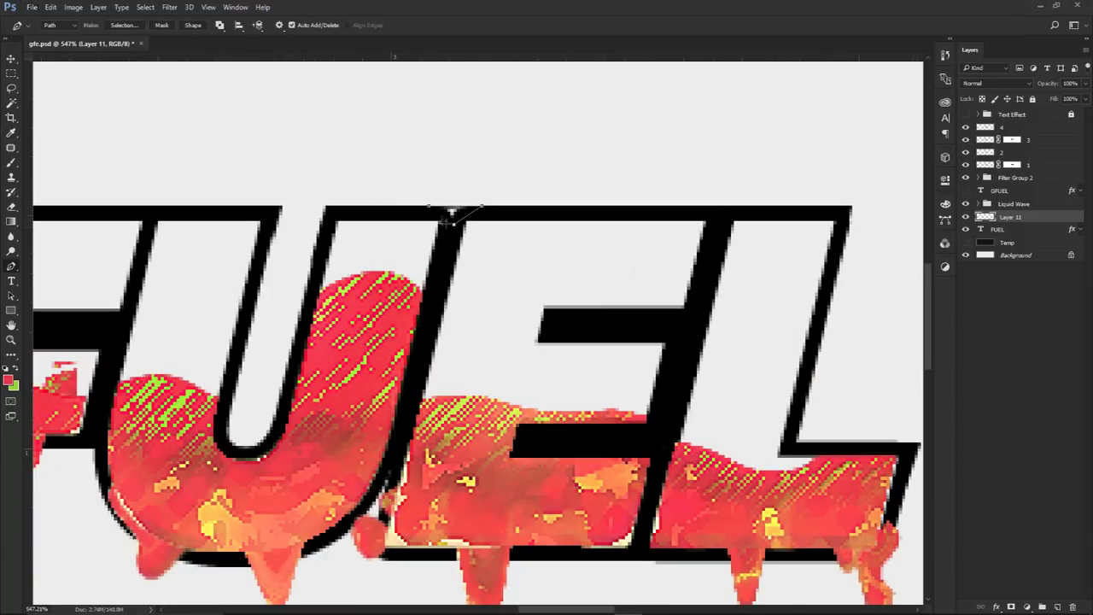
{"action": "right_click", "coordinate": [437, 180]}
{"action": "left_click", "coordinate": [504, 244]}
{"action": "left_click", "coordinate": [626, 171]}
{"action": "right_click", "coordinate": [590, 198]}
{"action": "left_click", "coordinate": [636, 219]}
Merge Layer 11 with the FUEL text layer, then test-move the merged outline and undo the move
{"action": "key", "text": "ctrl+0"}
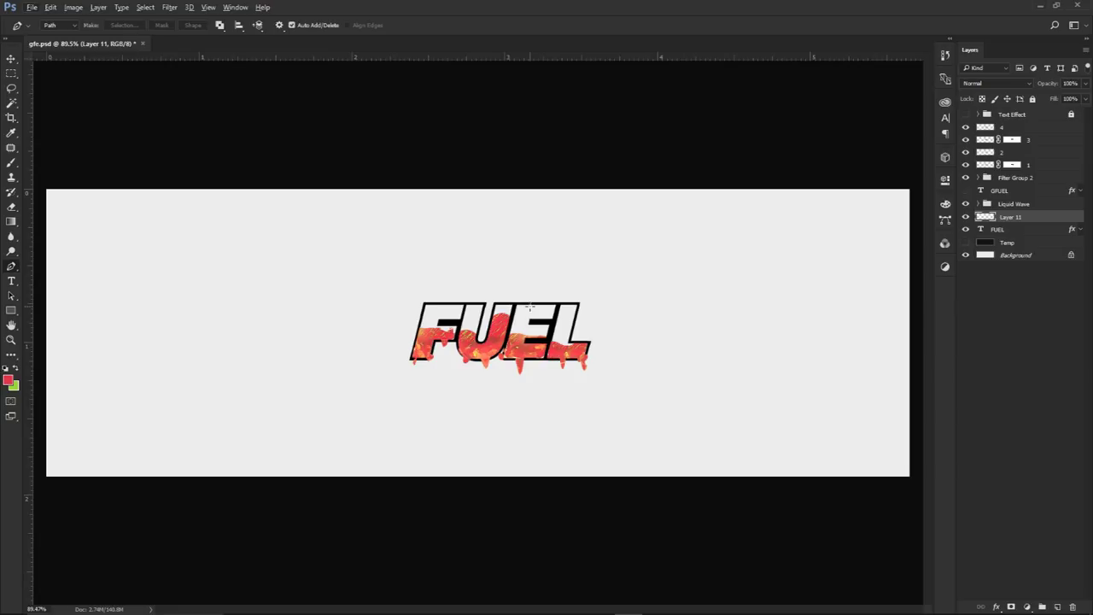
{"action": "key", "text": "v"}
{"action": "left_click", "coordinate": [831, 285]}
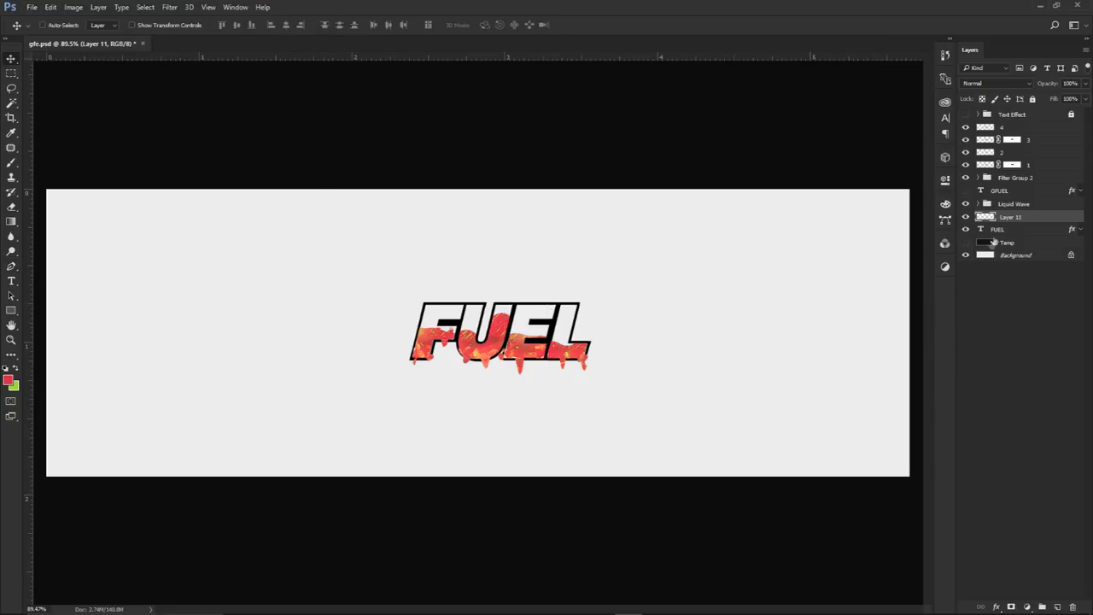
{"action": "left_click", "coordinate": [966, 229]}
{"action": "left_click", "coordinate": [966, 229]}
{"action": "left_click", "coordinate": [1000, 229], "text": "ctrl"}
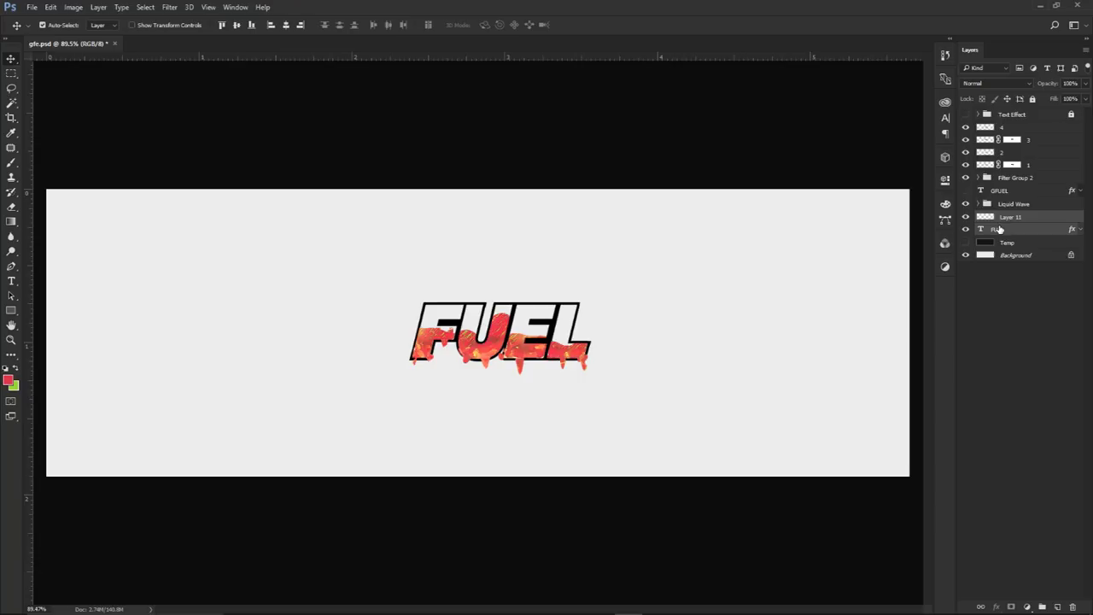
{"action": "key", "text": "ctrl+e"}
{"action": "left_click_drag", "start_coordinate": [569, 339], "coordinate": [605, 418]}
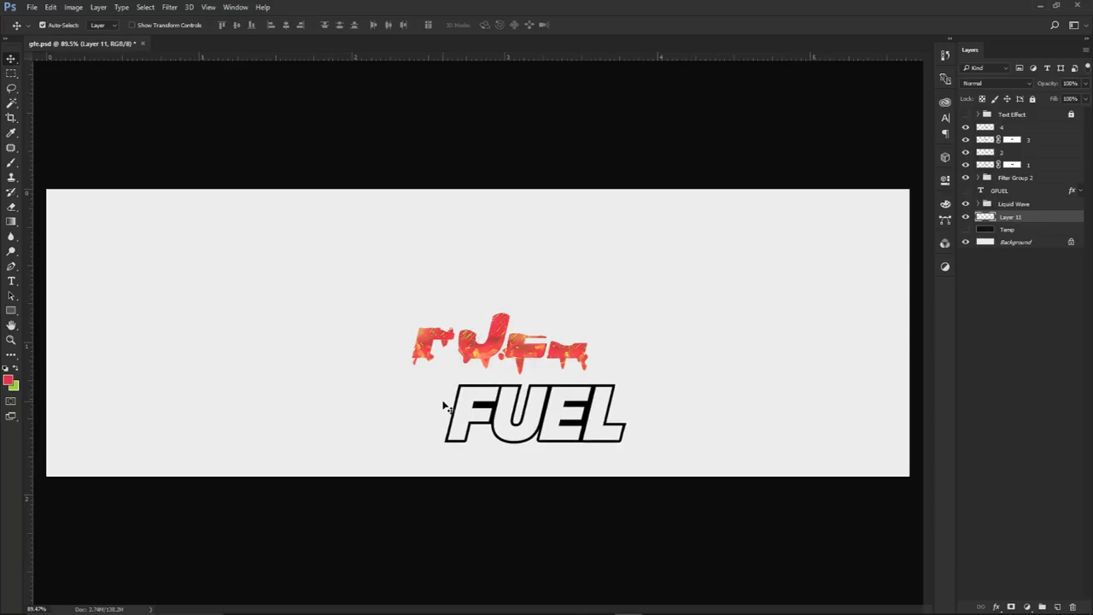
{"action": "key", "text": "ctrl+z"}
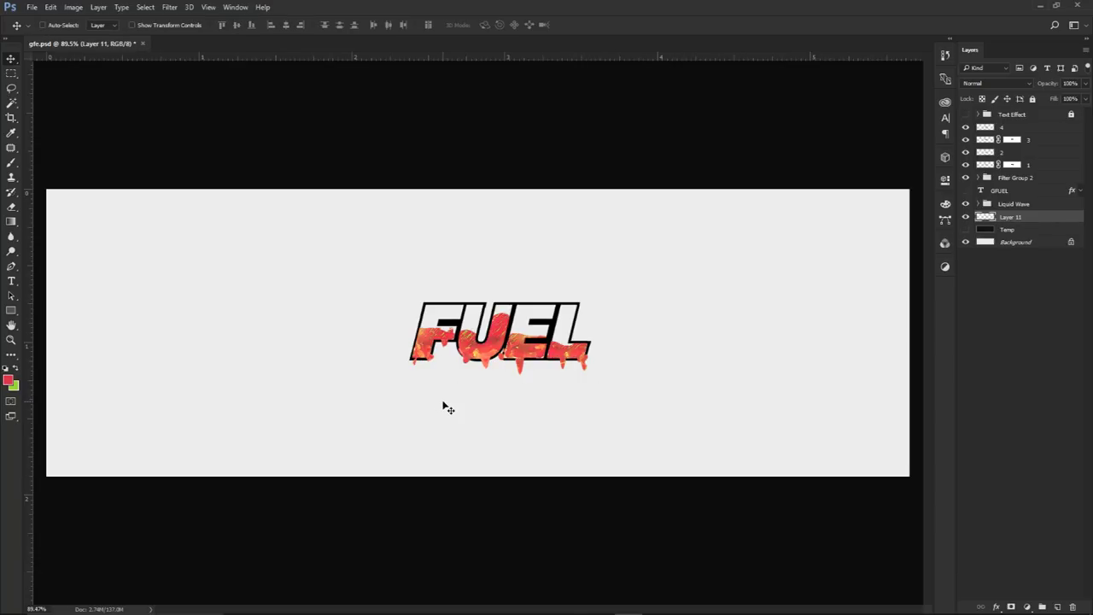
Rename the merged outline layer as sTROKE
{"action": "double_click", "coordinate": [1013, 218]}
{"action": "type", "text": "sTROKE"}
{"action": "key", "text": "Return"}
{"action": "key", "text": "p"}
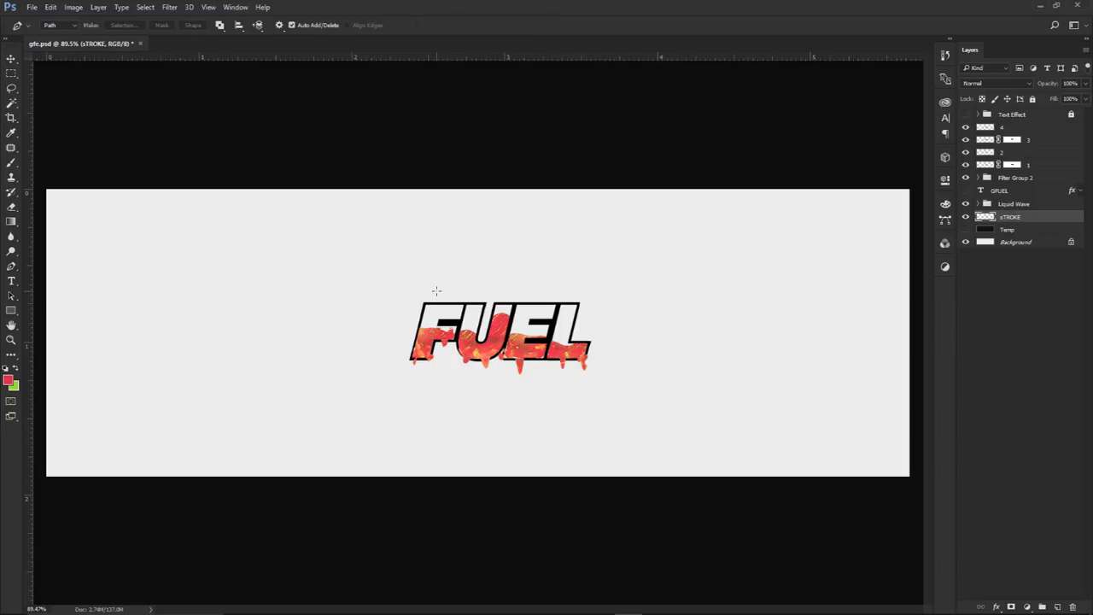
Add a new layer above sTROKE and clip it to the outline with a clipping mask
{"action": "key", "text": "v"}
{"action": "left_click", "coordinate": [1059, 607]}
{"action": "right_click", "coordinate": [1025, 217]}
{"action": "left_click", "coordinate": [918, 304]}
Sample a pinkish red from the liquid and paint it with a large soft brush along the upper part of the FUEL outline
{"action": "key", "text": "b"}
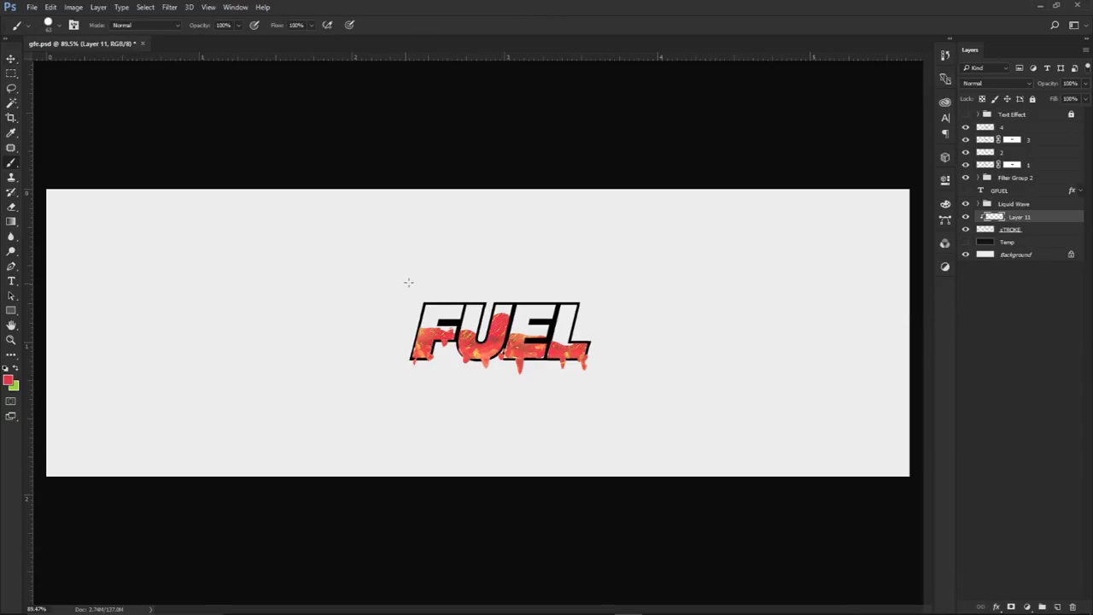
{"action": "scroll", "coordinate": [542, 314], "scroll_direction": "up", "scroll_amount": 6}
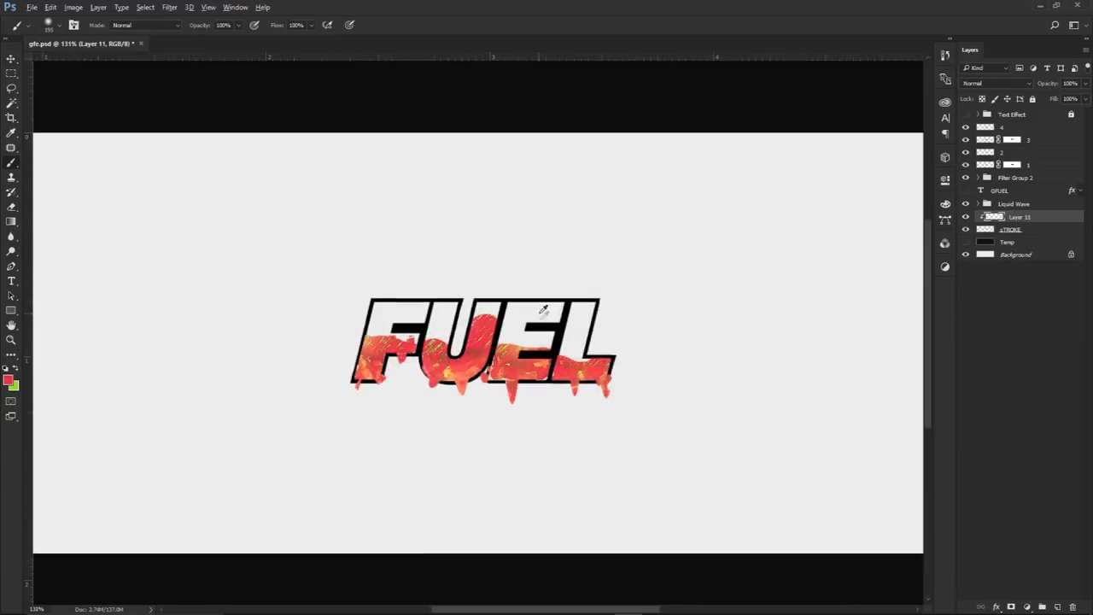
{"action": "right_click", "coordinate": [544, 326], "text": "alt"}
{"action": "left_click", "coordinate": [581, 373], "text": "alt"}
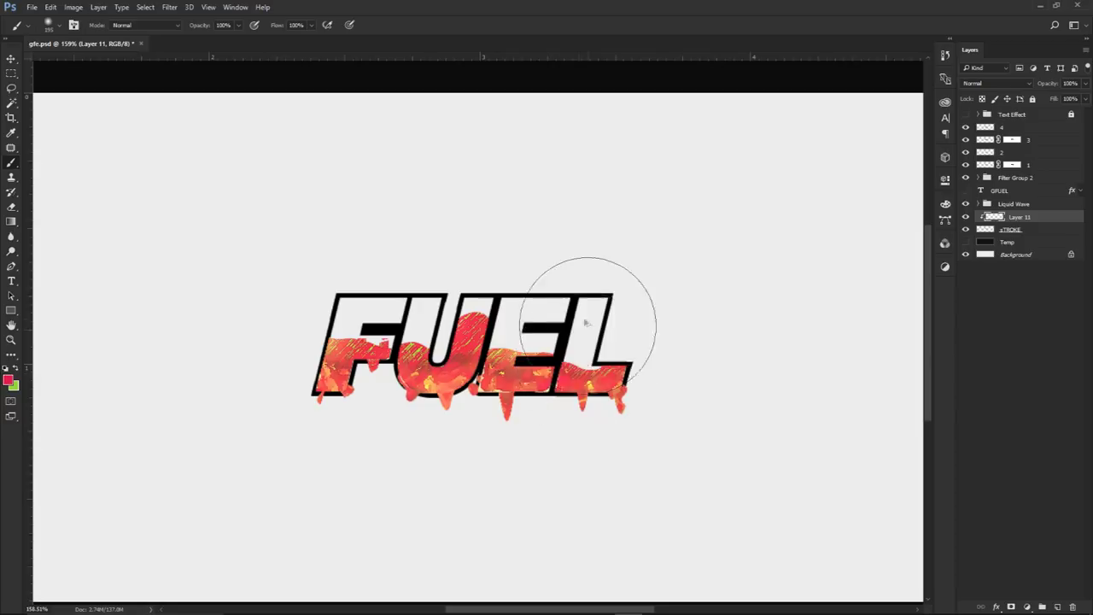
{"action": "mouse_move", "coordinate": [615, 261]}
{"action": "left_mouse_down"}
{"action": "mouse_move", "coordinate": [620, 249]}
{"action": "mouse_move", "coordinate": [402, 239]}
{"action": "left_mouse_up"}
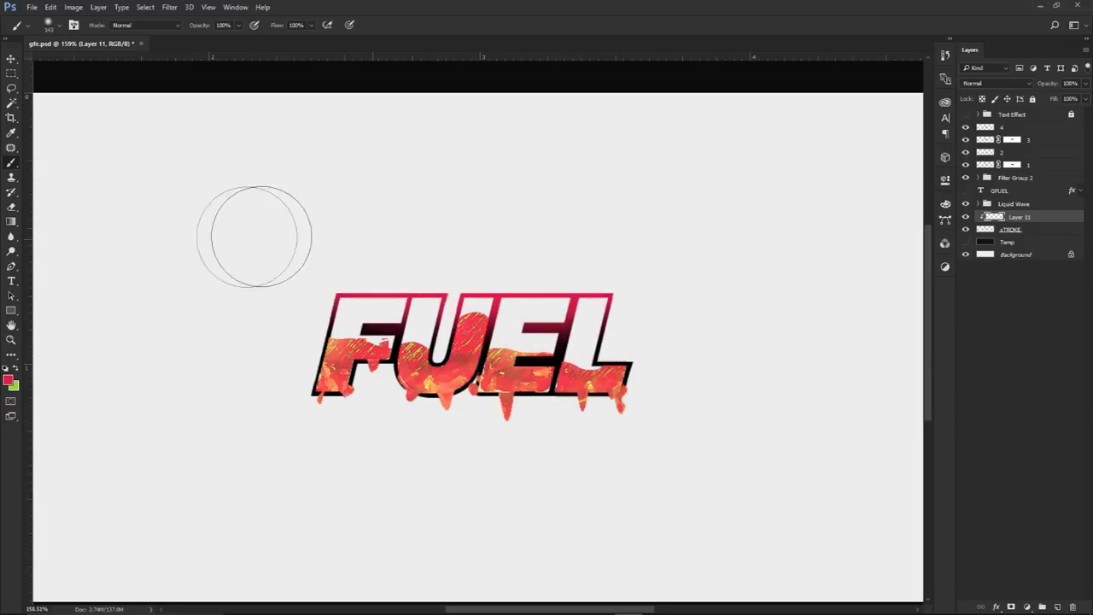
Sample a yellow-orange from the liquid and brush it over the top of the outline around the U
{"action": "left_click", "coordinate": [540, 367], "text": "alt"}
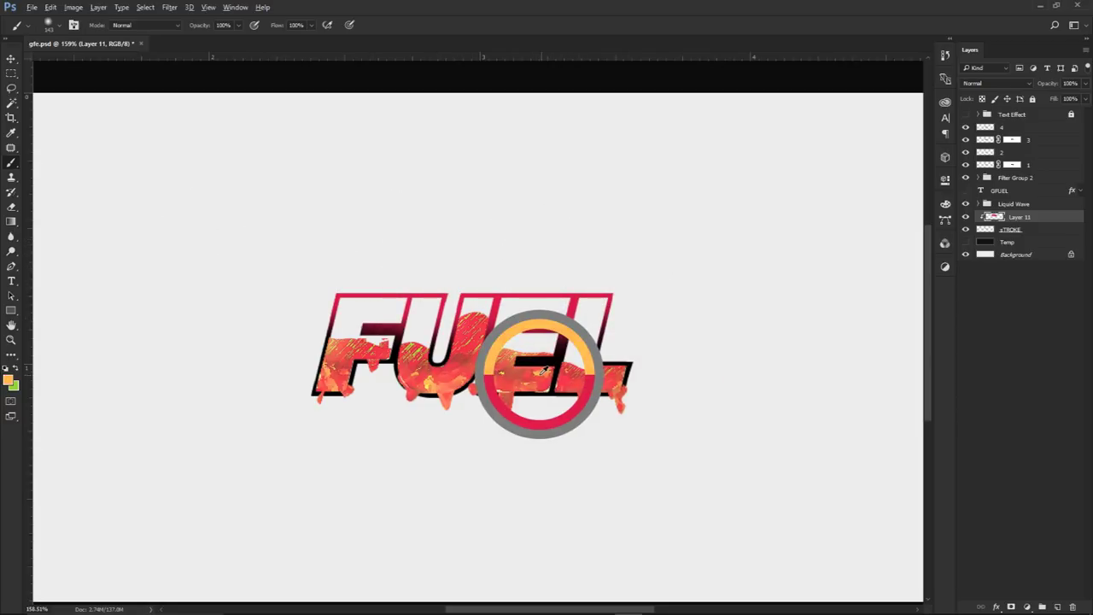
{"action": "left_click_drag", "start_coordinate": [481, 251], "coordinate": [411, 253]}
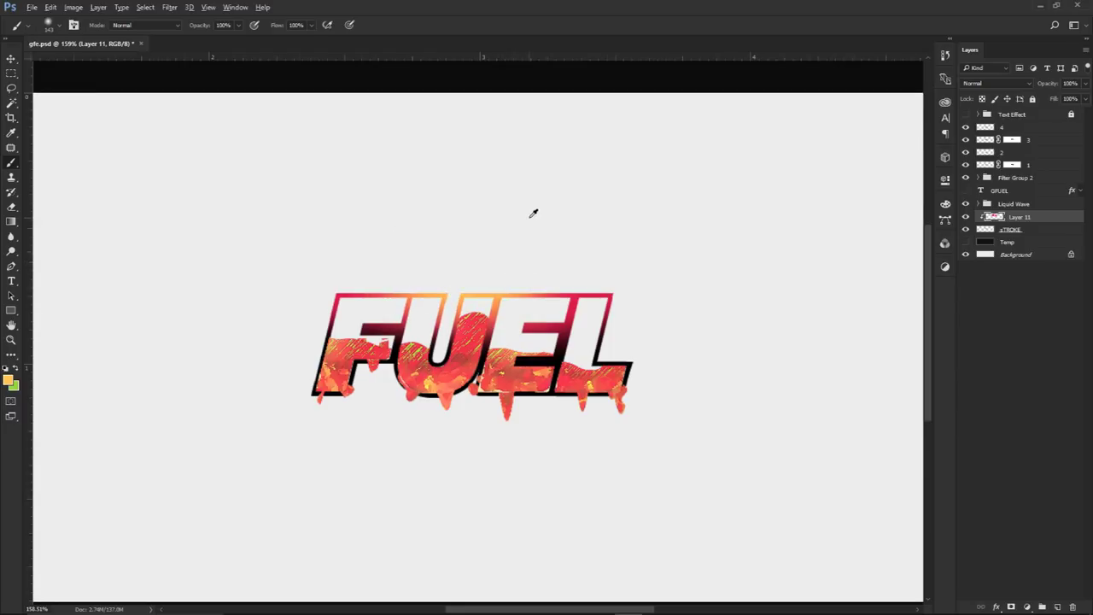
{"action": "scroll", "coordinate": [538, 247], "scroll_direction": "down", "scroll_amount": 3}
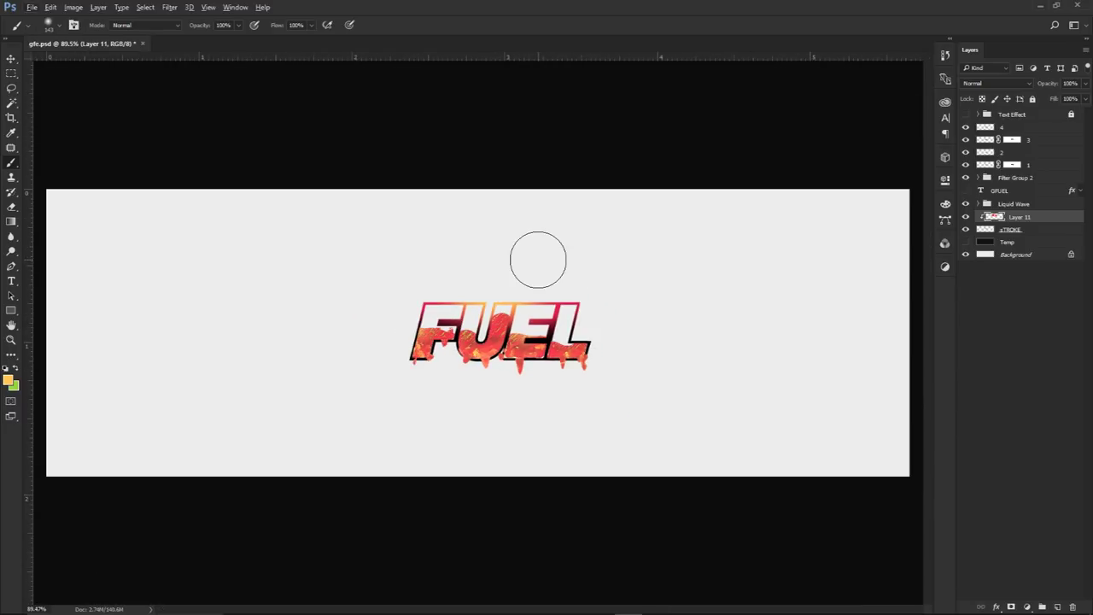
Check the sTROKE layer's visibility and add a layer mask to it
{"action": "left_click", "coordinate": [995, 229]}
{"action": "left_click", "coordinate": [966, 230]}
{"action": "left_click", "coordinate": [966, 230]}
{"action": "left_click", "coordinate": [1012, 607]}
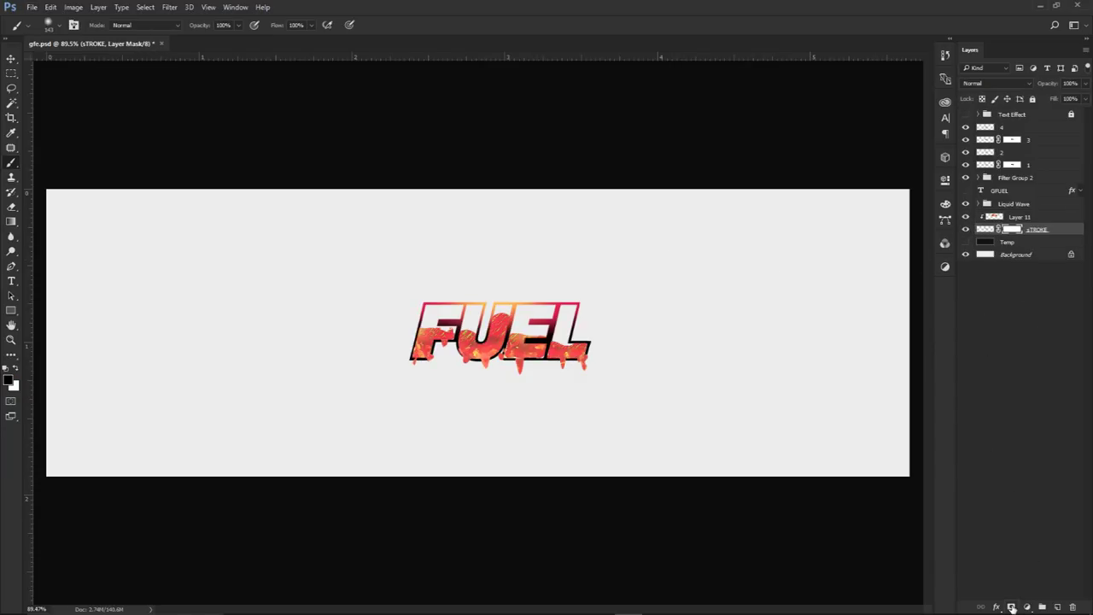
Select a thin horizontal band just below the top edge of the FUEL outline and fill it with black on the sTROKE mask
{"action": "key", "text": "m"}
{"action": "scroll", "coordinate": [538, 333], "scroll_direction": "up", "scroll_amount": 3}
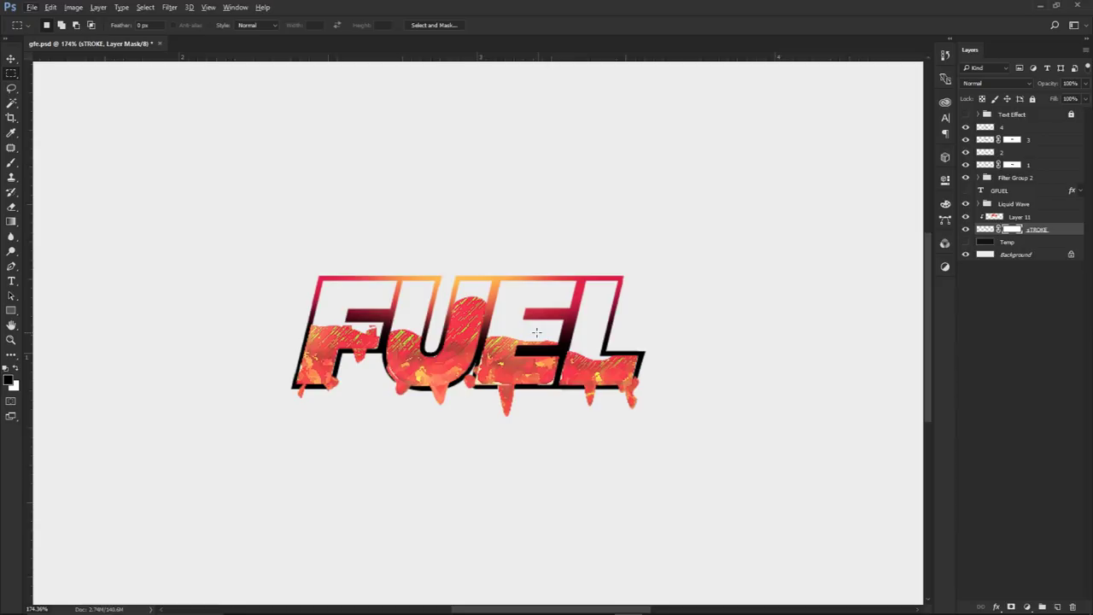
{"action": "left_click_drag", "start_coordinate": [286, 287], "coordinate": [681, 295]}
{"action": "key", "text": "alt+BackSpace"}
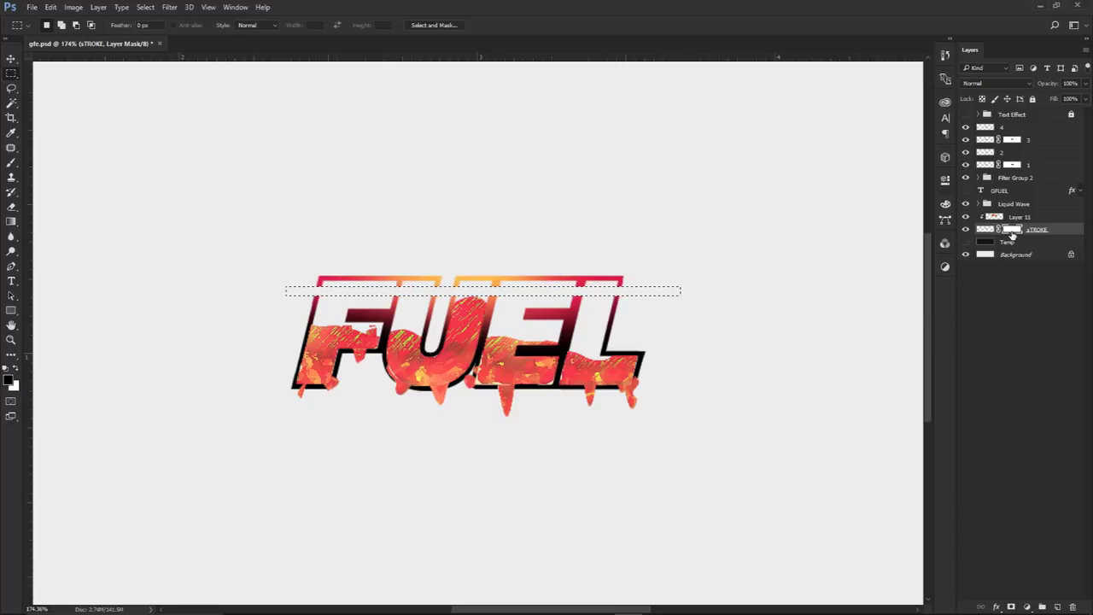
{"action": "key", "text": "v"}
{"action": "scroll", "coordinate": [492, 299], "scroll_direction": "up", "scroll_amount": 3}
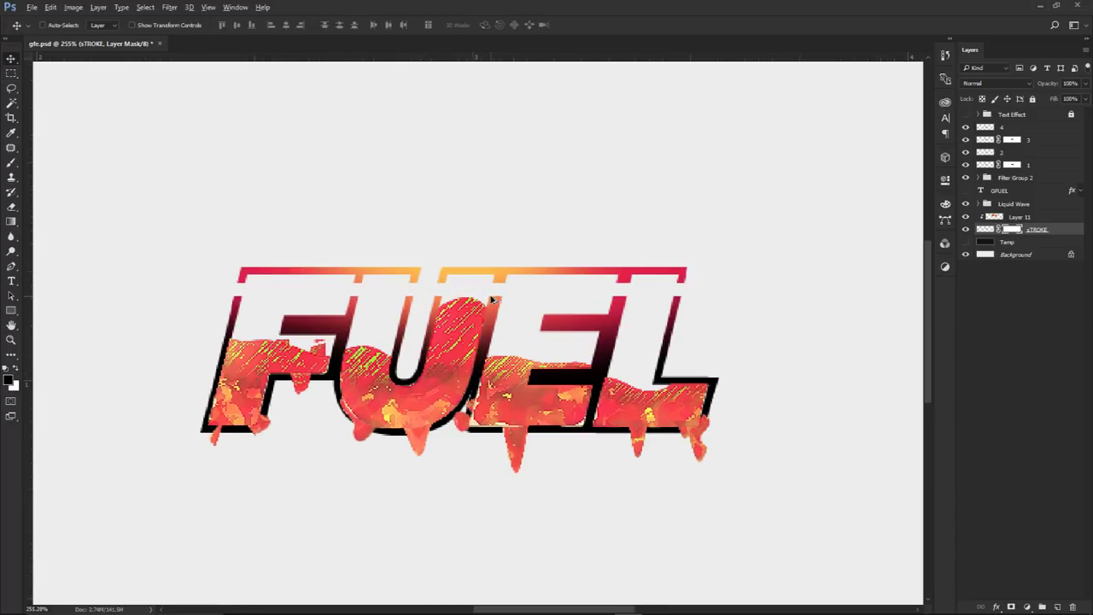
Mask out the upper outline segments on the U's inner left side, the F's left edge and the L's right edge
{"action": "key", "text": "m"}
{"action": "left_click_drag", "start_coordinate": [383, 292], "coordinate": [419, 341]}
{"action": "key", "text": "alt+BackSpace"}
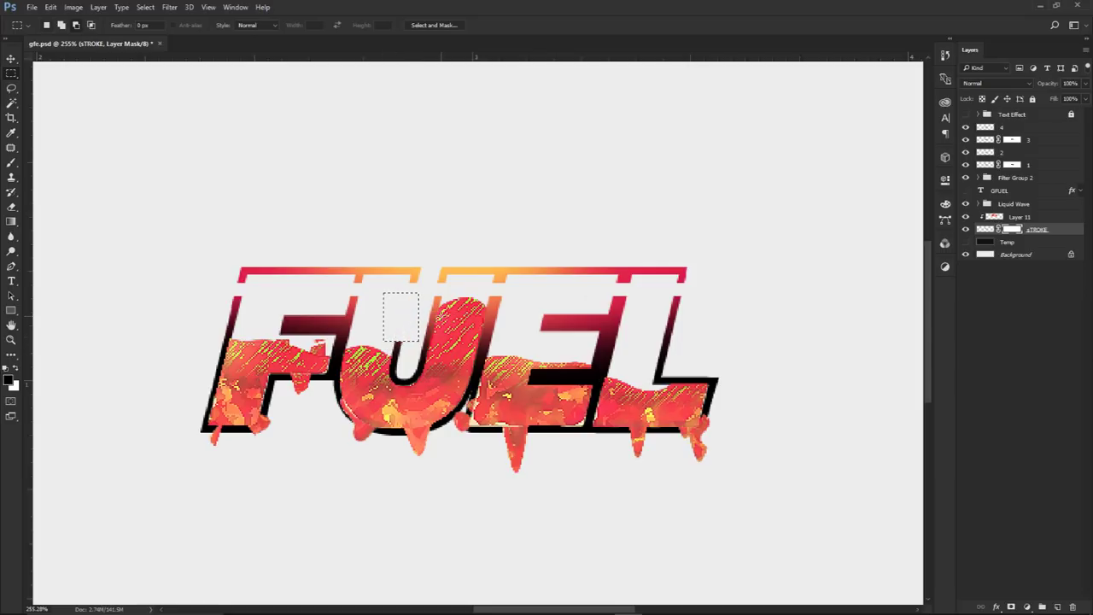
{"action": "left_click_drag", "start_coordinate": [216, 294], "coordinate": [255, 328]}
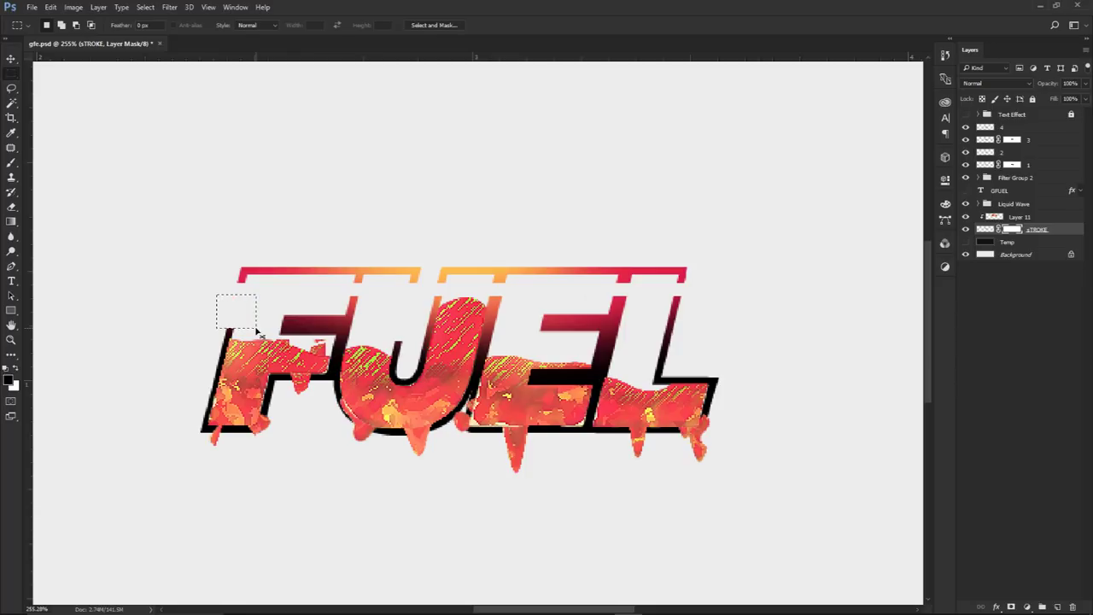
{"action": "left_click_drag", "start_coordinate": [663, 296], "coordinate": [696, 359]}
{"action": "key", "text": "alt+BackSpace"}
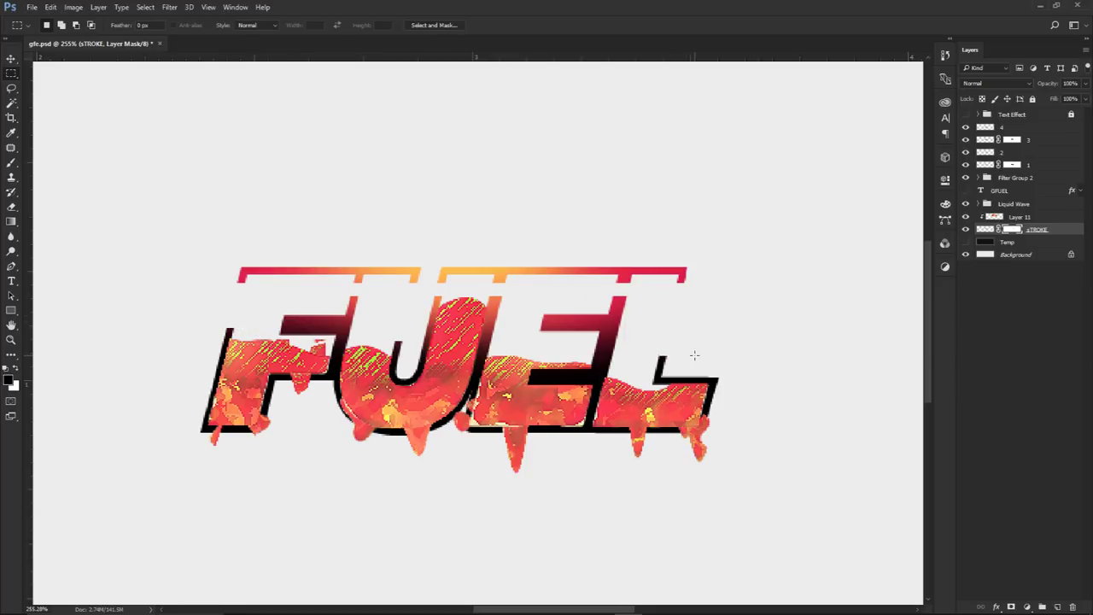
Mask out the outline's top strip between E and L and the upper left edge of the U's right stem
{"action": "mouse_move", "coordinate": [517, 299]}
{"action": "left_mouse_down"}
{"action": "mouse_move", "coordinate": [571, 300]}
{"action": "mouse_move", "coordinate": [633, 359]}
{"action": "mouse_move", "coordinate": [537, 299]}
{"action": "mouse_move", "coordinate": [603, 340]}
{"action": "mouse_move", "coordinate": [652, 325]}
{"action": "mouse_move", "coordinate": [656, 310]}
{"action": "left_mouse_up"}
{"action": "left_click_drag", "start_coordinate": [483, 295], "coordinate": [513, 339]}
{"action": "key", "text": "alt+BackSpace"}
{"action": "key", "text": "ctrl+d"}
{"action": "left_click_drag", "start_coordinate": [419, 293], "coordinate": [455, 340]}
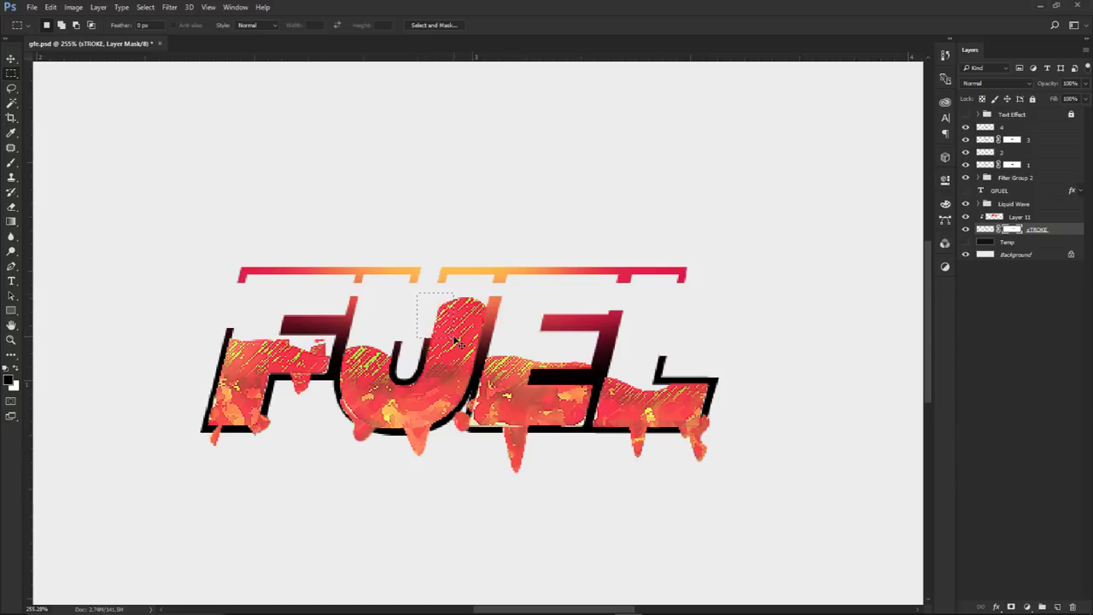
{"action": "scroll", "coordinate": [454, 337], "scroll_direction": "down", "scroll_amount": 11}
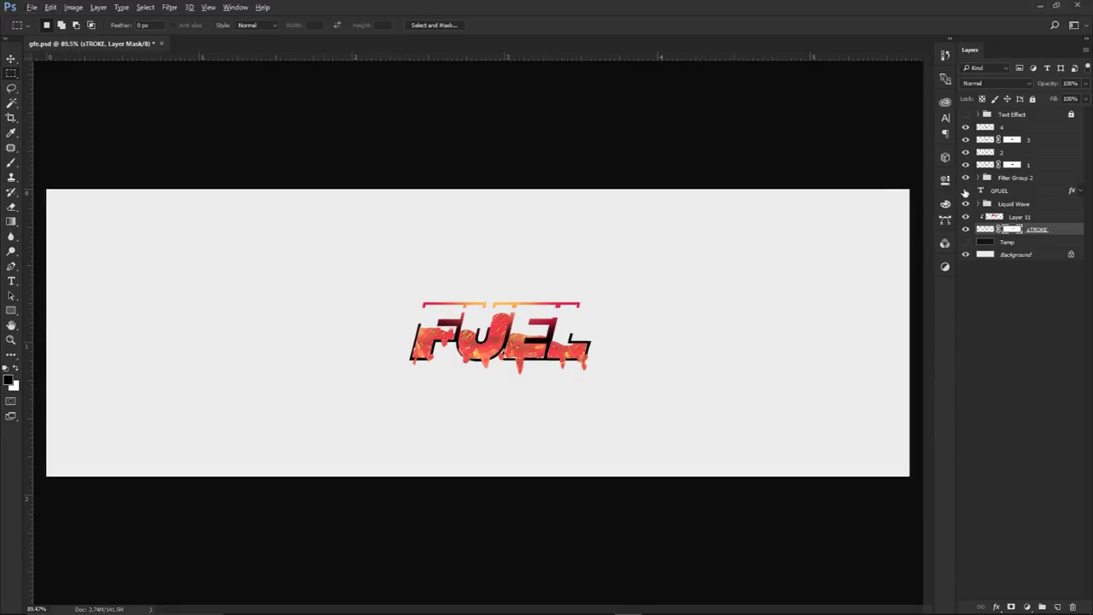
Turn on the visibility of the GFUEL text layer and set its fill to 0%
{"action": "left_click", "coordinate": [1003, 192]}
{"action": "left_click", "coordinate": [966, 190]}
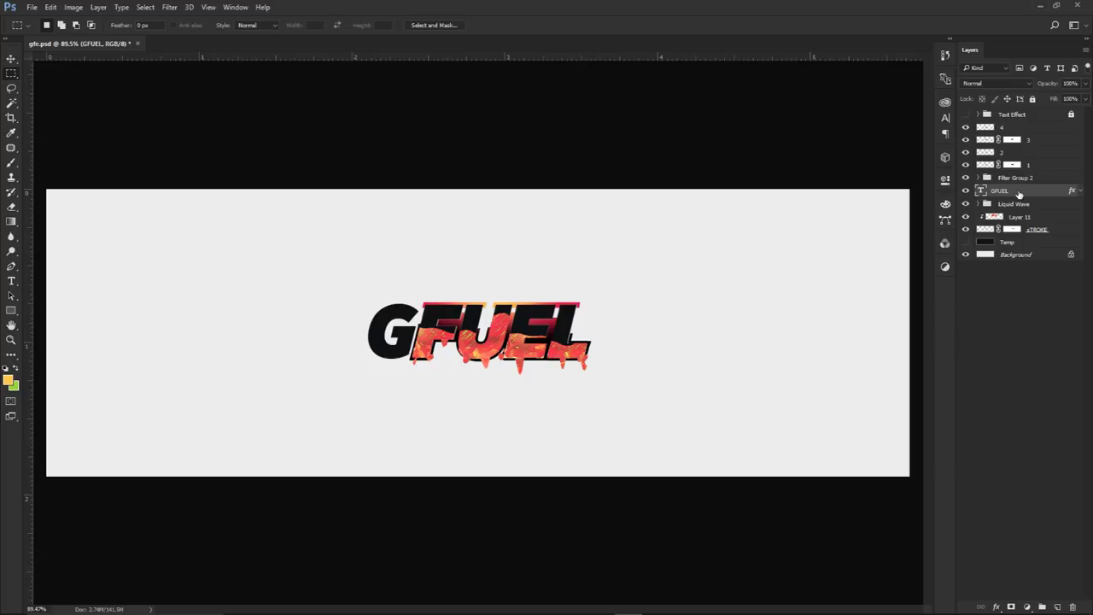
{"action": "left_click_drag", "start_coordinate": [1089, 99], "coordinate": [970, 117]}
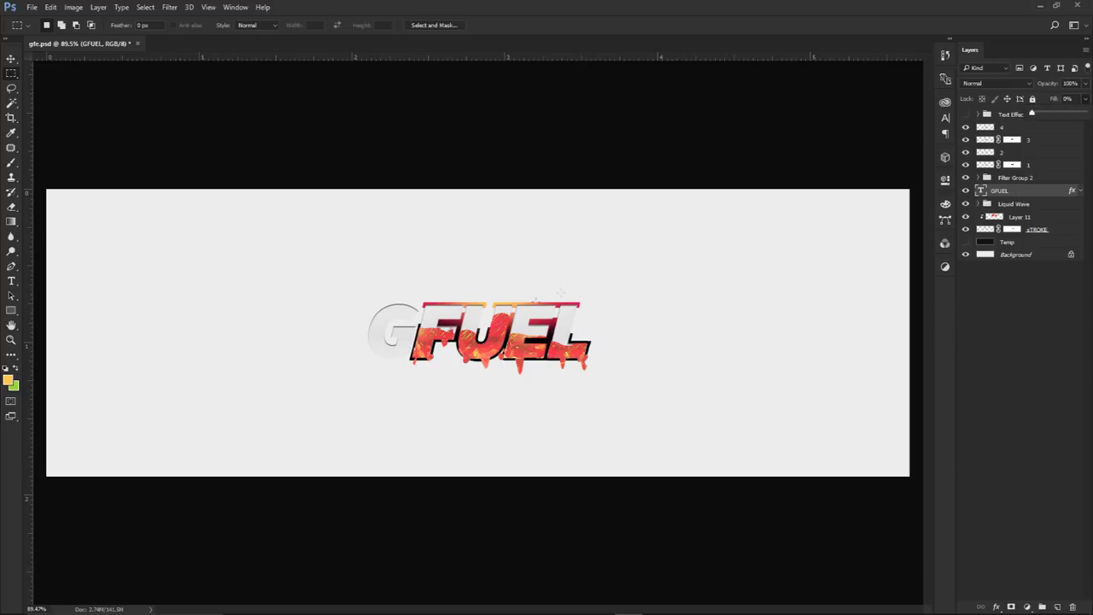
{"action": "scroll", "coordinate": [423, 342], "scroll_direction": "up", "scroll_amount": 3}
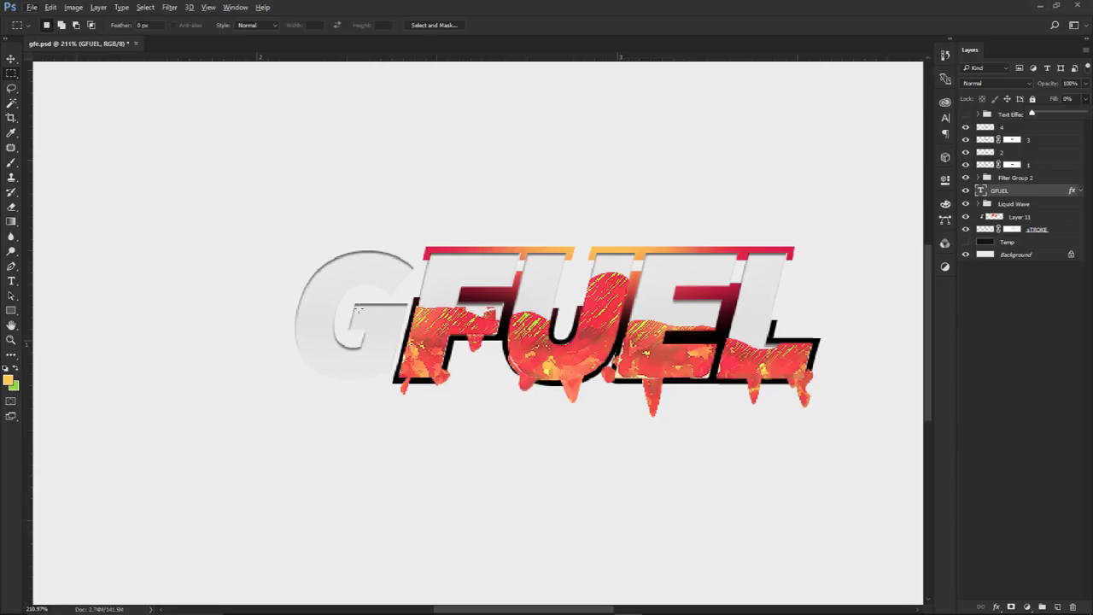
{"action": "key", "text": "v"}
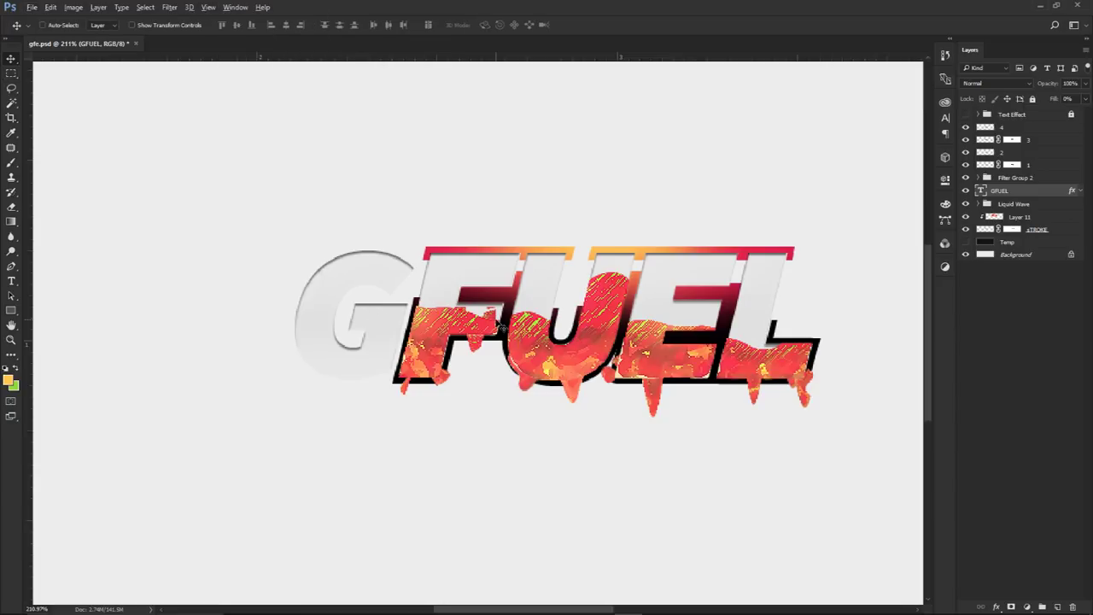
{"action": "scroll", "coordinate": [497, 324], "scroll_direction": "down", "scroll_amount": 3}
{"action": "scroll", "coordinate": [497, 324], "scroll_direction": "down", "scroll_amount": 1}
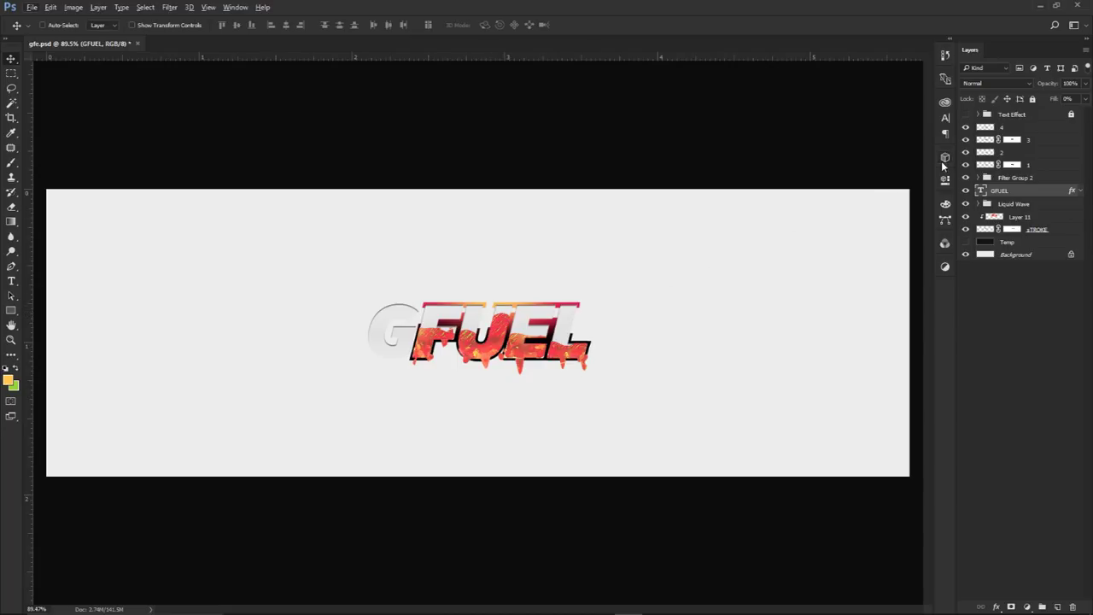
{"action": "left_click", "coordinate": [1014, 126]}
{"action": "left_click", "coordinate": [1058, 606]}
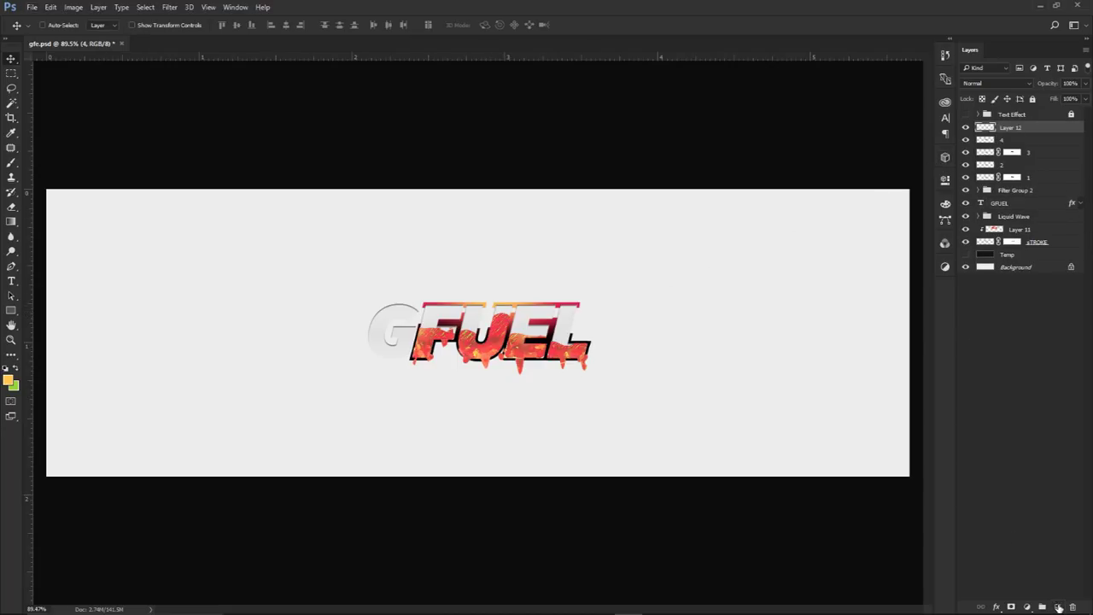
{"action": "key", "text": "m"}
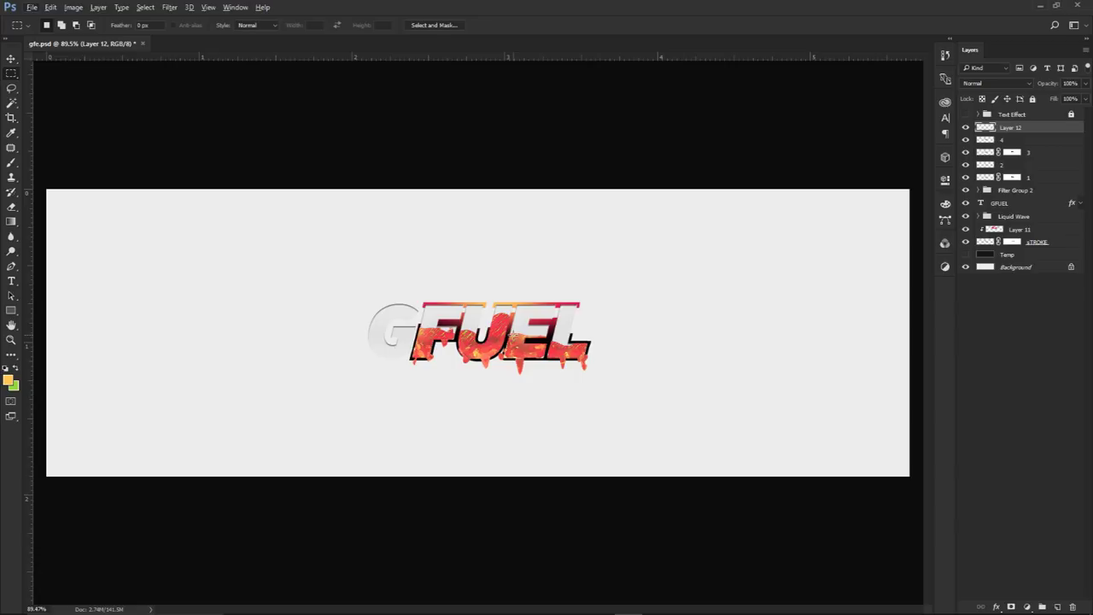
{"action": "left_click", "coordinate": [514, 337], "text": "ctrl"}
{"action": "left_click", "coordinate": [1013, 129]}
{"action": "key", "text": "Delete"}
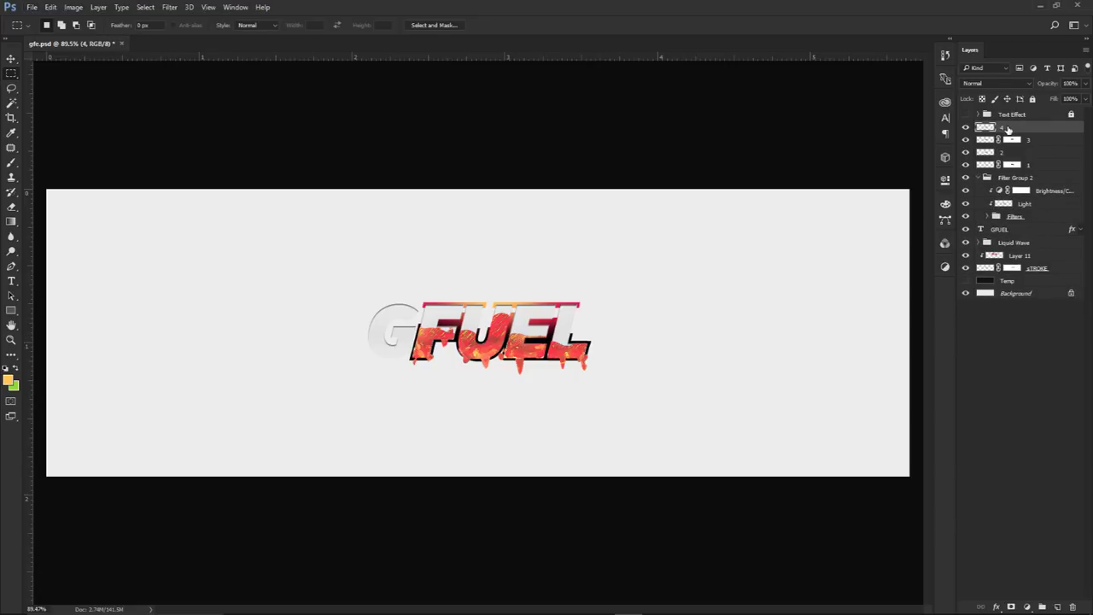
Add a new layer above layer 4 and paint soft orange glow spots, sampled from the liquid, over the F, between U and E, and near the L
{"action": "left_click", "coordinate": [1056, 606]}
{"action": "key", "text": "b"}
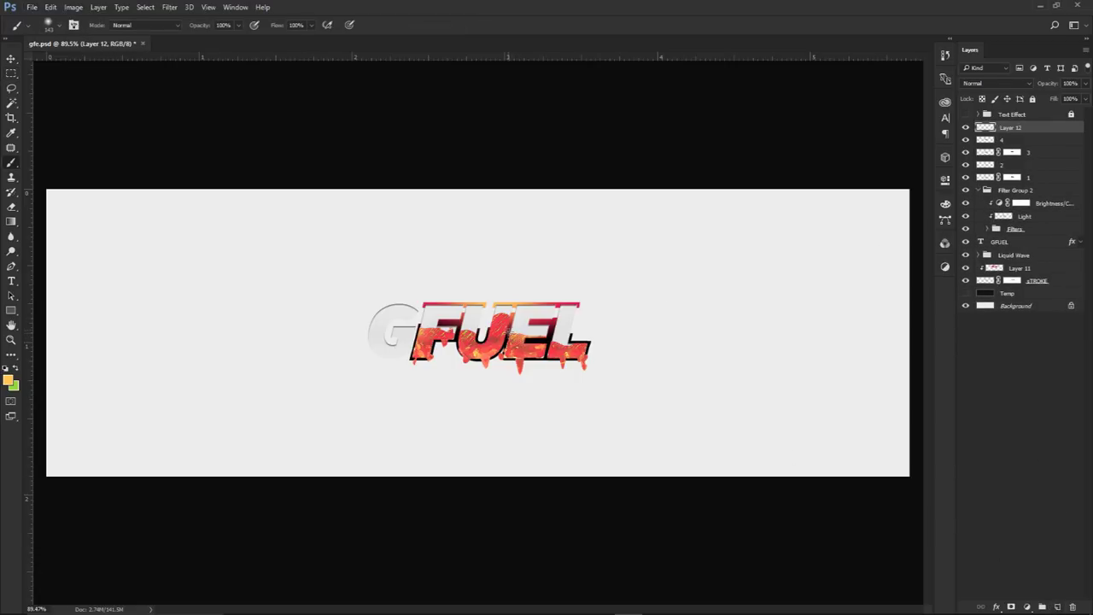
{"action": "left_click", "coordinate": [515, 341], "text": "alt"}
{"action": "scroll", "coordinate": [516, 342], "scroll_direction": "up", "scroll_amount": 5}
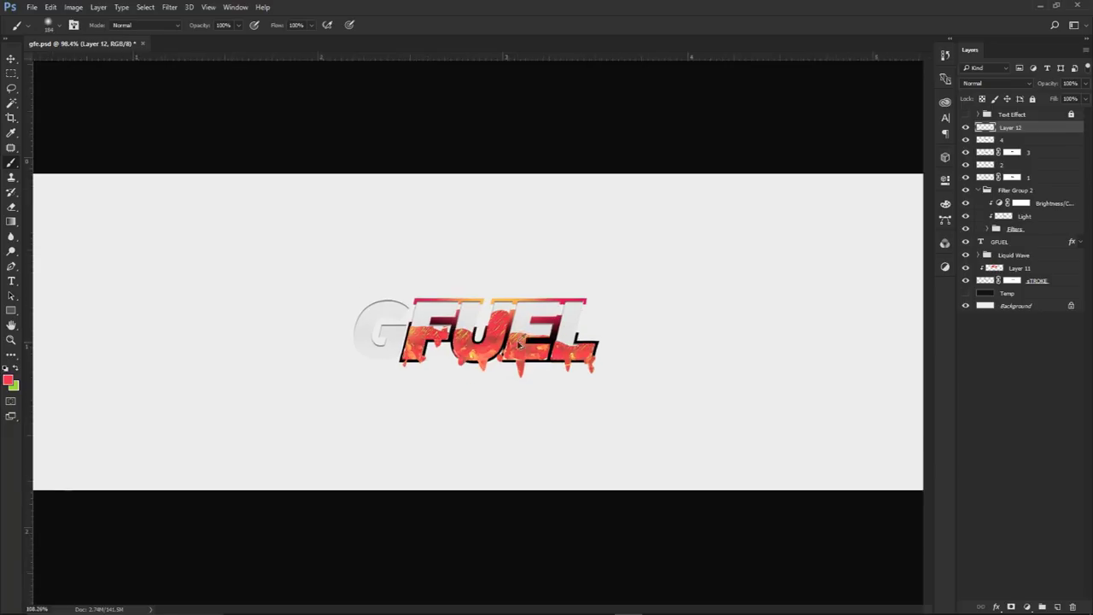
{"action": "left_click", "coordinate": [567, 351], "text": "alt"}
{"action": "left_click_drag", "start_coordinate": [564, 356], "coordinate": [532, 357]}
{"action": "left_click", "coordinate": [496, 365]}
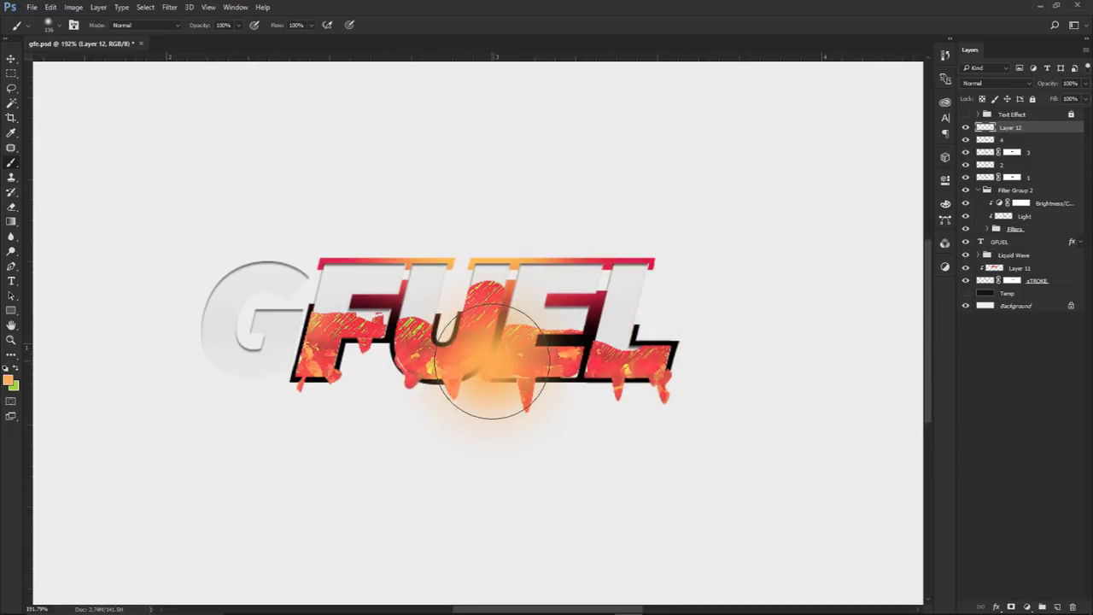
{"action": "left_click", "coordinate": [327, 319]}
{"action": "left_click", "coordinate": [602, 363]}
Set the orange glow layer to Linear Dodge (Add) at 40% opacity and ready a soft 155 px Eraser
{"action": "left_click", "coordinate": [1020, 83]}
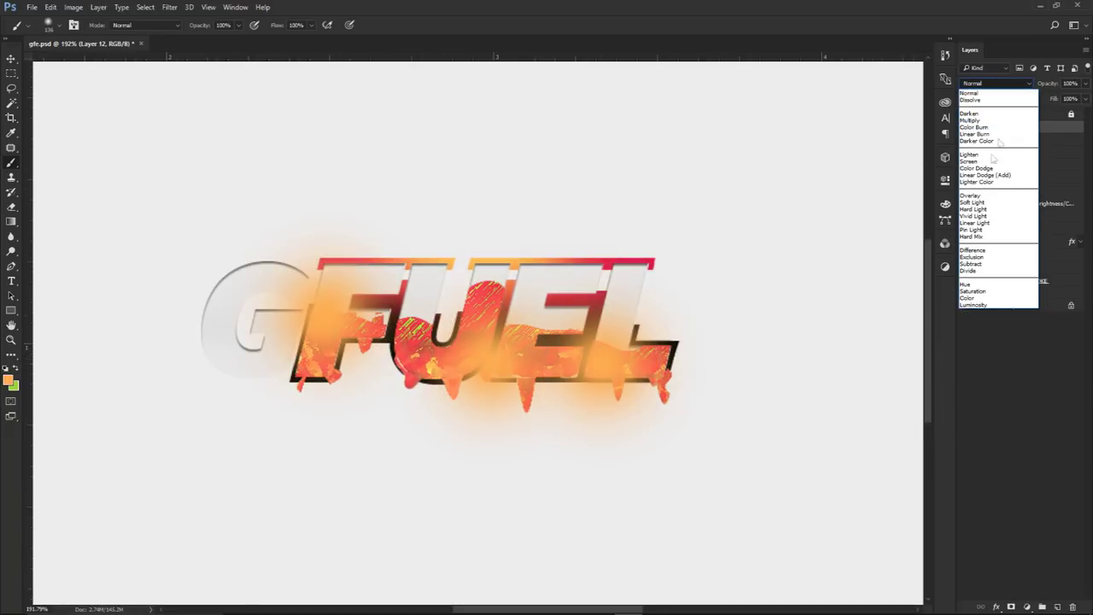
{"action": "left_click", "coordinate": [992, 180]}
{"action": "left_click", "coordinate": [1086, 84]}
{"action": "left_click_drag", "start_coordinate": [1085, 95], "coordinate": [1054, 98]}
{"action": "left_click", "coordinate": [780, 206]}
{"action": "key", "text": "e"}
{"action": "right_click", "coordinate": [290, 265], "text": "alt"}
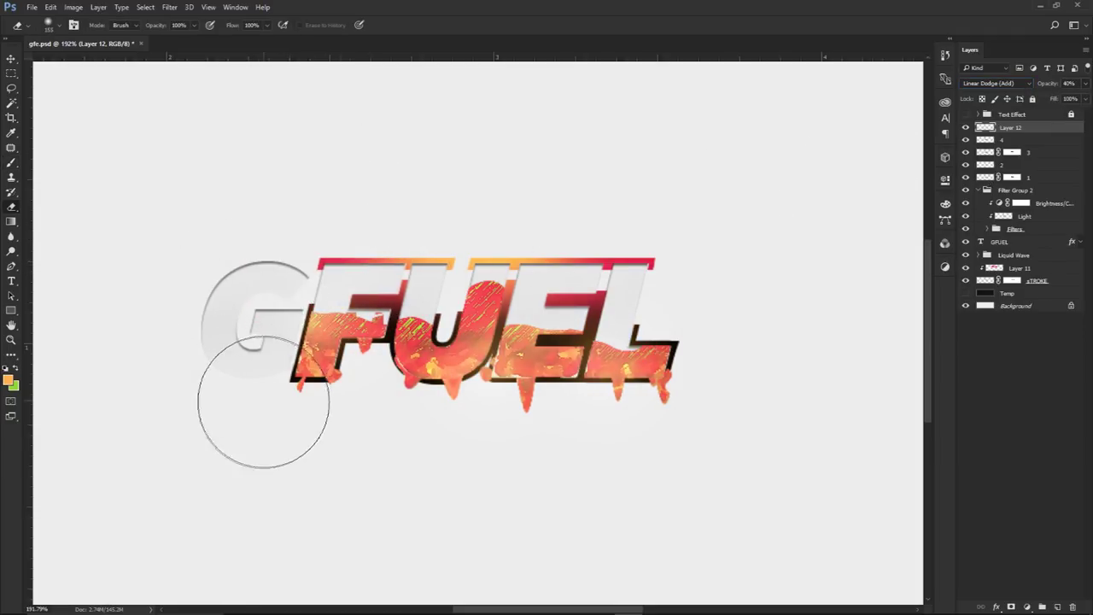
{"action": "key", "text": "ctrl+0"}
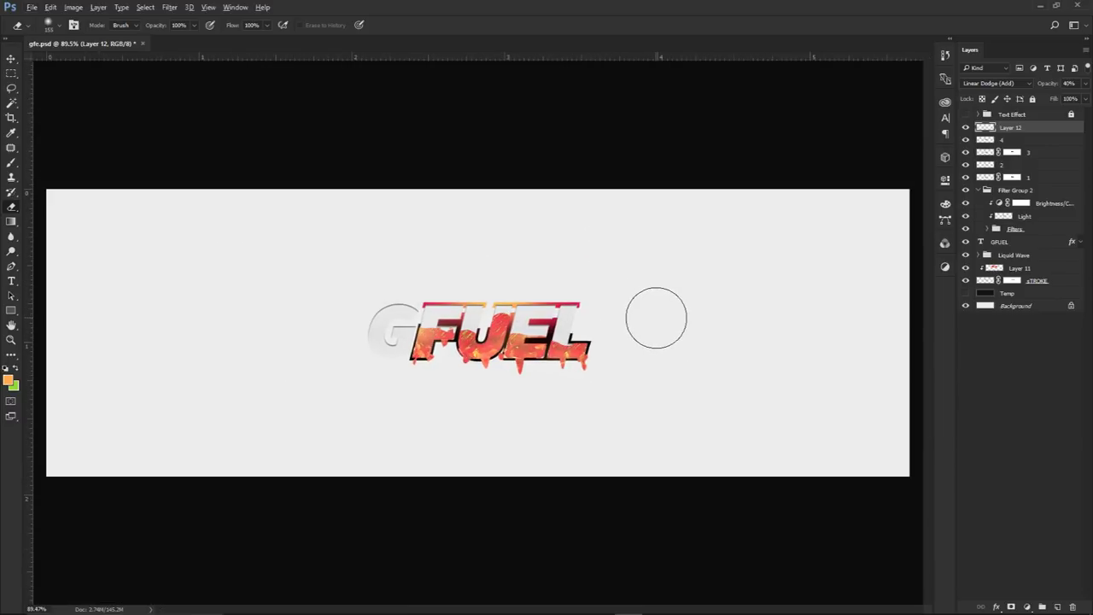